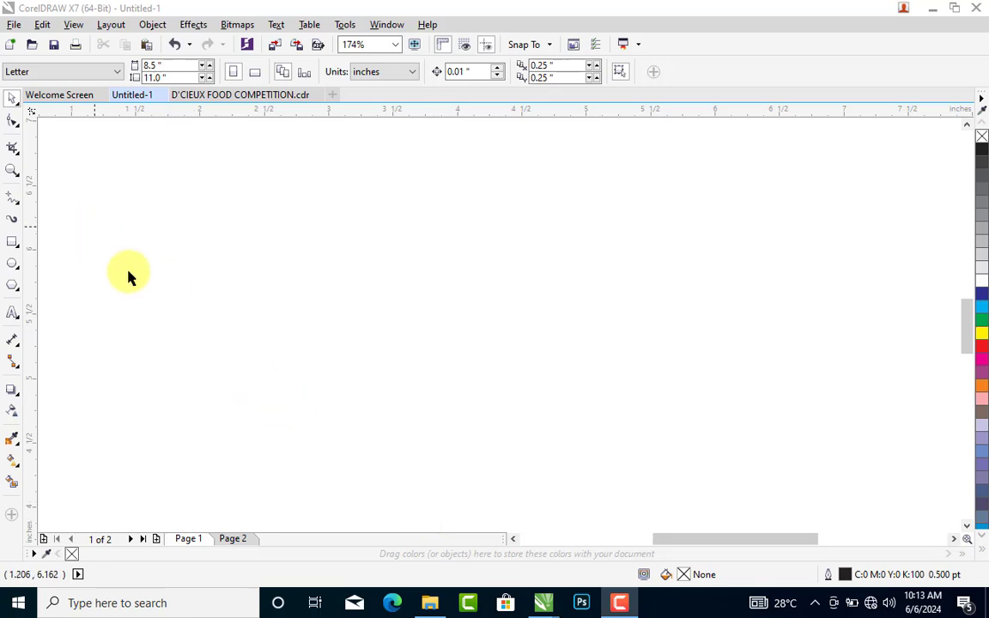
- Add artistic text on the page with the lines SENATOR'S CONCEPT, PRESENT and EATING COMPETITION
click(12, 313)
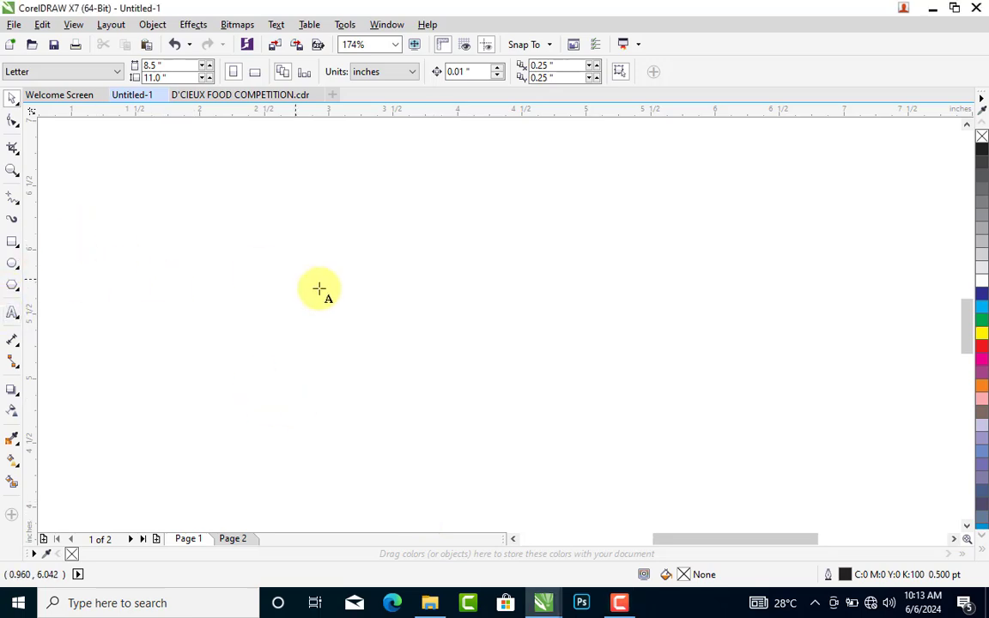
click(384, 217)
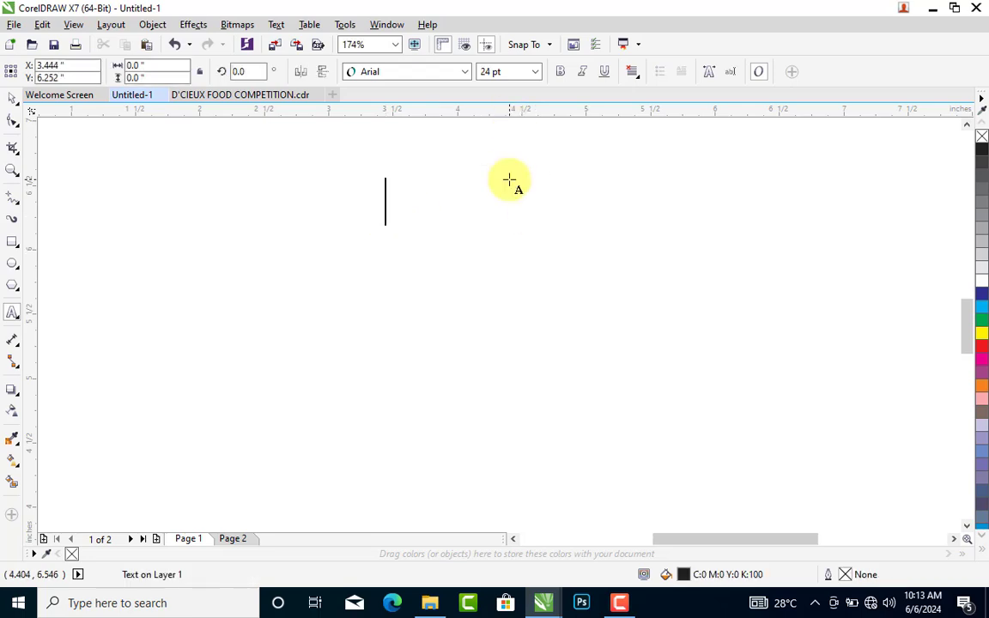
text(SENA)
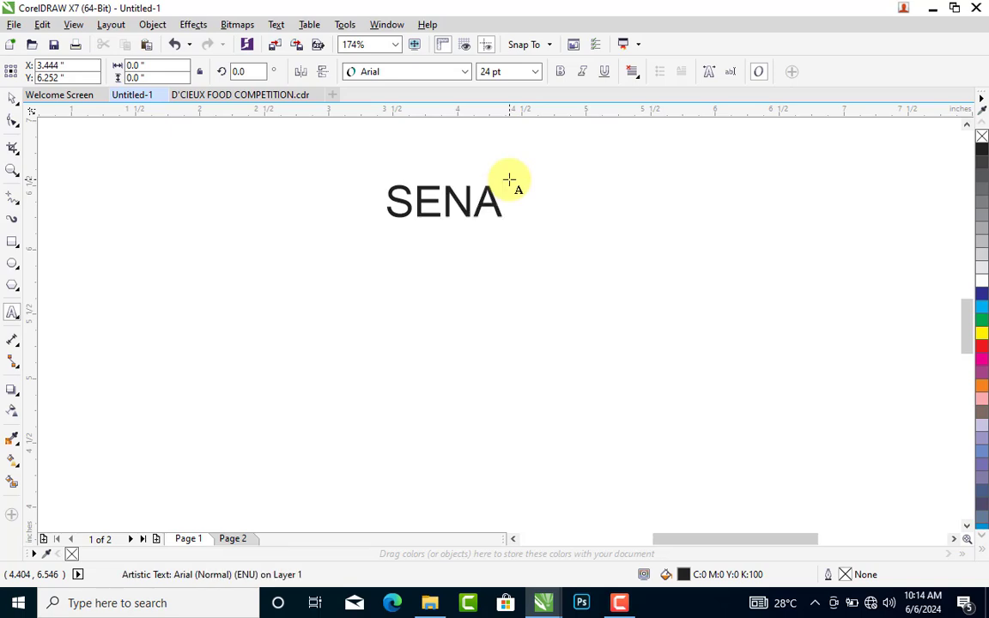
text(TOR'S CONCEPT )
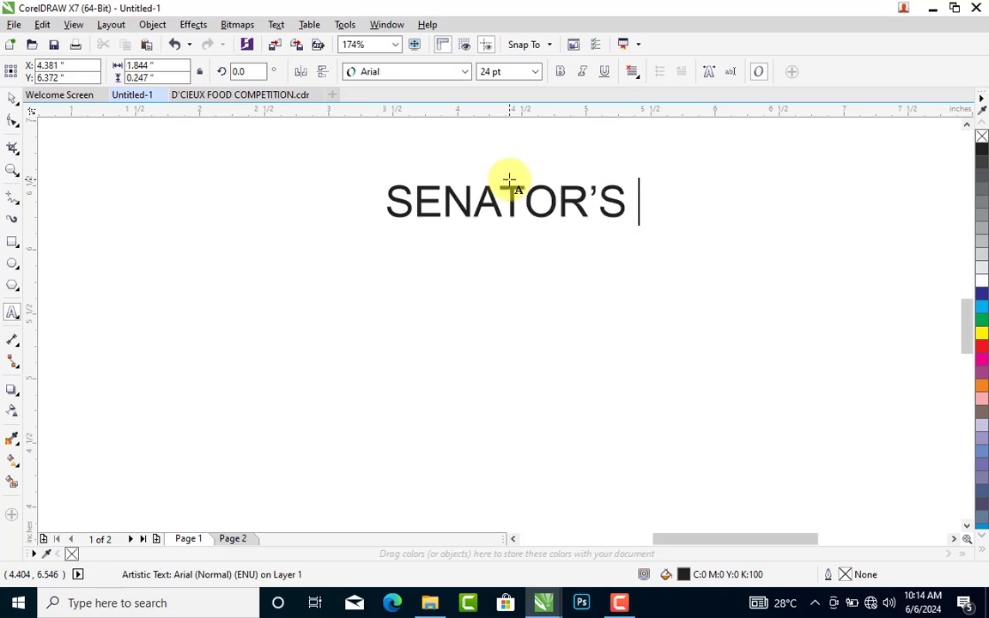
text(PRESENT)
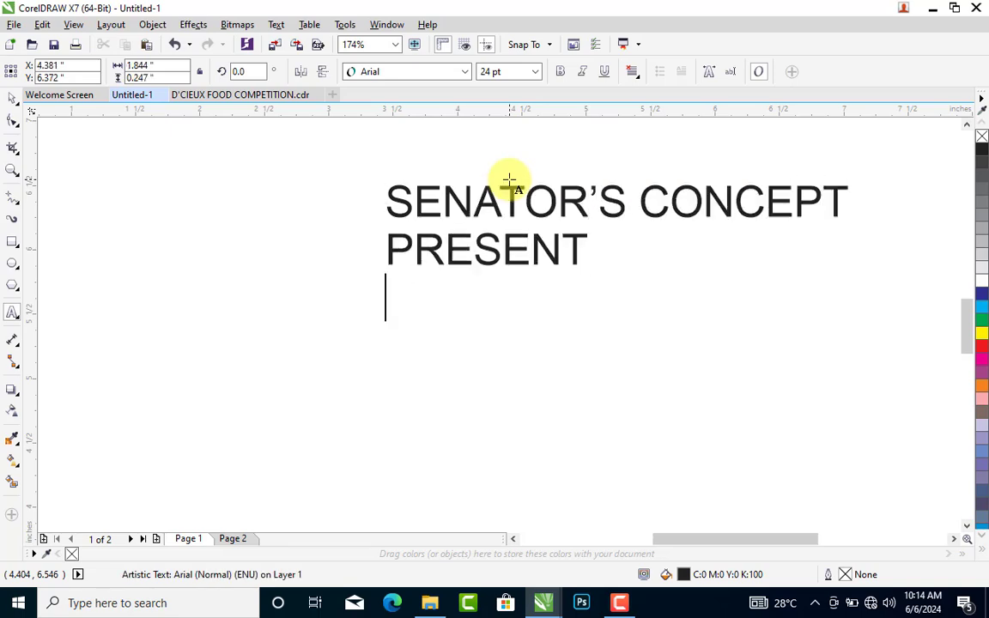
text(EATING COMPE)
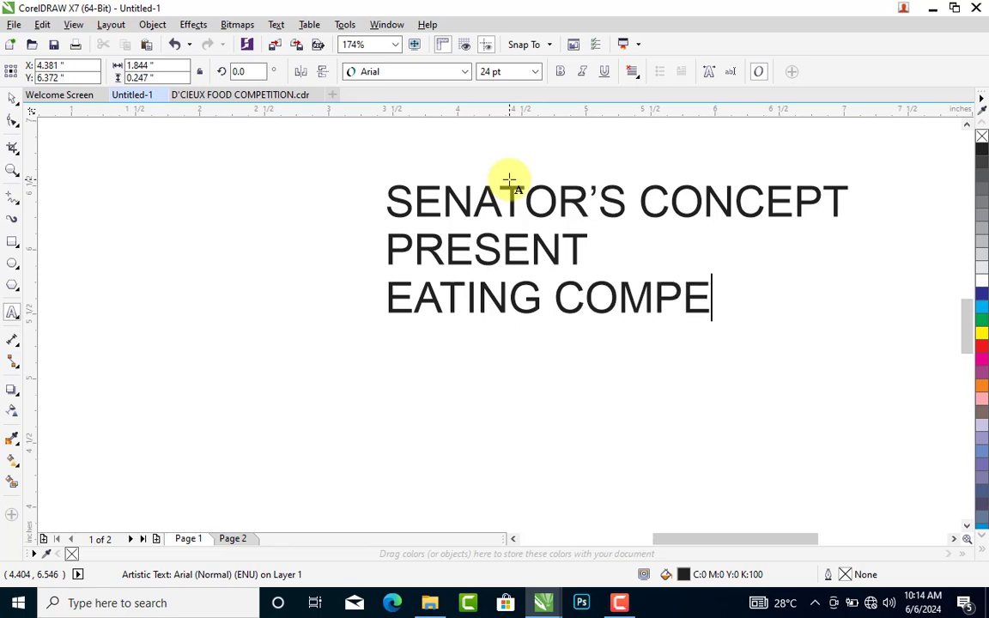
text(TITION)
key(Return)
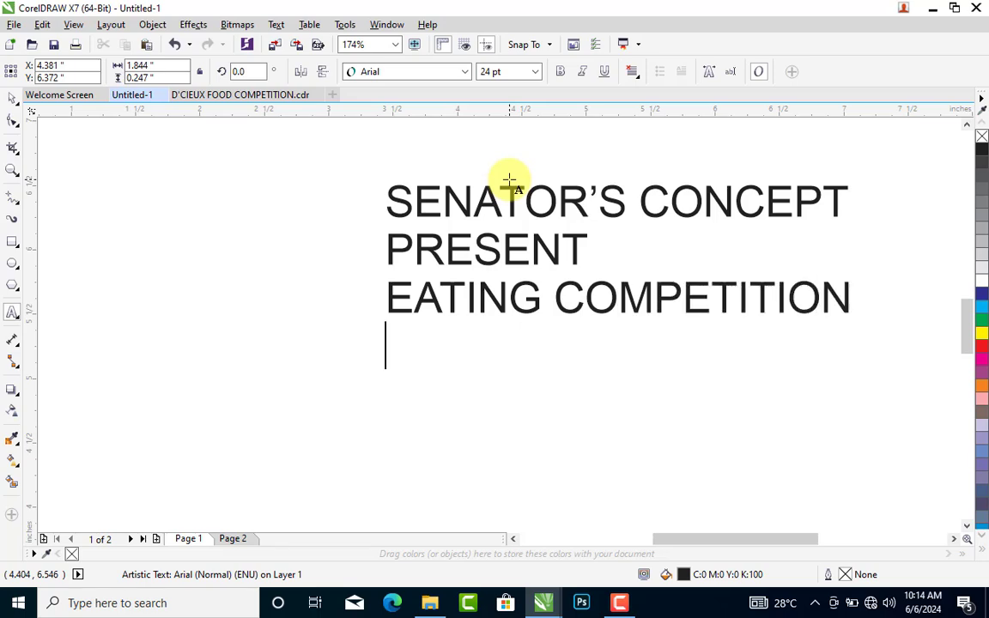
- Add the lines EVERY MONDAY and STAR PRIZE 50K to the text block
text(EVERY MONDAY )
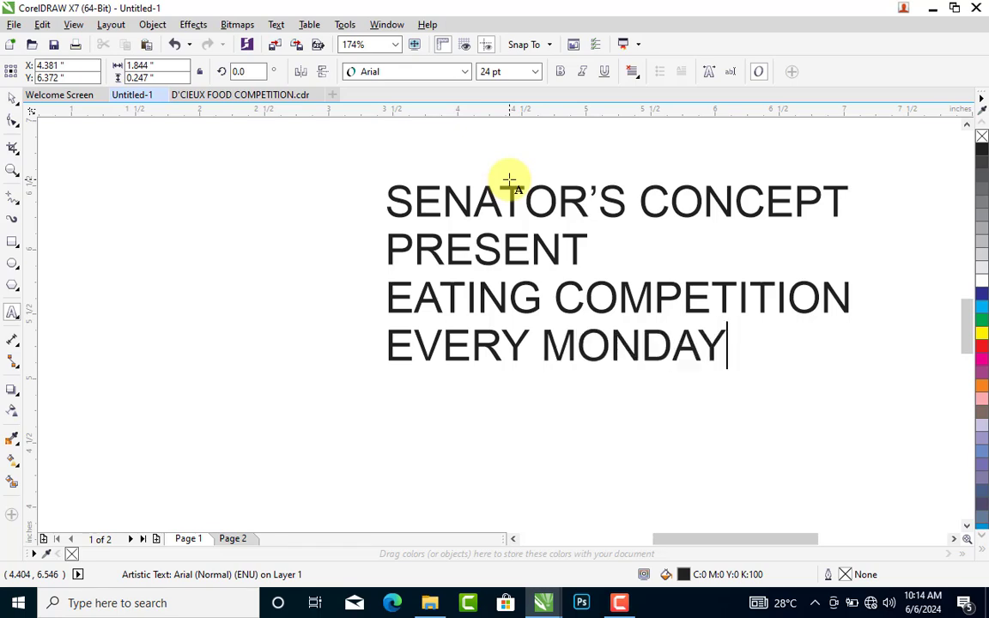
text(STAR PRIZE)
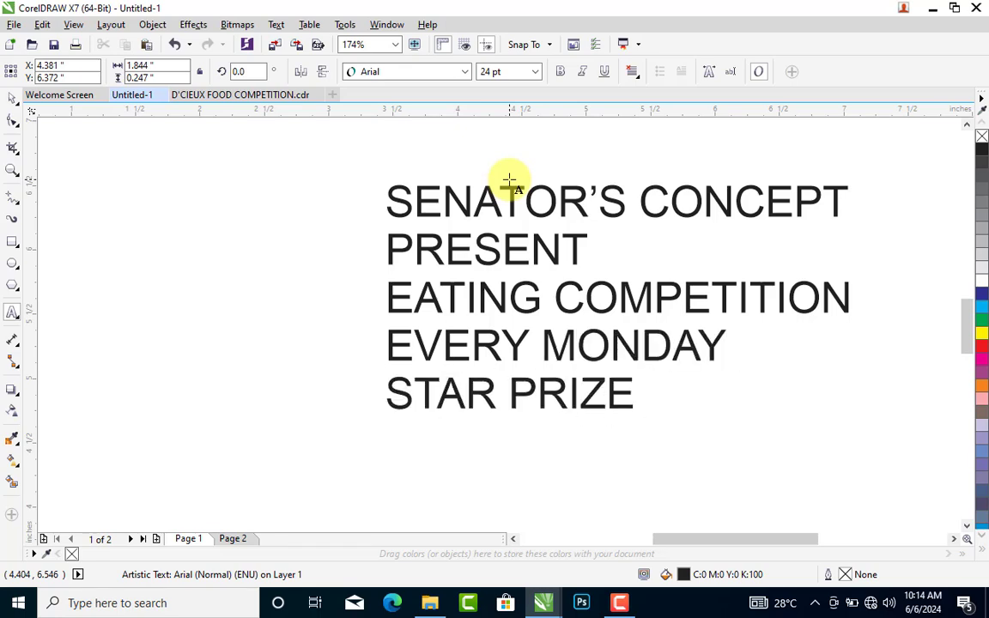
text( 50K)
key(Return)
- Add the venue line @ SENATOR'S EVENT CENTRE to the text block
text(@ SENATOR'S CON)
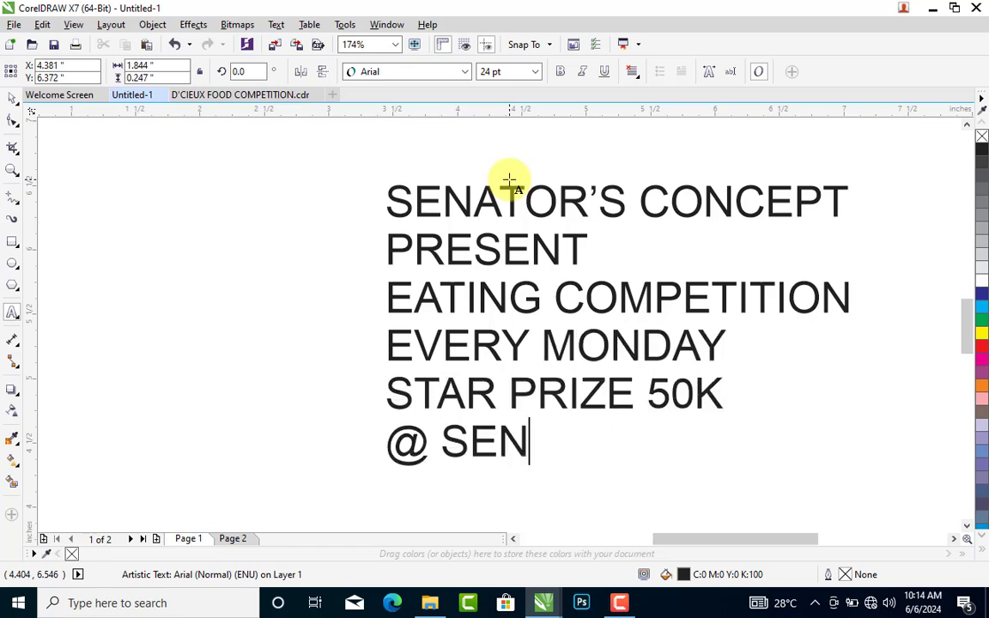
key(BackSpace)
key(BackSpace)
key(BackSpace)
text(EVENT CENTRE)
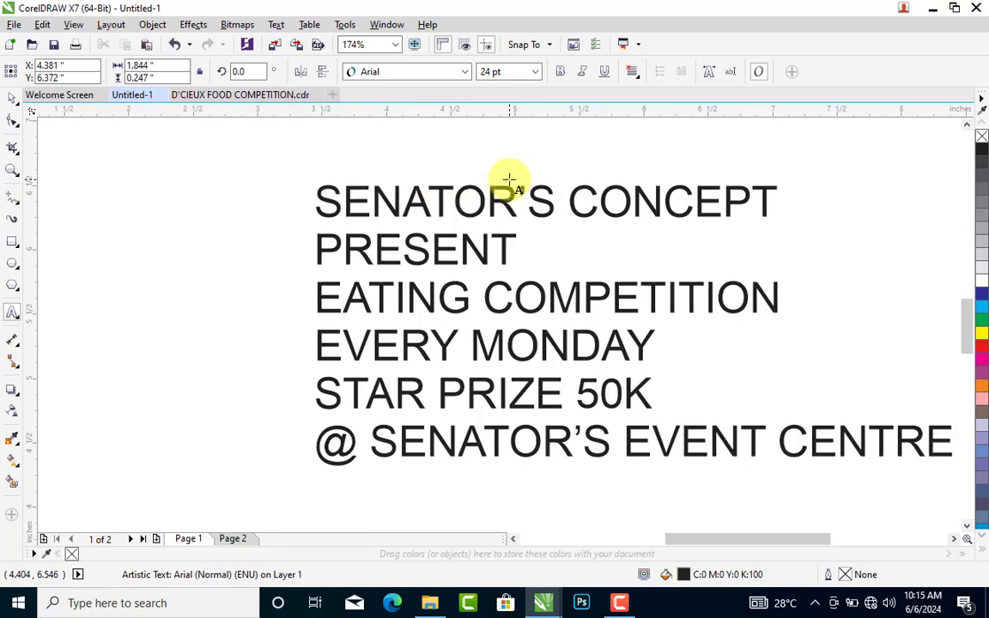
- Start the venue's address on a new line, giving the hostel gate as the landmark and ending with a comma
key(Return)
text(#123)
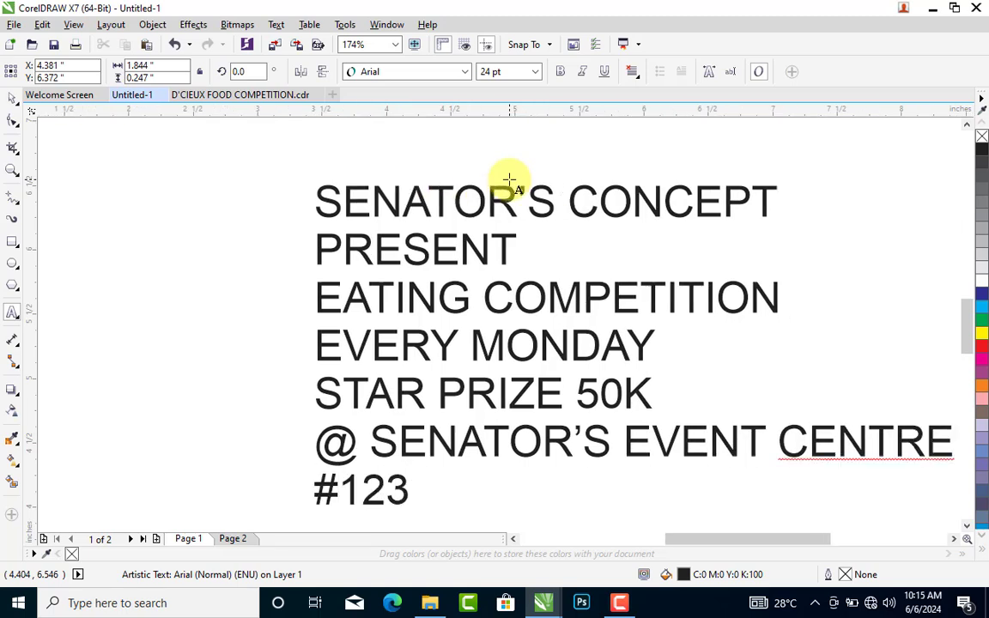
key(BackSpace)
key(BackSpace)
key(BackSpace)
key(BackSpace)
text(OPPOSTITE HOSTEL)
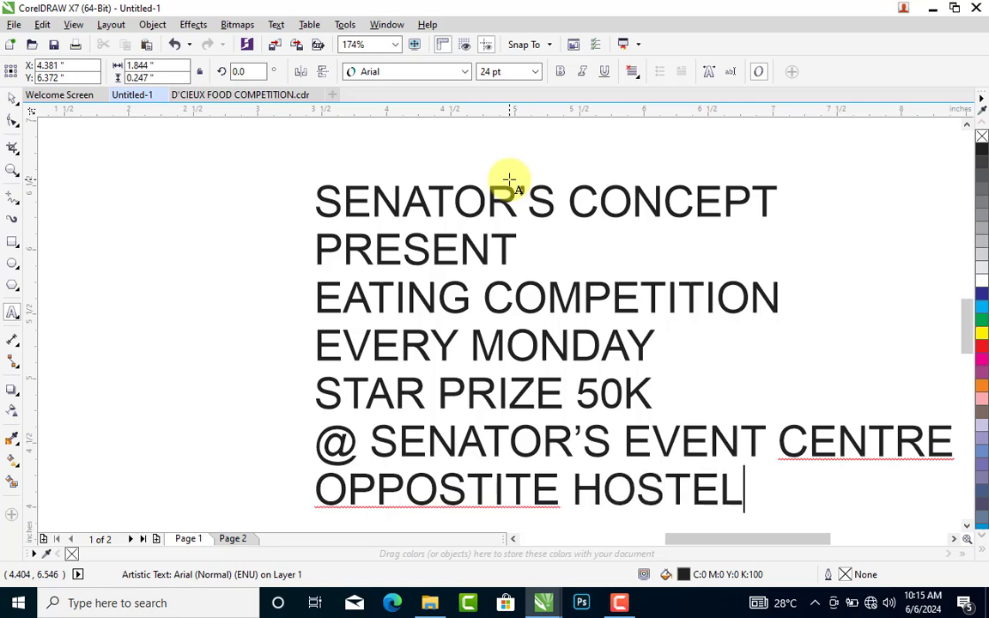
text( GATE,)
- Insert the polytechnic's name before the word HOSTEL in the address line
click(570, 494)
text(FEDERAL)
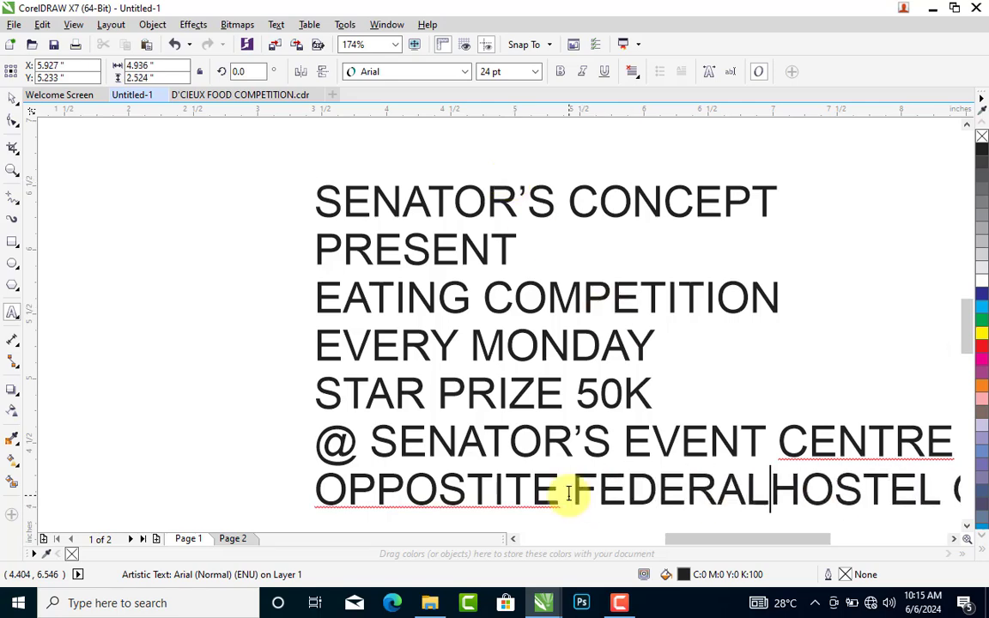
text( POLYTECHN)
scroll(571, 493, down, 2)
text(IC)
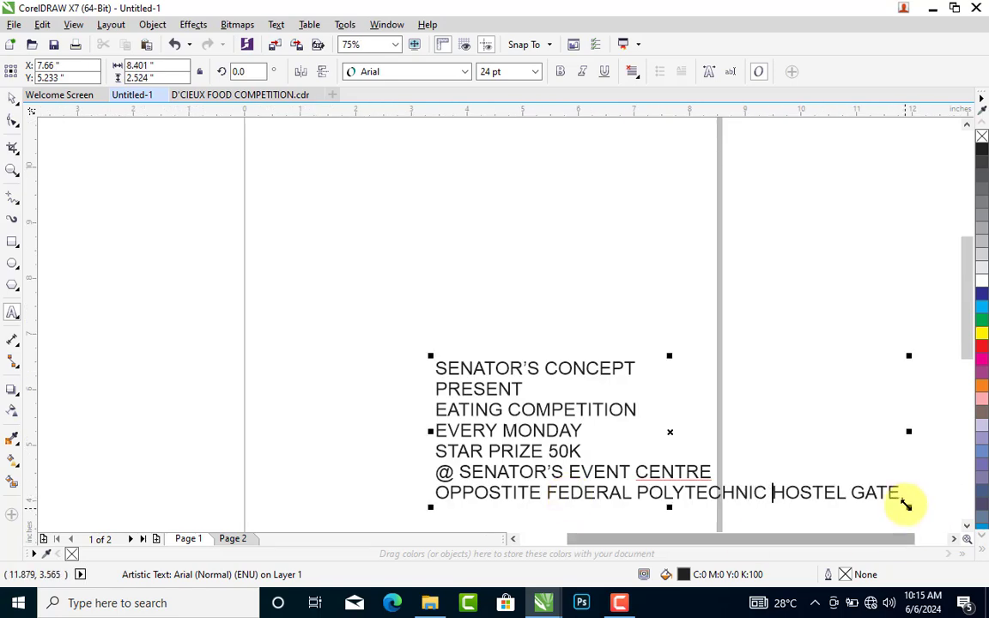
- Complete the venue's address with its town, state and country on a new line
click(906, 498)
key(Return)
text(AUCHI, EDO STATE, NIGERIA)
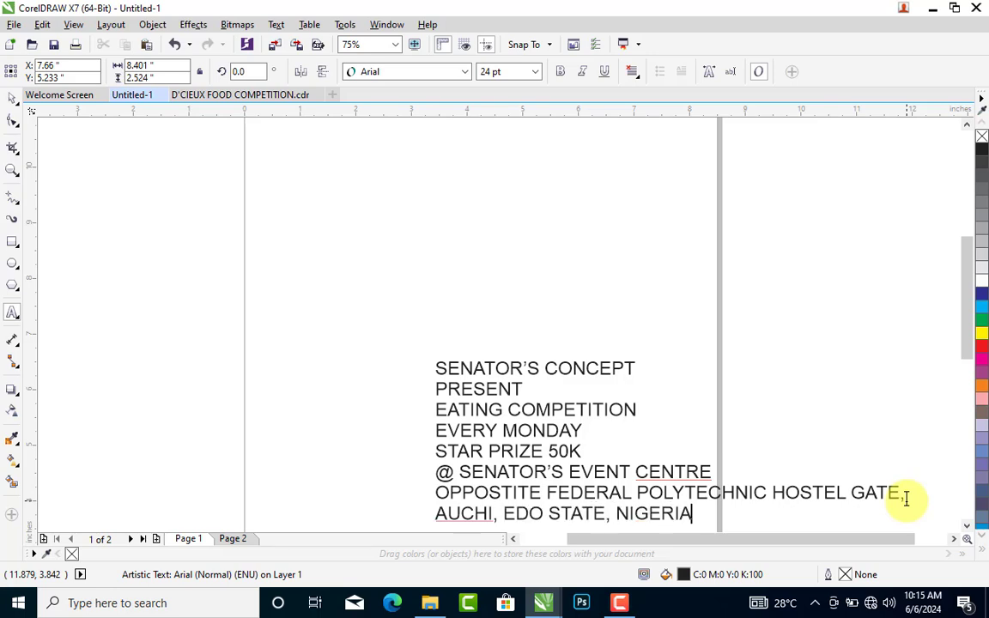
text(.)
- After a blank line, add TO REGISTER, CALL: followed by the contact phone number
key(Return)
key(Return)
text(TO)
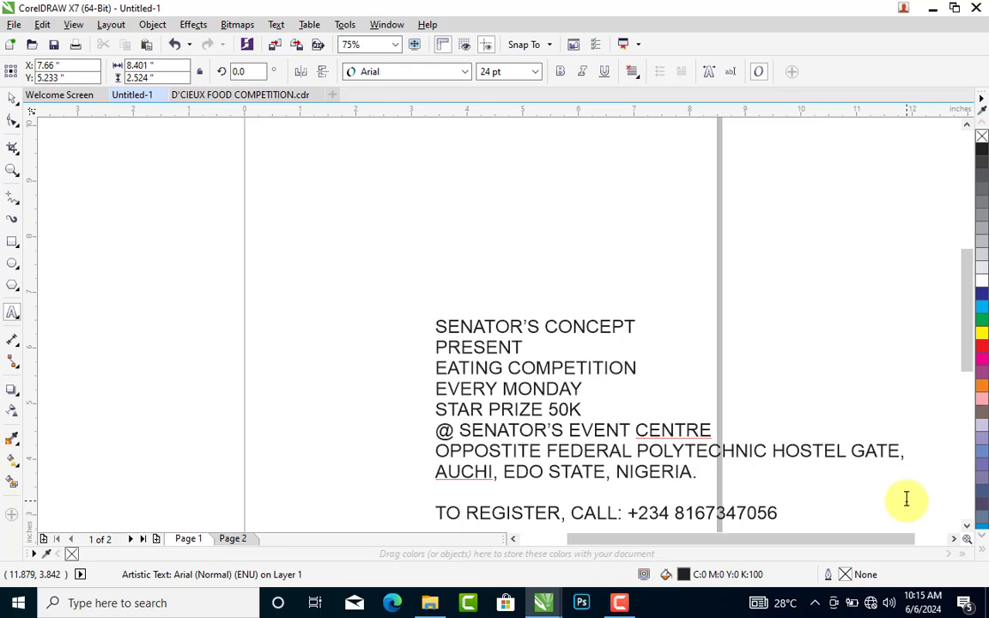
- Set the text block's font size to 12 pt and move it off the page to the right
key(ctrl+space)
click(507, 74)
text(12)
key(Return)
drag(476, 356, 764, 229)
- Draw a page-sized rectangle and resize it to 4 inches wide and 4 inches high
double_click(12, 242)
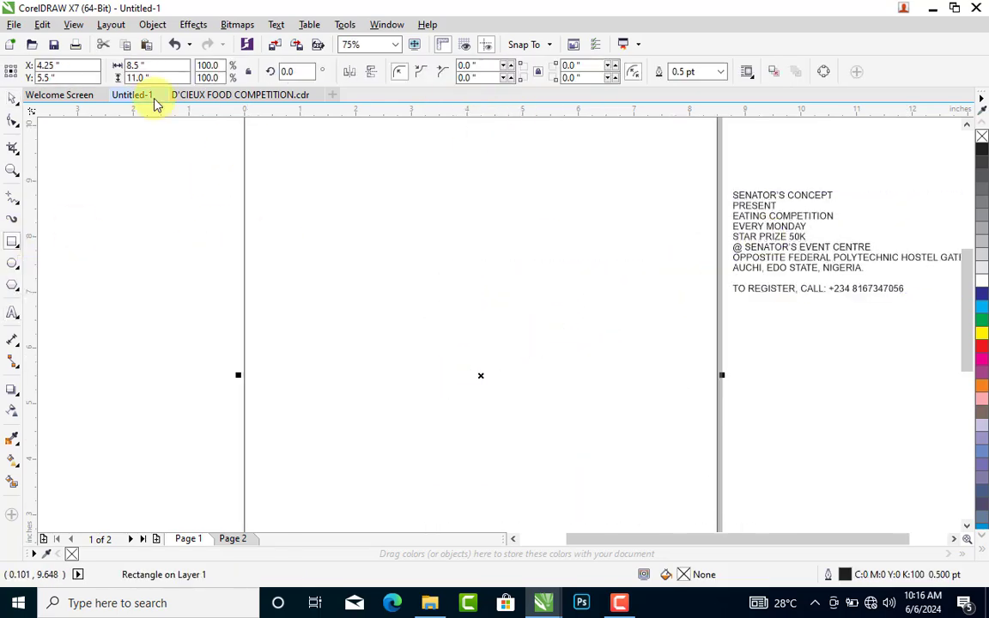
drag(153, 66, 26, 104)
text(4)
drag(152, 79, 93, 88)
text(4)
key(Return)
key(ctrl+space)
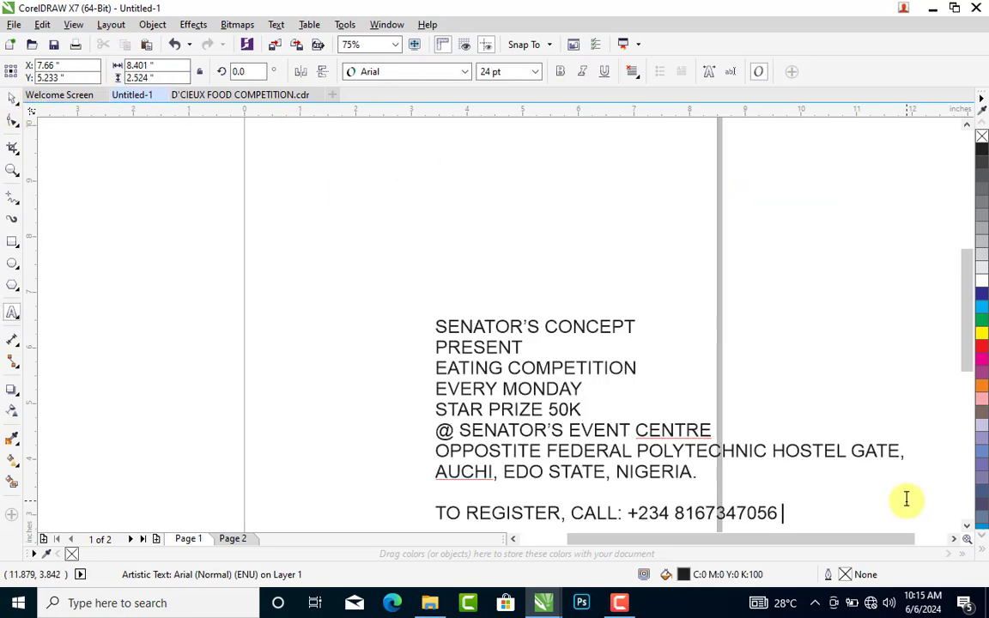
- Reduce the whole text block to 12 pt and place it beyond the page's right edge
key(ctrl+space)
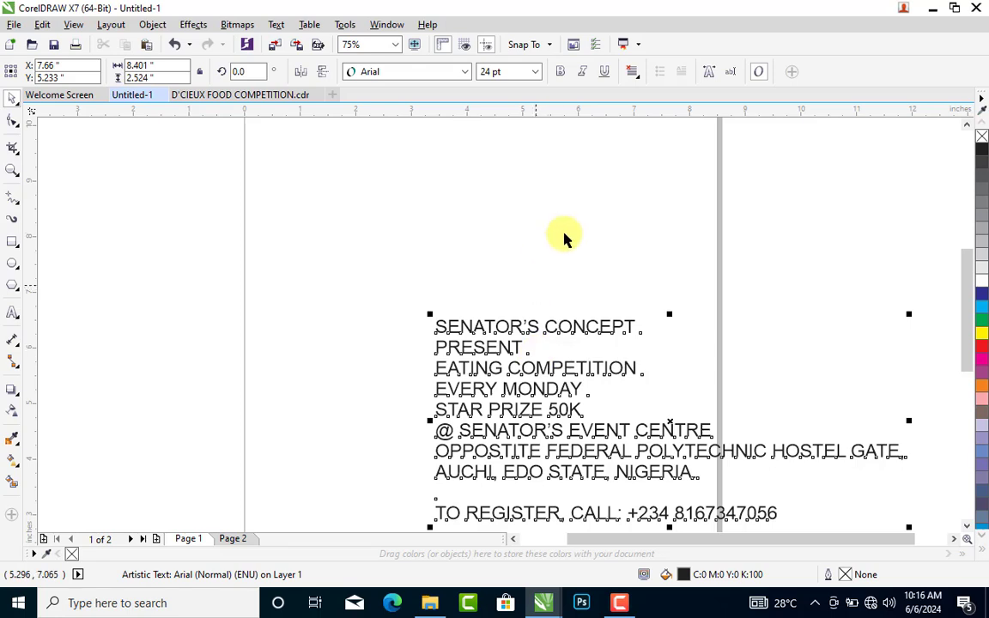
click(506, 73)
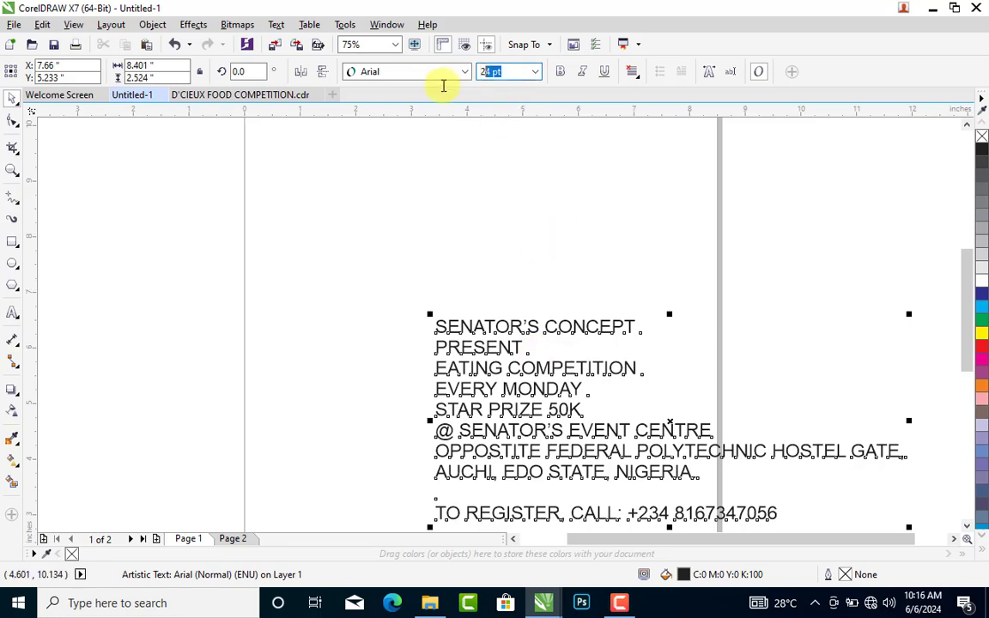
key(Return)
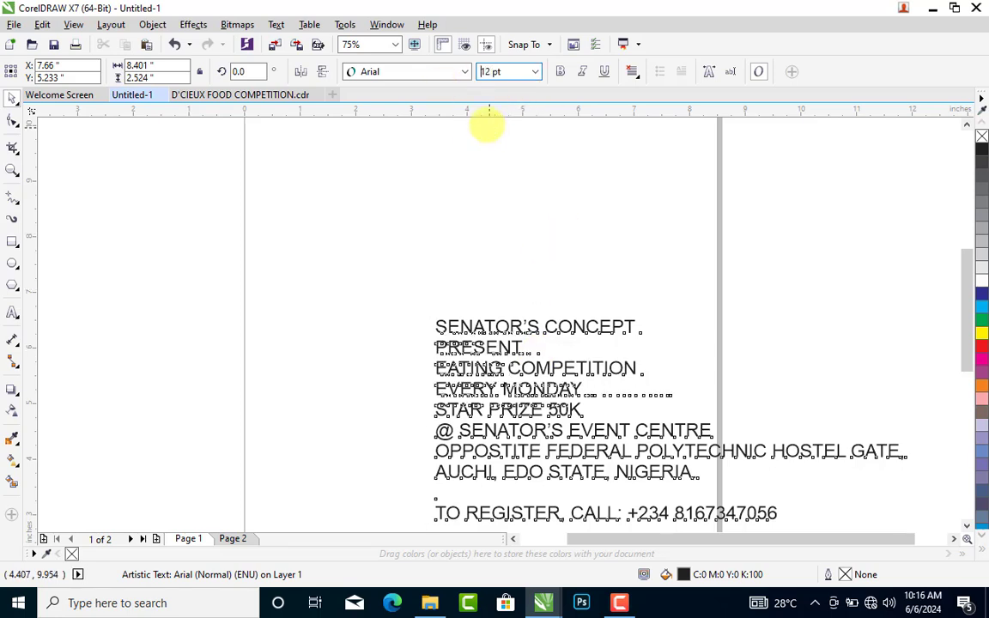
drag(477, 354, 758, 244)
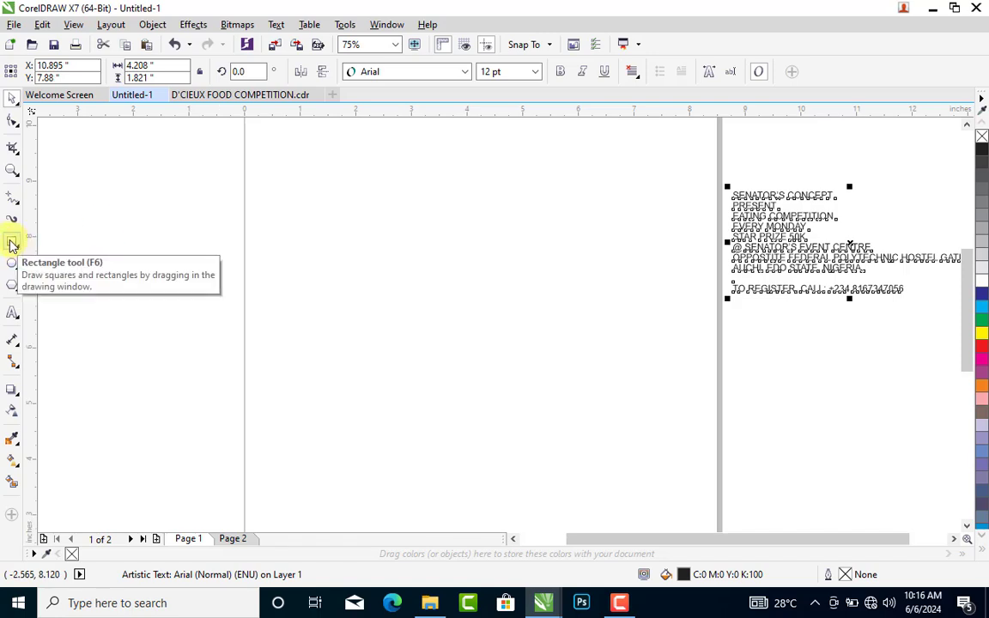
- Create a page-sized rectangle, set it to 4 by 4 inches, and move the text block close to its right side
double_click(12, 245)
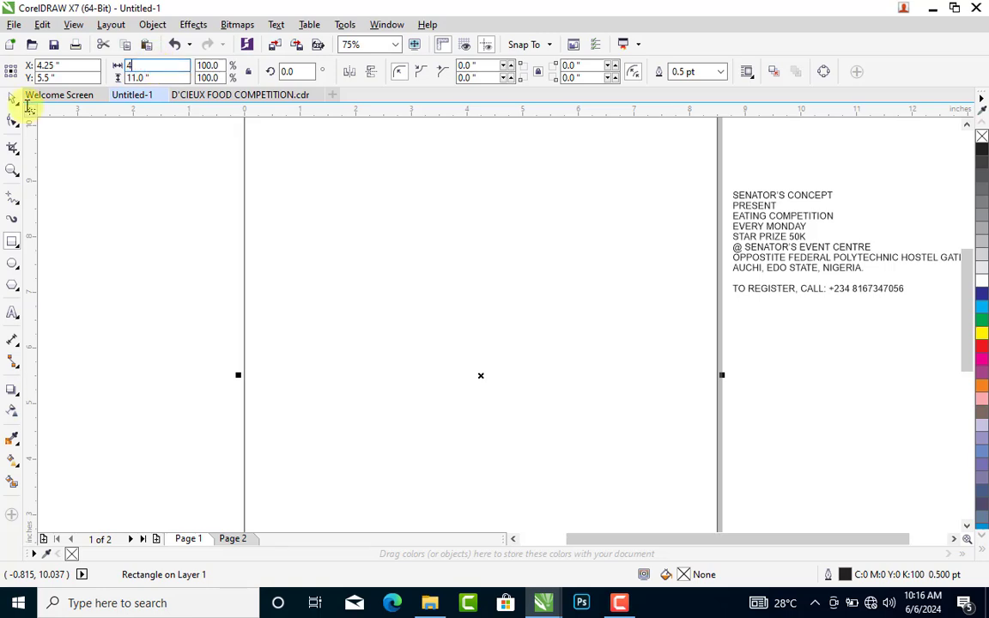
key(Tab)
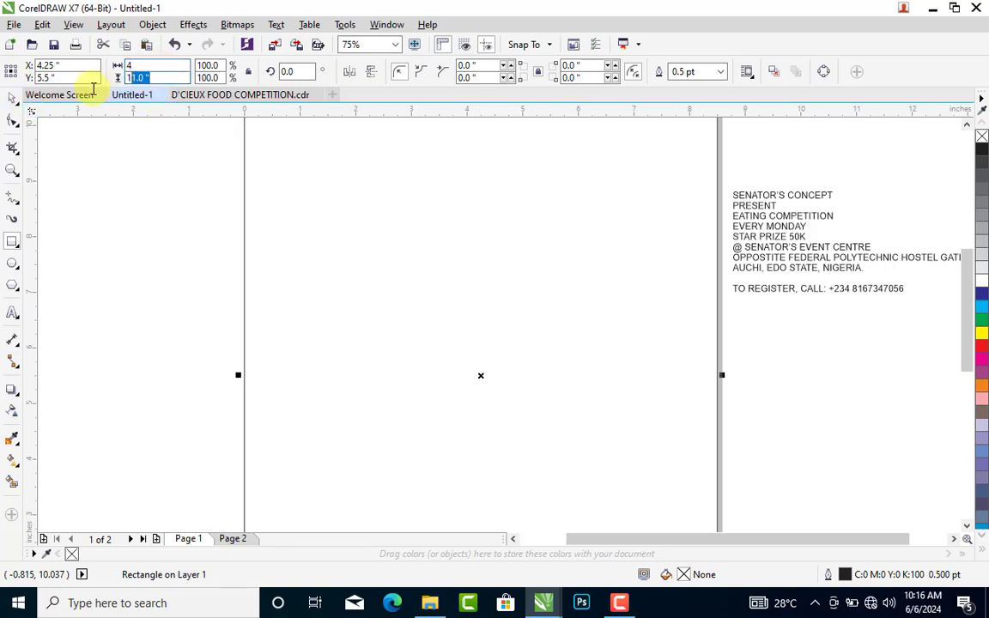
key(Return)
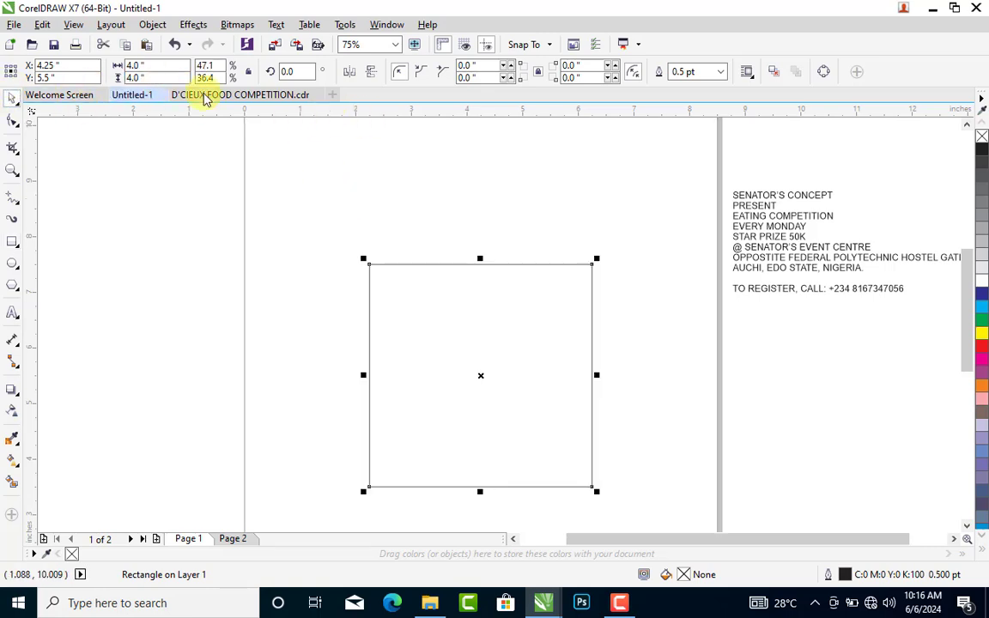
drag(742, 205, 638, 332)
scroll(638, 330, up, 3)
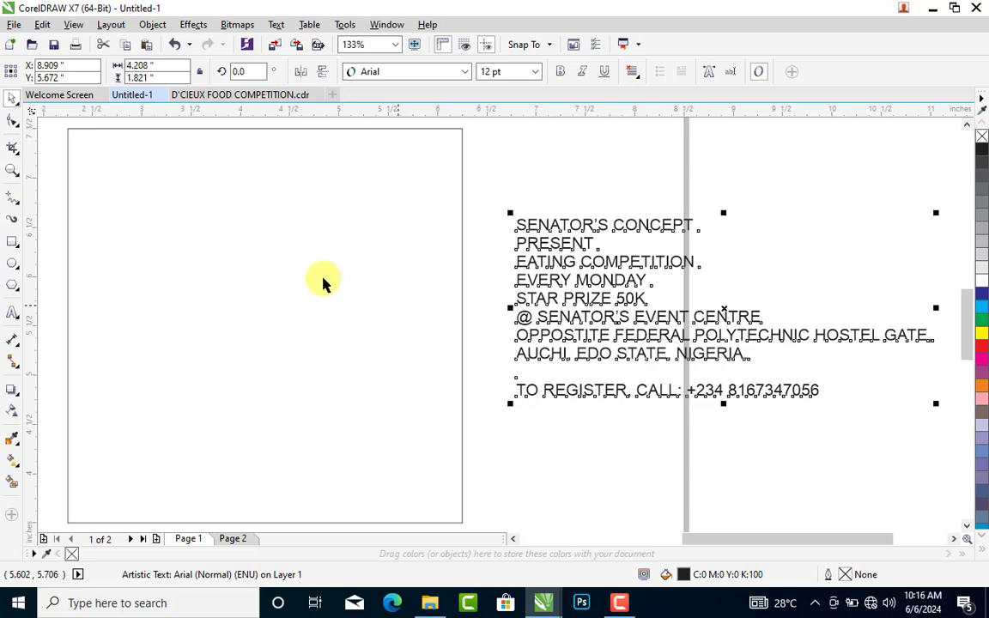
- Apply a linear fountain fill running from the square's top edge down past its middle
click(265, 247)
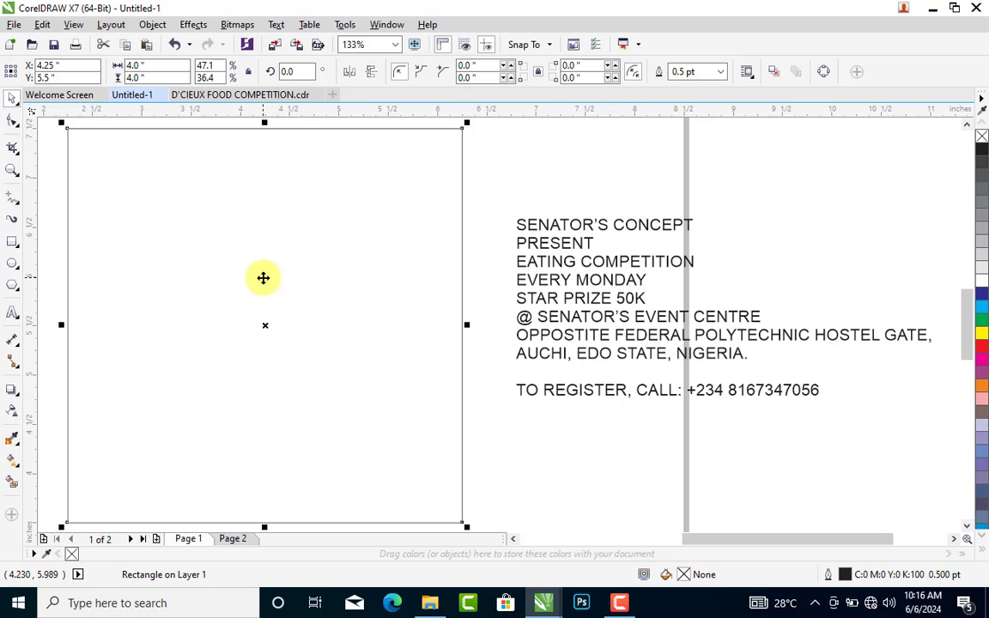
key(g)
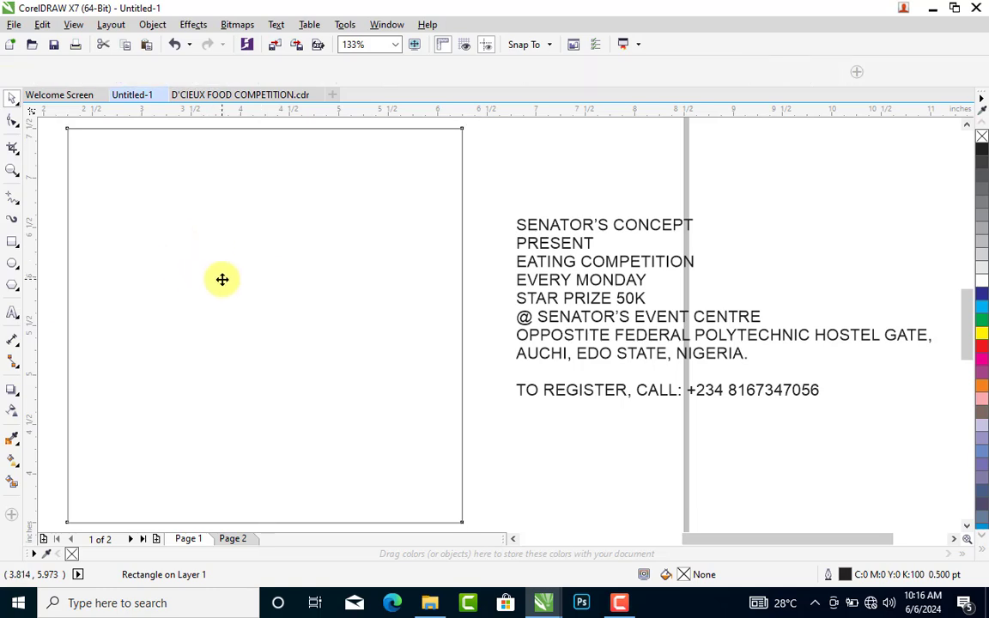
drag(265, 139, 274, 375)
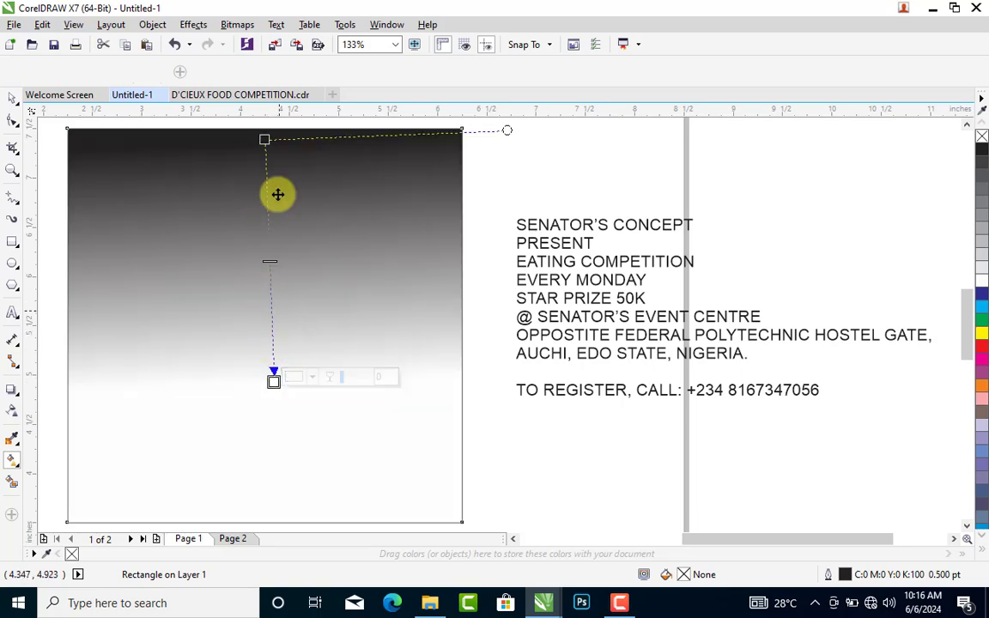
- Color the square's gradient orange at the top end and red at the lower end
click(265, 139)
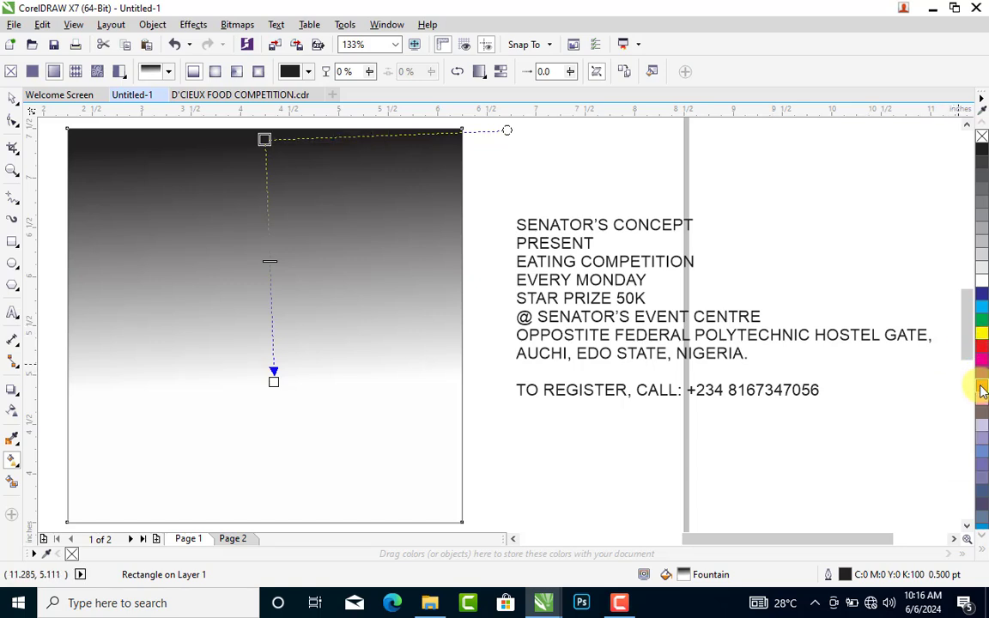
drag(982, 389, 267, 380)
click(273, 381)
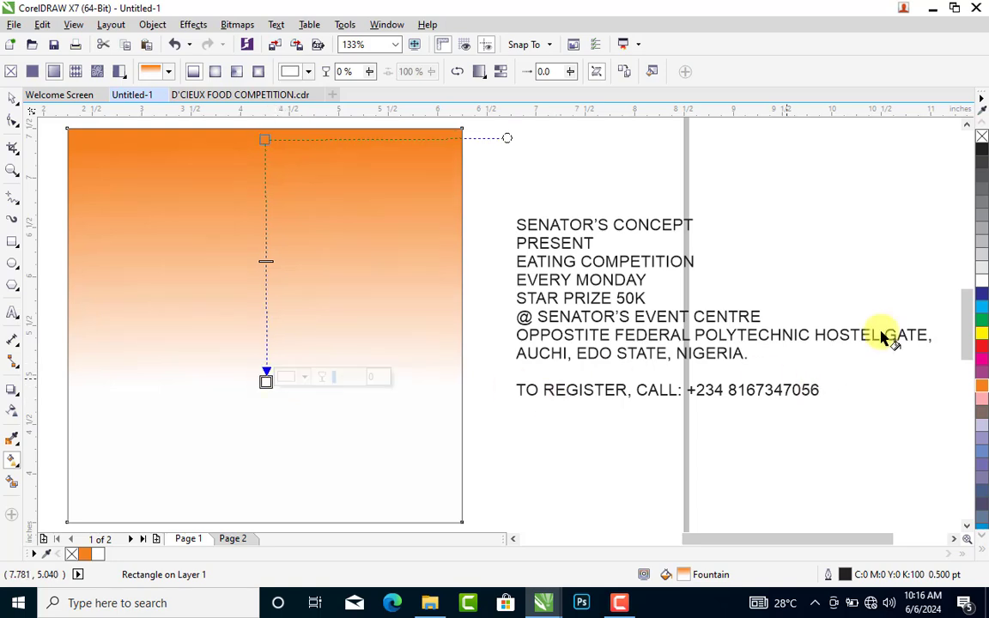
click(984, 351)
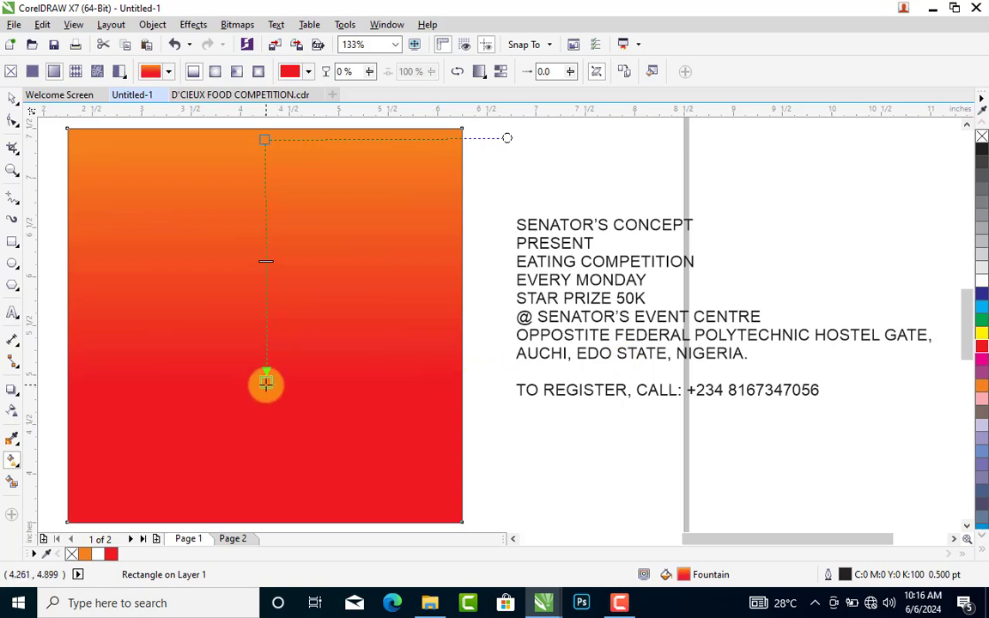
- Shorten the square's gradient to end at mid-height and shift its midpoint closer to the red end
drag(267, 381, 262, 325)
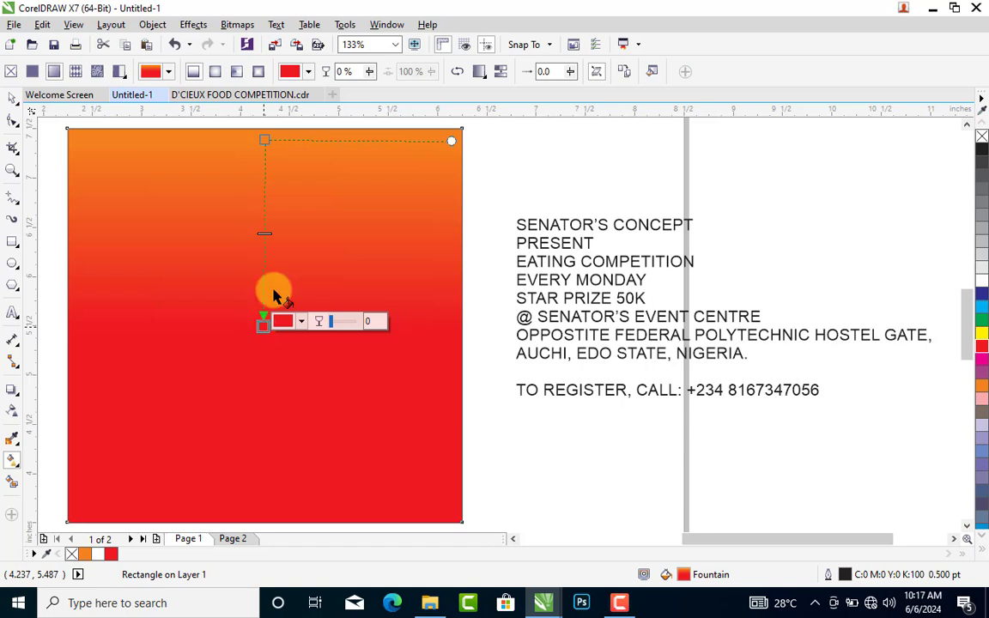
drag(263, 233, 266, 272)
click(264, 320)
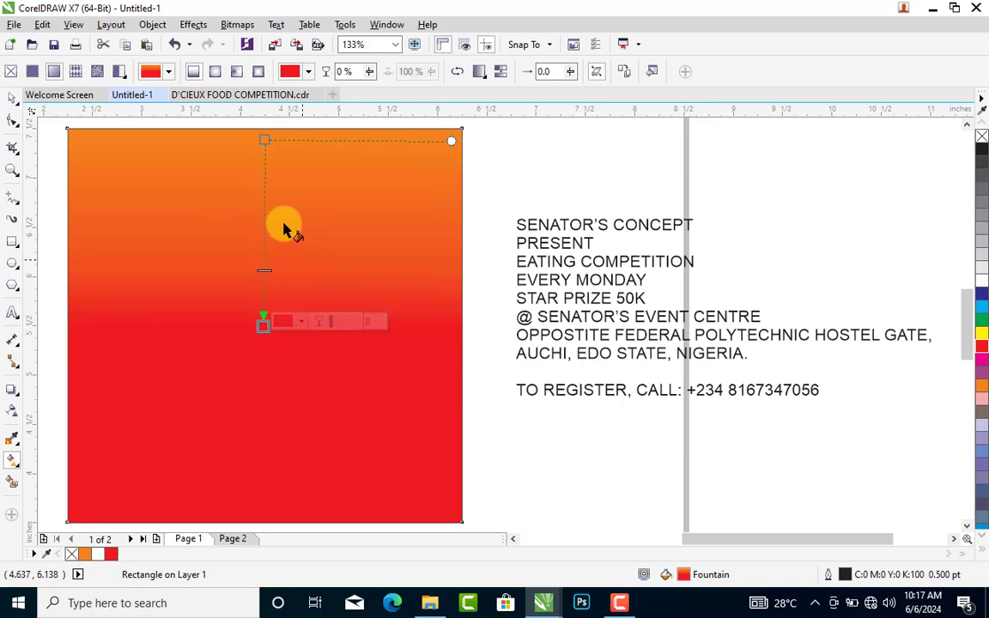
- Swap the square's gradient colors to red at the top end and orange at the lower end
click(265, 139)
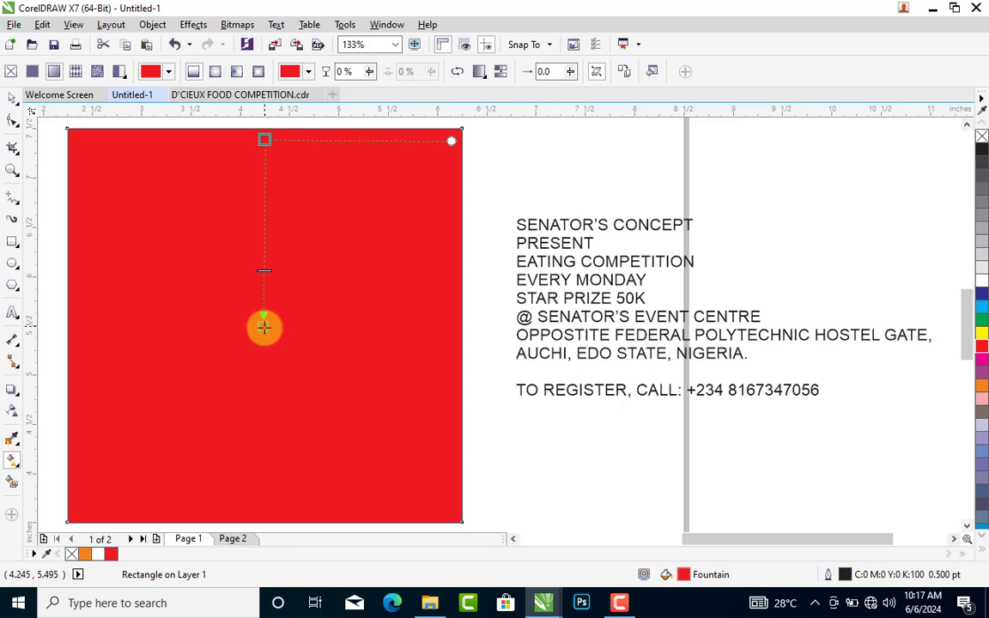
click(263, 327)
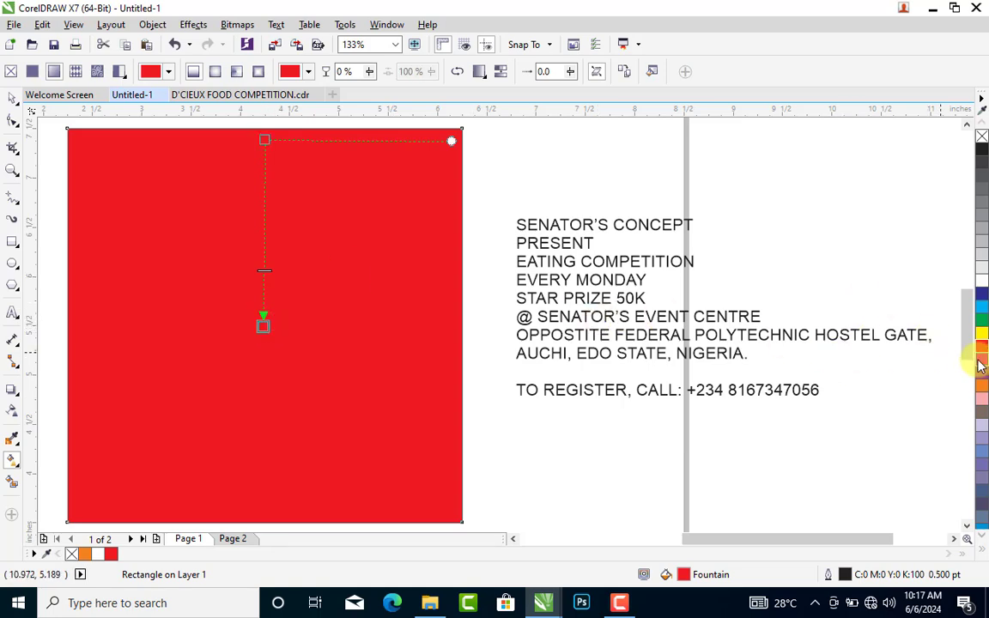
click(984, 390)
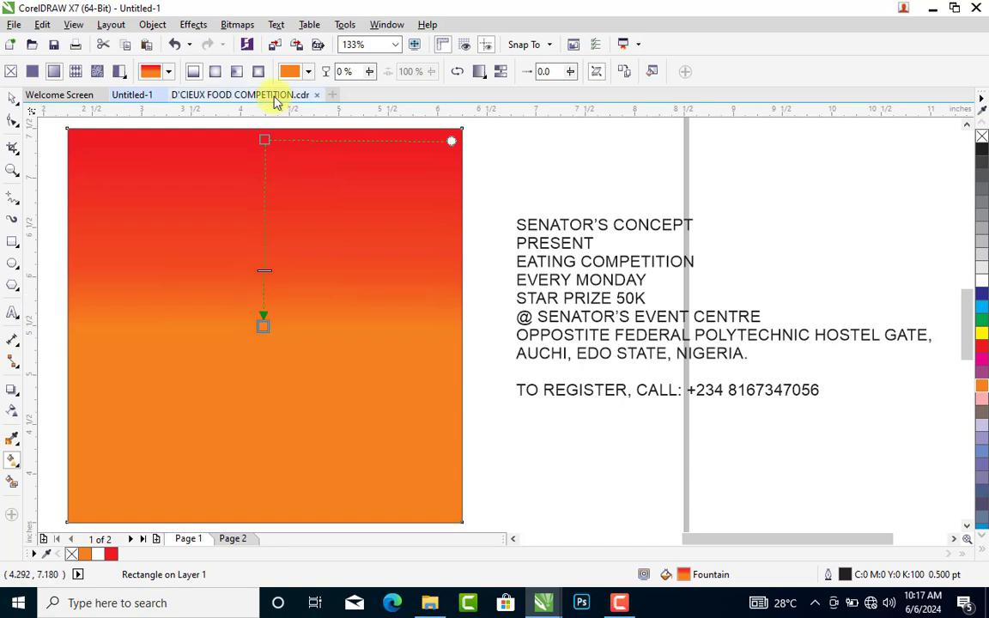
- Stretch the gradient from above the square's top edge to about three-quarters down, with the midpoint shifted toward red
drag(264, 114, 264, 93)
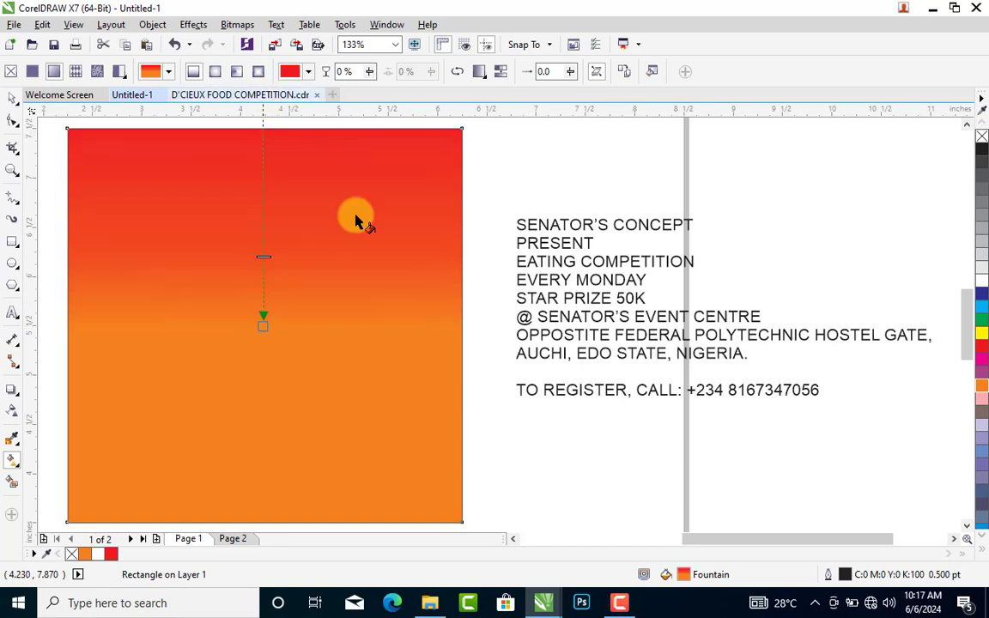
drag(264, 256, 263, 214)
drag(263, 325, 265, 421)
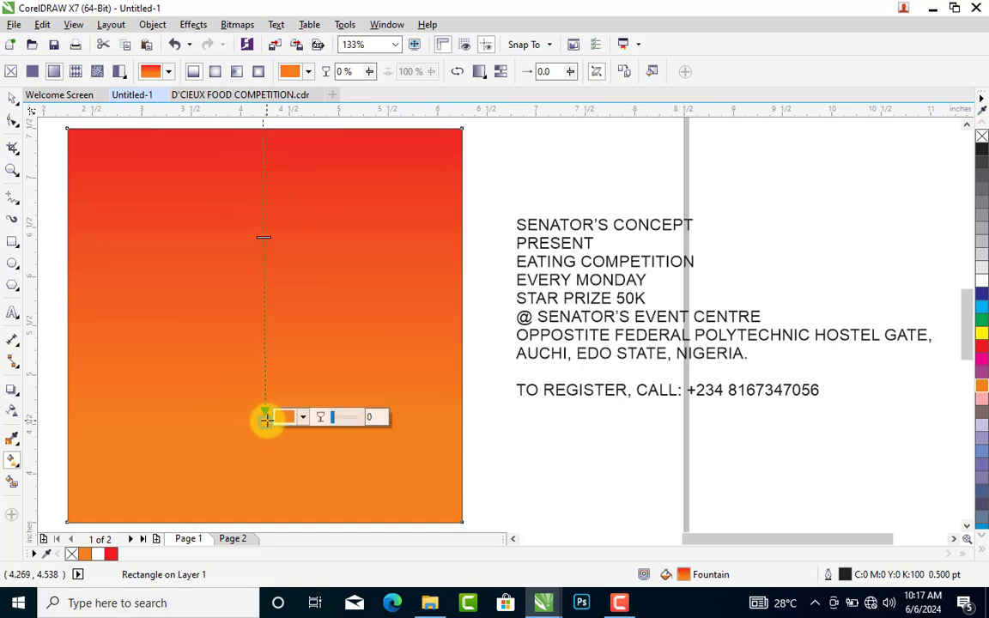
key(space)
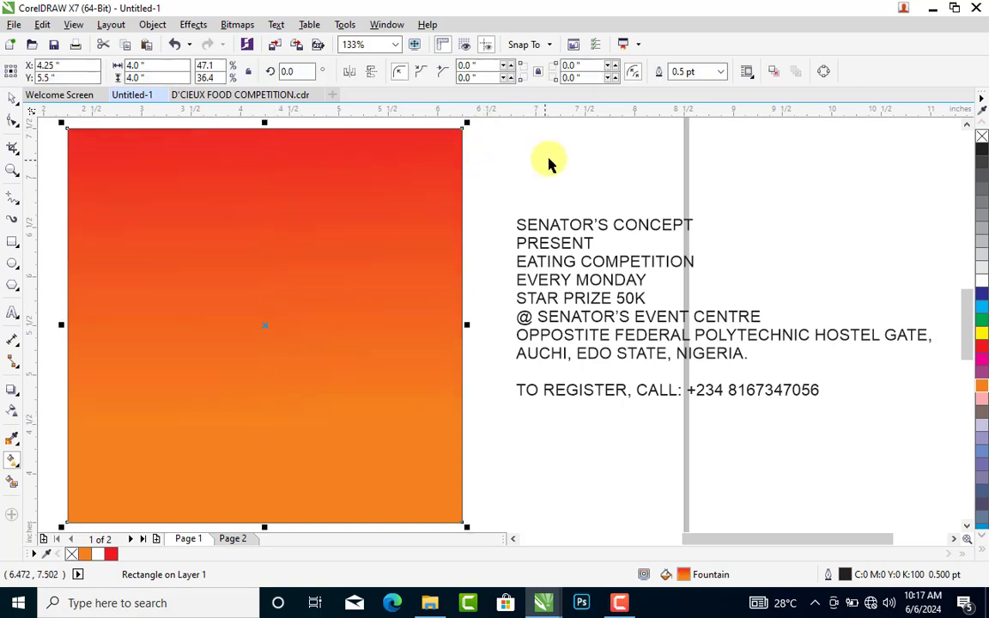
click(549, 159)
- Draw a rectangle about 4.31 by 2.16 inches over the square's lower half, filled white with no outline
click(13, 243)
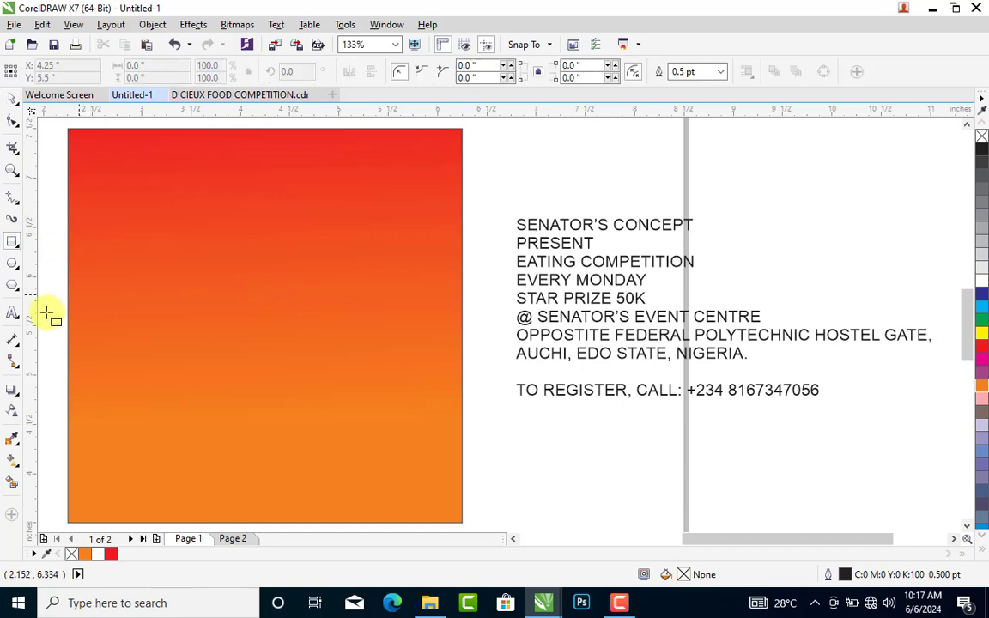
mouse_move(49, 316)
mouse_down()
mouse_move(376, 532)
mouse_move(484, 487)
mouse_move(477, 508)
mouse_up()
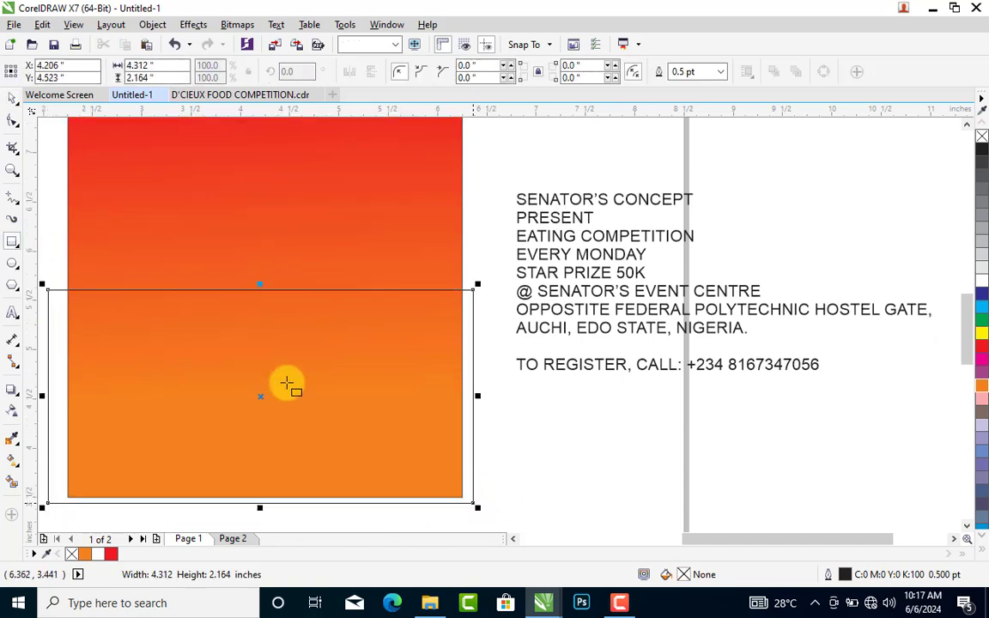
click(981, 282)
right_click(982, 138)
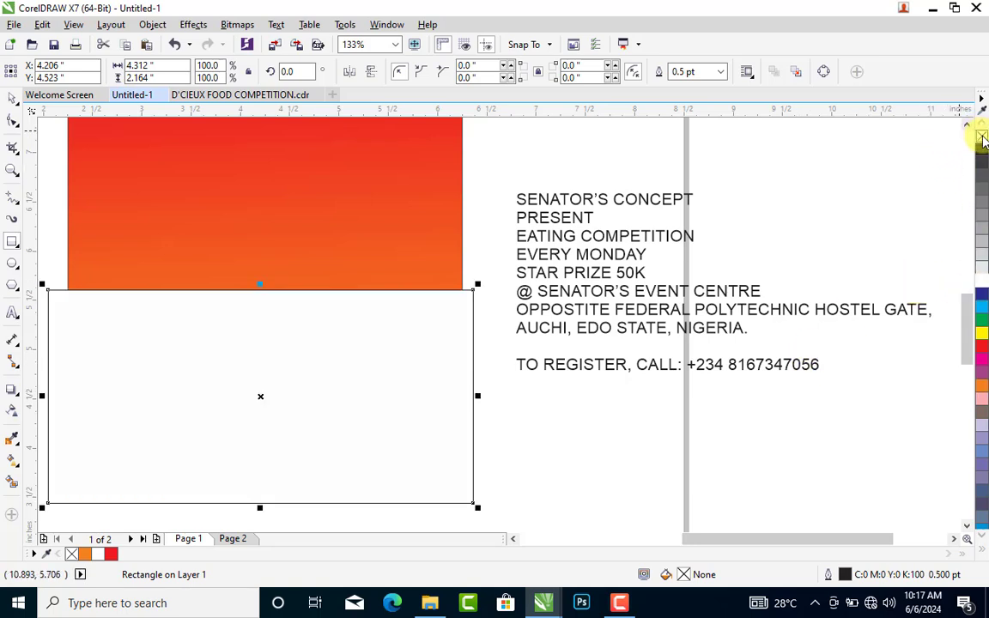
- Nudge the white rectangle slightly down and right, and PowerClip it inside the gradient square
click(12, 101)
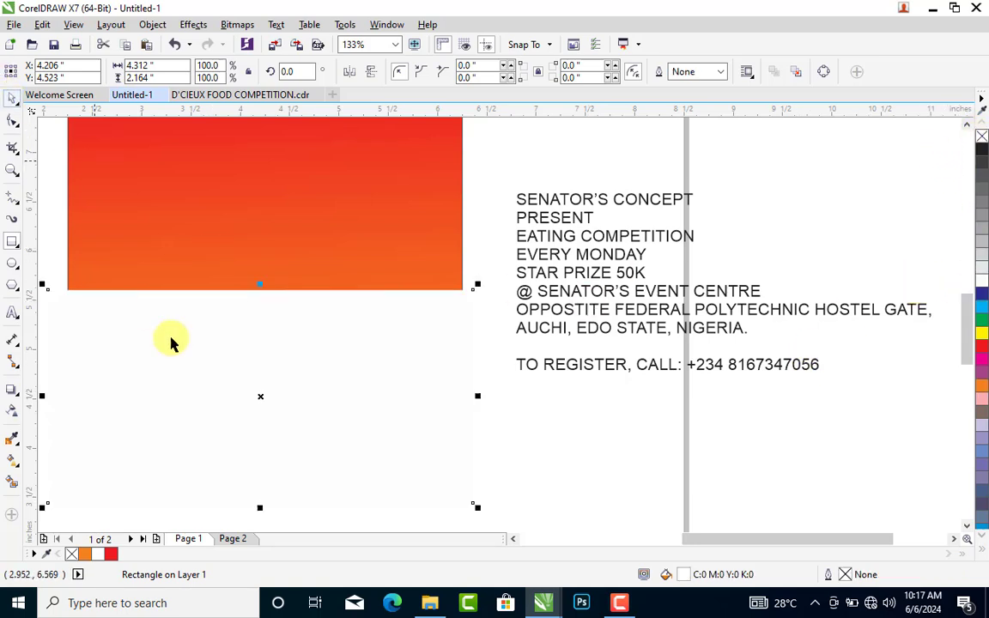
click(223, 387)
drag(309, 376, 310, 375)
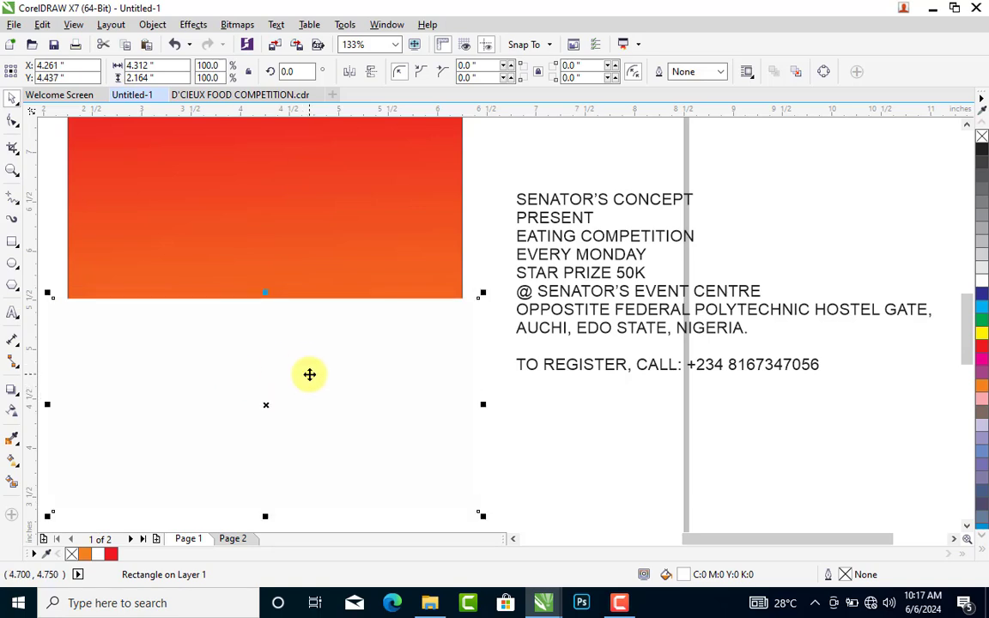
right_click(310, 375)
click(365, 194)
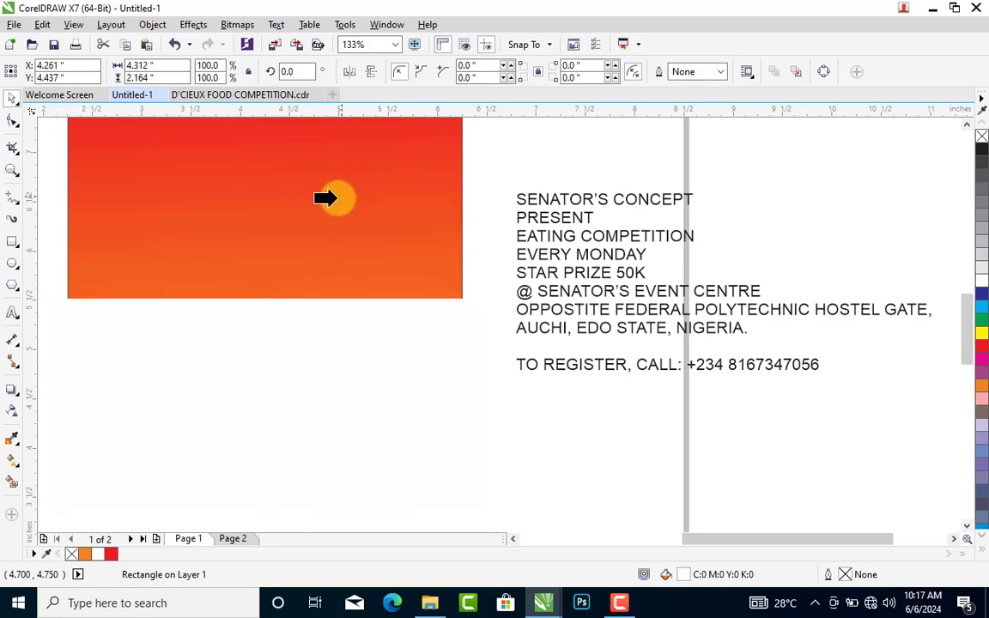
click(323, 203)
click(375, 279)
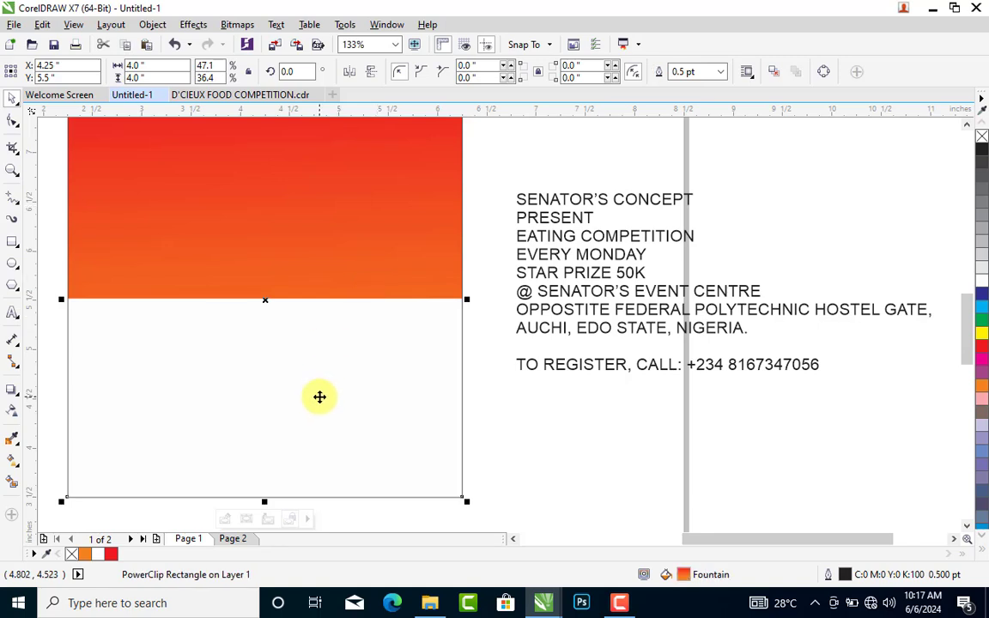
- Move the clipped white rectangle slightly down within the square so the gradient covers more than half
scroll(319, 397, up, 1)
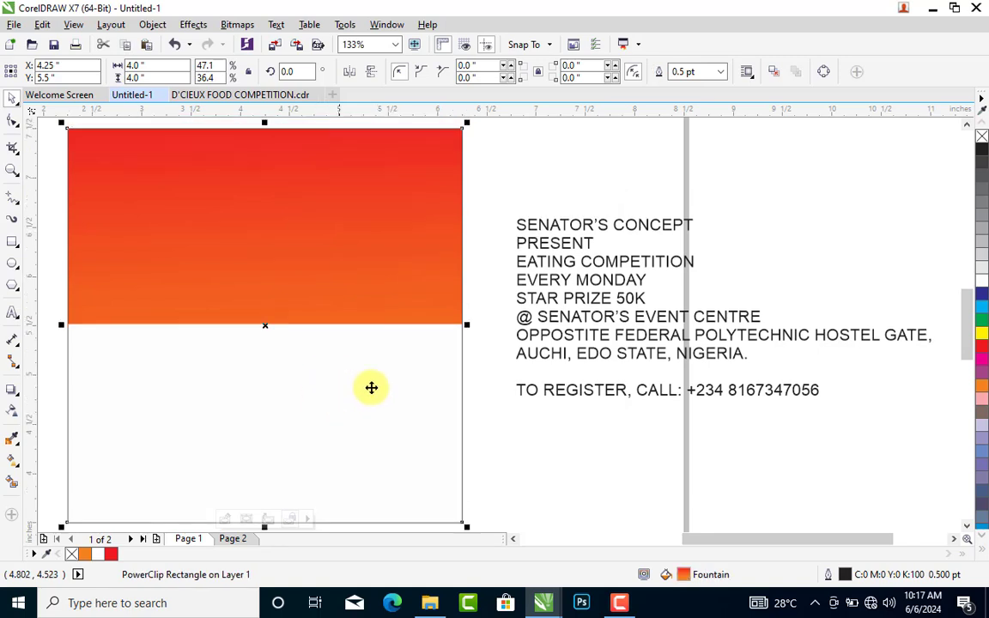
right_click(322, 378)
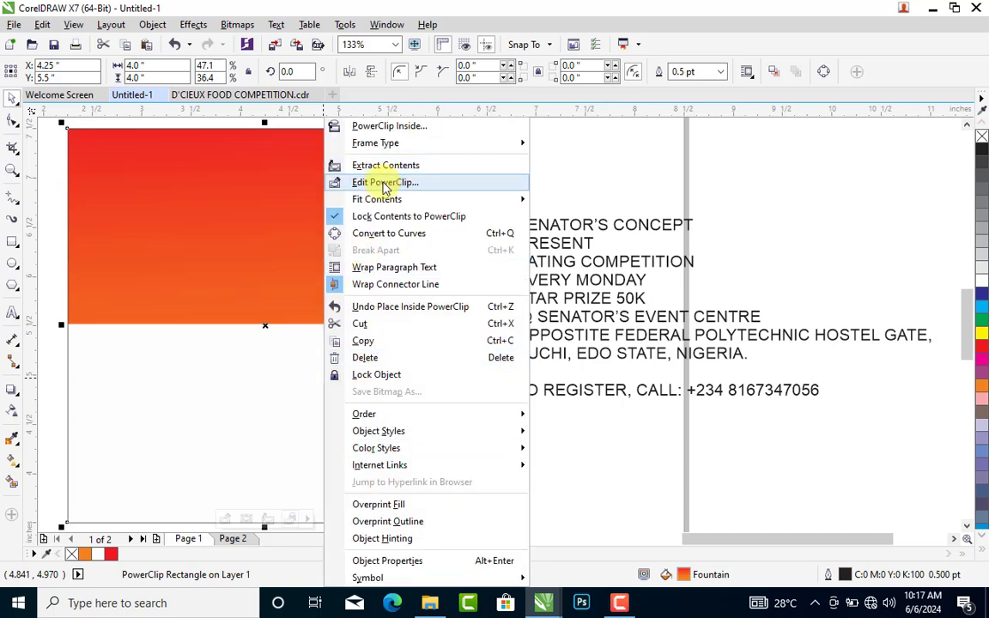
click(222, 389)
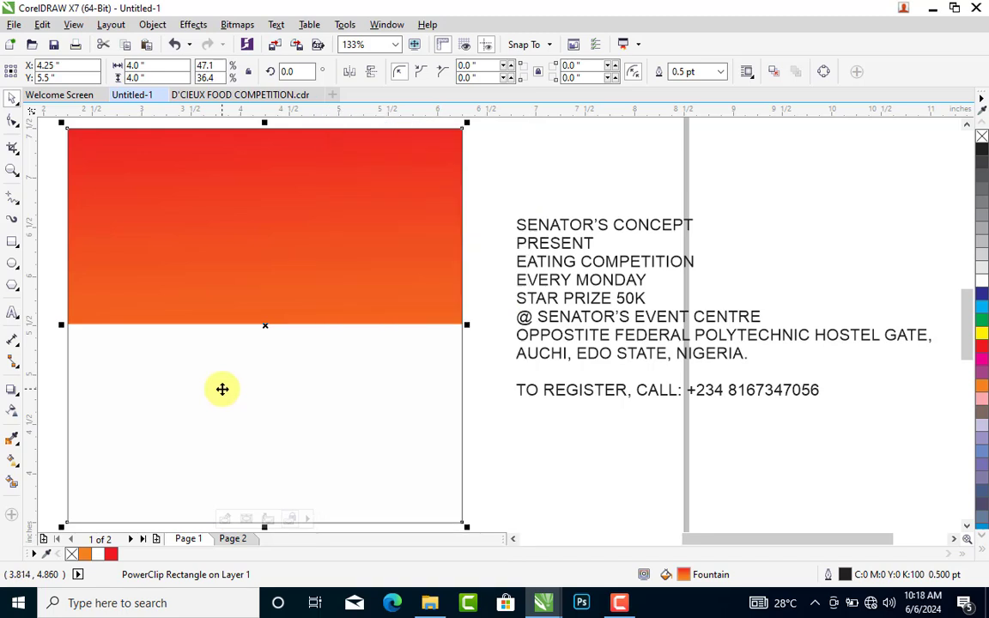
ctrl+click(221, 389)
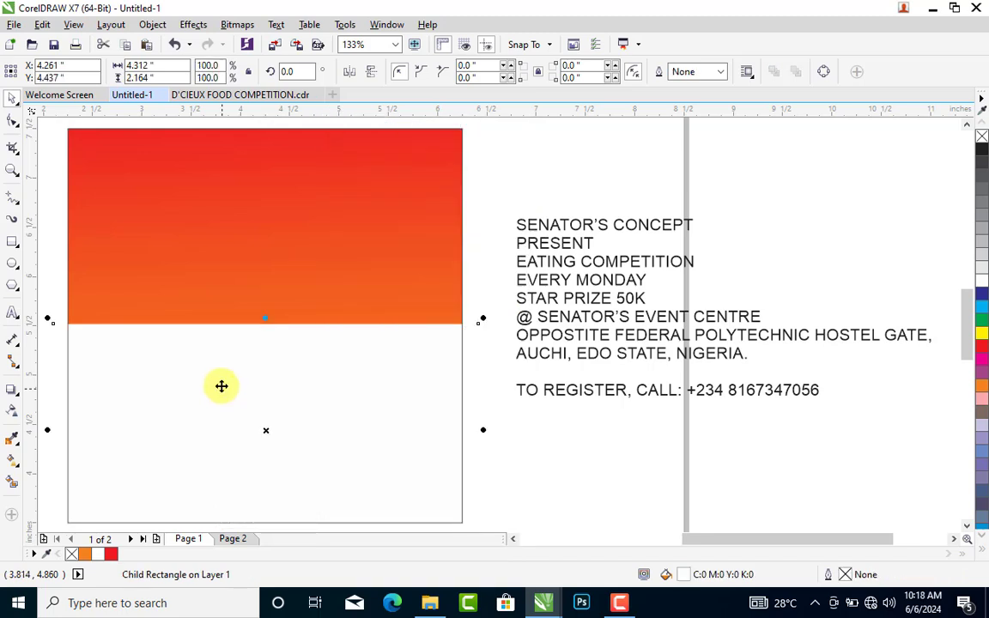
drag(347, 349, 365, 381)
click(558, 191)
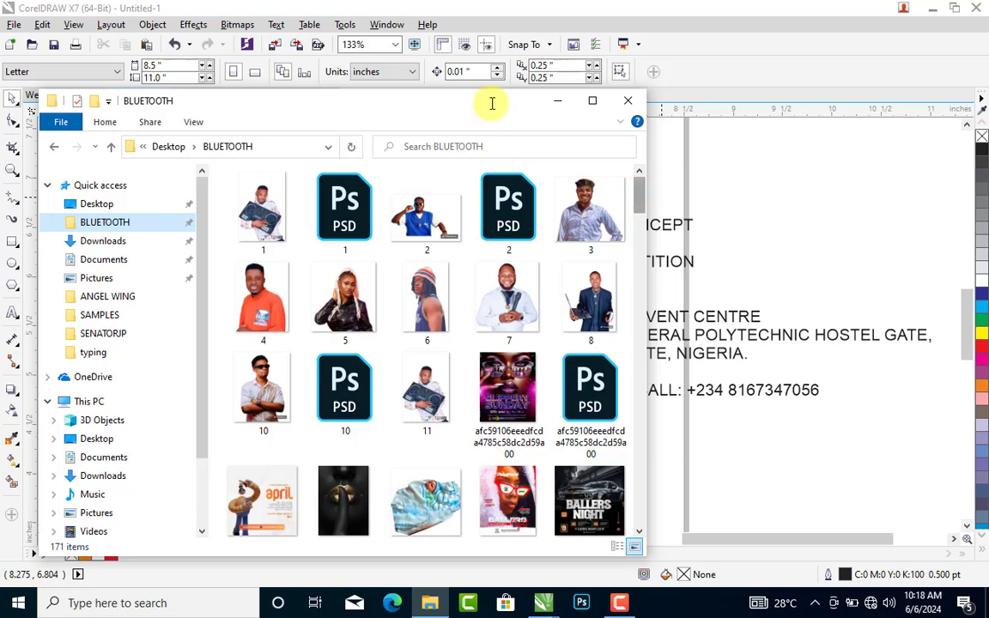
- Search the BLUETOOTH folder for * in File Explorer
click(442, 147)
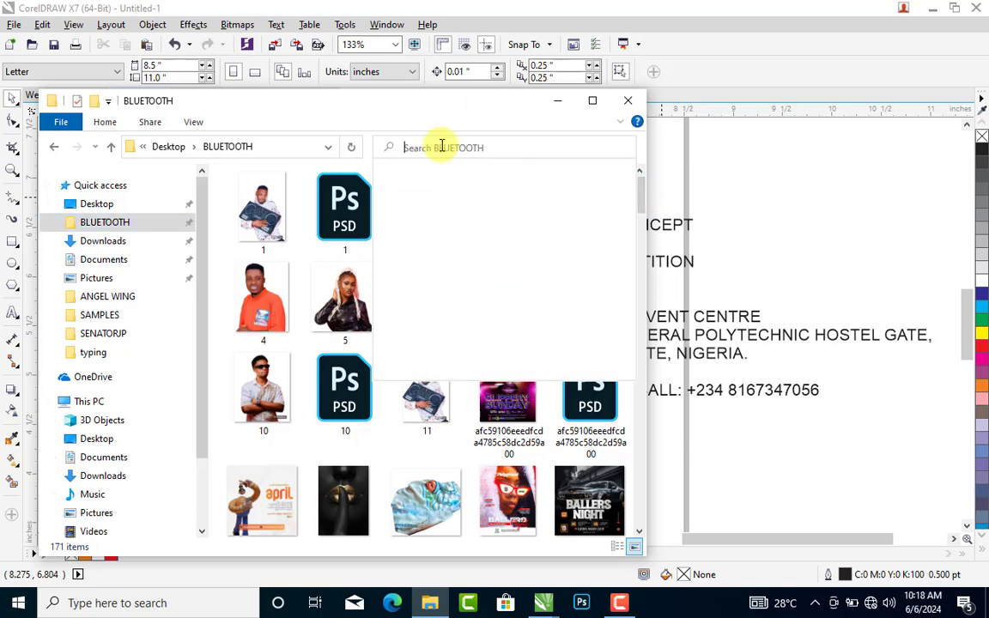
text(')
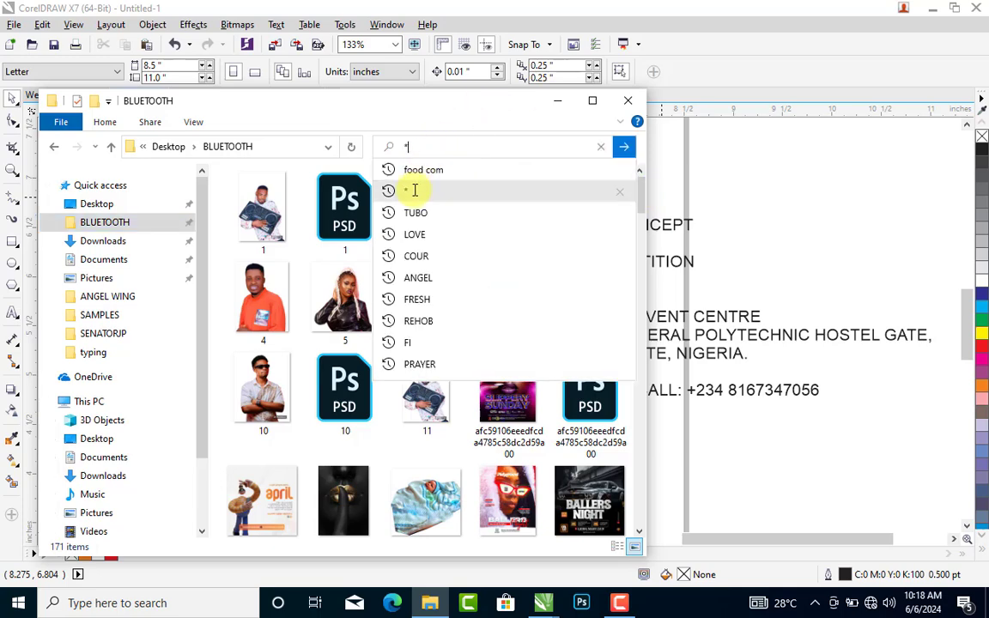
click(413, 189)
click(412, 180)
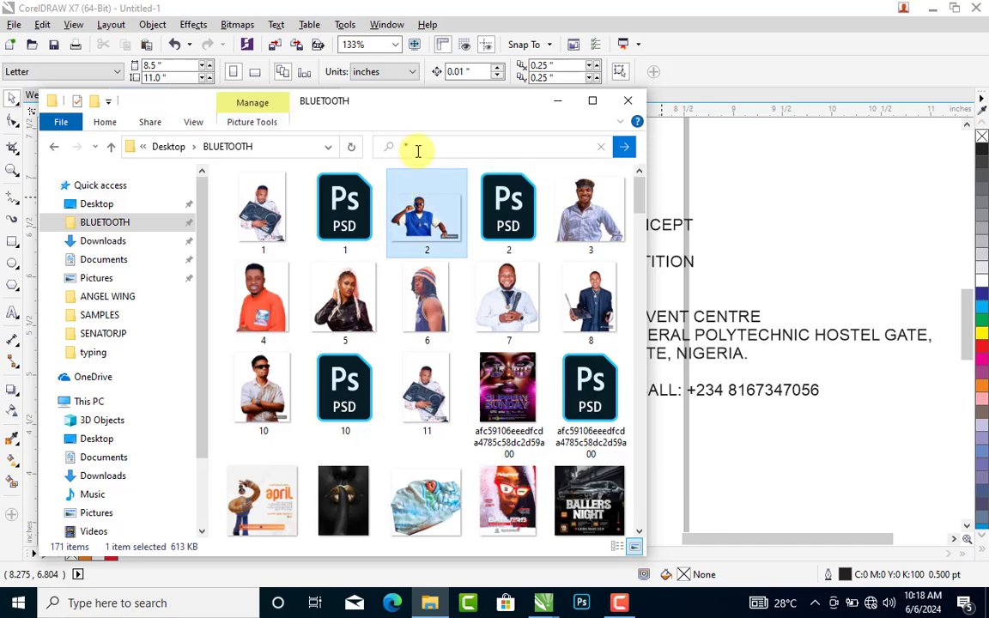
click(418, 150)
key(Return)
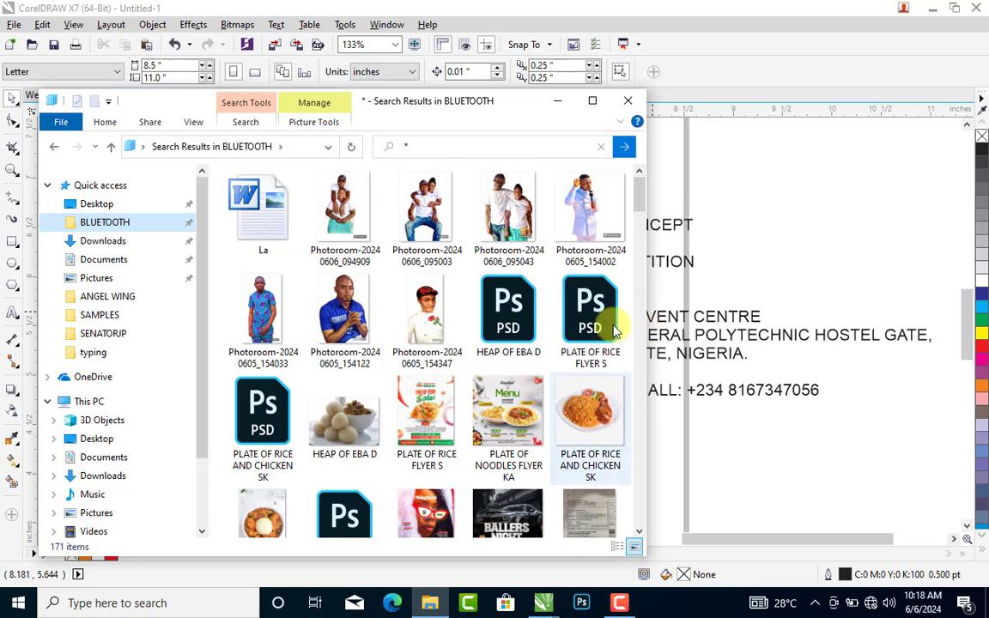
- Import the HEAP OF EBA D, PLATE OF RICE FLYER S and PLATE OF RICE AND CHICKEN SK PSD files into the CorelDRAW drawing
click(509, 311)
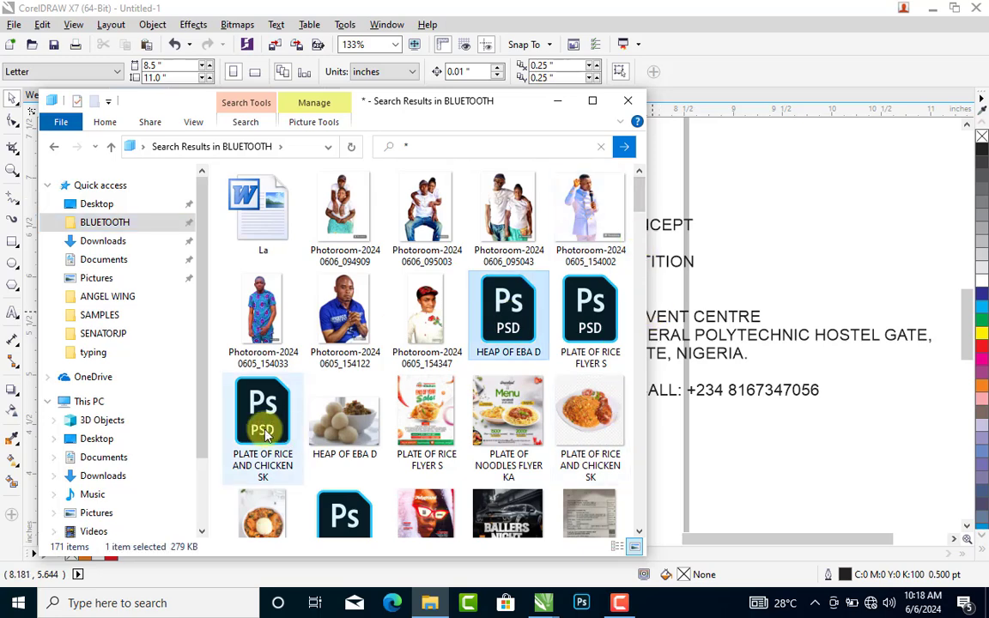
shift+click(263, 412)
drag(263, 412, 771, 273)
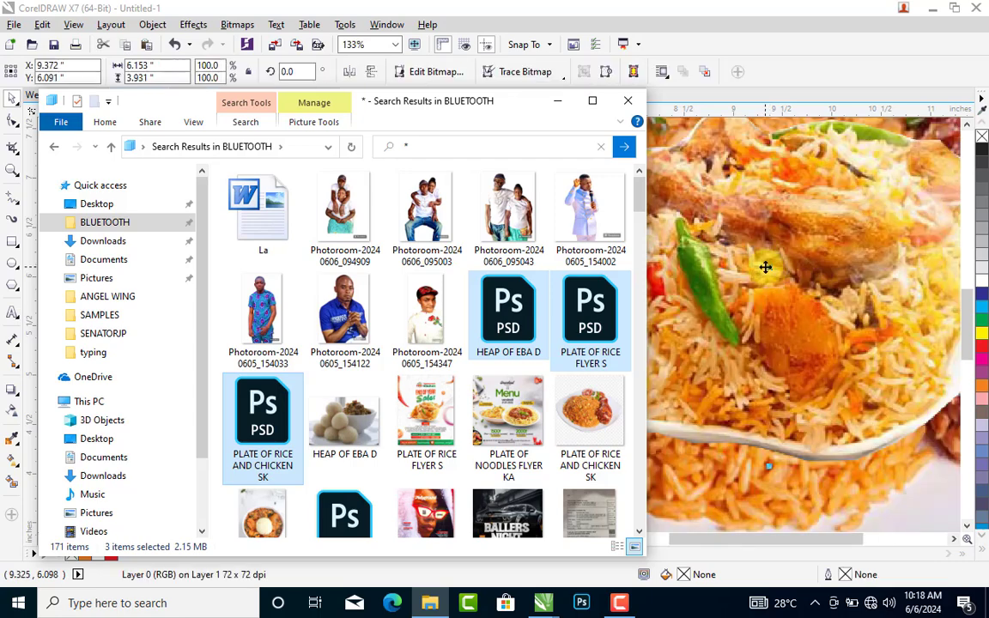
- Move the smaller rice dish onto the flyer's lower-left area, shrink it, and delete the eba image
scroll(608, 329, down, 3)
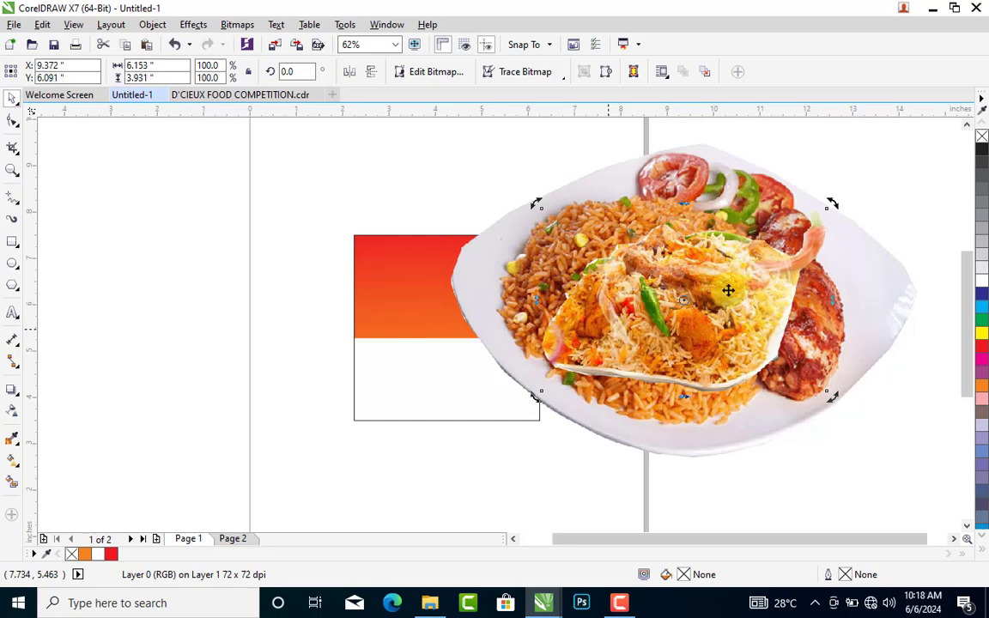
drag(744, 281, 466, 330)
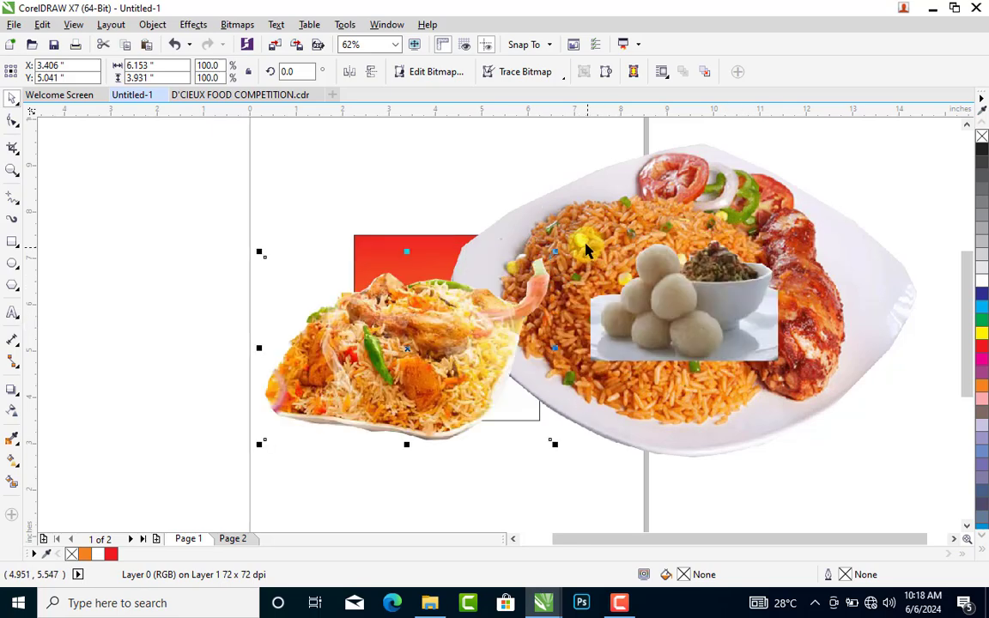
drag(552, 251, 503, 315)
click(607, 297)
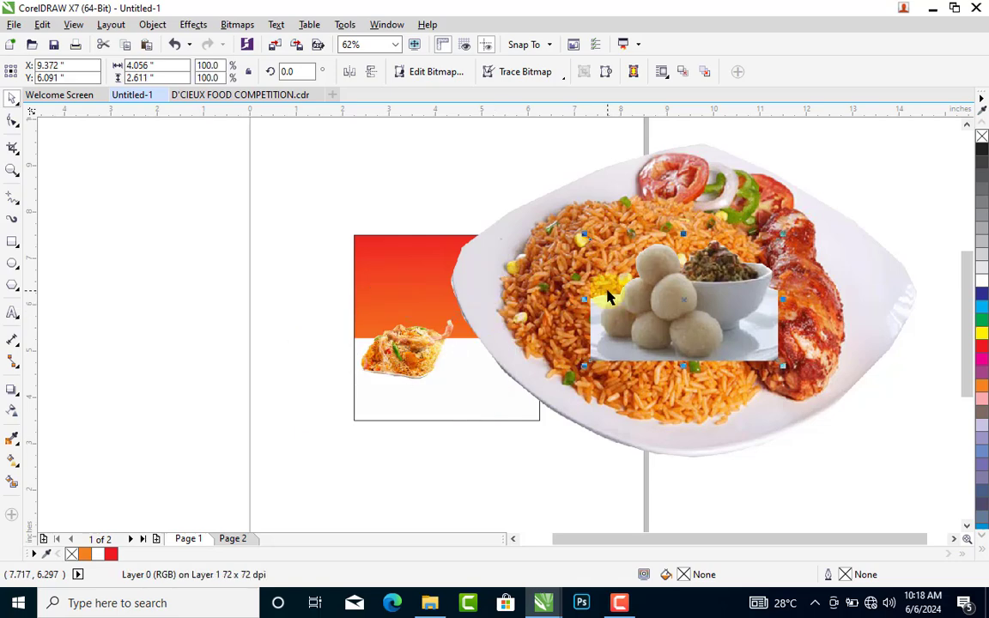
key(Delete)
click(705, 266)
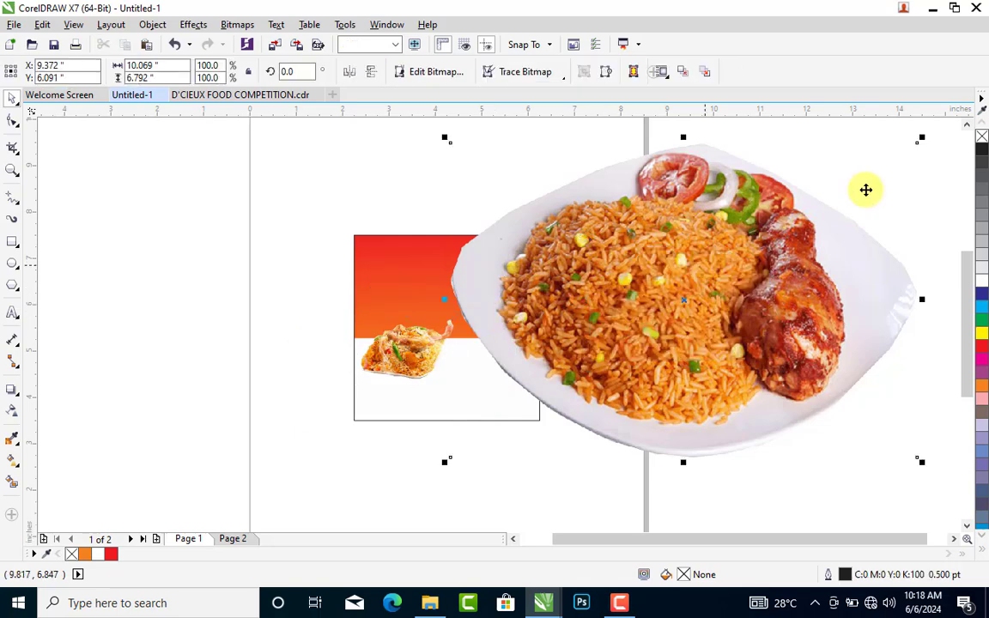
key(Delete)
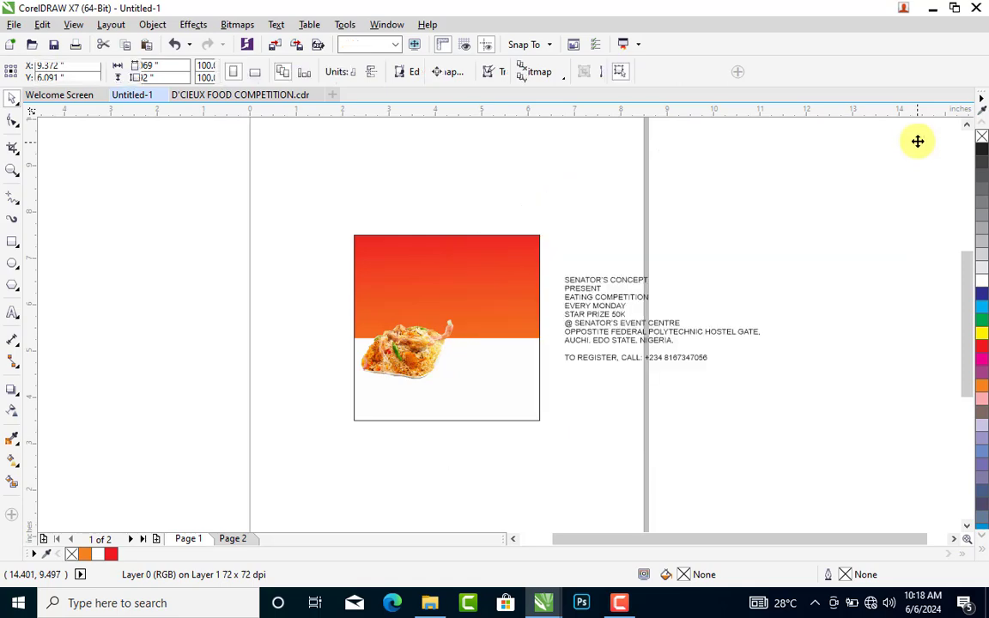
key(ctrl+z)
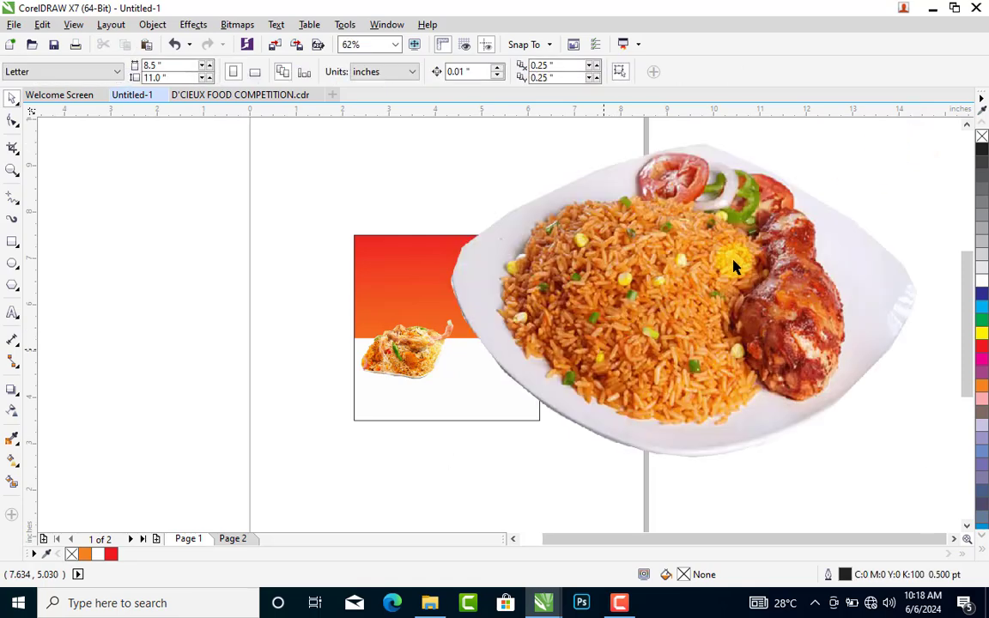
- Shrink the white plate of rice and chicken to about 2.24 by 1.51 inches and place it beside the other dish on the flyer
drag(781, 242, 751, 255)
drag(689, 303, 464, 365)
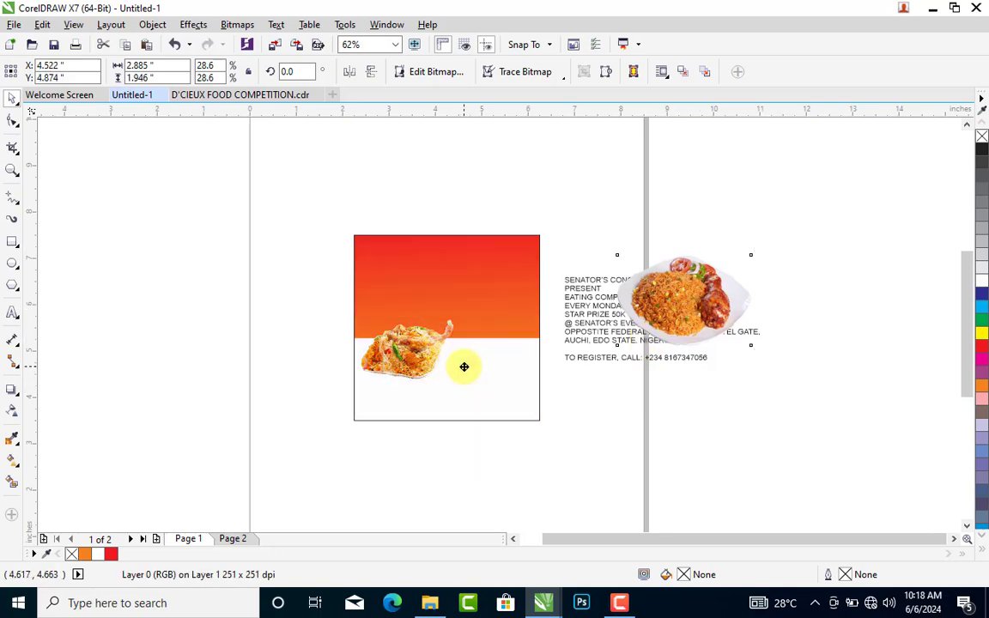
scroll(592, 318, up, 2)
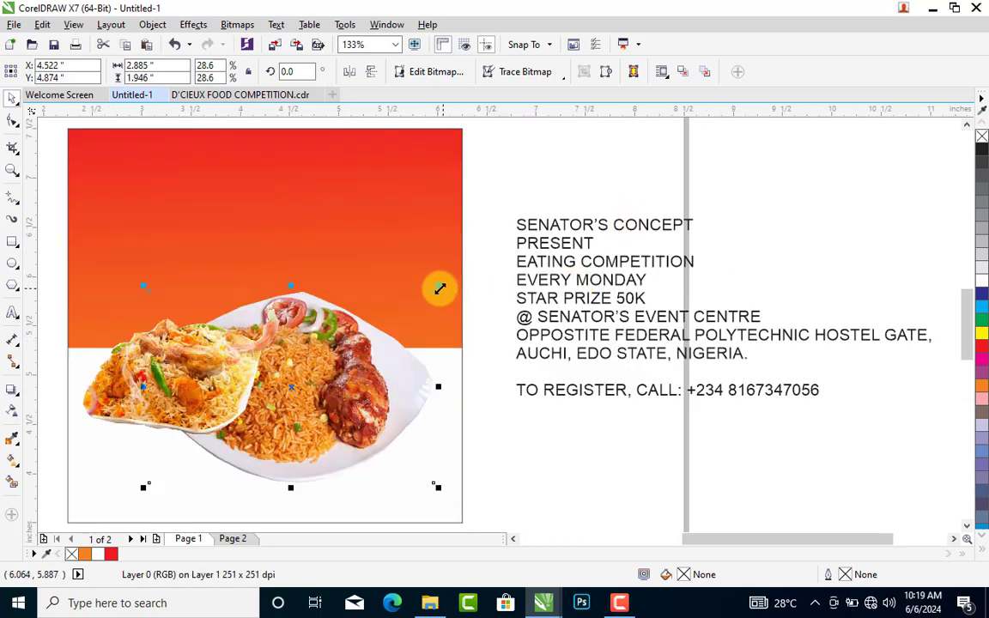
drag(433, 294, 411, 307)
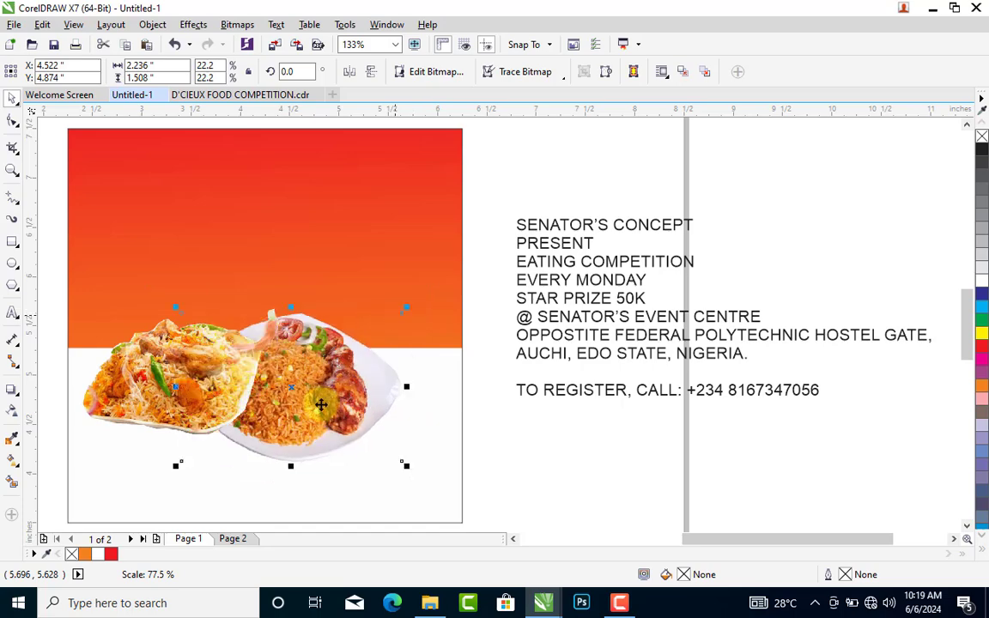
- Reposition both dishes centrally across the gradient's lower edge and bring the white rice-and-chicken plate to the front
drag(334, 391, 338, 383)
drag(193, 391, 226, 373)
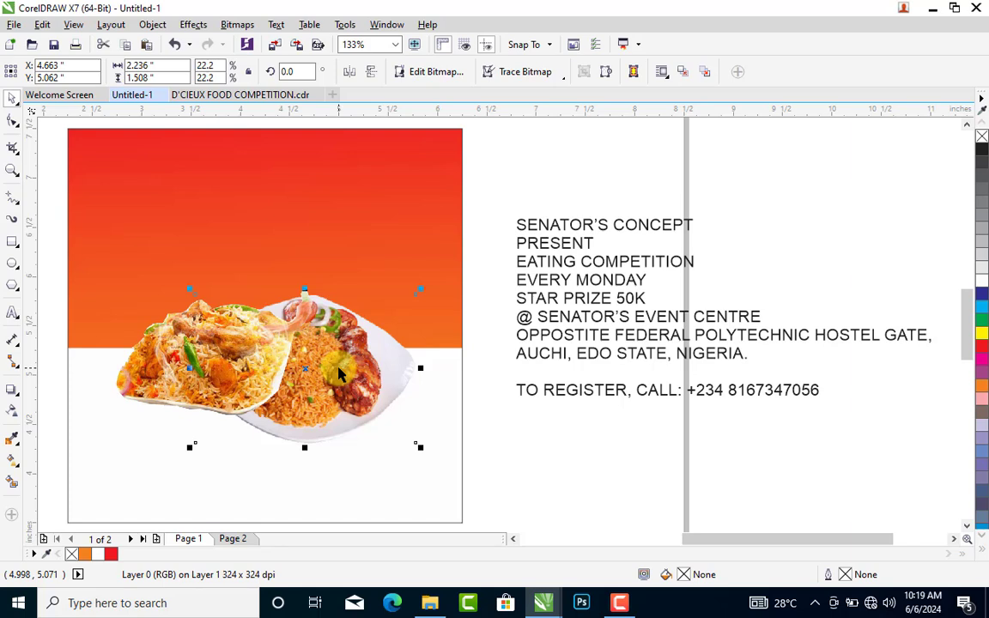
key(shift+Page_Up)
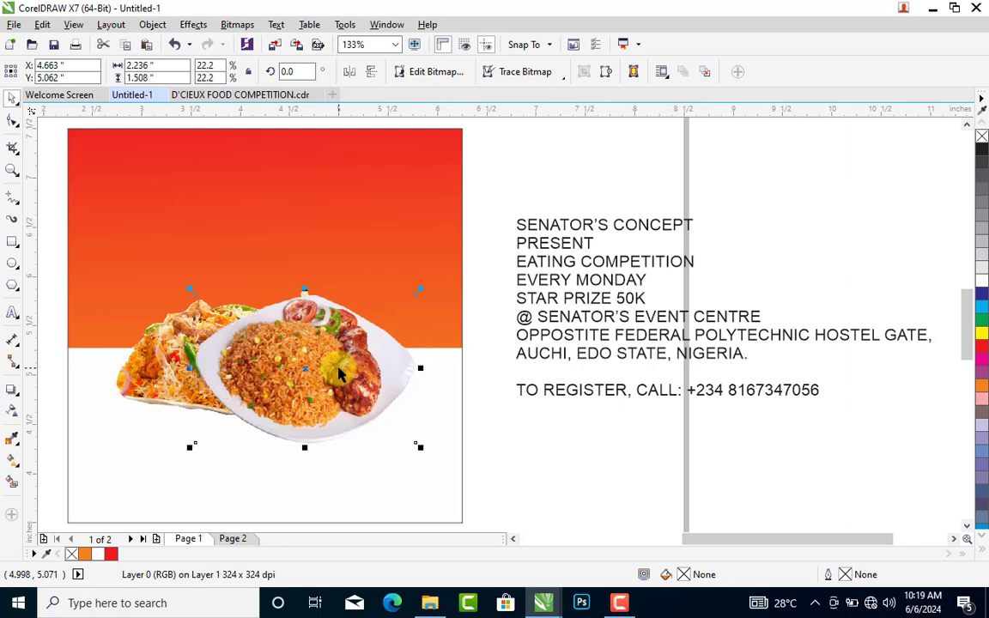
- Shrink the white rice-and-chicken plate to about 1.72 by 1.16 inches and give it a drop shadow cast slightly beneath it
drag(412, 443, 320, 383)
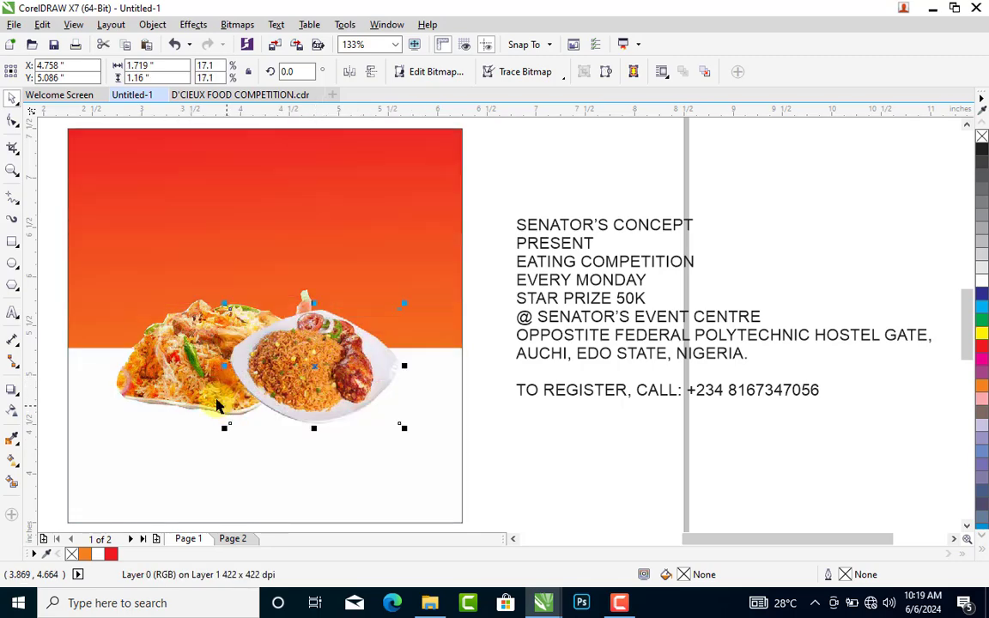
click(215, 399)
click(339, 395)
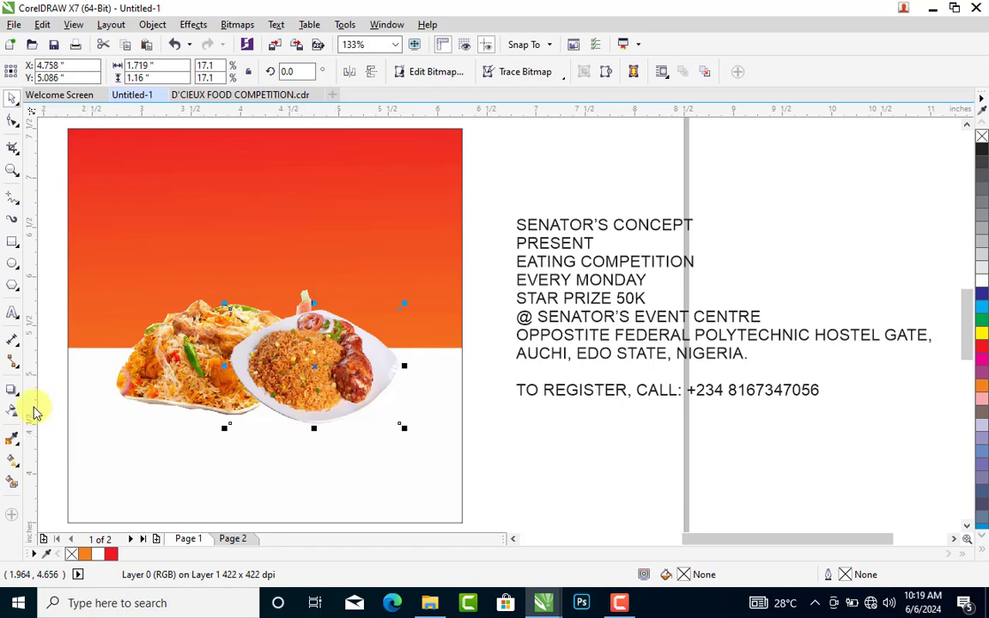
click(13, 391)
drag(306, 426, 308, 410)
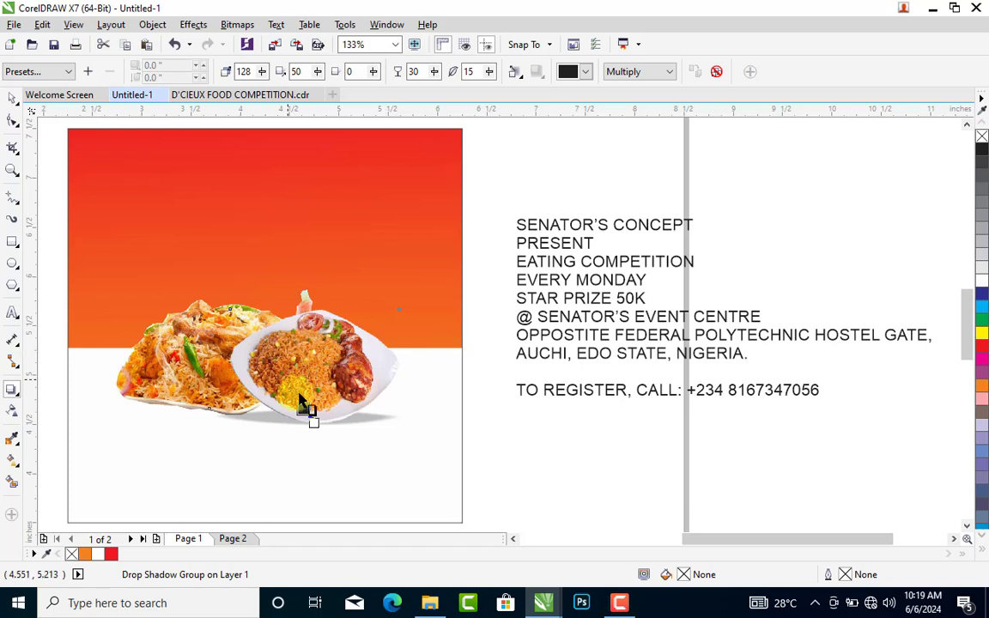
drag(297, 405, 296, 407)
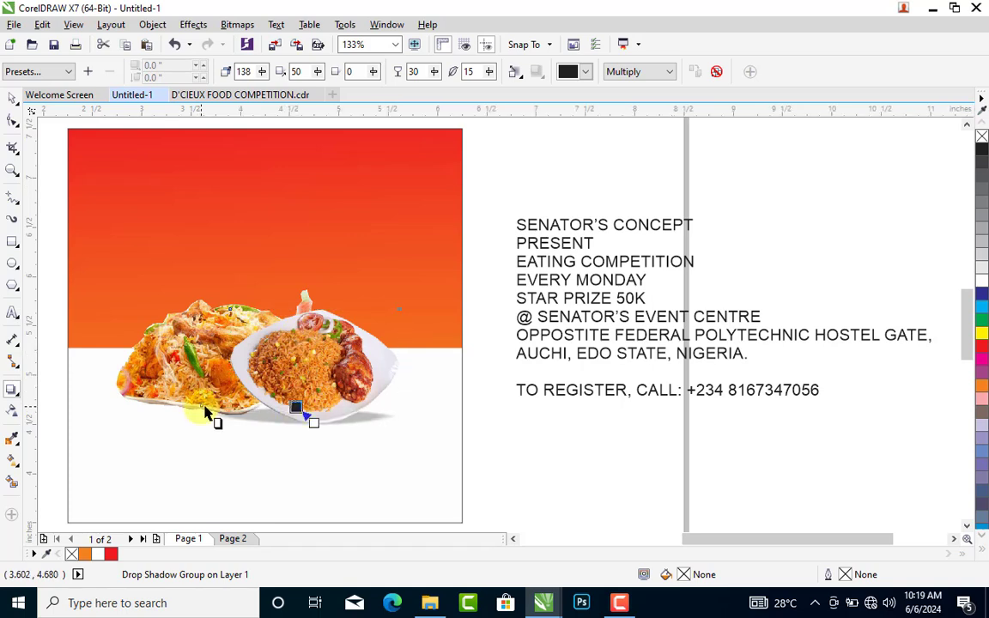
- Add a similar drop shadow under the other rice dish and set the shadow opacity of both dishes to 20
click(140, 371)
drag(197, 363, 193, 399)
key(ctrl+z)
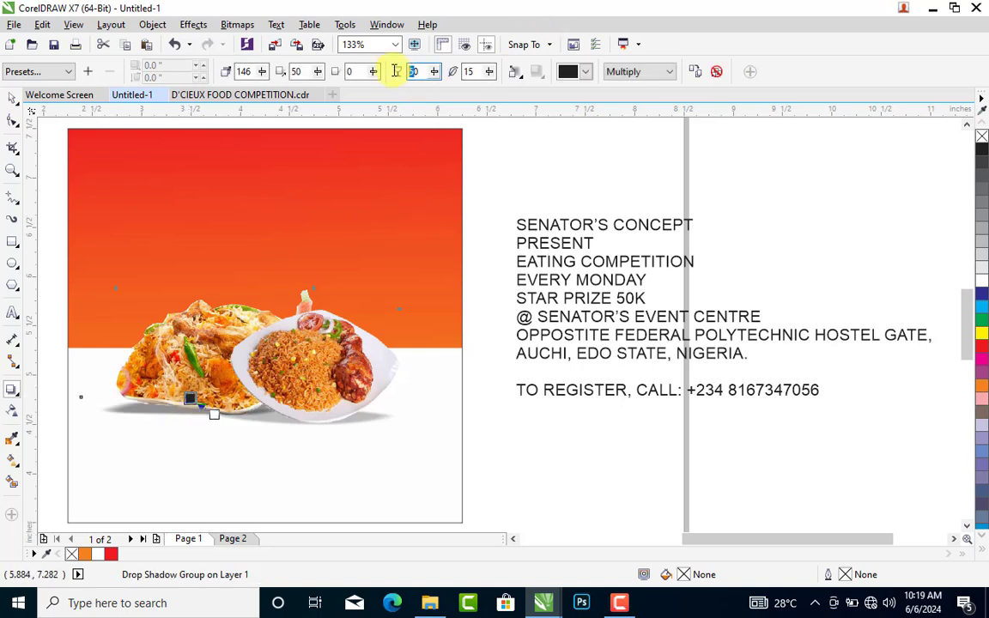
text(20)
key(Return)
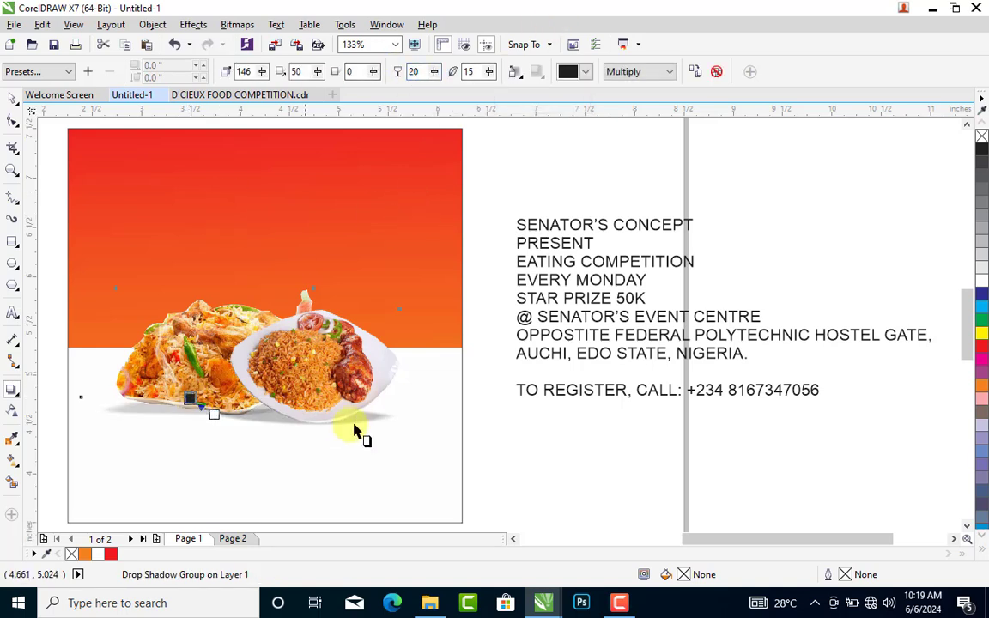
click(375, 423)
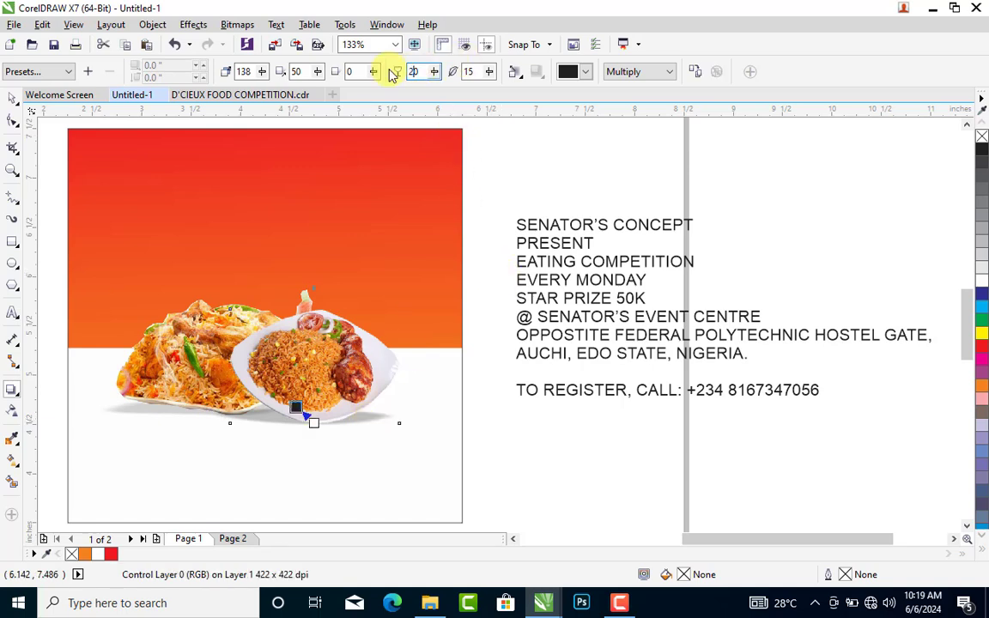
key(Return)
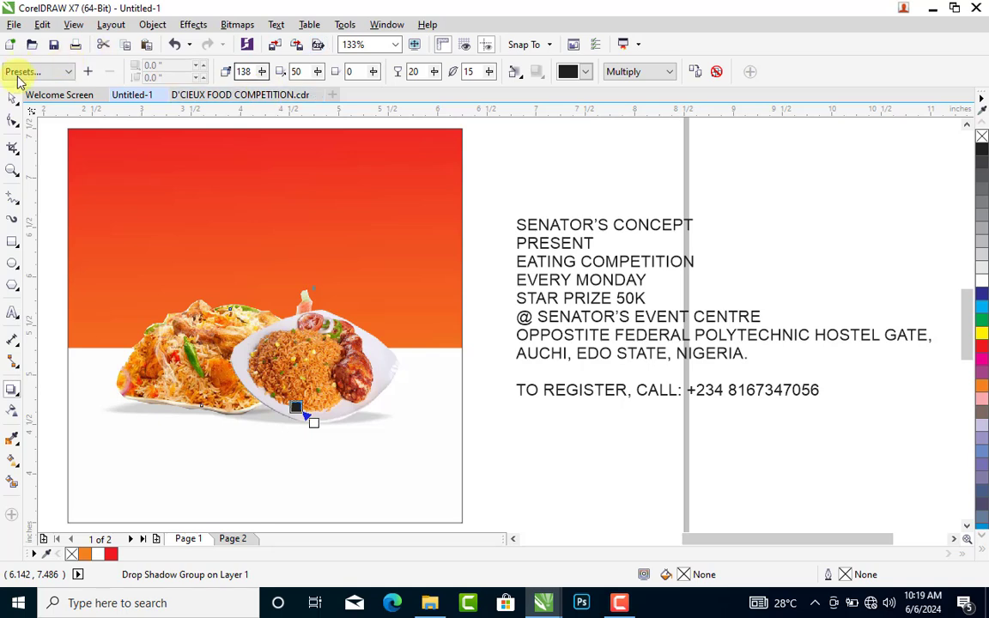
- Move both dishes together with their shadows slightly upward on the flyer
click(12, 103)
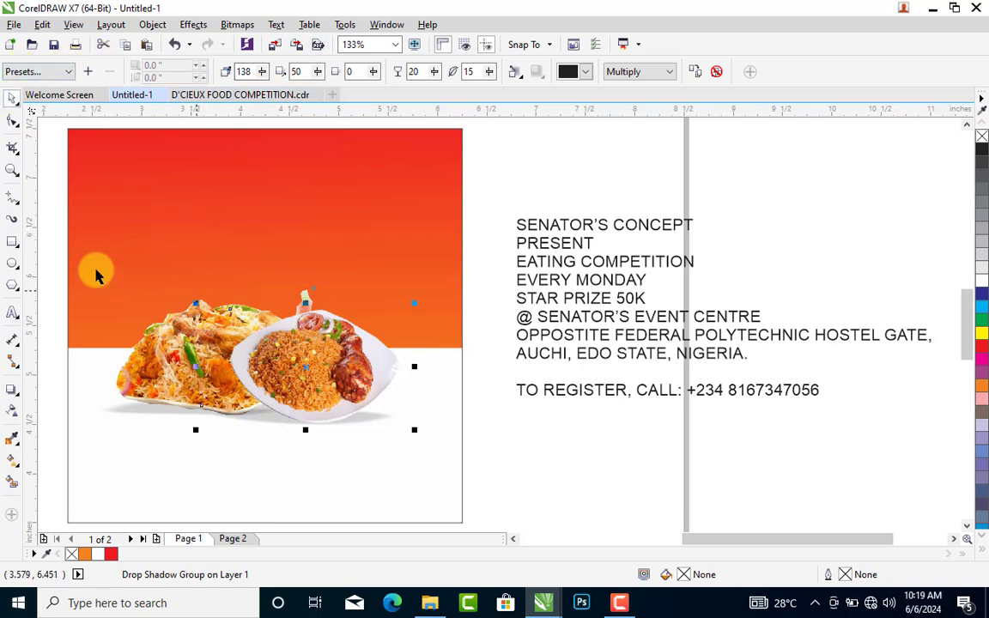
drag(43, 184, 420, 451)
drag(336, 384, 341, 378)
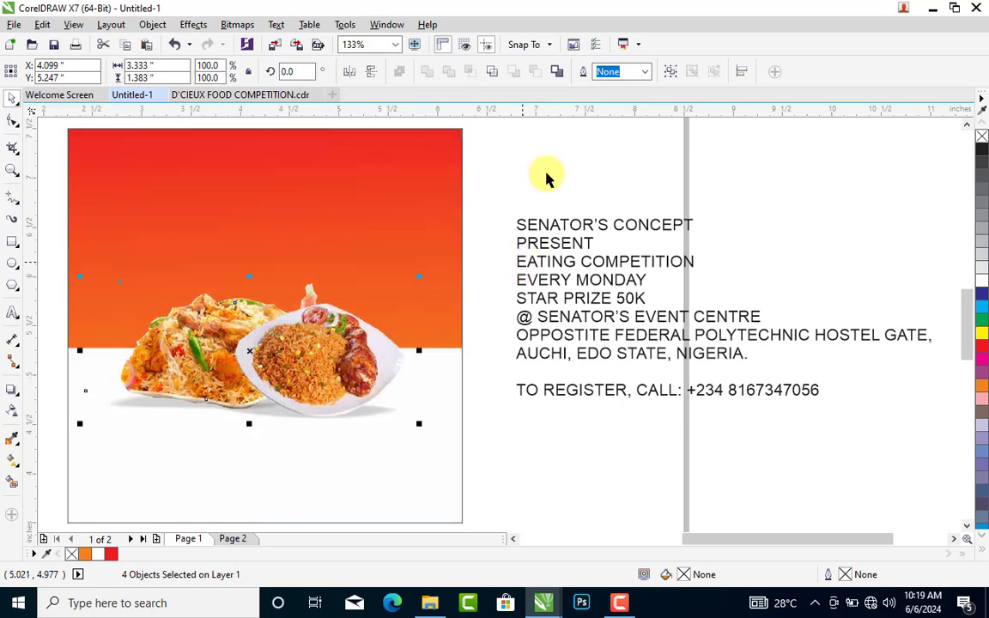
click(548, 180)
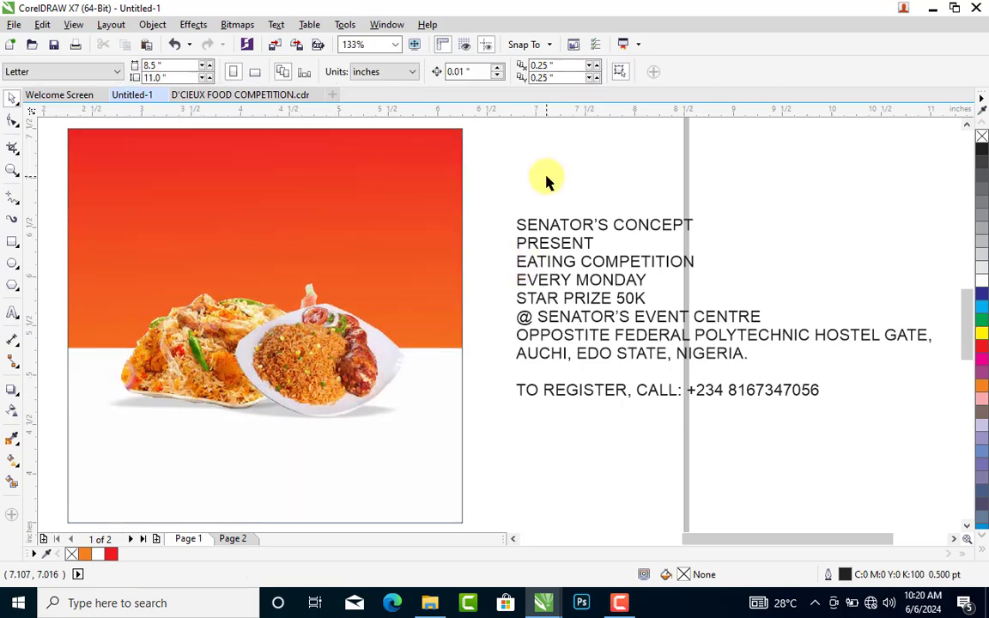
- Take the SENATOR'S CONCEPT, PRESENT and EATING COMPETITION lines out of the event text and paste them as a separate text object
click(521, 226)
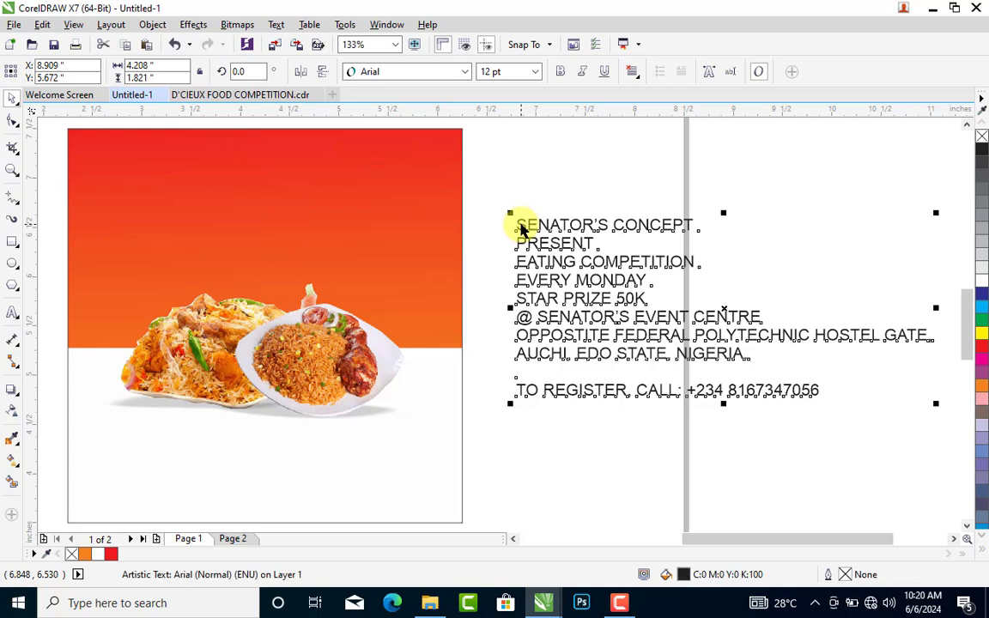
double_click(518, 225)
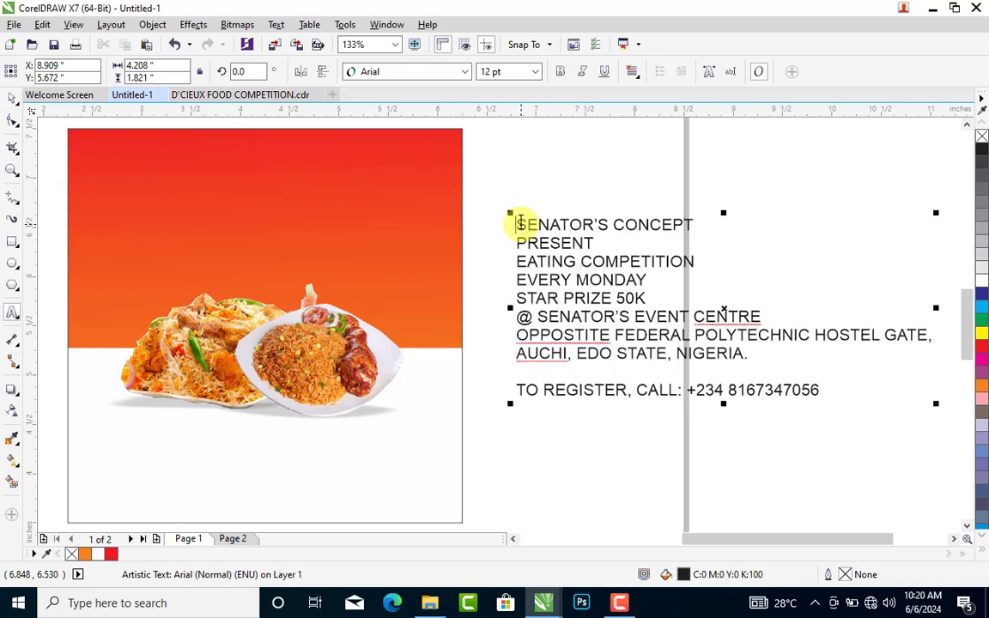
drag(518, 225, 690, 262)
key(ctrl+c)
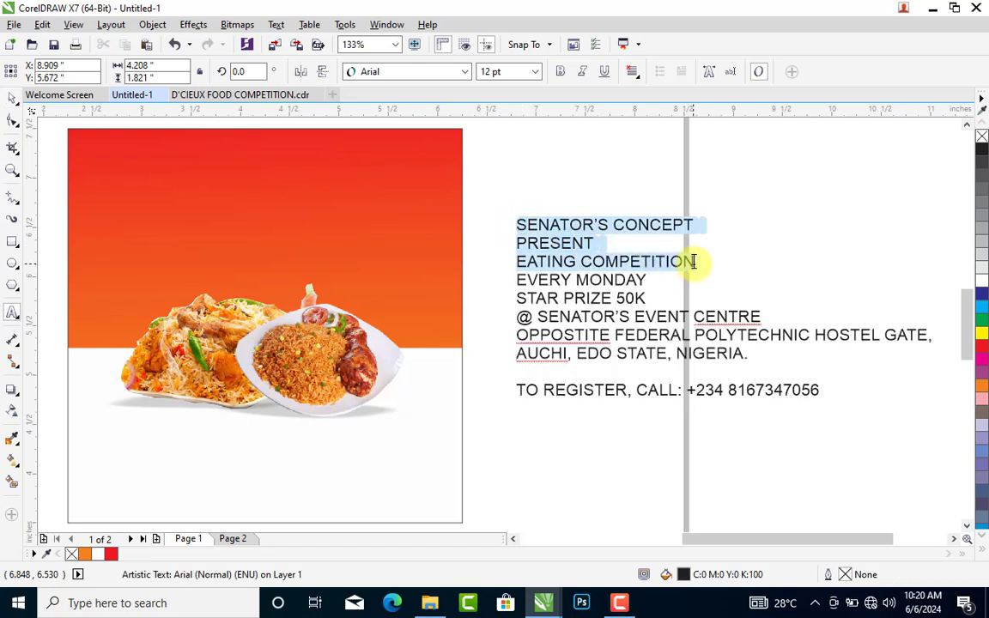
key(Delete)
click(499, 187)
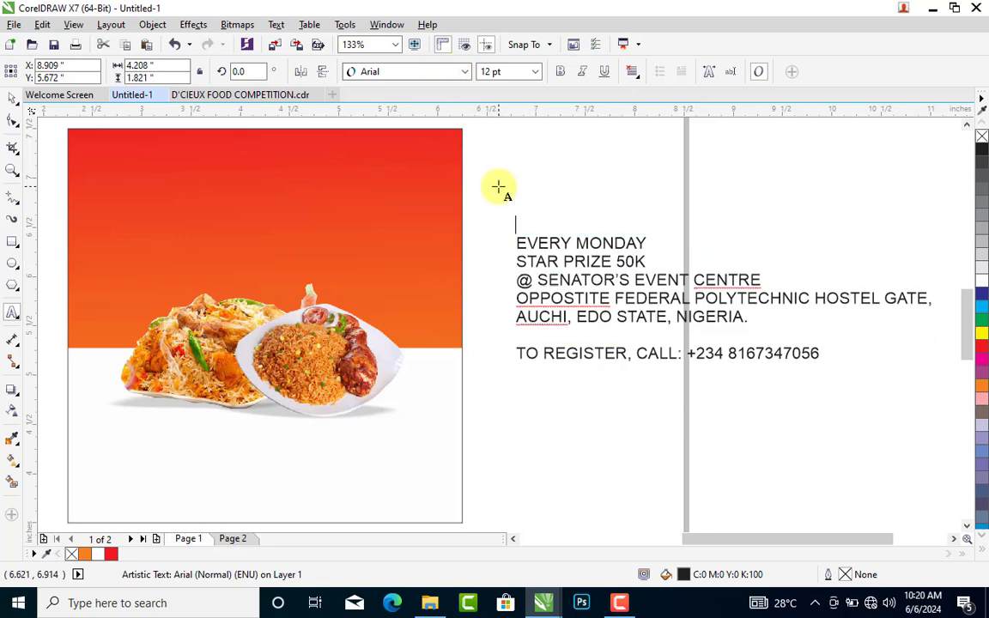
key(ctrl+v)
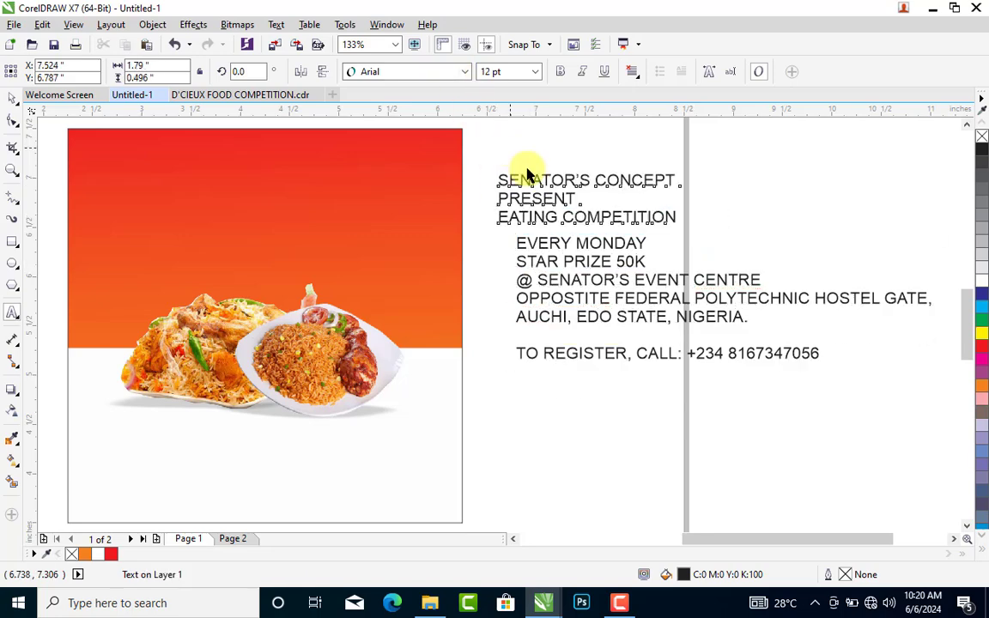
- Place the pasted heading text on the gradient in white and break it apart into separate lines
key(ctrl+space)
drag(565, 177, 254, 194)
click(981, 285)
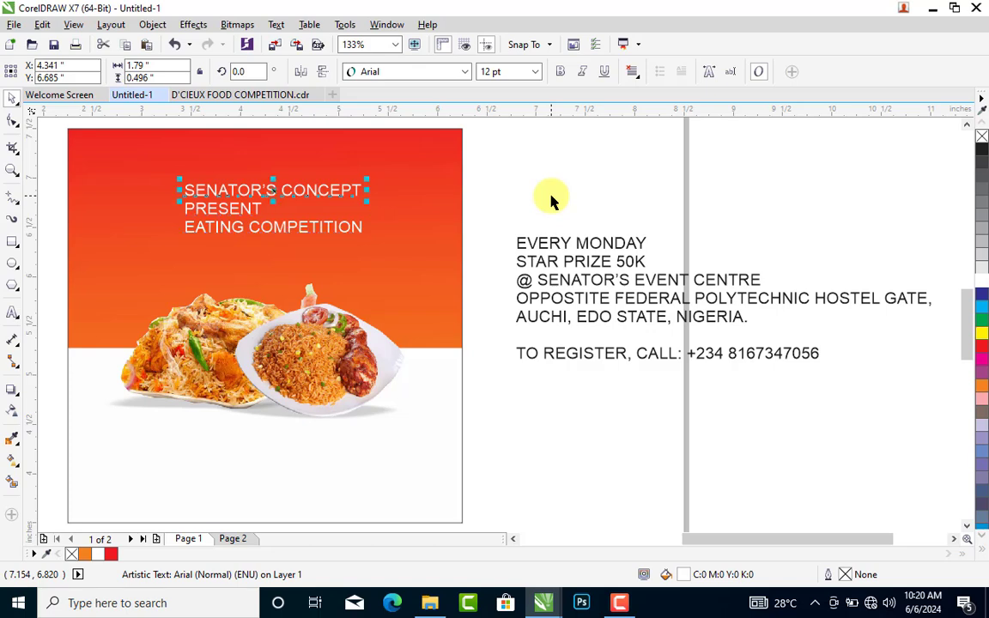
- Move SENATOR'S CONCEPT higher above the other heading lines and set it and PRESENT in Eras Bold ITC
drag(257, 180, 248, 172)
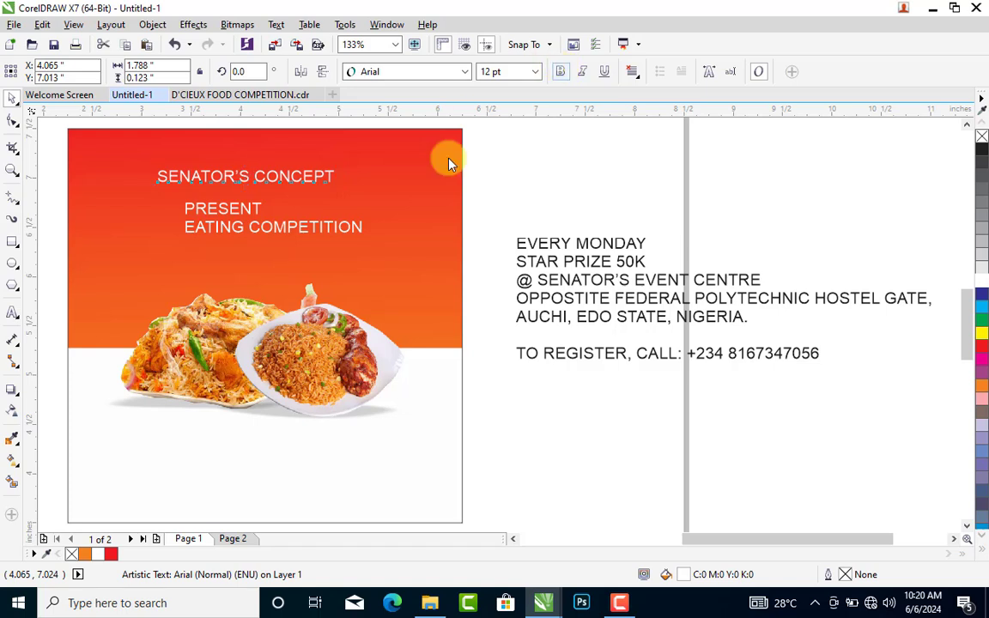
key(ctrl+b)
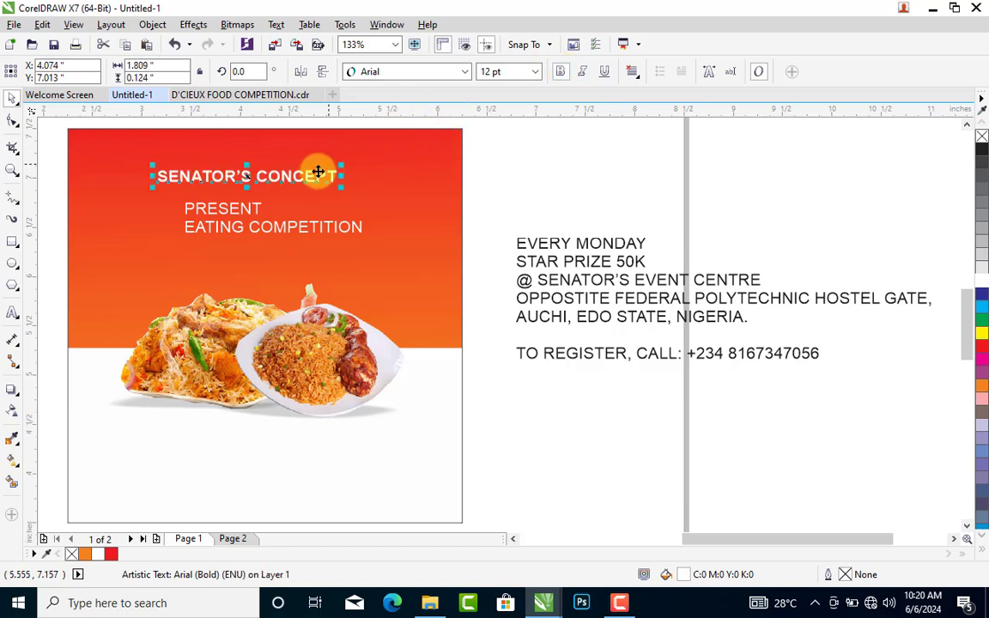
shift+click(210, 215)
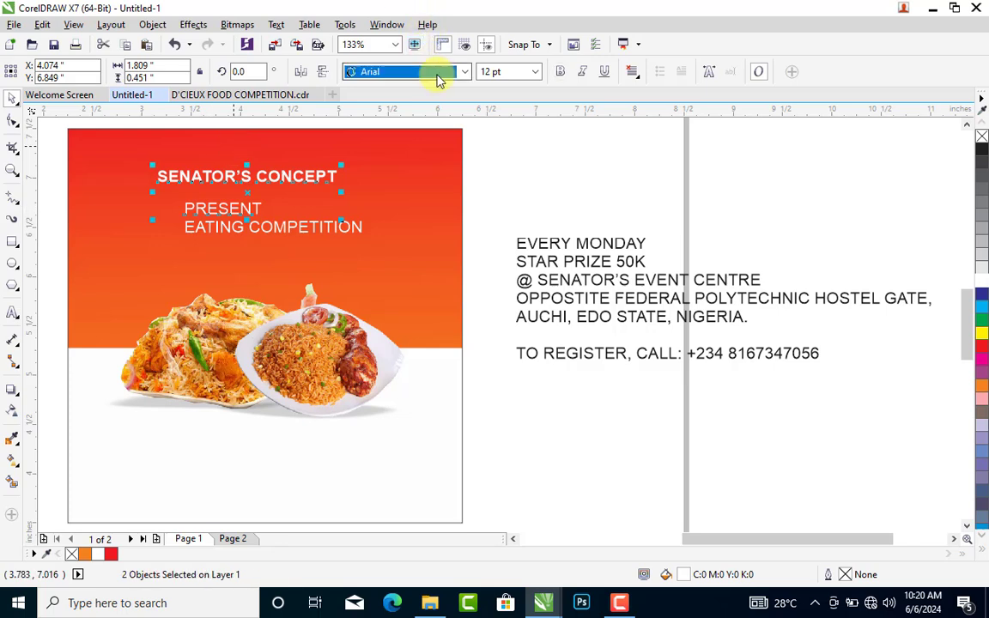
click(437, 76)
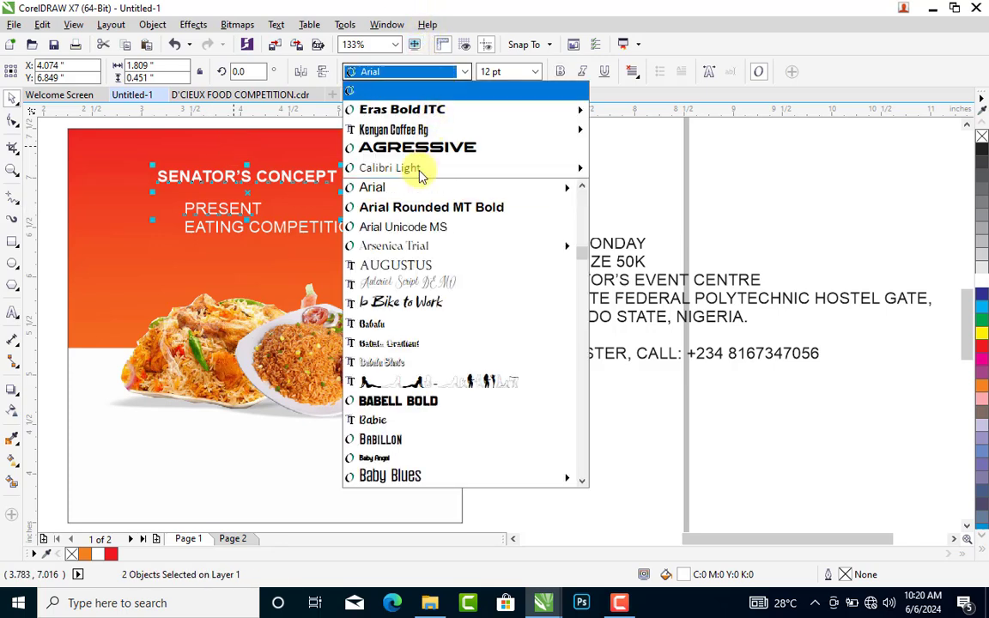
click(403, 109)
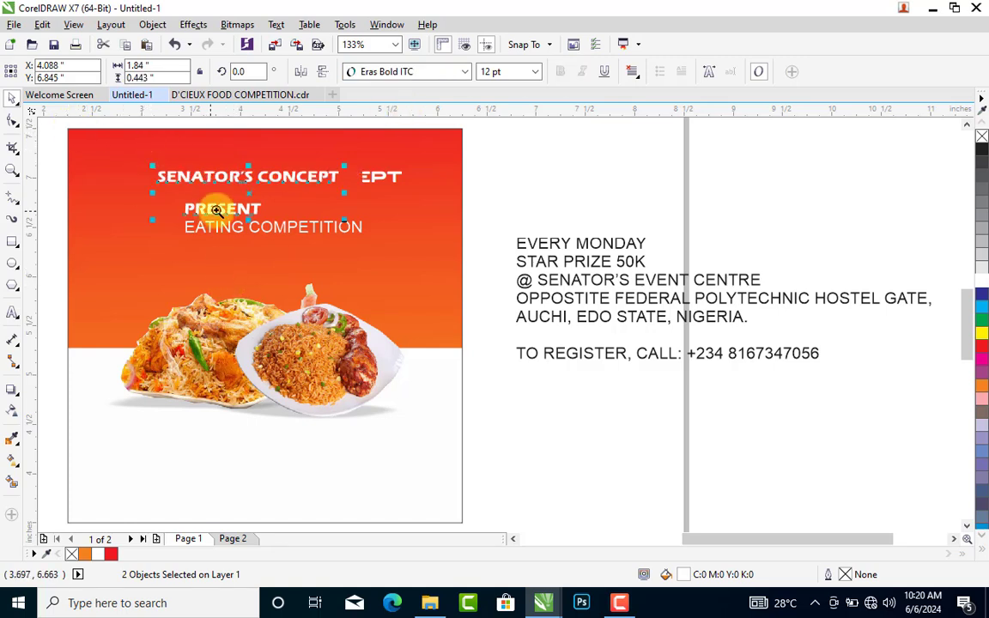
- Shift SENATOR'S CONCEPT toward the flyer's upper left and place PRESENT beside it on the same line
click(12, 170)
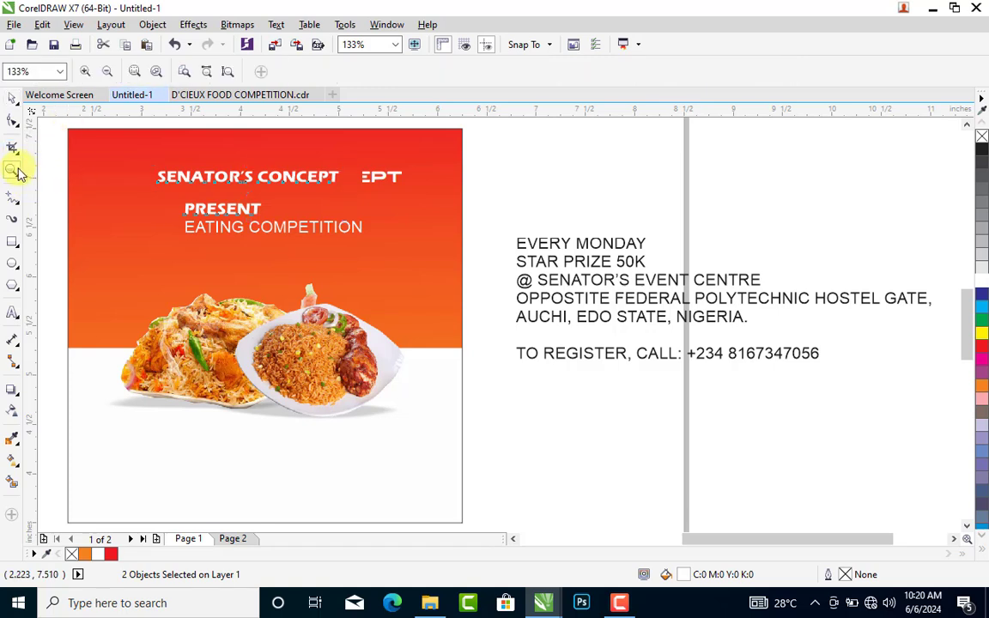
drag(60, 124, 480, 268)
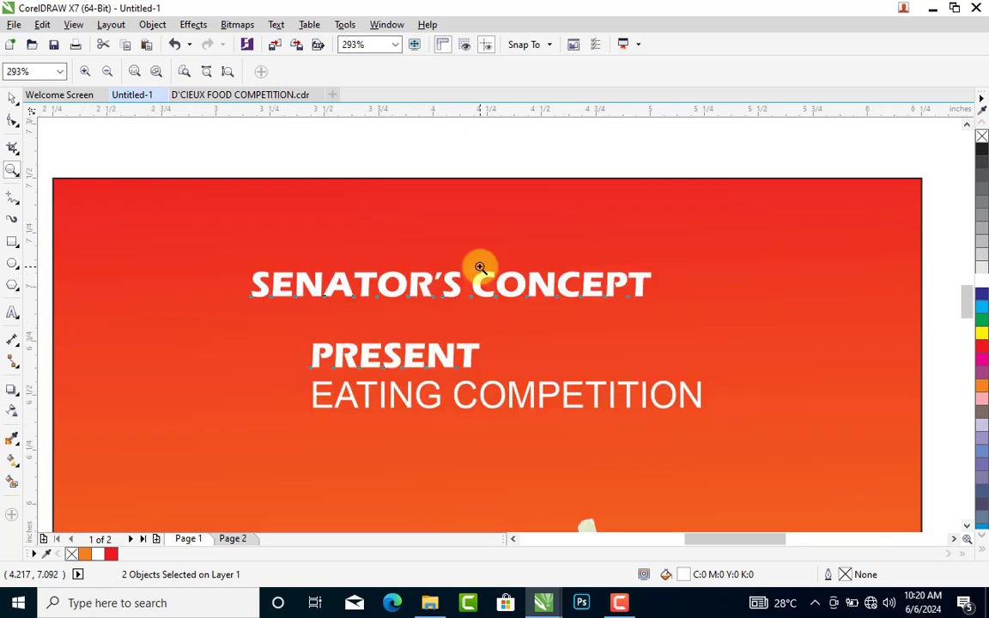
click(13, 99)
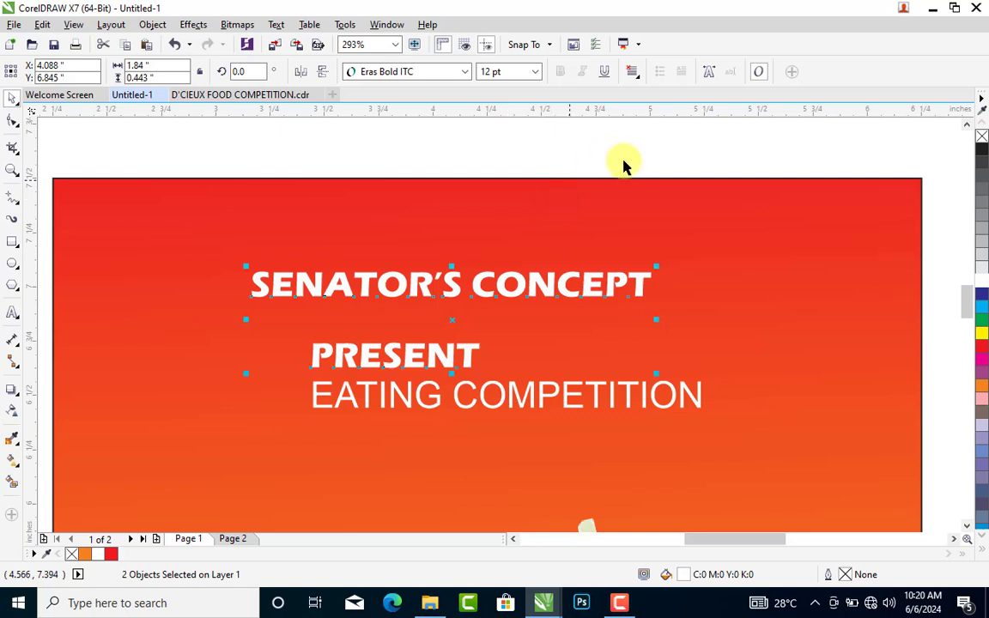
click(537, 170)
click(519, 289)
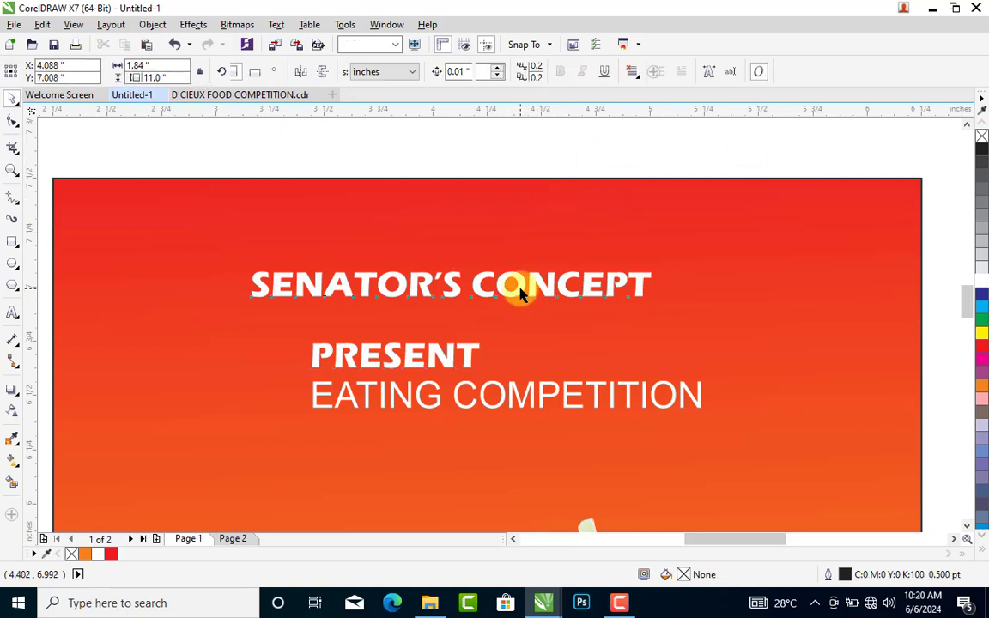
drag(518, 289, 435, 267)
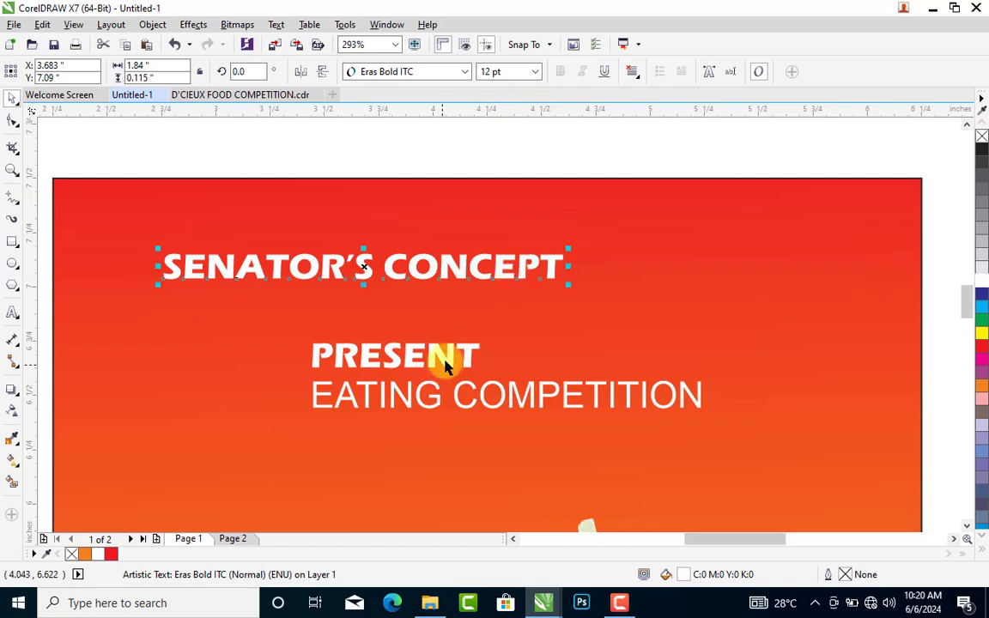
drag(446, 364, 720, 269)
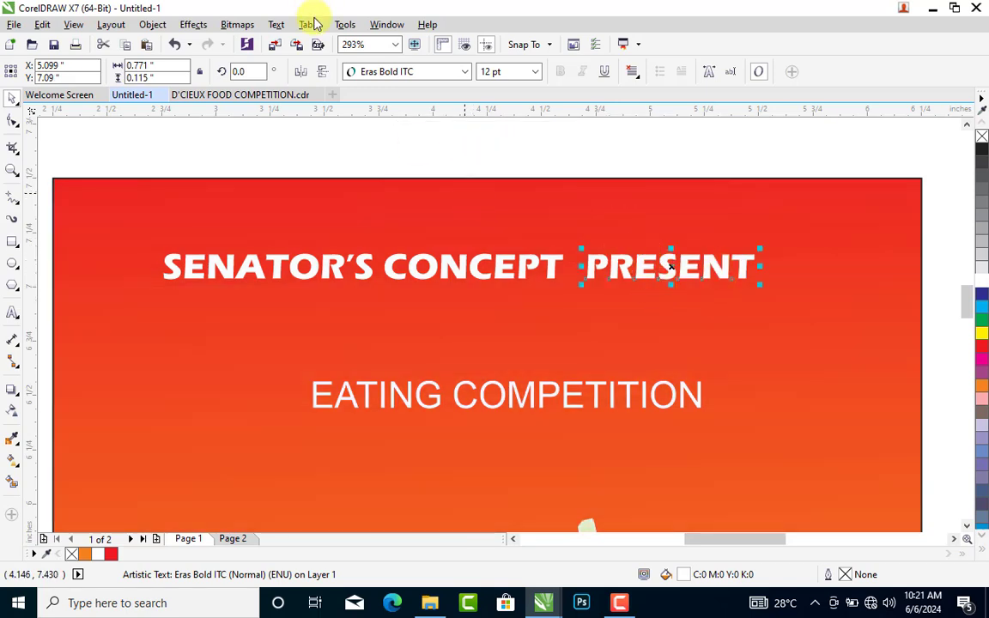
- Change PRESENT to lowercase, fill it yellow and nudge it slightly upward beside SENATOR'S CONCEPT
click(278, 25)
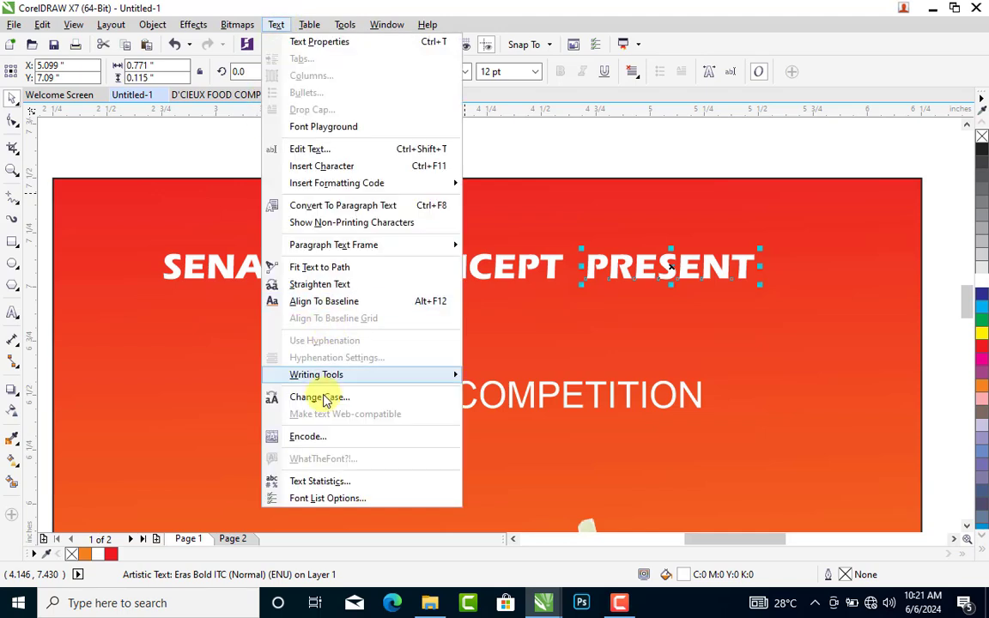
click(439, 341)
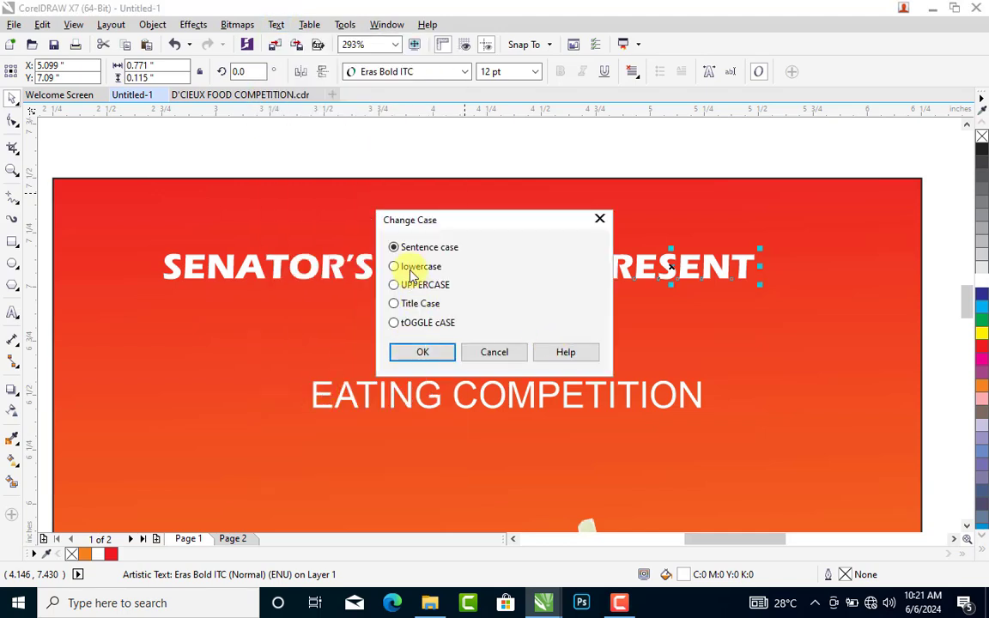
click(422, 353)
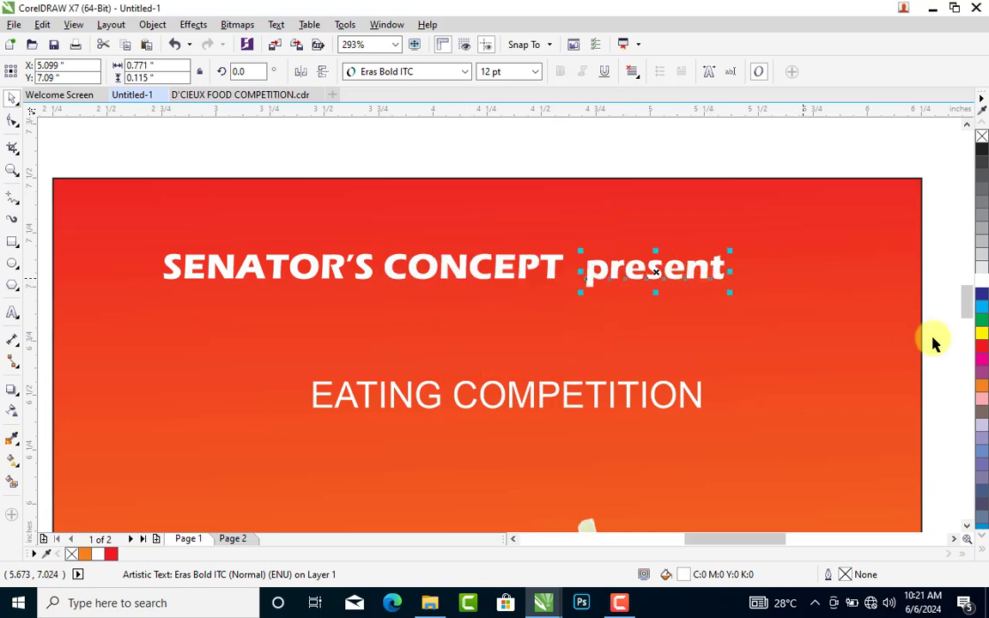
click(982, 336)
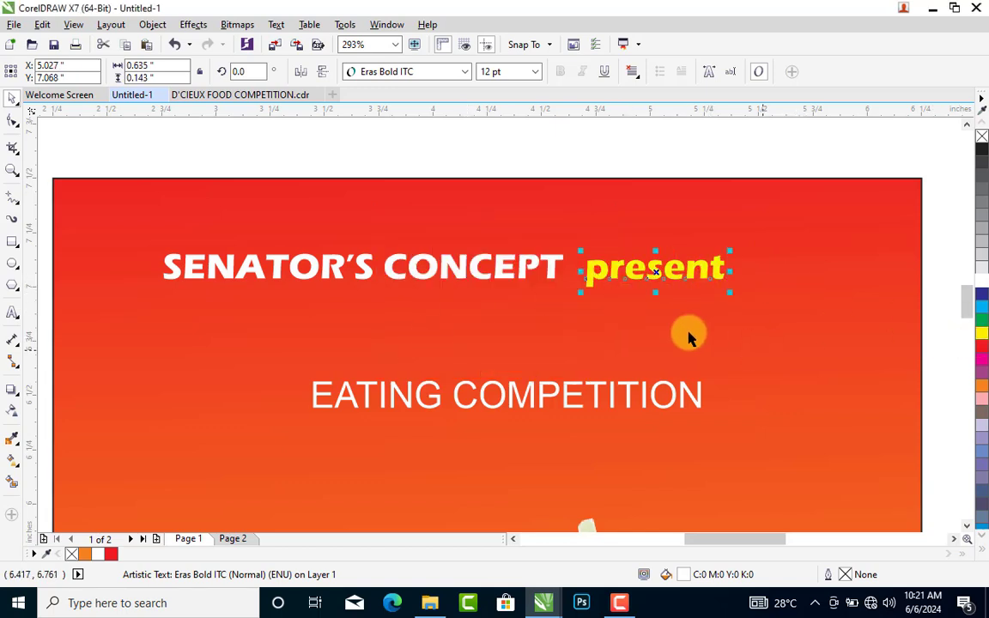
drag(656, 265, 656, 260)
- Draw a thin vertical rectangle about 0.018 by 0.132 inches as a divider between SENATOR'S CONCEPT and present
click(12, 242)
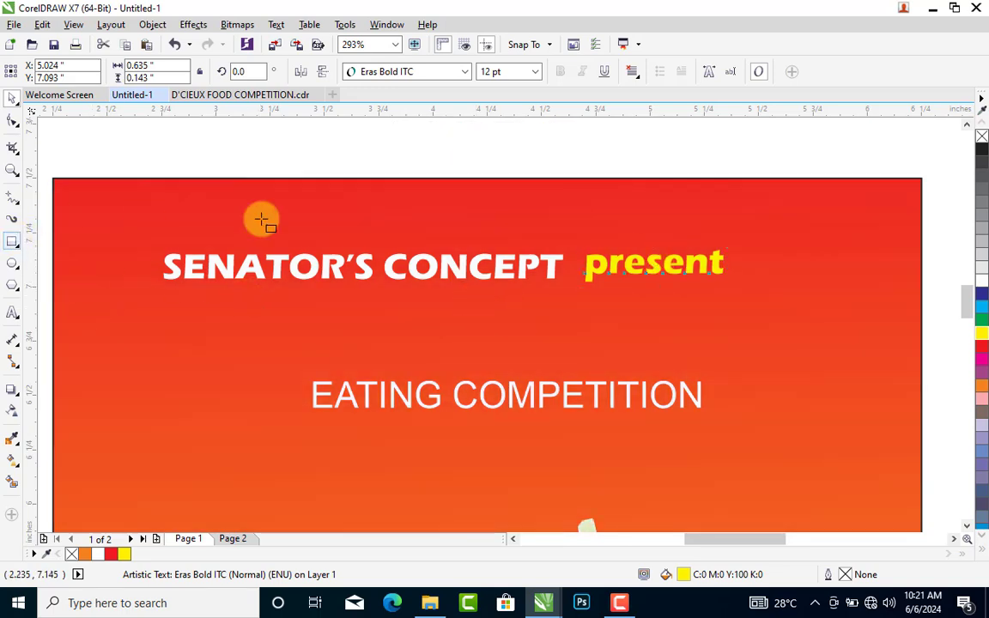
drag(573, 262, 576, 282)
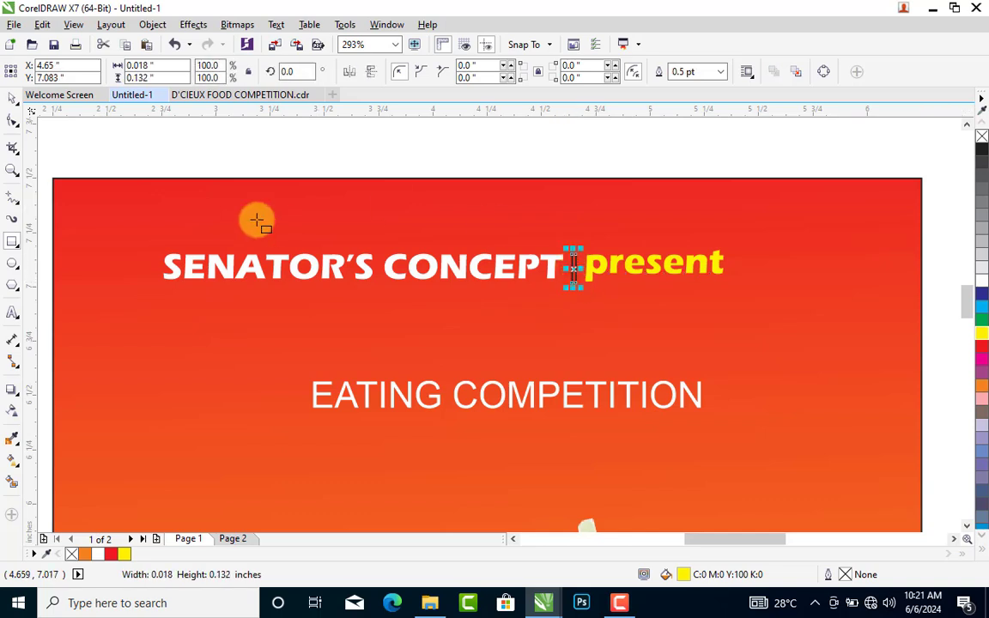
click(13, 96)
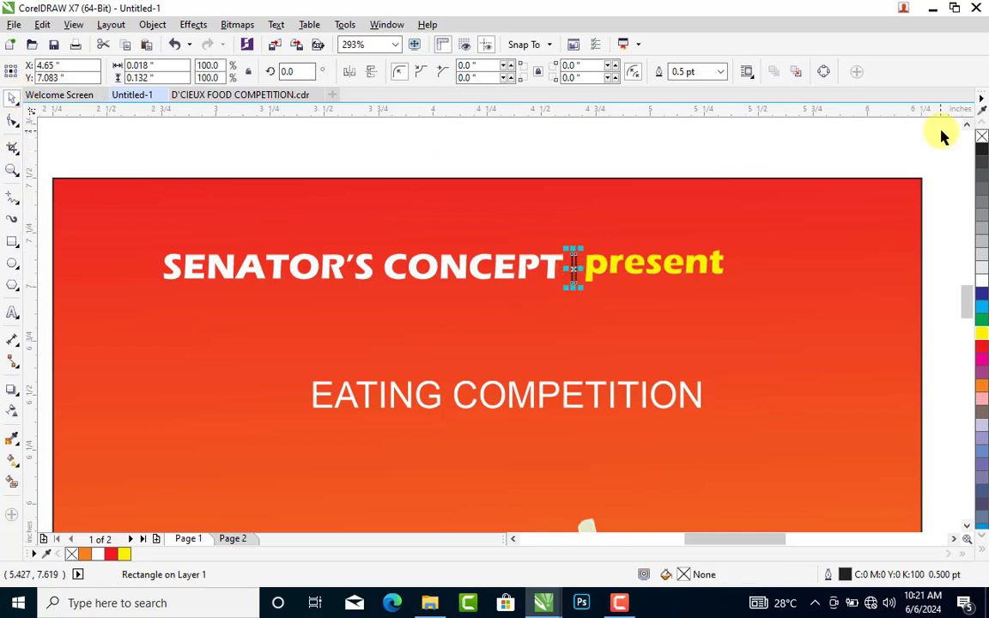
- Fill the divider yellow with no outline and shift the whole SENATOR'S CONCEPT | present line slightly up and right
right_click(982, 135)
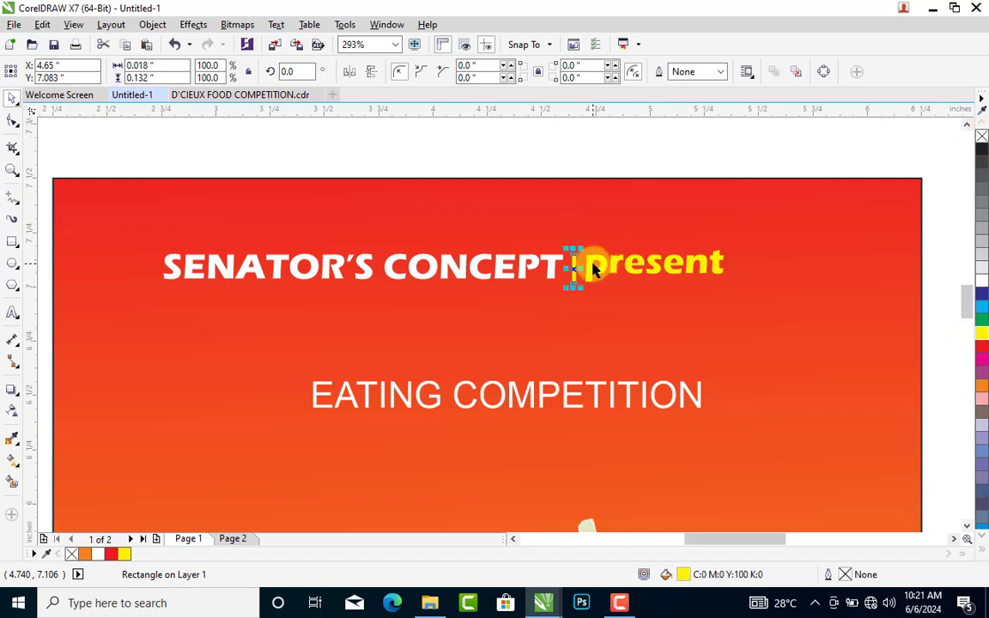
shift+click(525, 268)
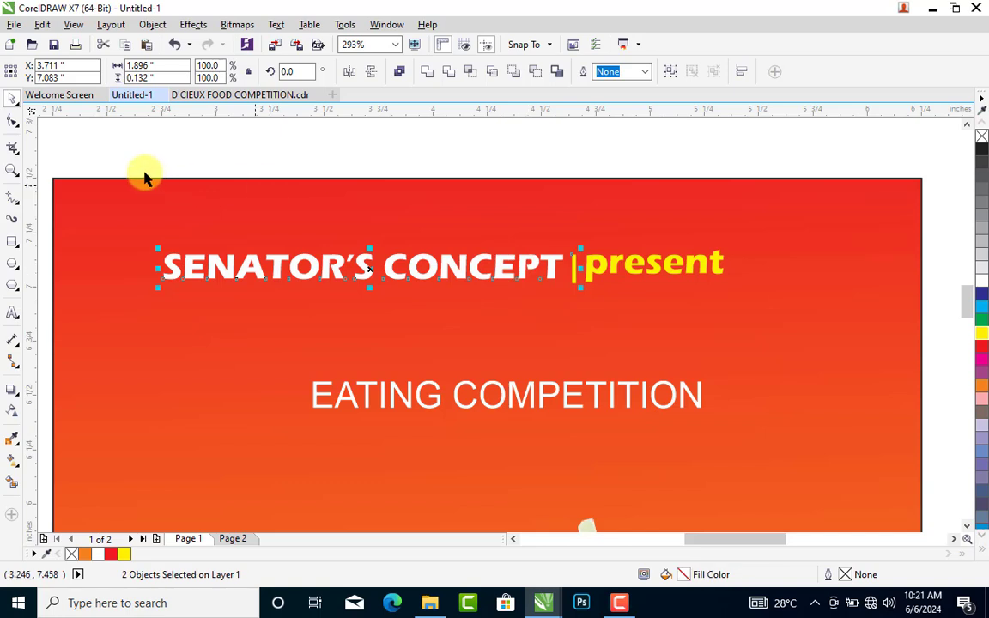
drag(122, 152, 778, 309)
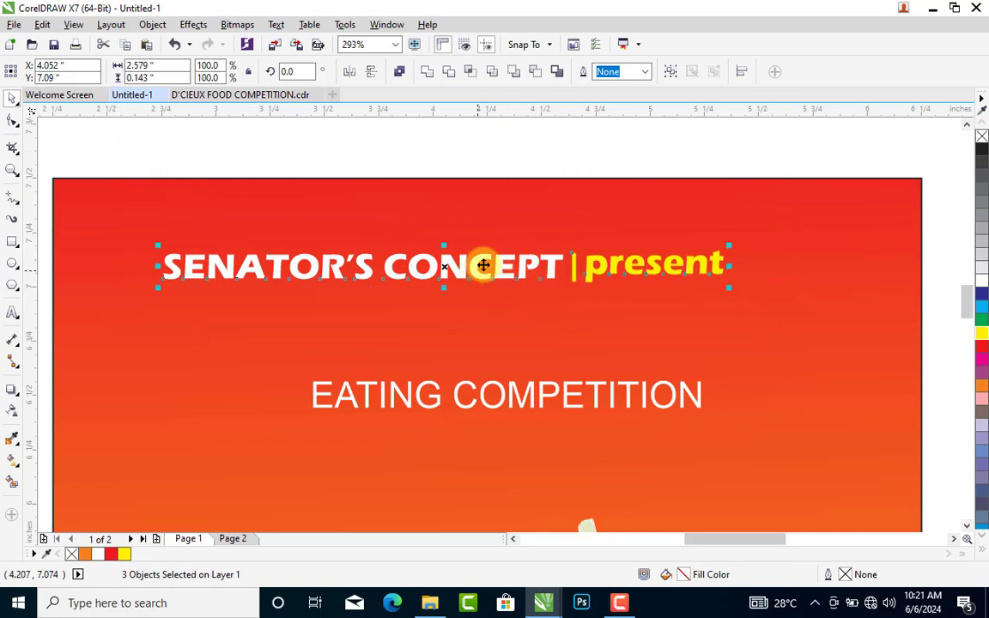
drag(483, 266, 495, 253)
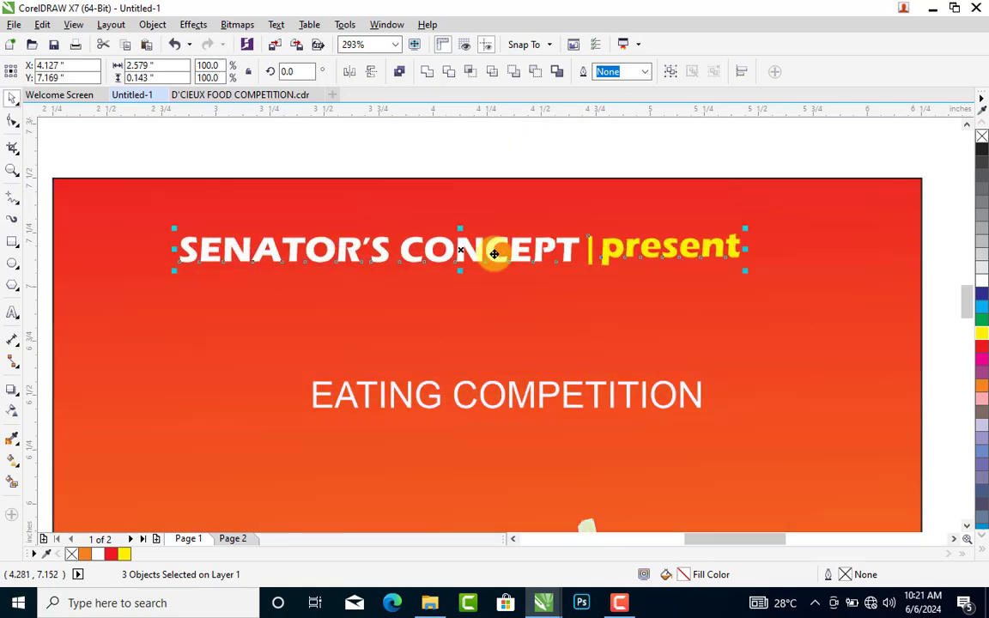
- Scale the SENATOR'S CONCEPT | present line down slightly about its centre
key(F4)
click(499, 177)
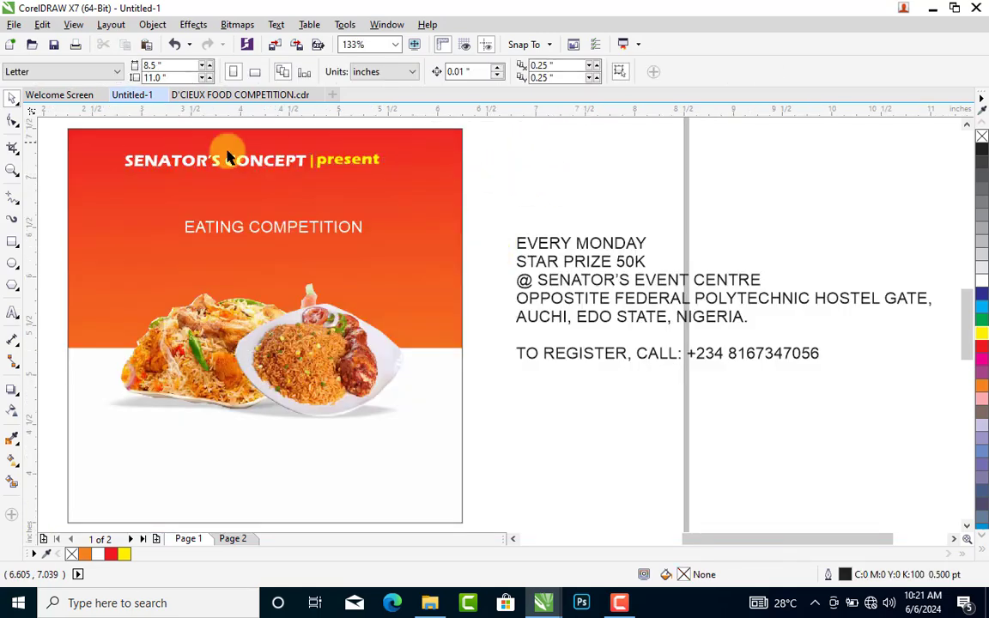
drag(49, 127, 432, 203)
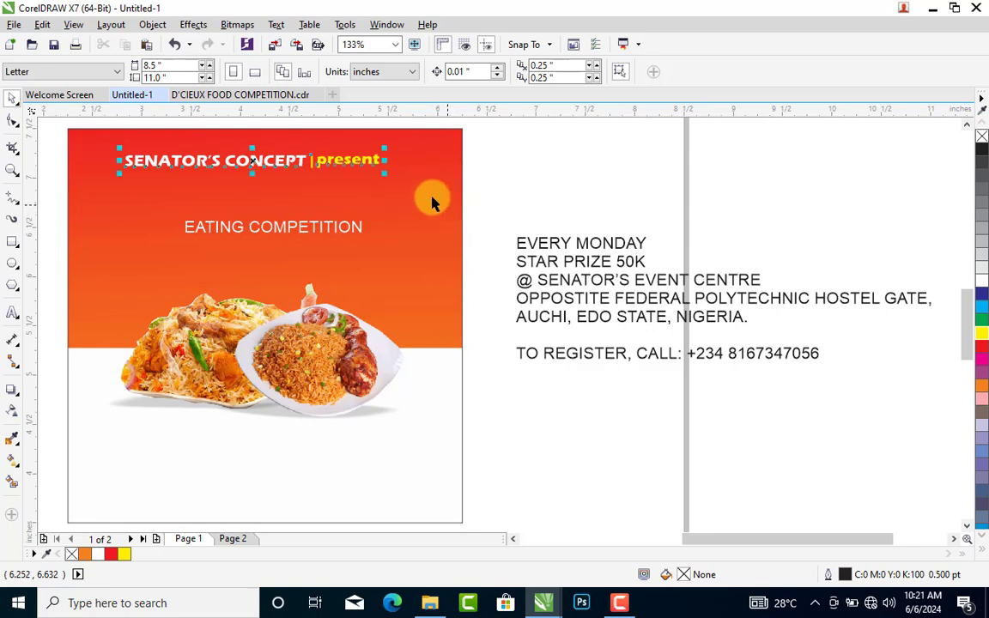
drag(379, 170, 370, 170)
click(512, 177)
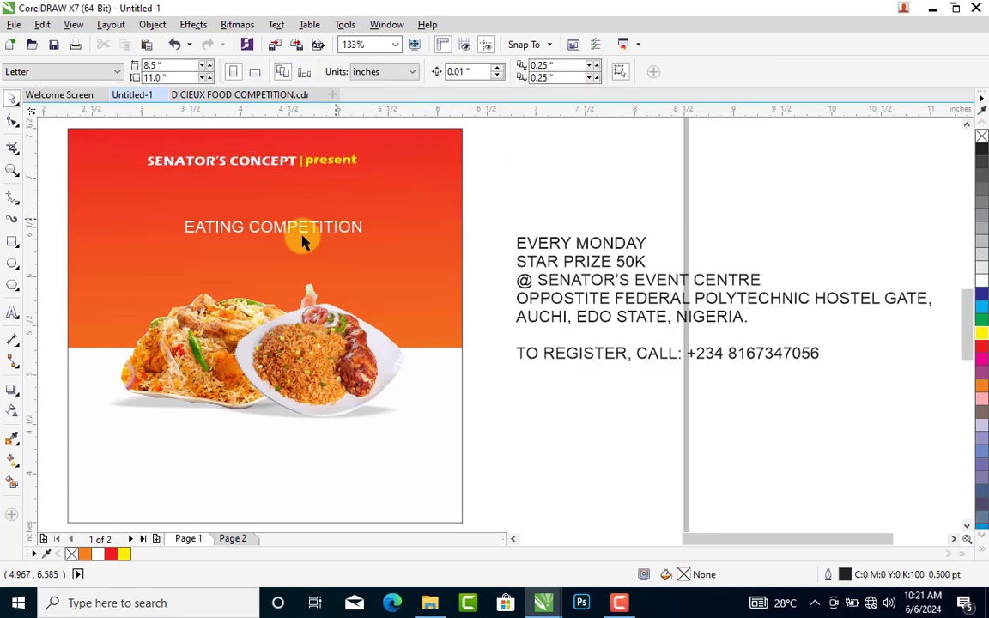
- Move EATING COMPETITION up beneath the SENATOR'S CONCEPT line and set its font to Ekamai
drag(292, 239, 281, 198)
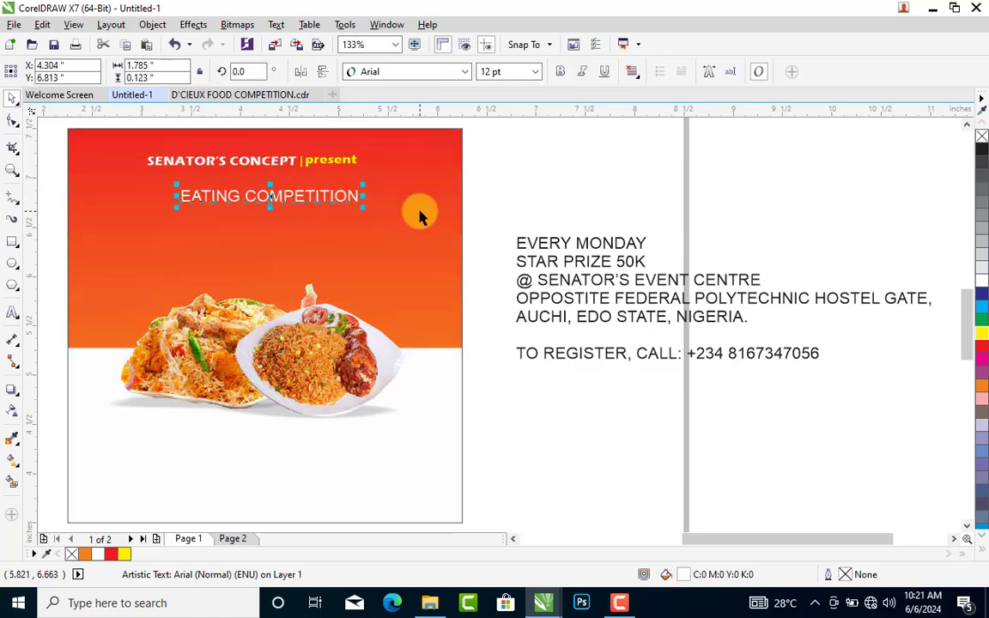
click(460, 73)
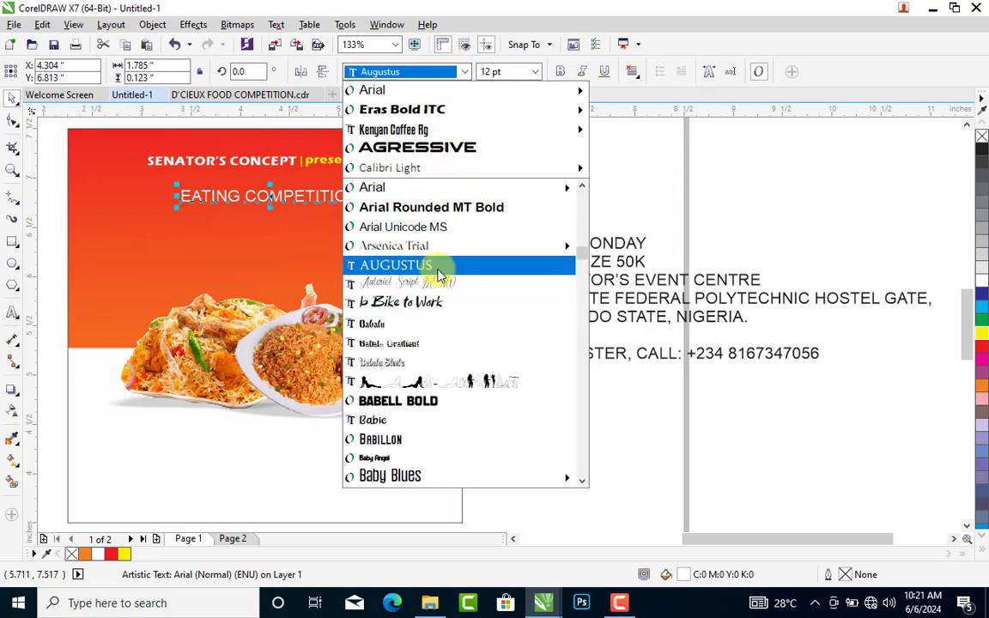
text(a)
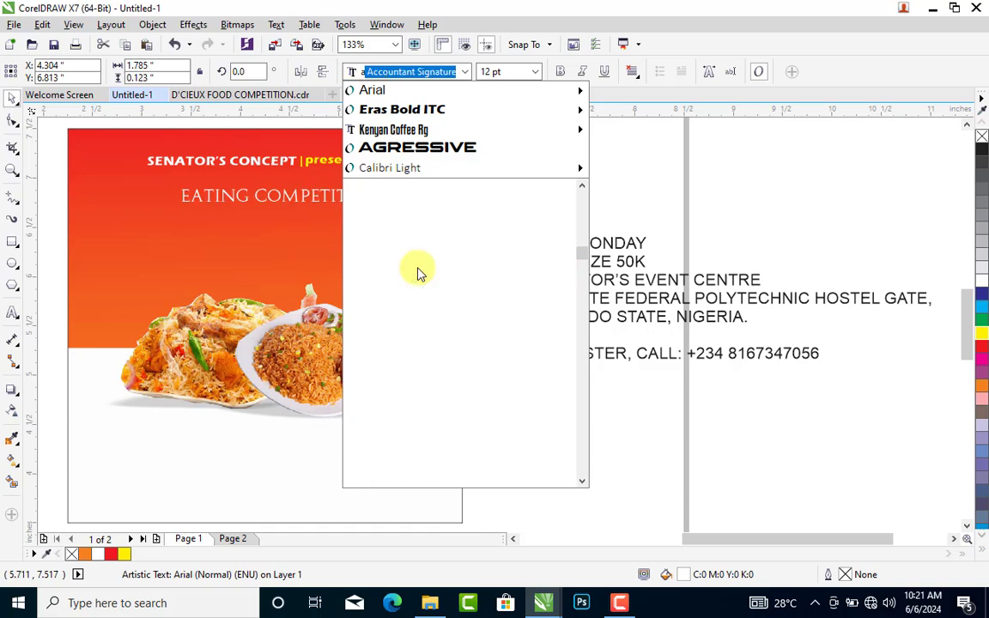
text(k)
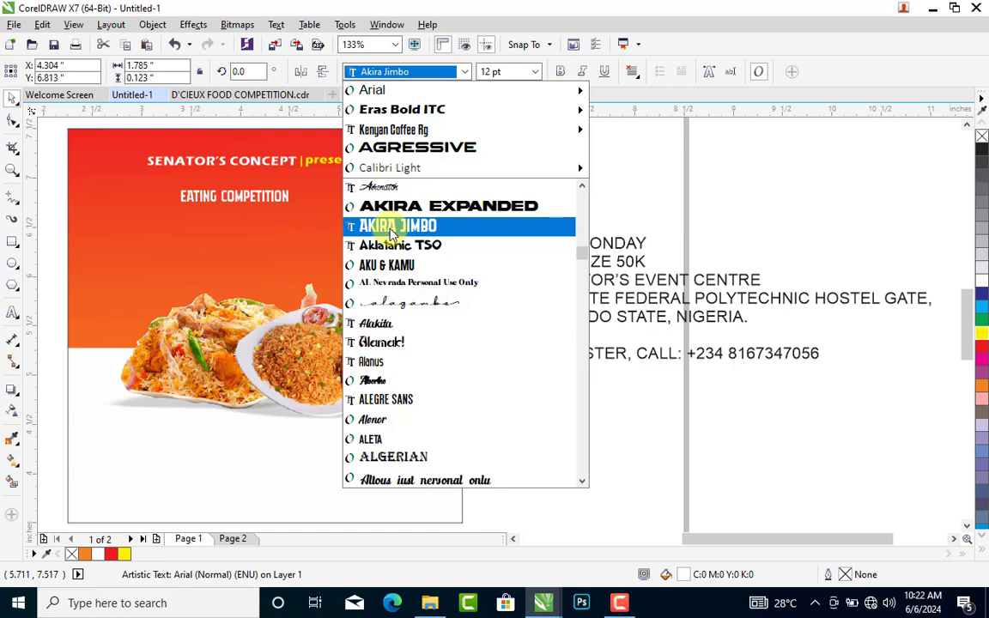
text(Ekamai)
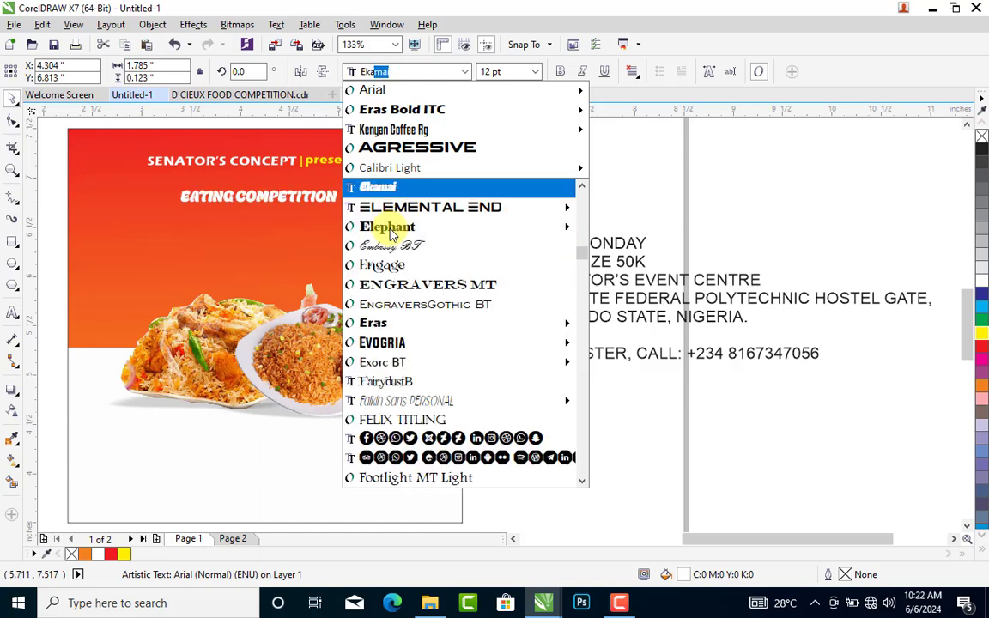
key(Return)
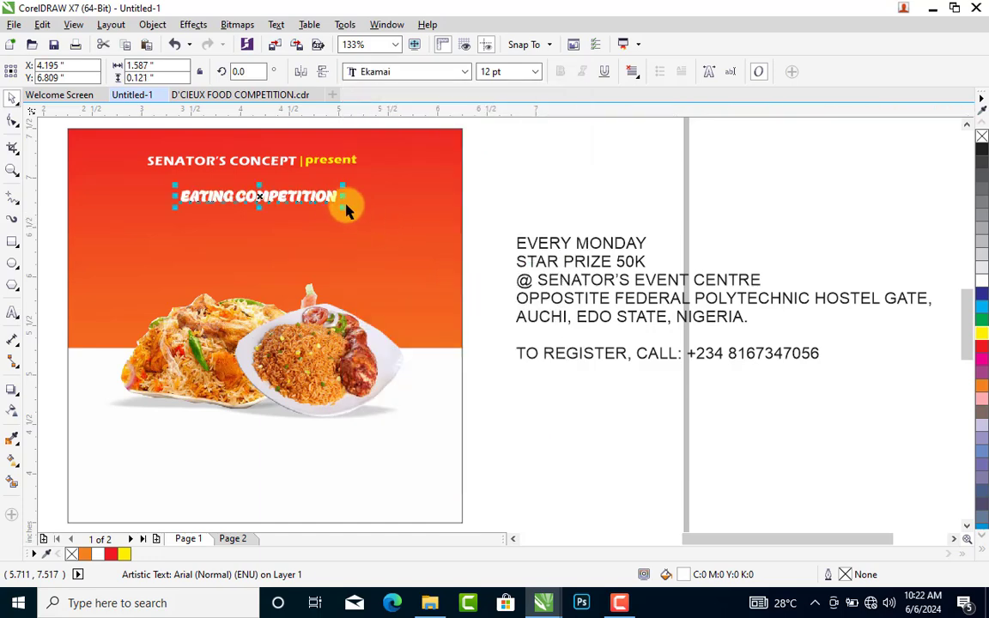
- Change EATING COMPETITION to Title Case and enlarge it to about 24 pt
drag(342, 205, 437, 261)
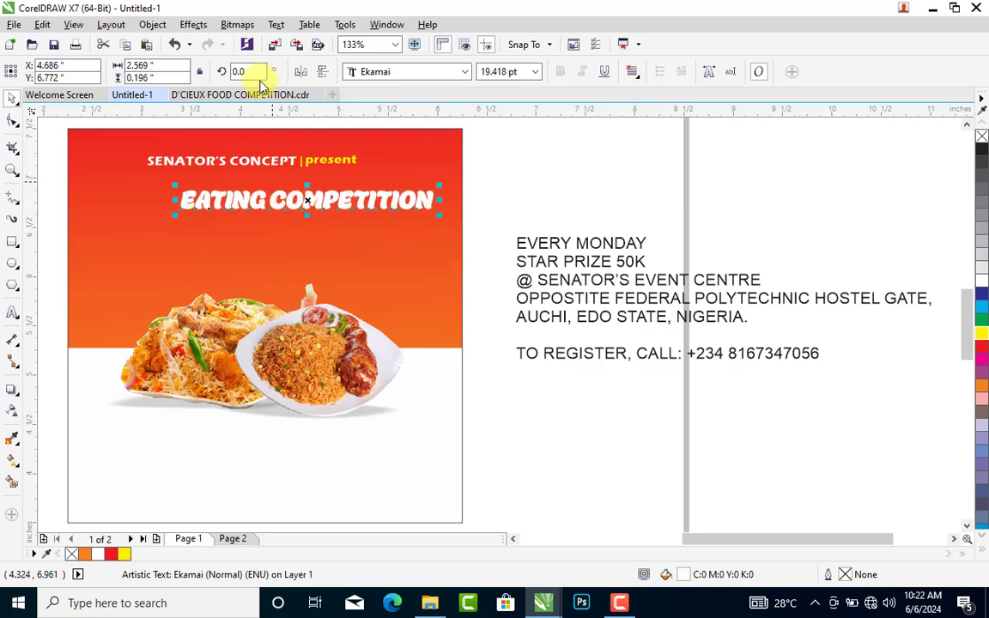
click(275, 24)
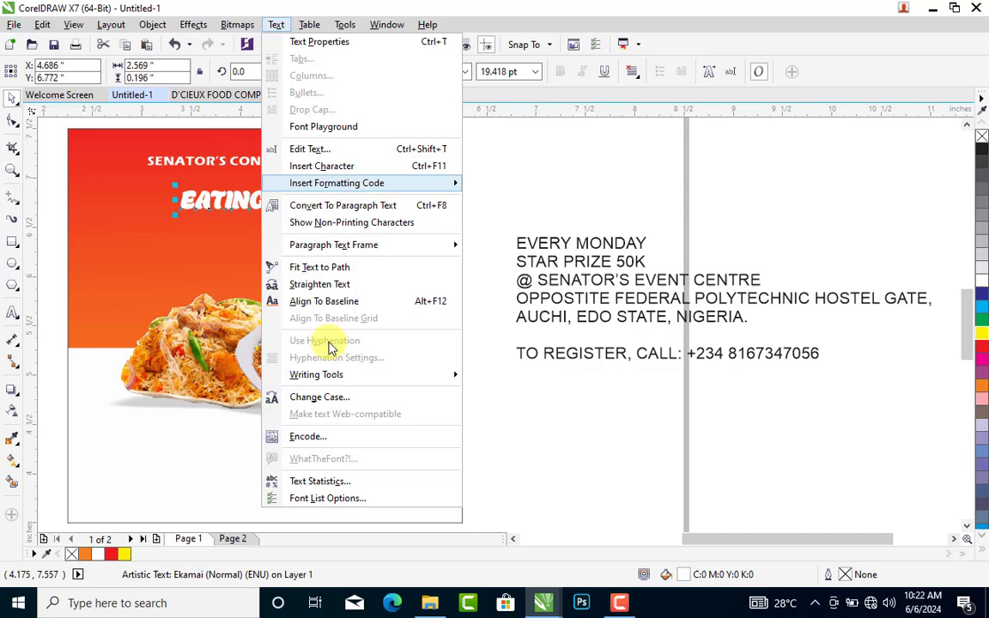
click(324, 397)
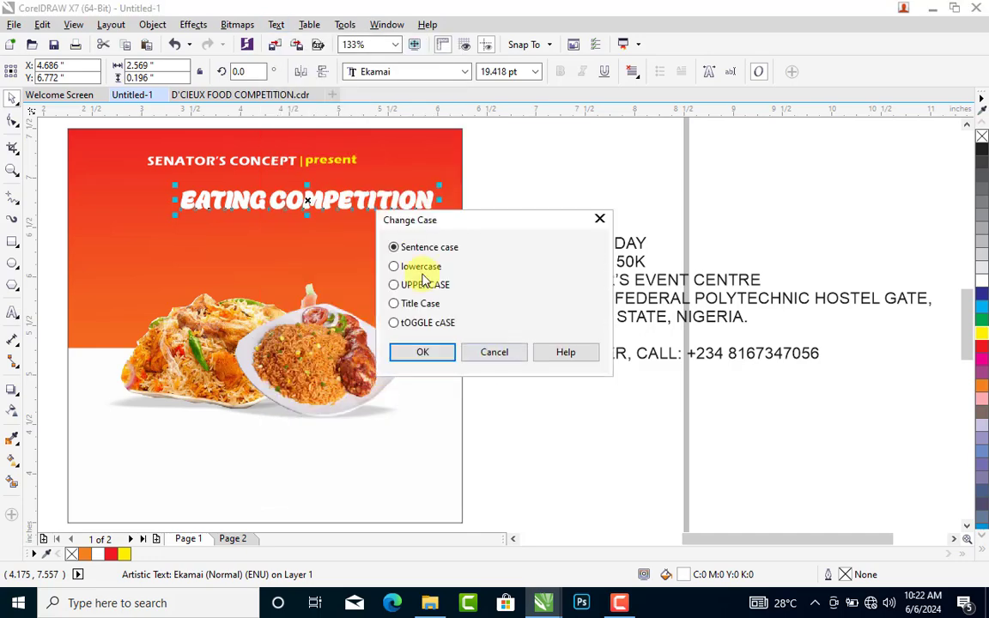
click(425, 351)
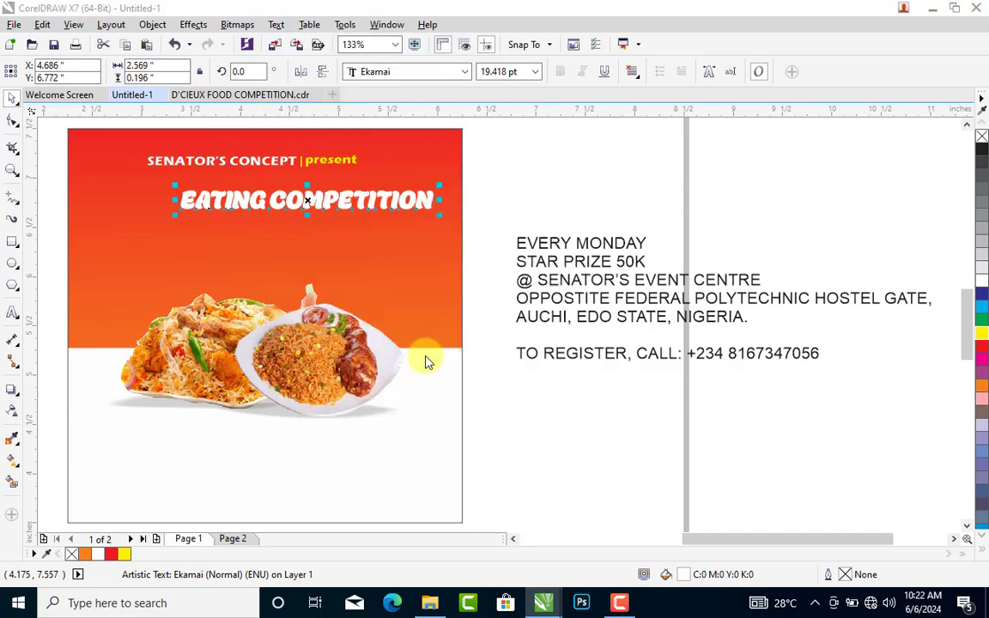
drag(391, 223, 440, 243)
- Break the heading into separate words with Competition stacked beneath Eating, and enlarge both to about 33 pt below the SENATOR'S CONCEPT line
key(ctrl+k)
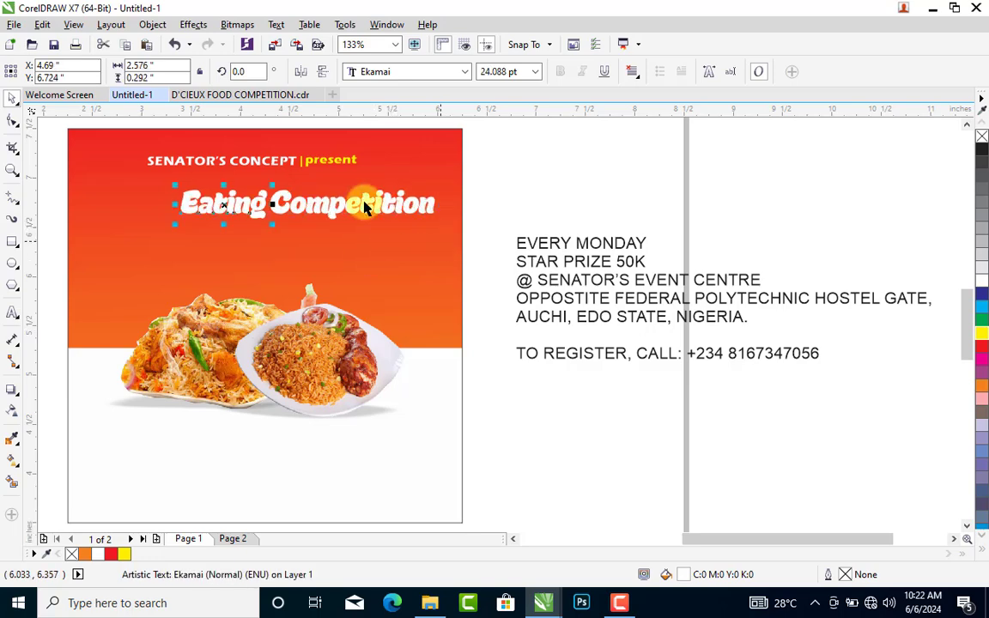
drag(356, 207, 230, 231)
shift+click(215, 205)
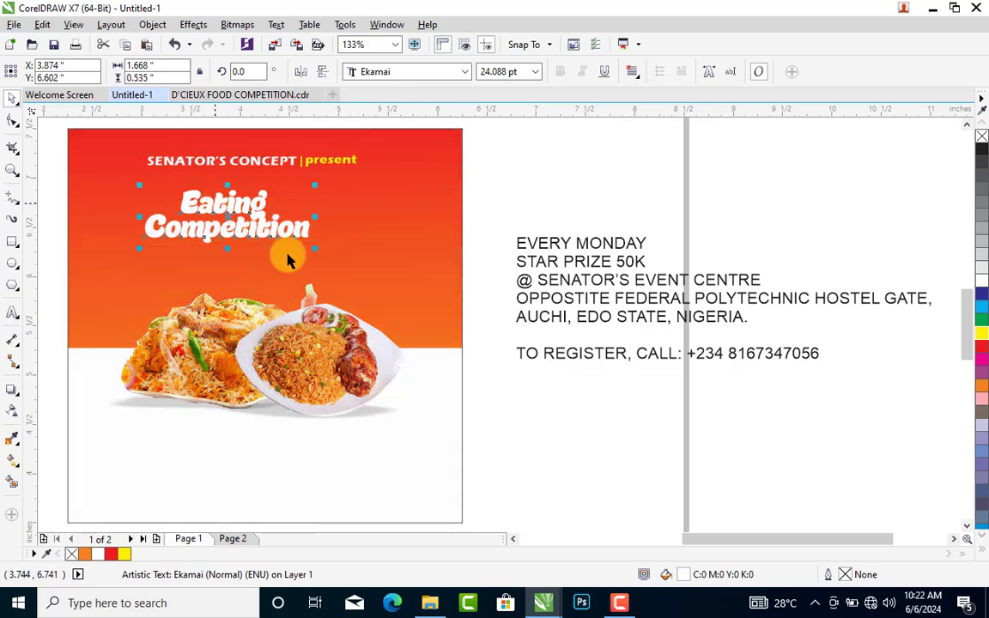
drag(316, 252, 397, 291)
drag(287, 217, 292, 216)
drag(400, 187, 397, 186)
drag(396, 274, 392, 271)
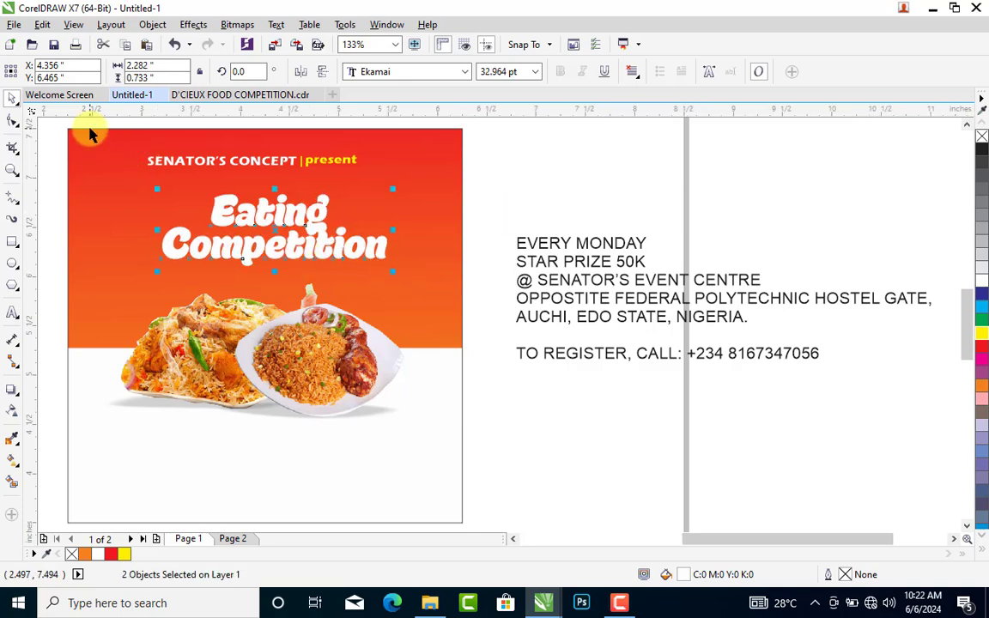
- Duplicate the Eating Competition heading, place the copy up and right over the flyer's edge, and fill it black
drag(57, 122, 538, 320)
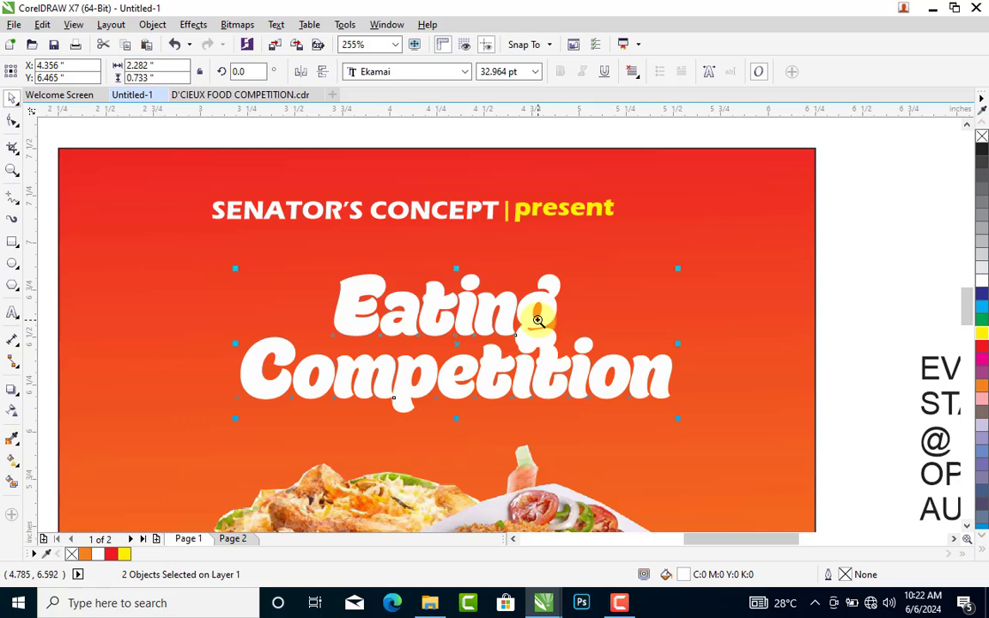
drag(460, 324, 662, 230)
key(ctrl+z)
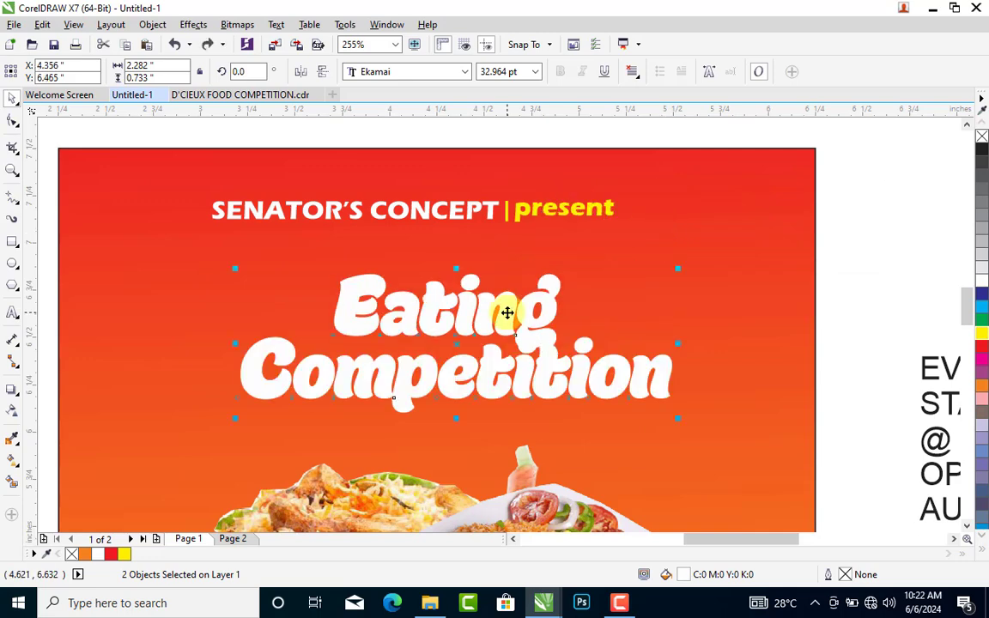
key(ctrl+d)
click(459, 360)
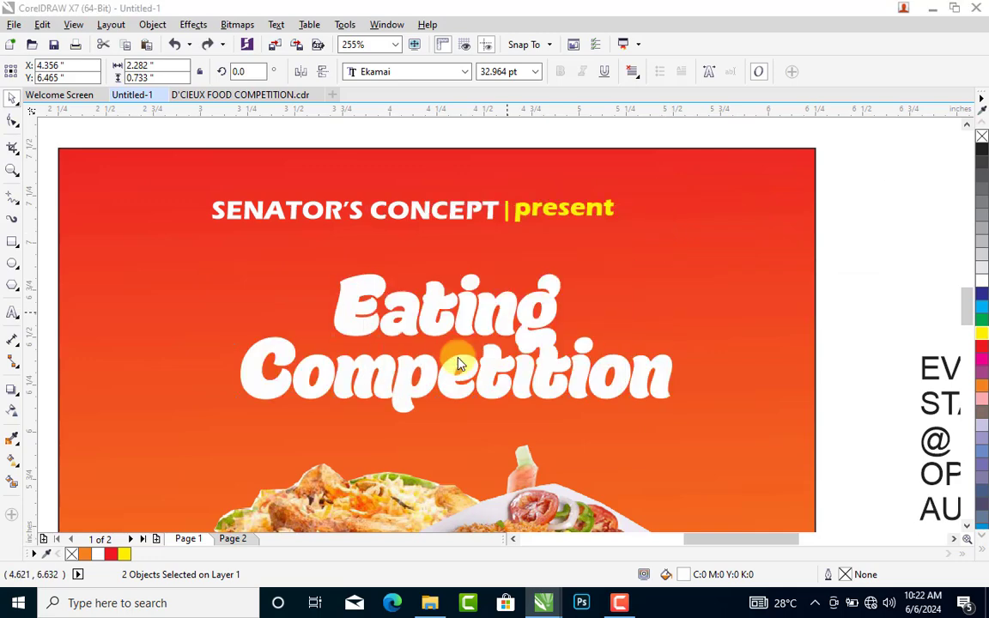
drag(452, 324, 678, 261)
drag(984, 154, 805, 207)
key(F4)
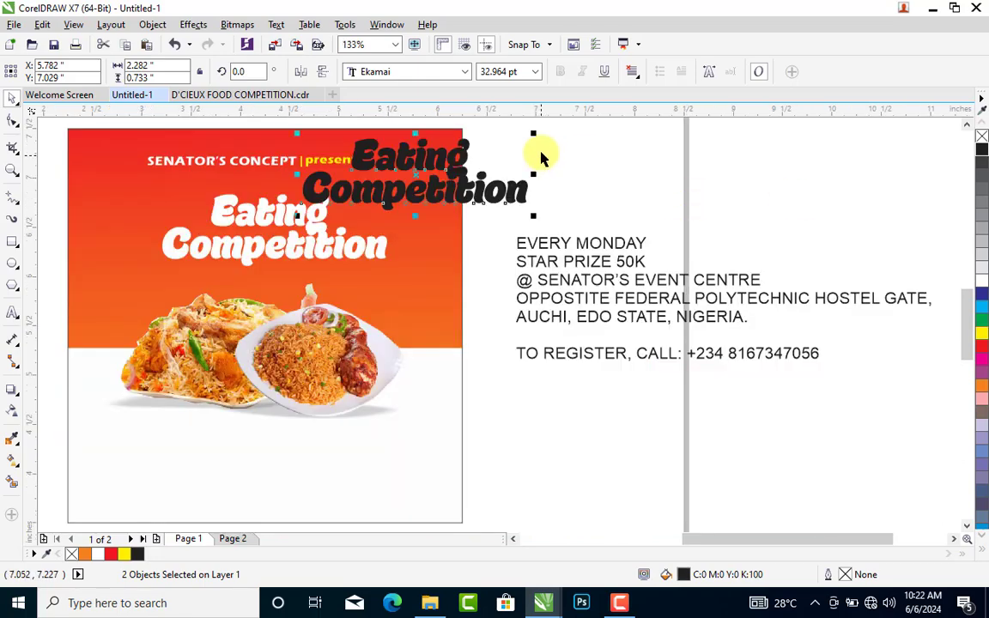
- Shift the black Eating Competition copy slightly up and right and convert it to curves
drag(572, 127, 252, 243)
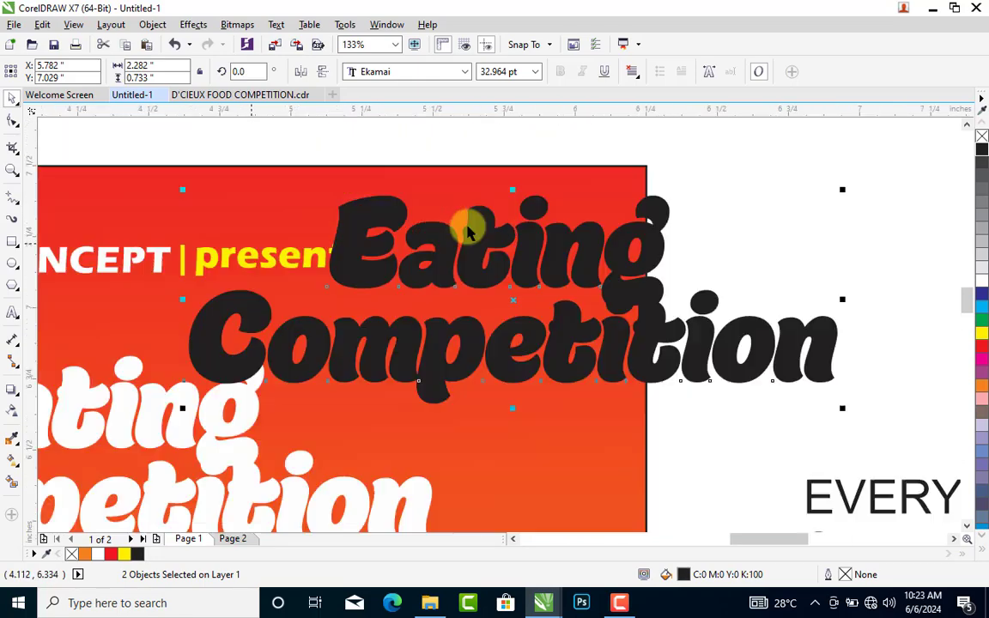
mouse_move(555, 245)
mouse_down()
mouse_move(563, 232)
mouse_move(564, 241)
mouse_up()
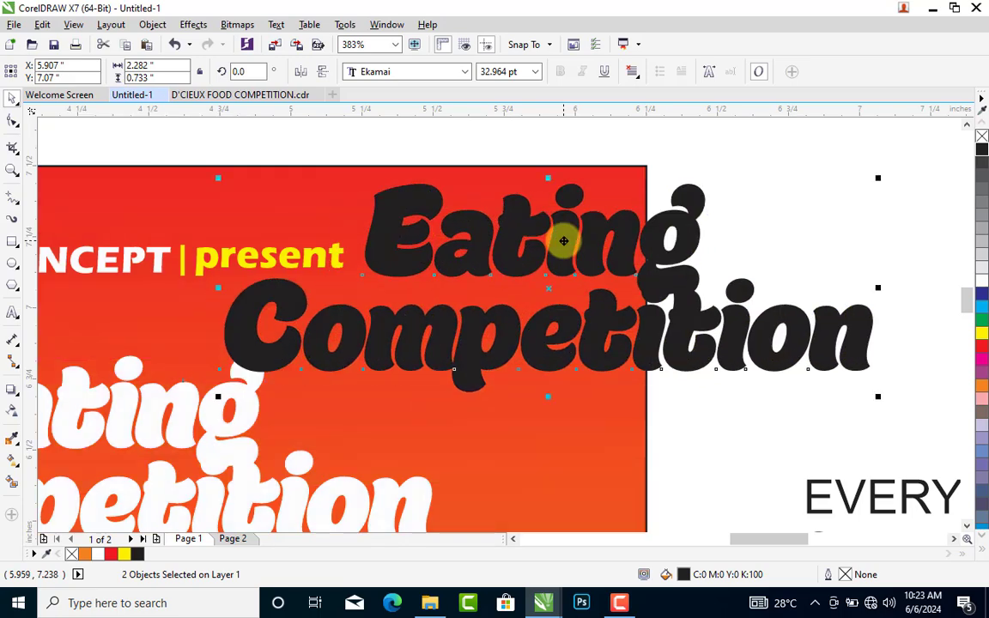
key(ctrl+q)
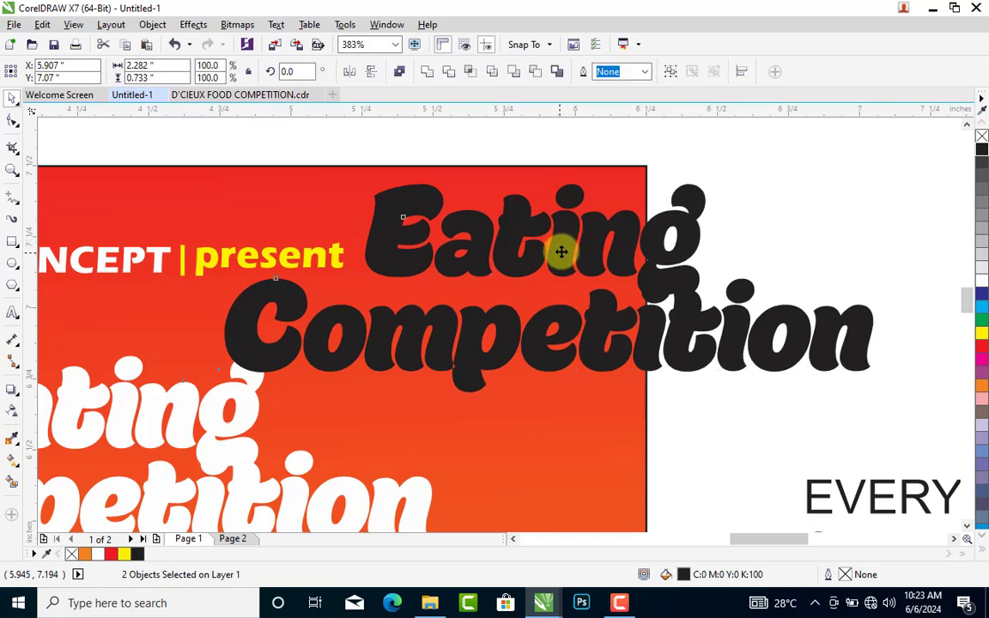
- Duplicate the black Eating Competition curves with a slight offset up and right, and fill the duplicate with 60% black gray
drag(562, 252, 563, 249)
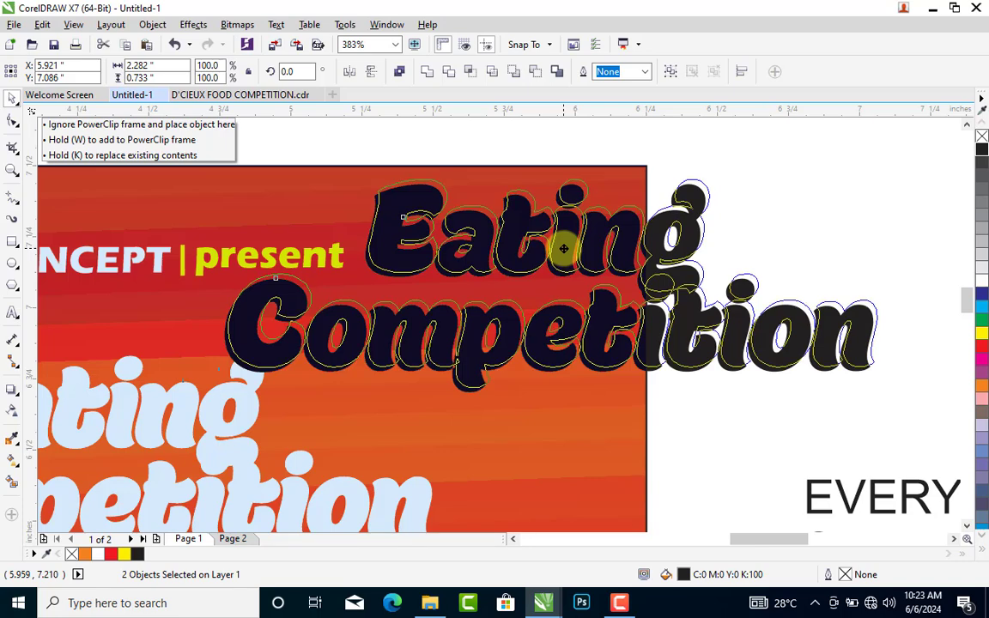
drag(563, 250, 564, 250)
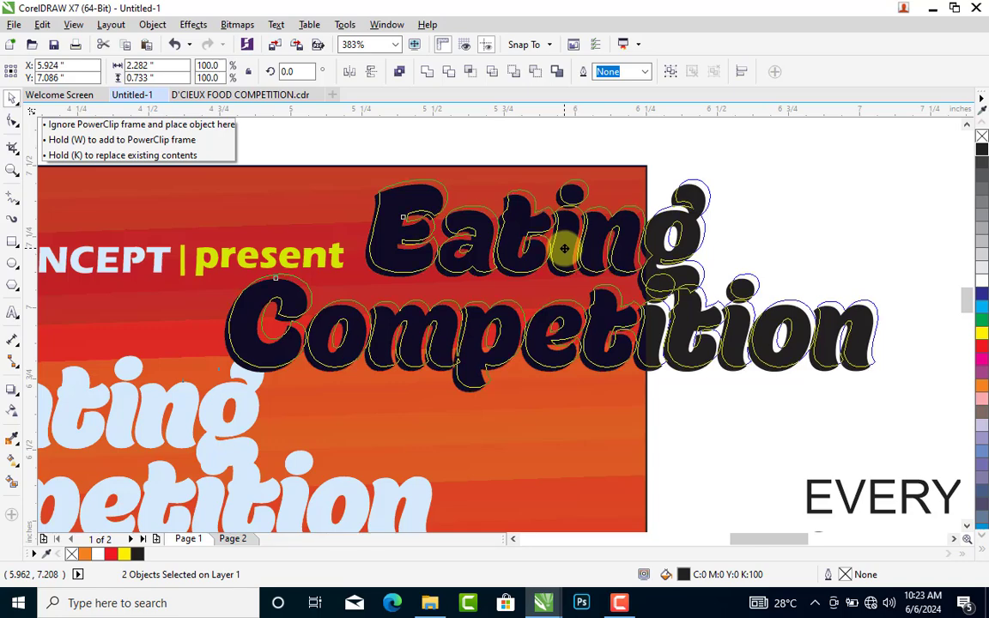
drag(564, 249, 564, 250)
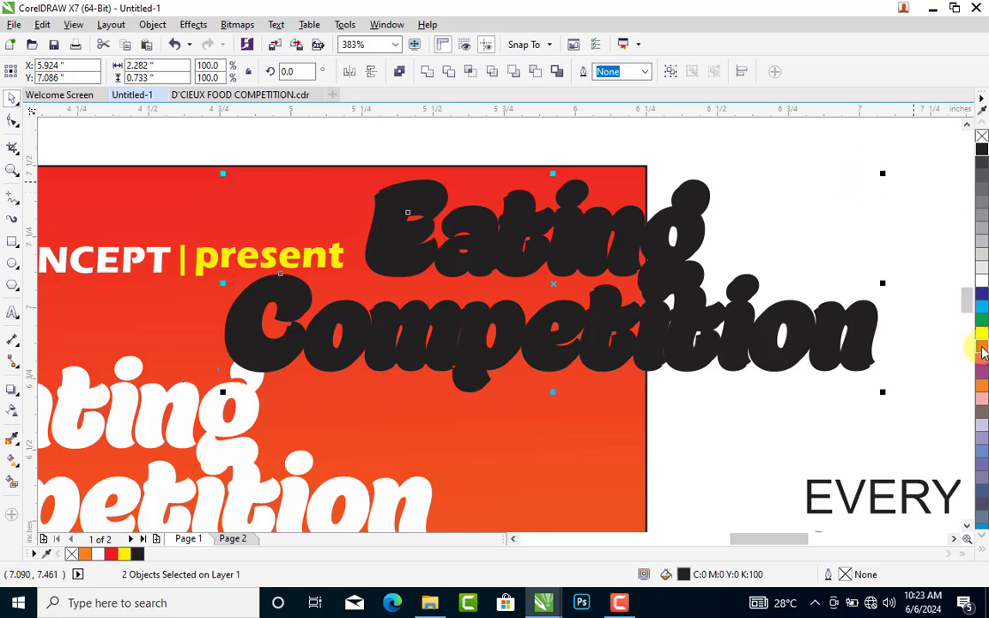
click(982, 352)
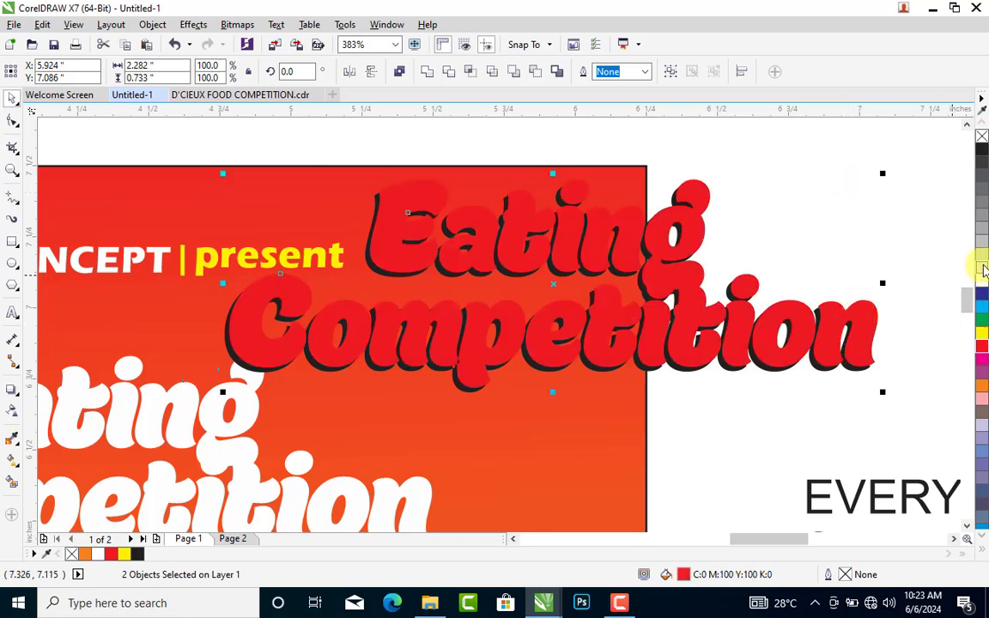
drag(978, 210, 550, 283)
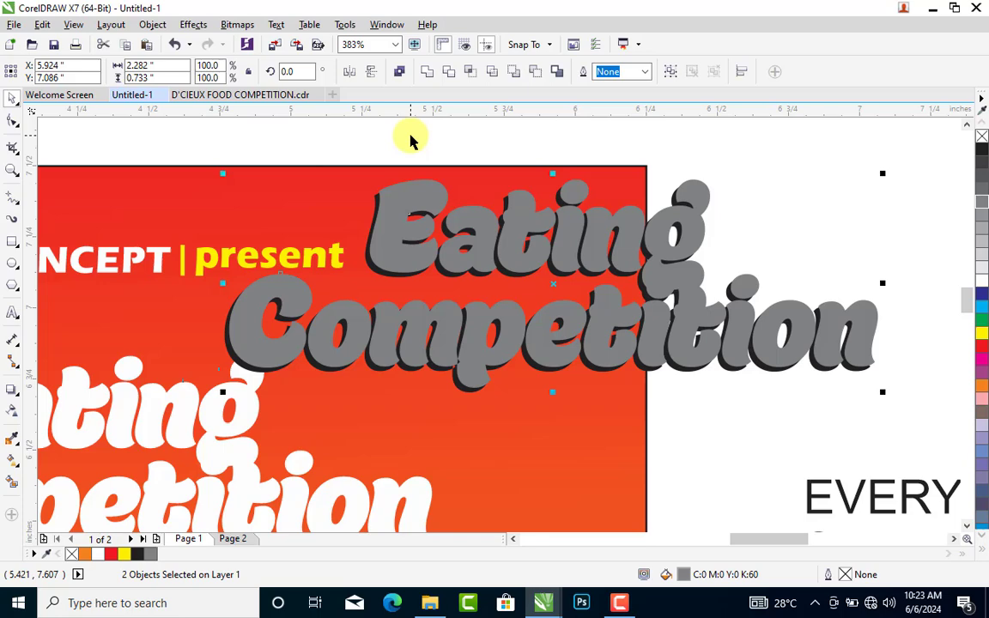
- Trim the black Eating shape with the gray lettering in front of it and select the gray Eating
shift+click(376, 206)
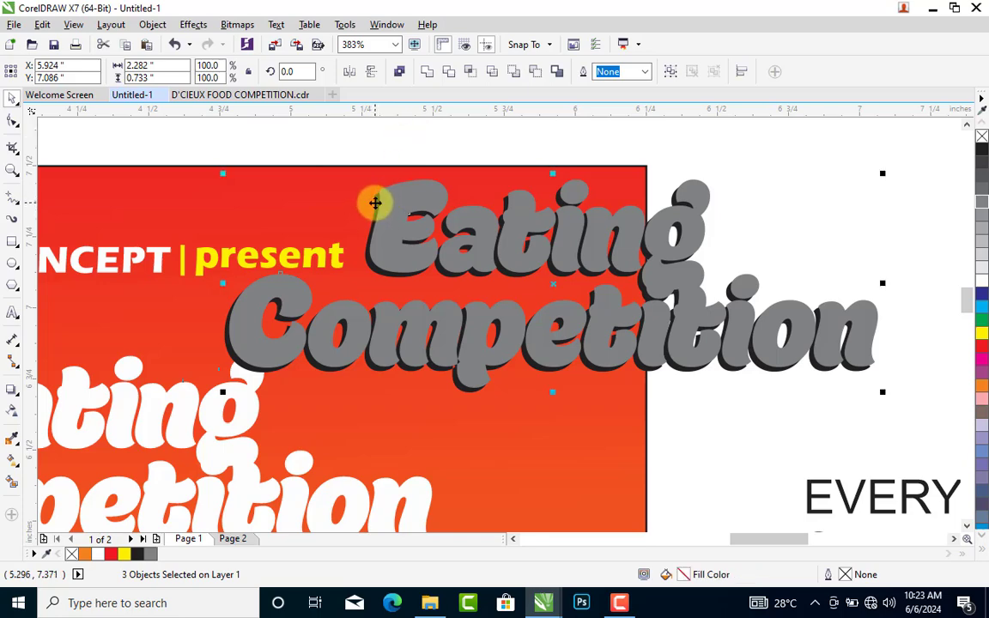
click(449, 74)
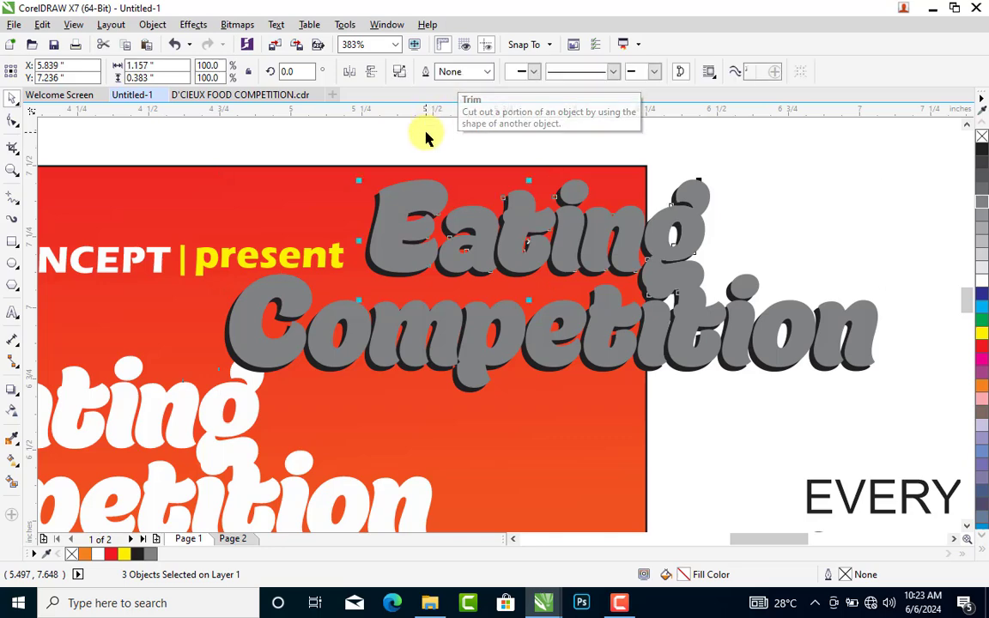
click(407, 199)
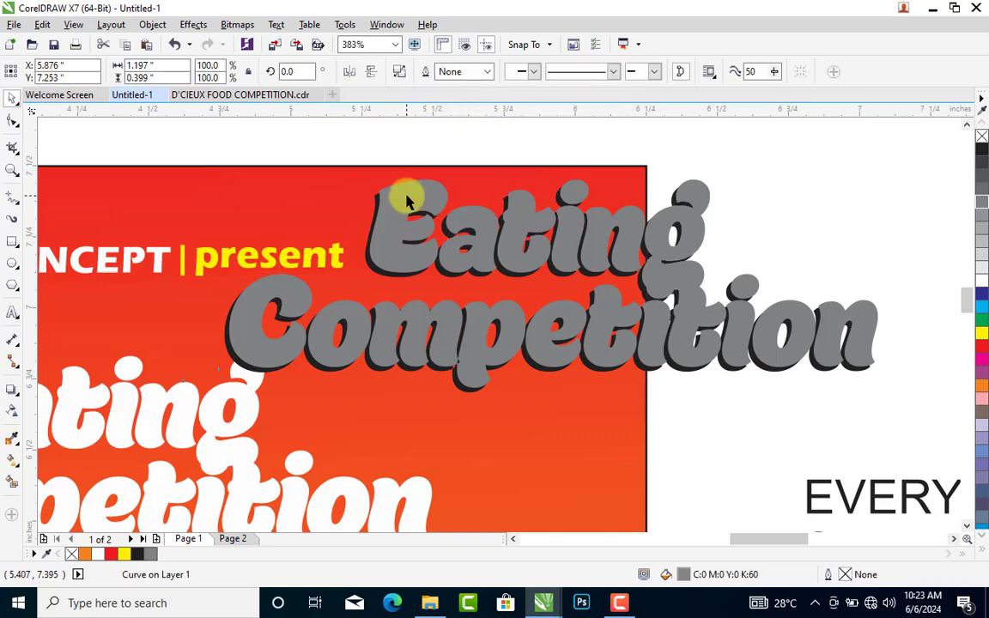
- Trim the black Competition shape with the gray lettering in front of it and delete both gray words
key(Delete)
click(413, 248)
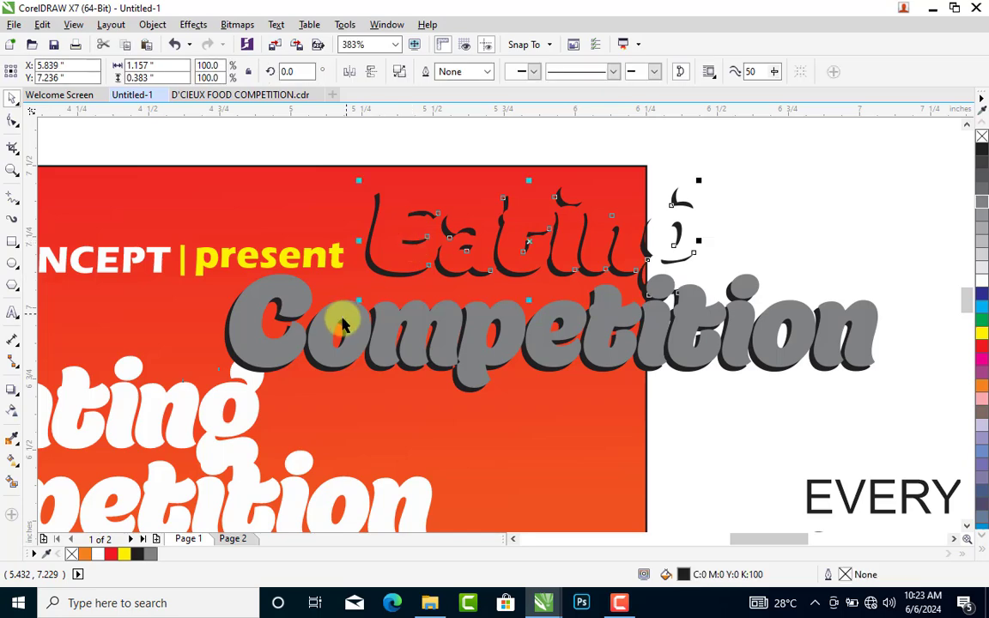
click(343, 321)
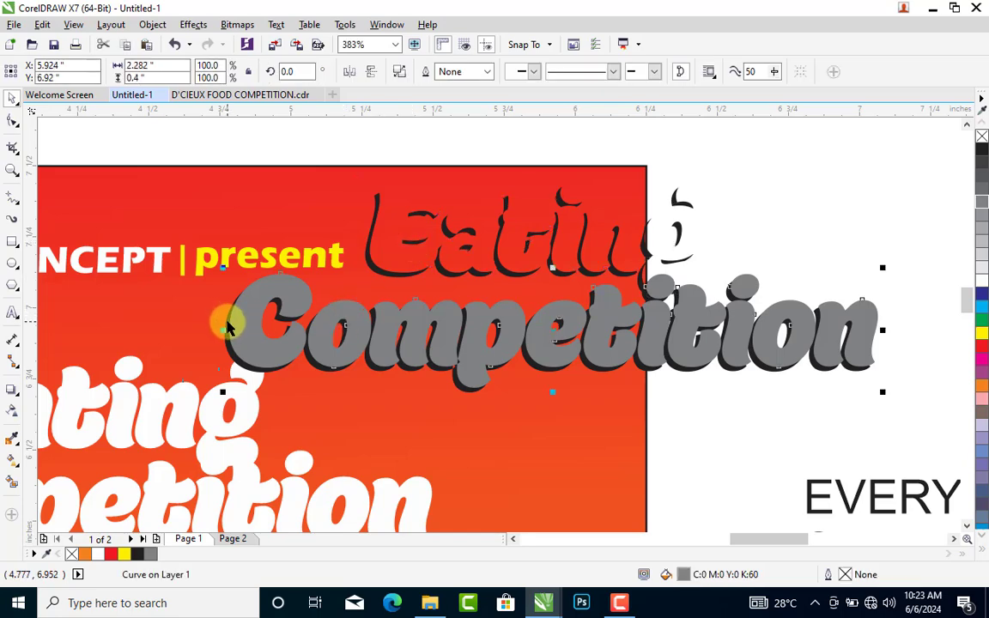
shift+click(374, 213)
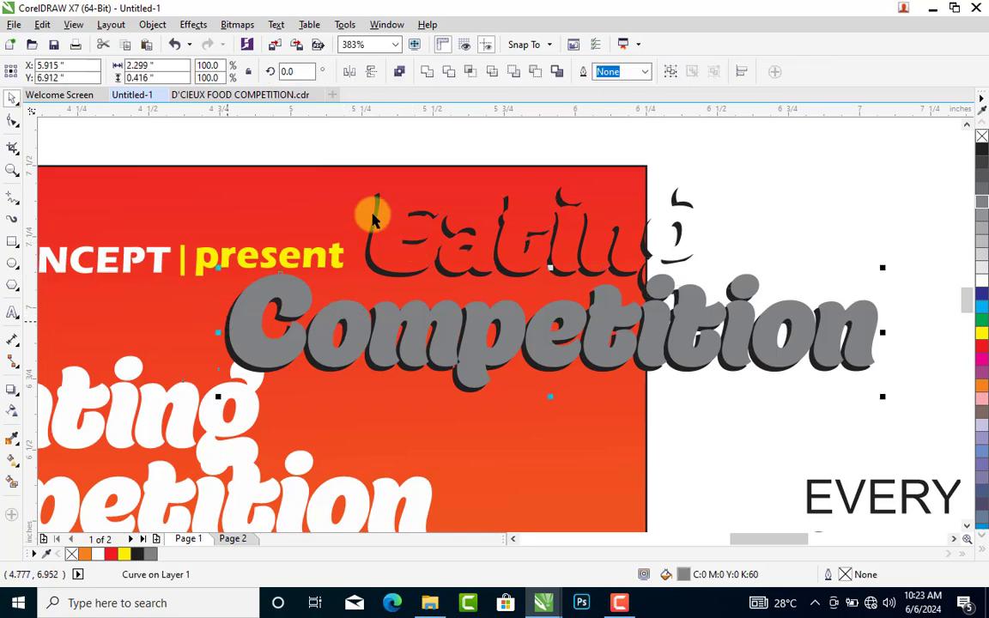
click(448, 72)
click(367, 274)
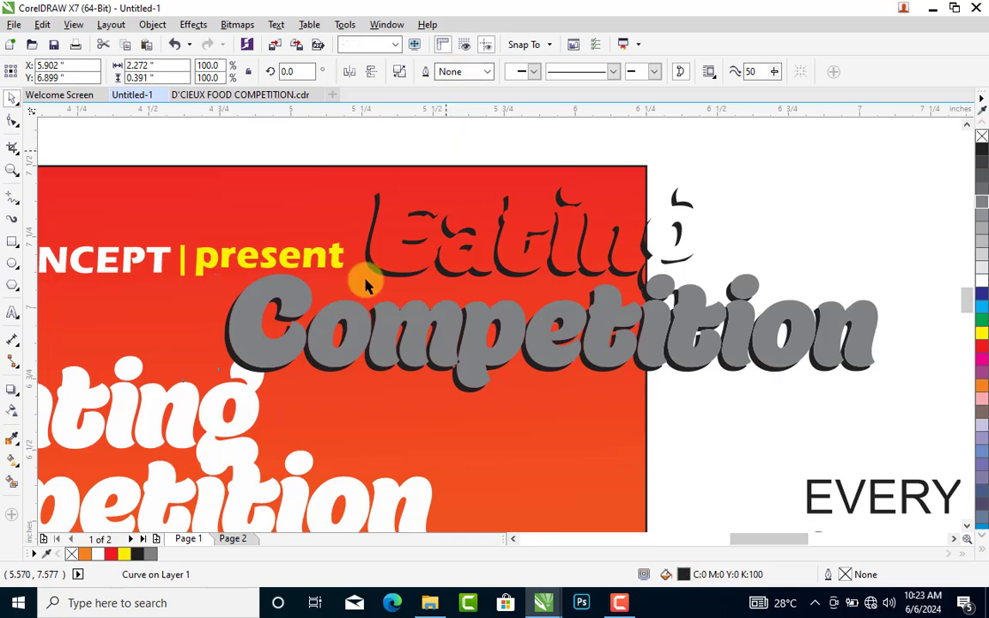
click(387, 331)
key(Delete)
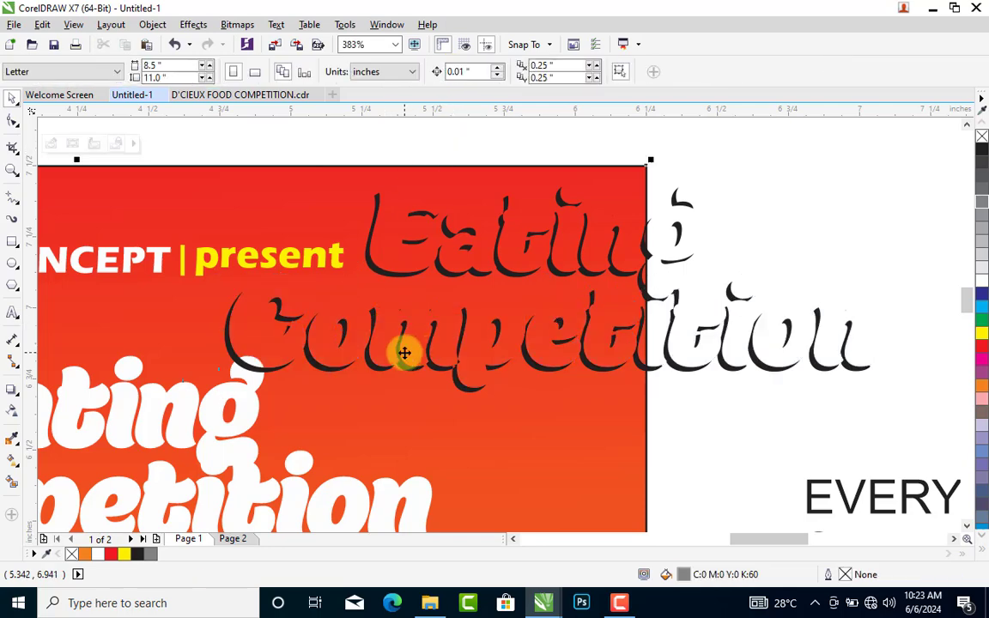
- Select both trimmed black shapes and move them onto the white Eating Competition heading as an offset edge
click(404, 353)
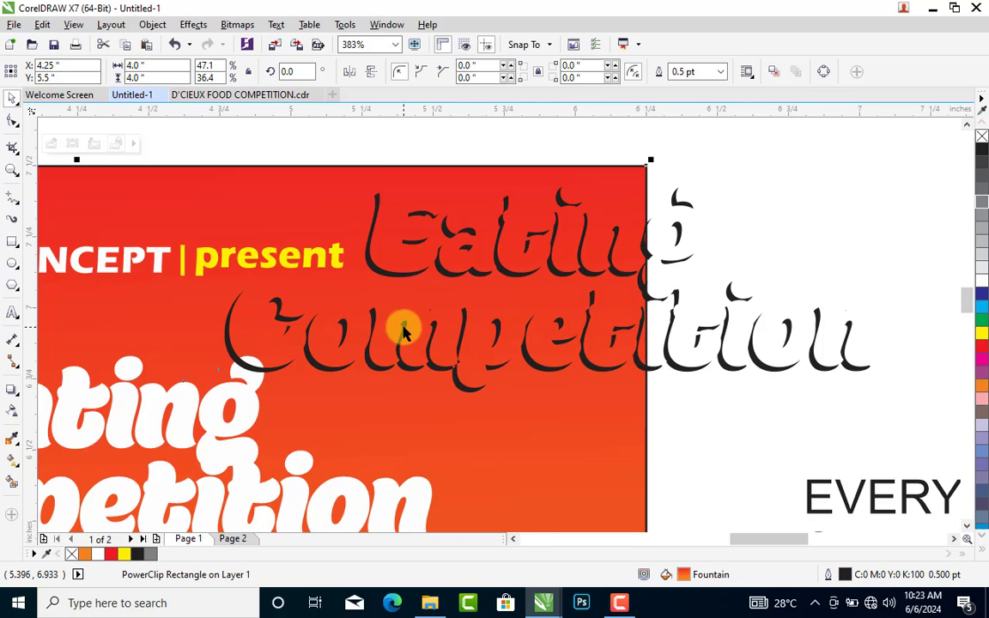
click(394, 283)
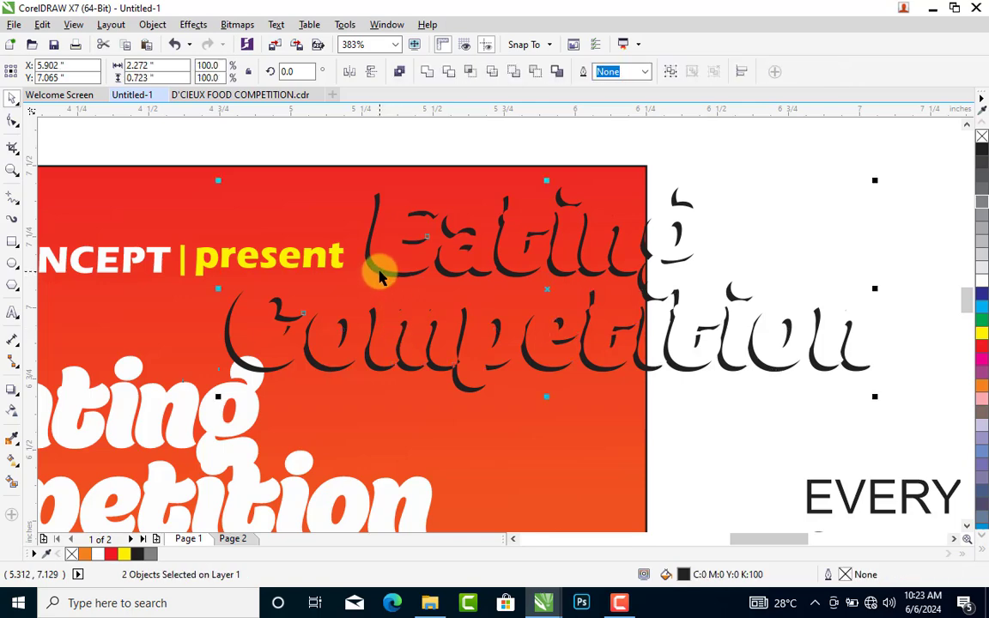
scroll(380, 273, down, 3)
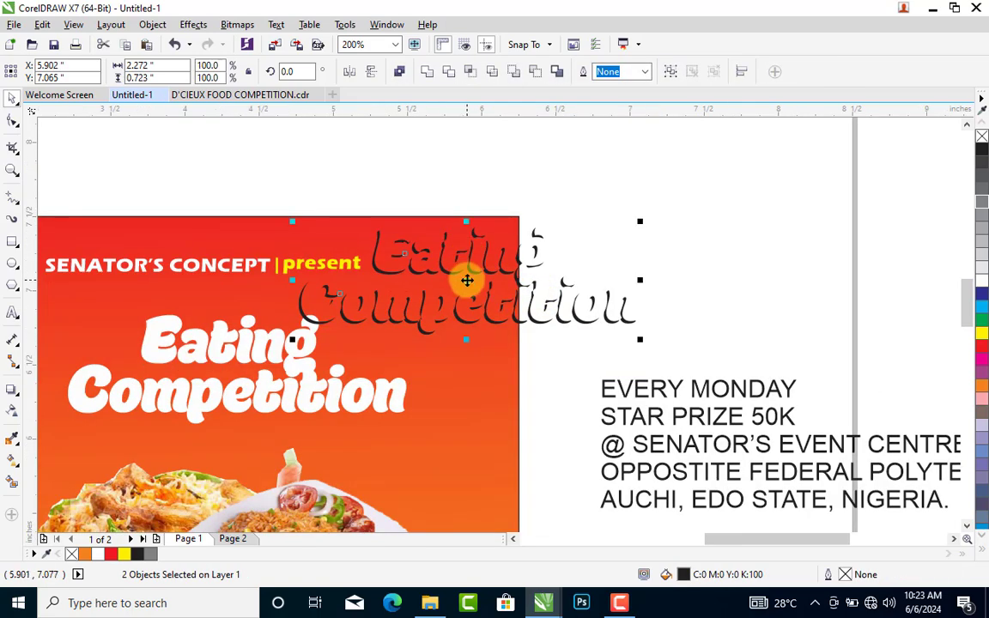
drag(467, 280, 232, 375)
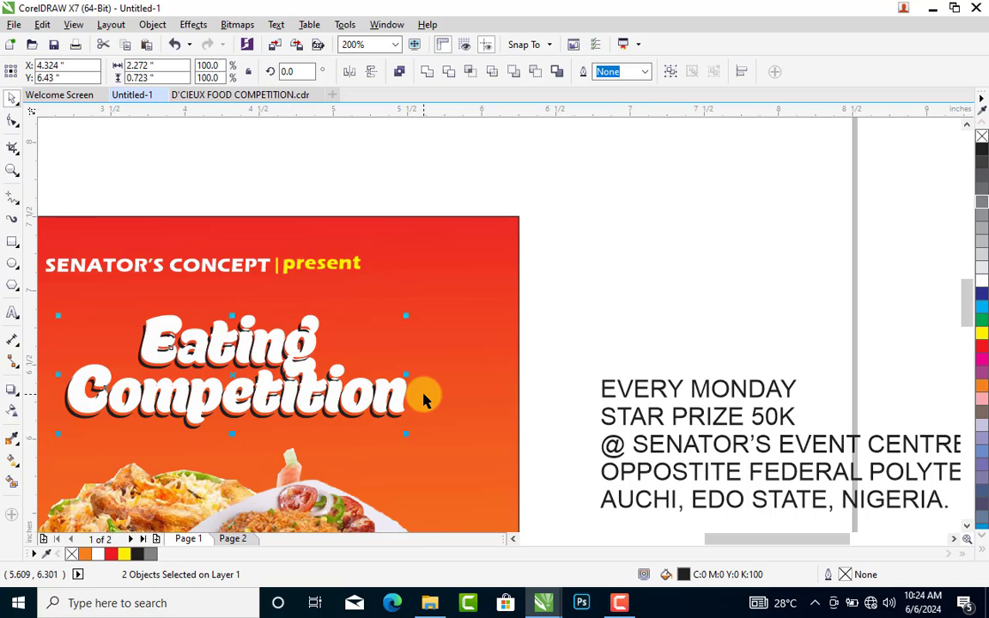
- Fill the two trimmed edge shapes white and nudge them 0.01 inch left of the heading
scroll(349, 282, down, 1)
key(F2)
drag(122, 170, 491, 302)
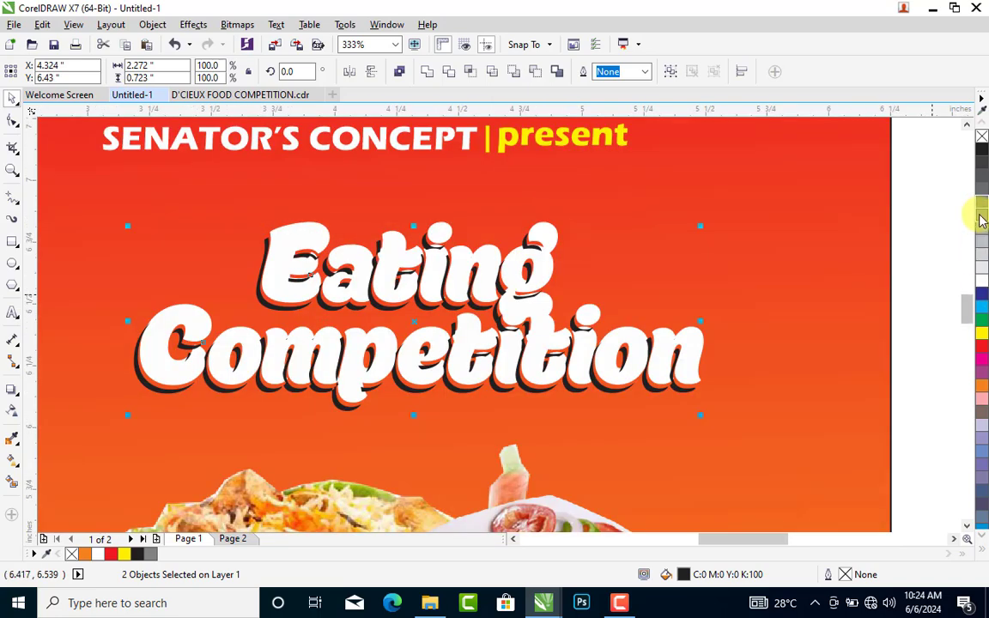
right_click(981, 282)
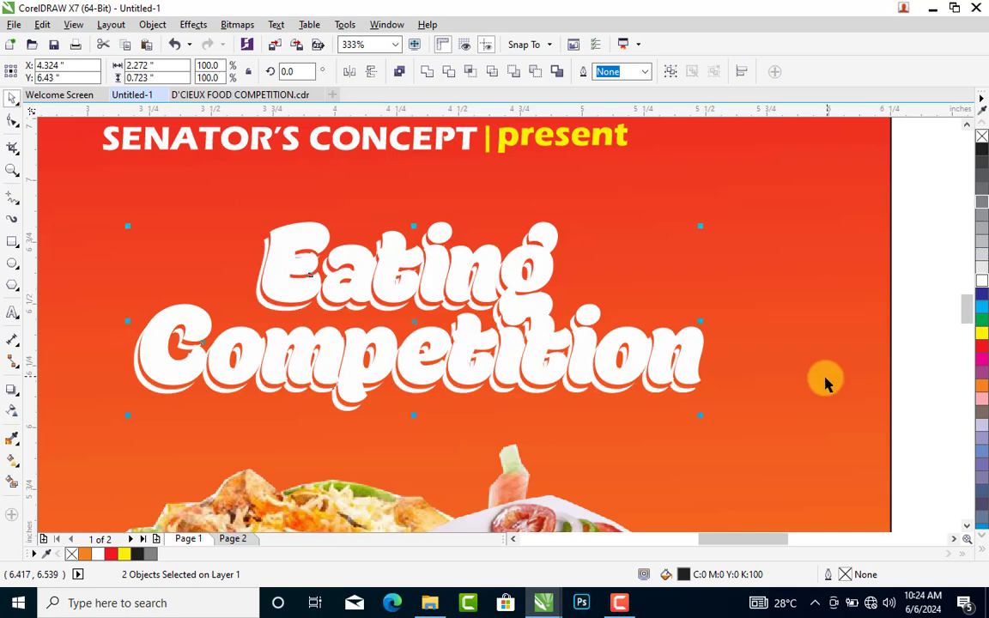
key(Left)
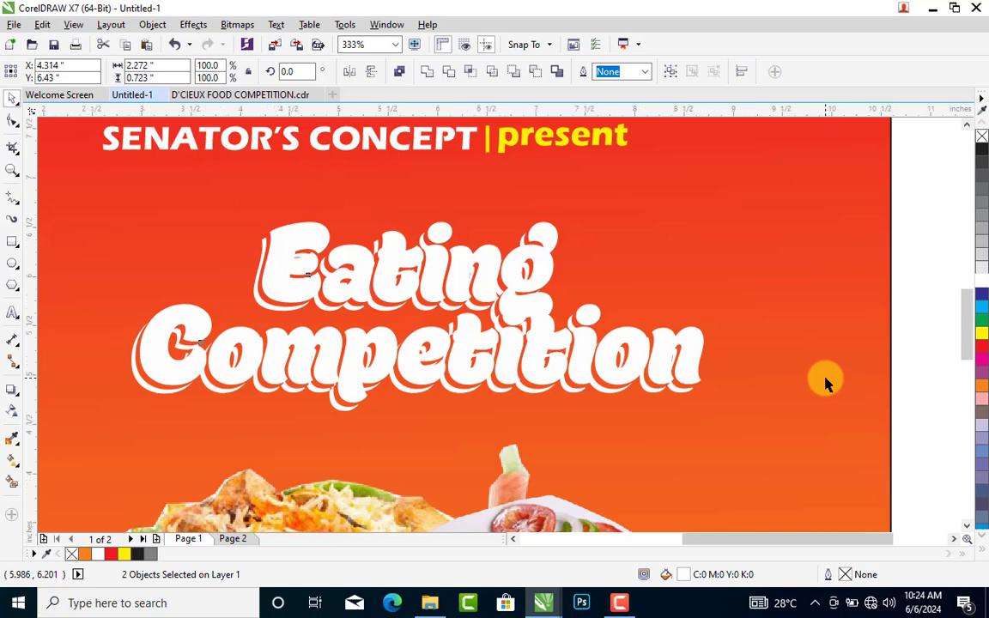
key(F4)
click(496, 168)
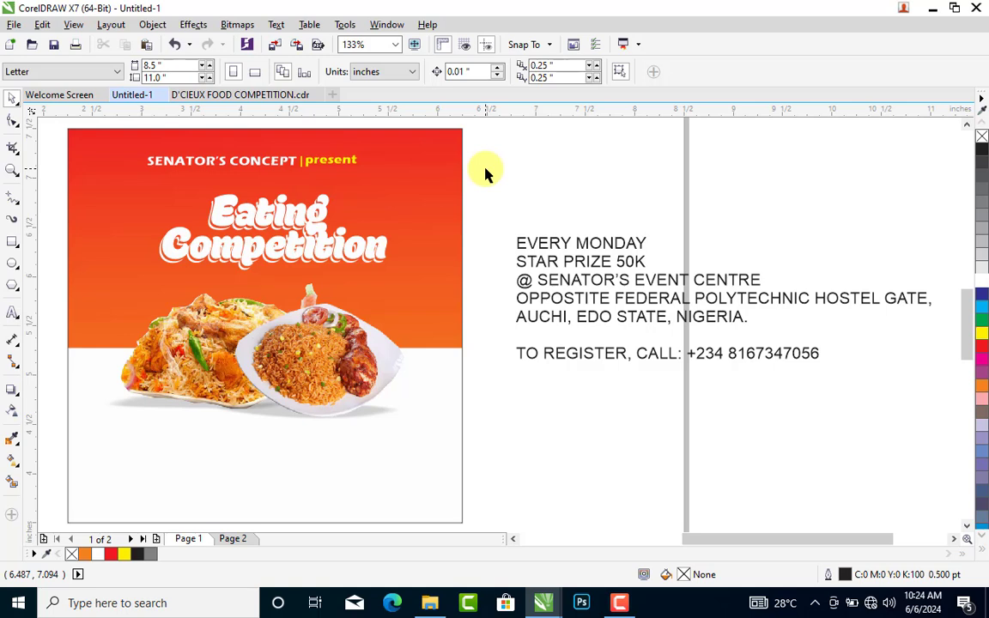
click(318, 369)
drag(468, 271, 479, 336)
- Cut the EVERY MONDAY and STAR PRIZE 50K lines from the event text and paste them as a new text object above it
click(526, 242)
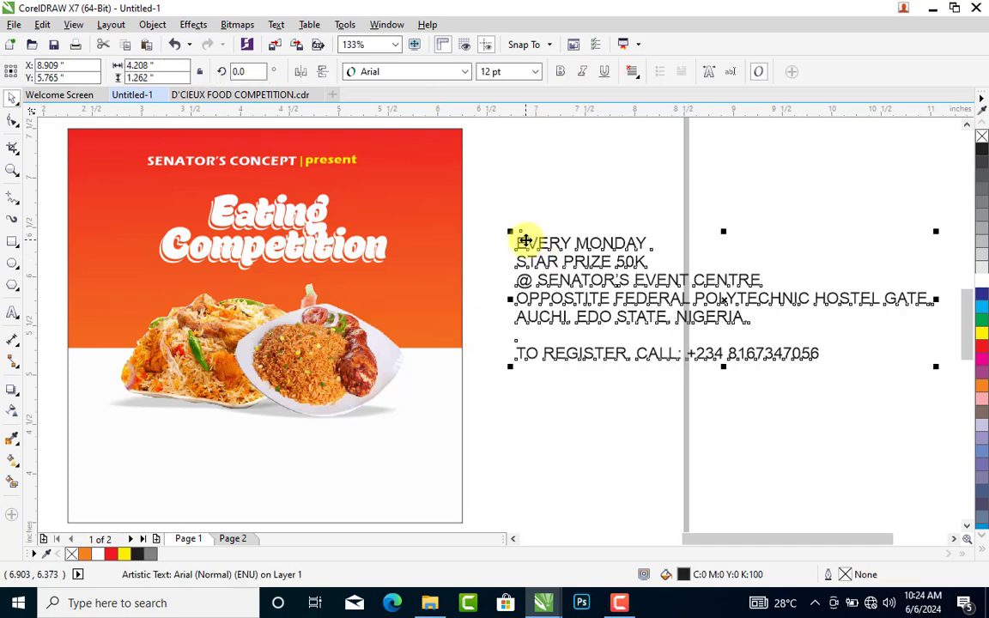
double_click(526, 241)
drag(520, 241, 649, 262)
key(ctrl+c)
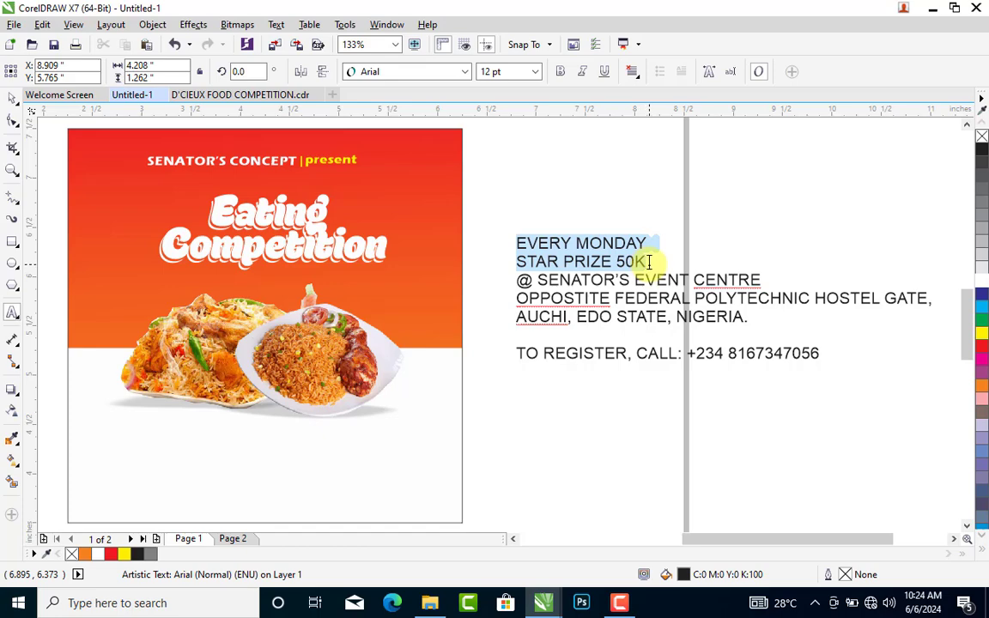
key(Delete)
click(519, 133)
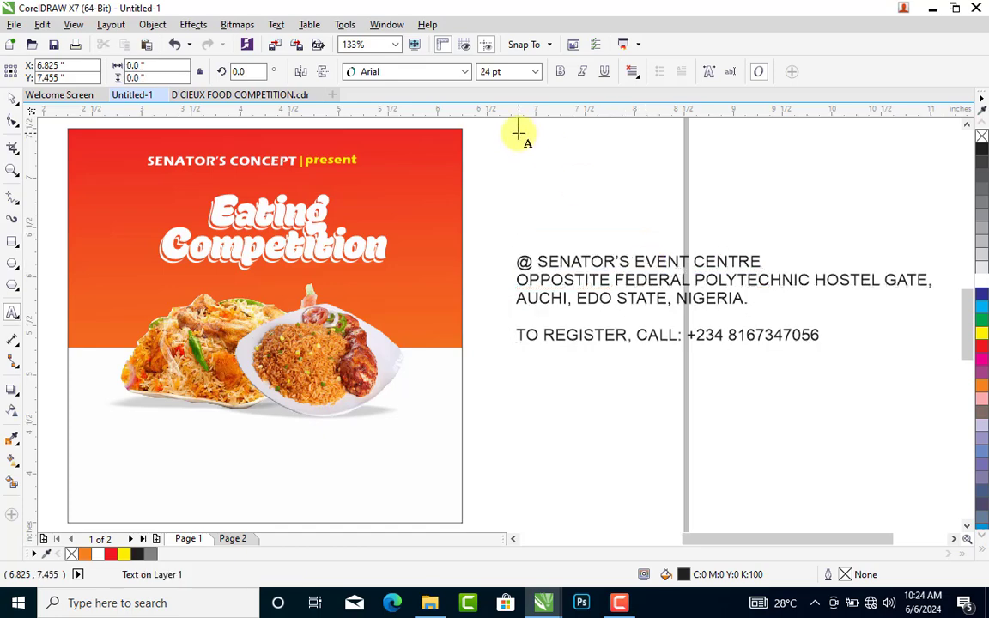
key(ctrl+v)
key(ctrl+space)
- Separate the EVERY MONDAY line, place it under the heading above the left food plate, and style it in white Ekamai
drag(549, 126, 541, 177)
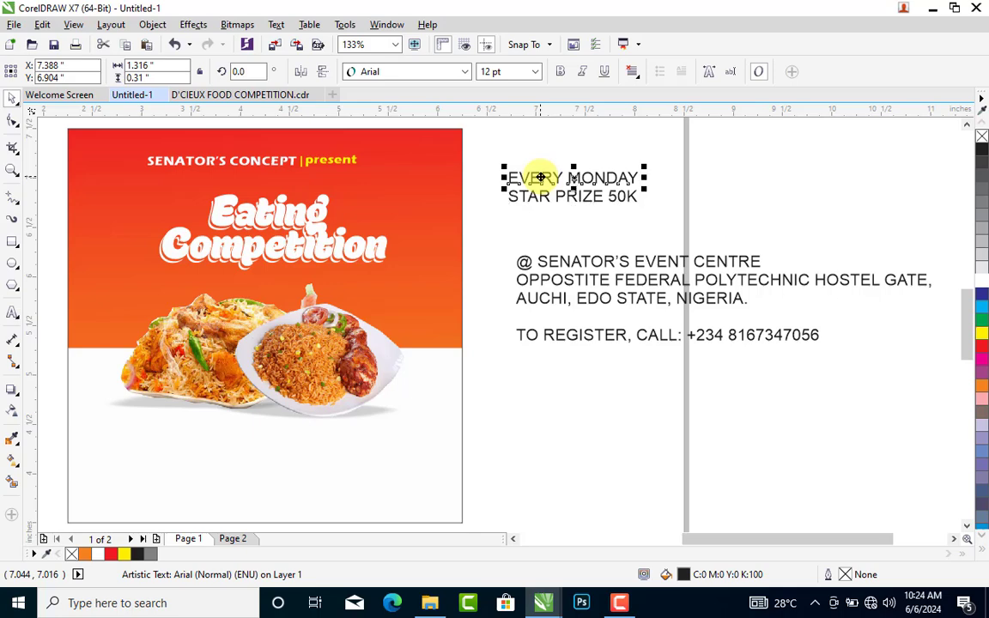
drag(577, 177, 216, 283)
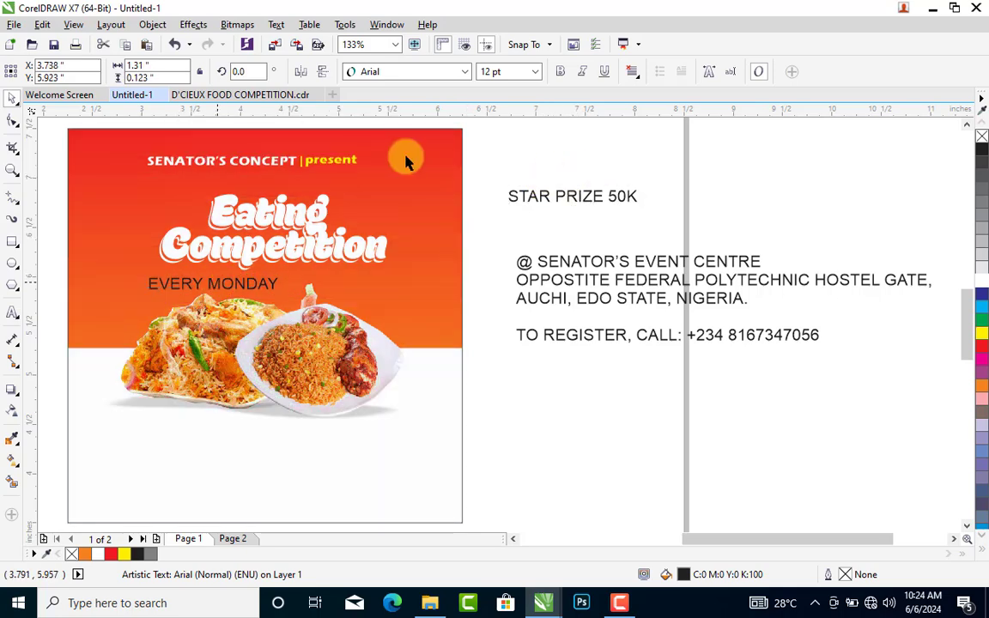
click(448, 73)
click(410, 105)
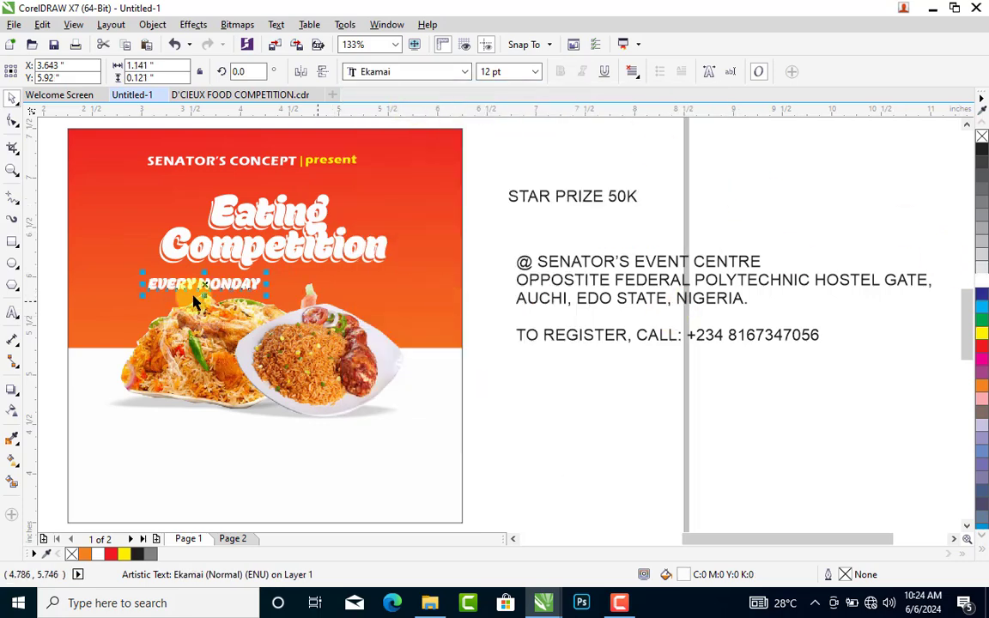
drag(205, 284, 178, 287)
key(Escape)
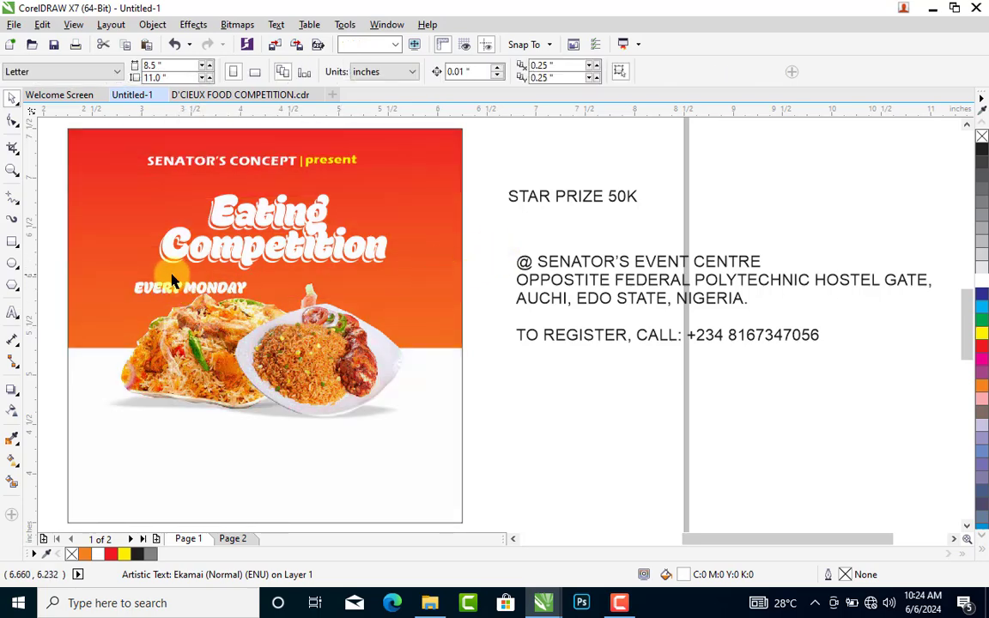
- Draw an ellipse about 1.33 by 1.44 inches below the event text beside the flyer and convert it to curves
click(13, 267)
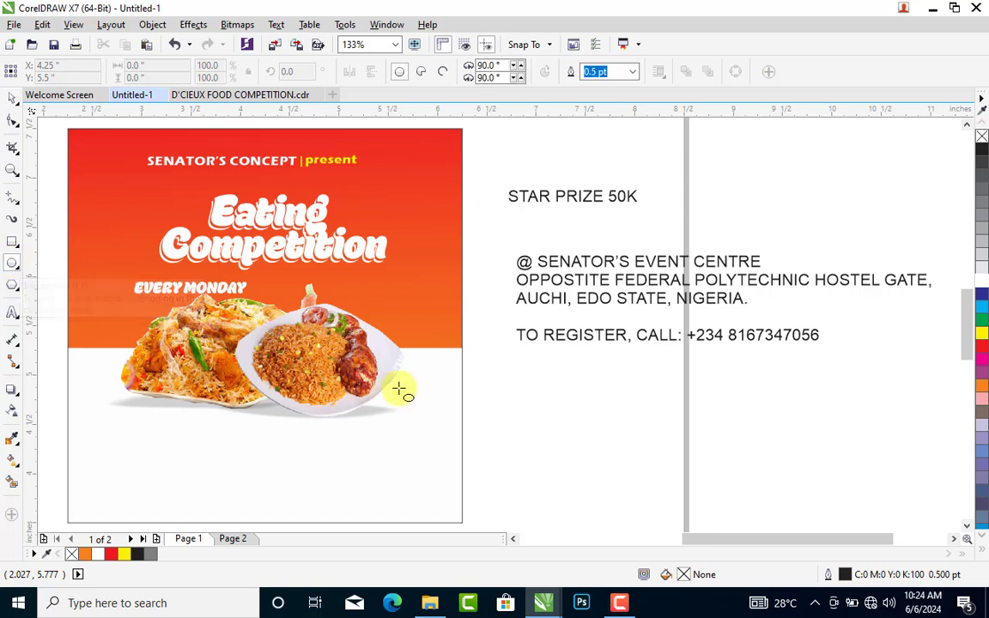
drag(500, 345, 632, 487)
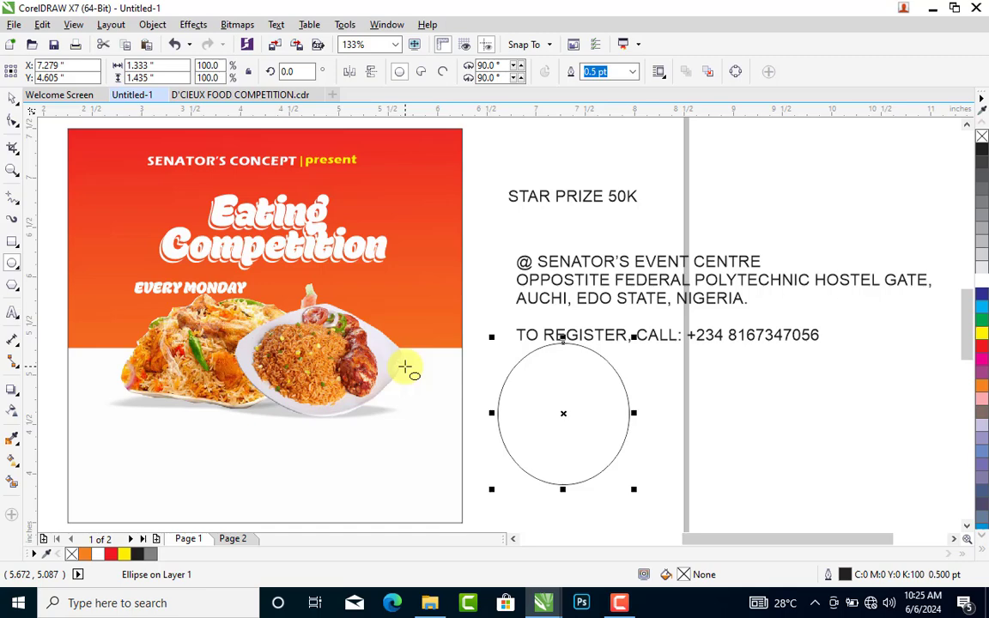
key(ctrl+q)
- Pull the ellipse's top and side nodes inward, taper its lower sides, and shorten the shape to about 1.08 inches high
click(12, 123)
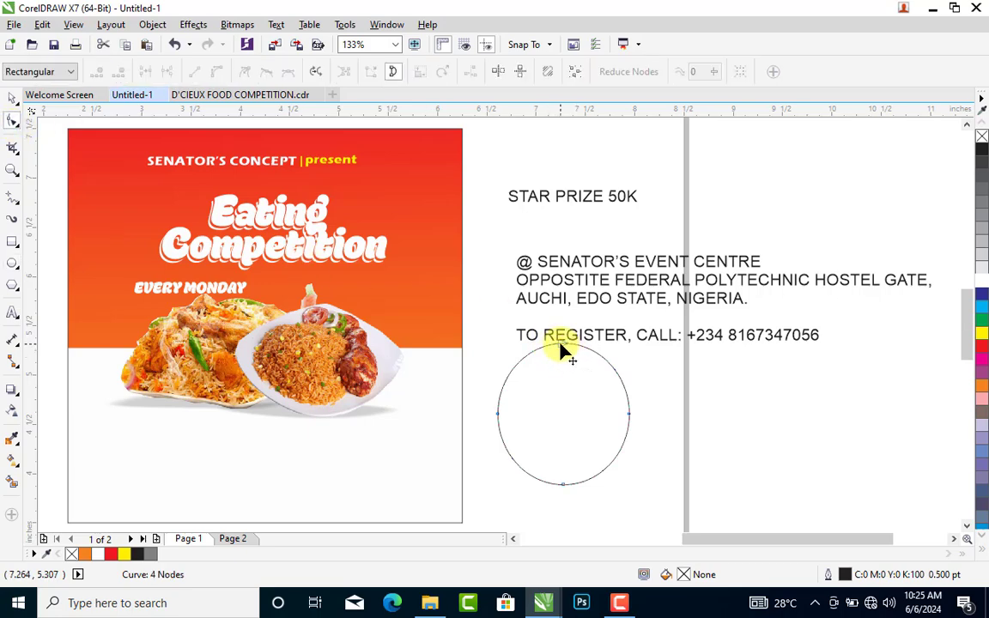
drag(560, 353, 560, 370)
drag(617, 410, 610, 410)
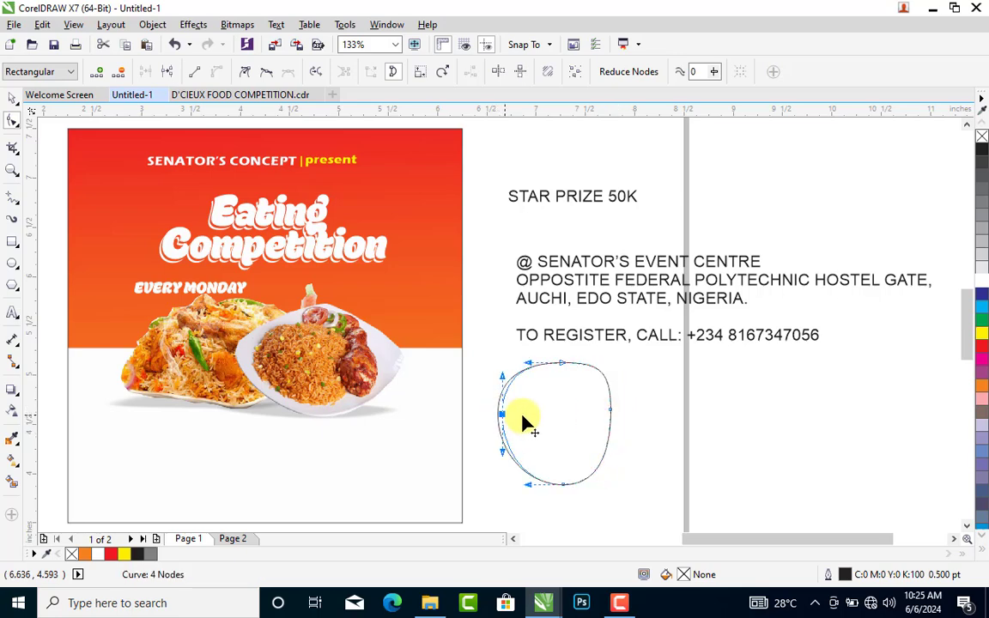
drag(502, 414, 523, 415)
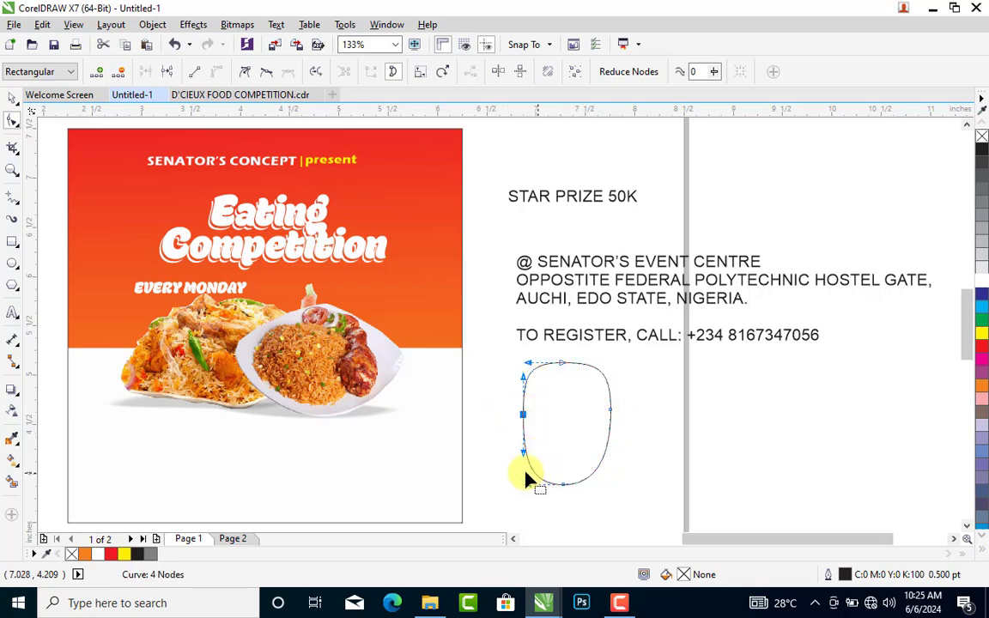
drag(528, 455, 544, 455)
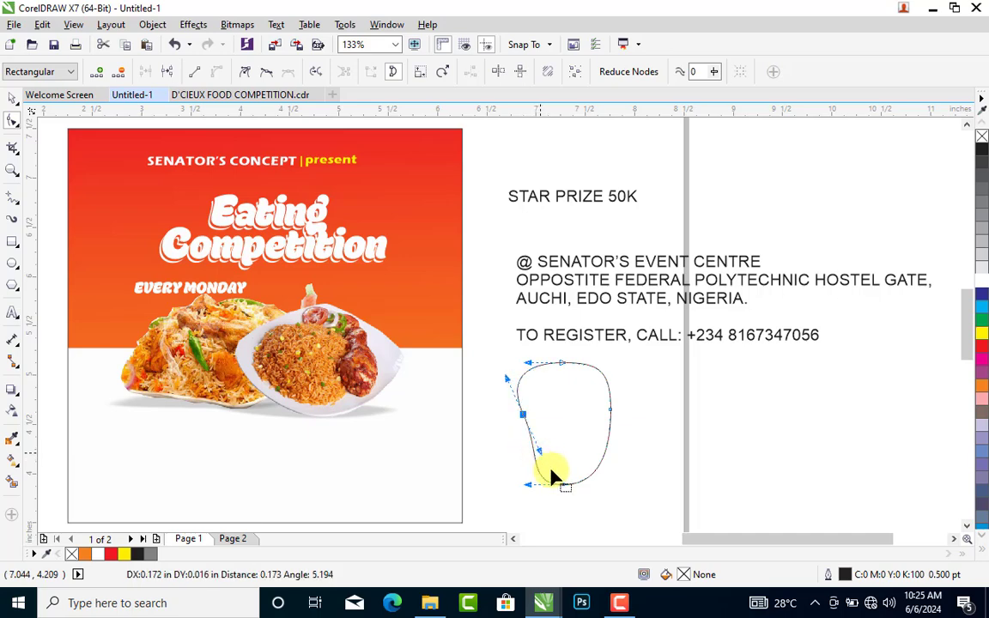
click(610, 410)
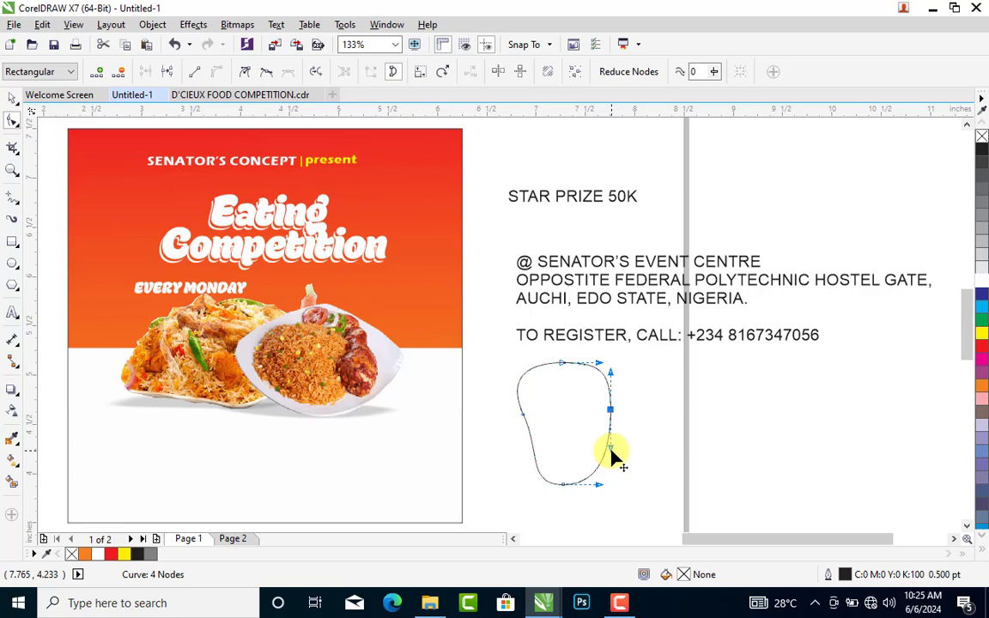
drag(610, 447, 597, 446)
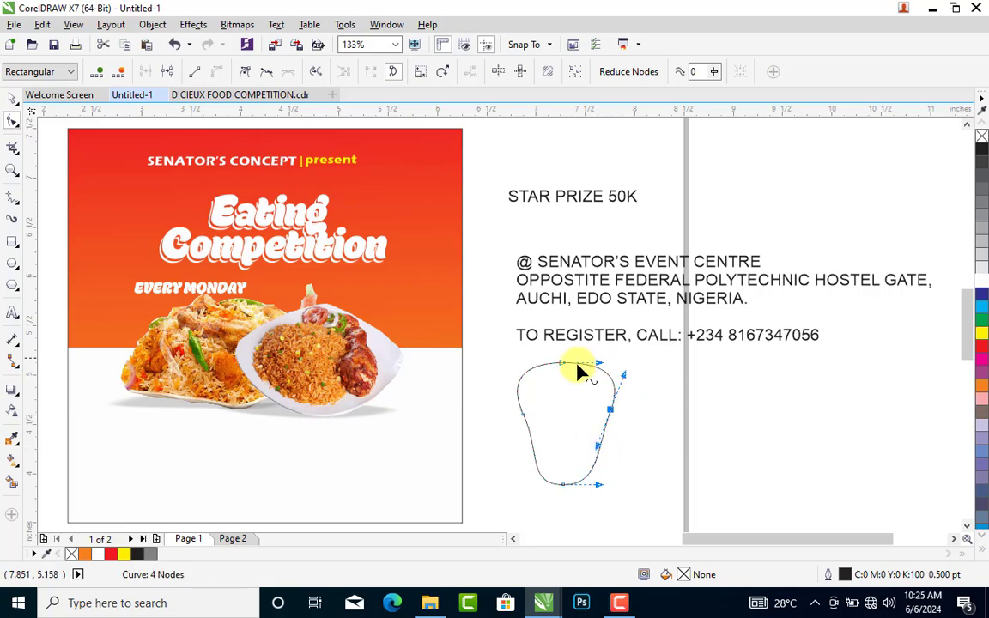
key(space)
drag(564, 359, 564, 373)
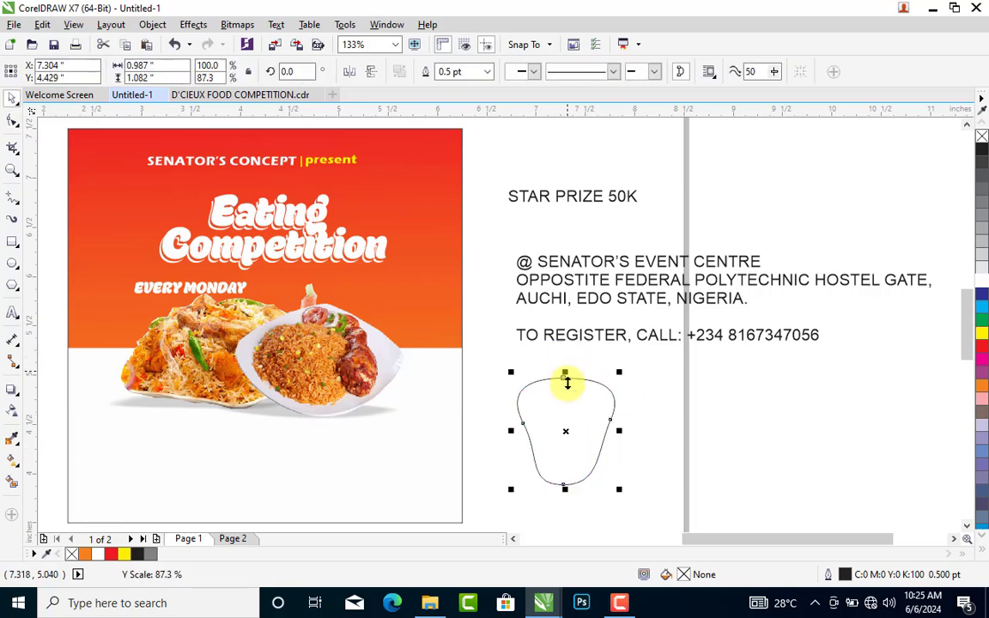
- Refine the bottom and side curves of the tapered shape and reduce its height to about 0.98 inch
key(space)
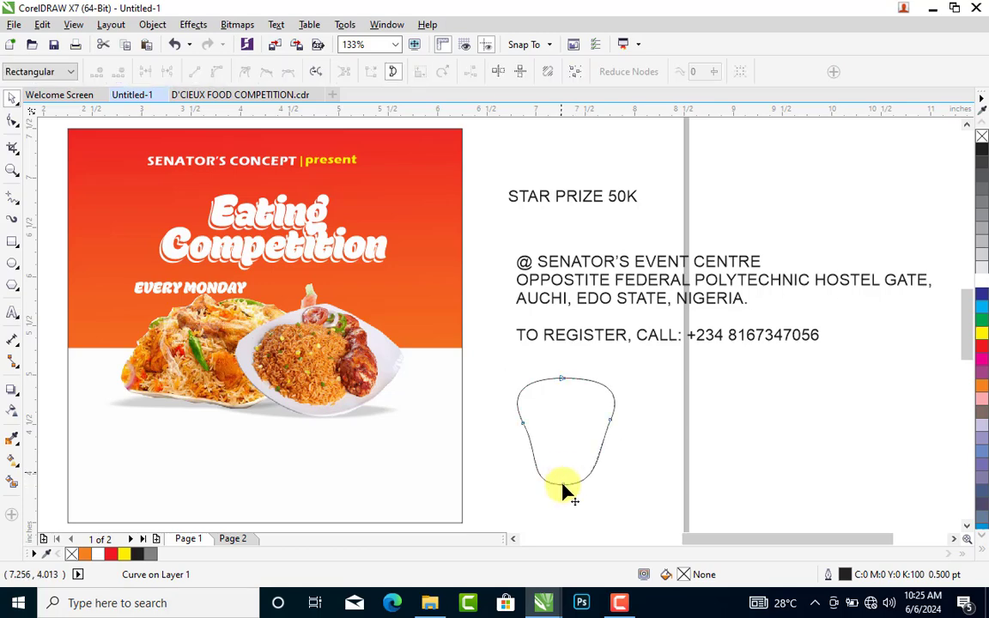
click(564, 487)
click(600, 454)
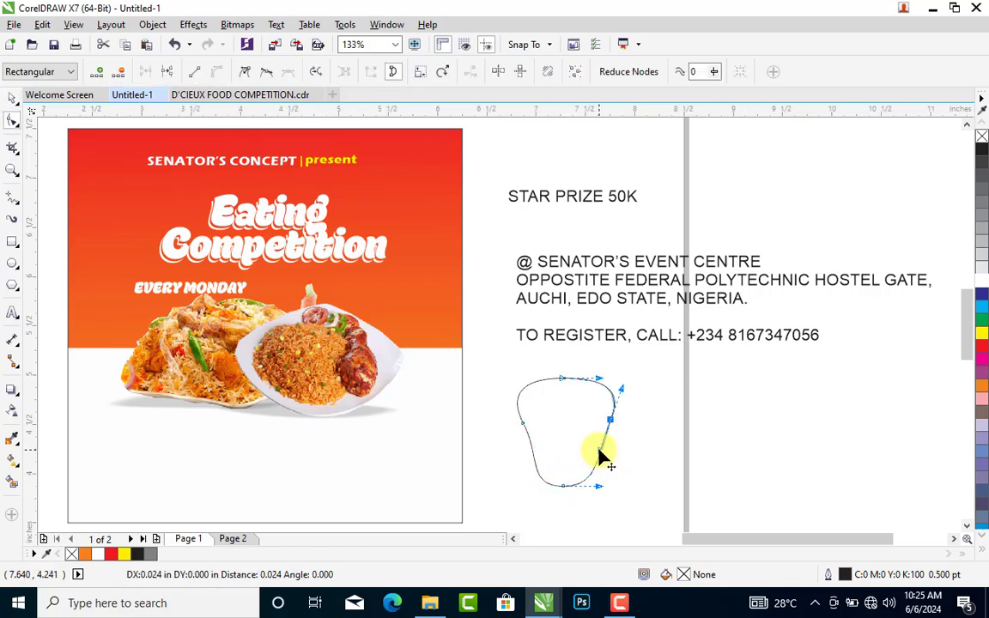
click(523, 424)
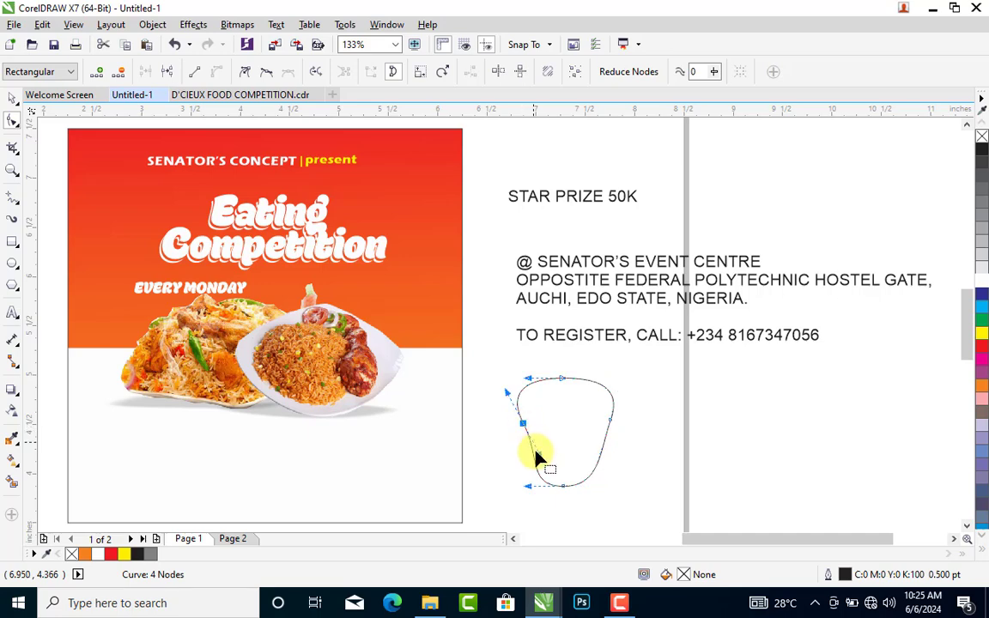
drag(533, 461, 529, 482)
key(space)
drag(568, 372, 563, 404)
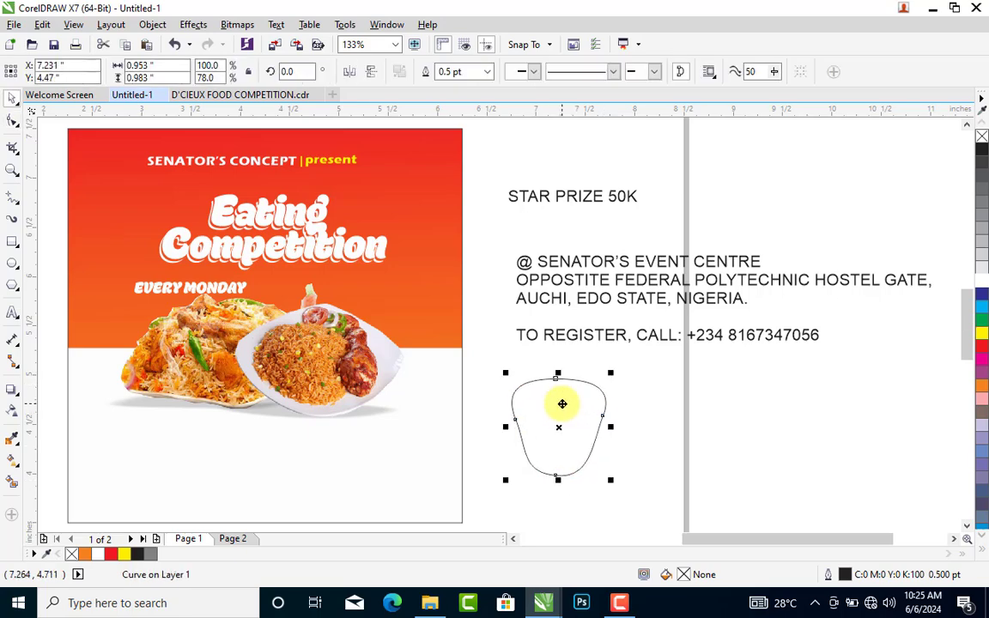
click(441, 234)
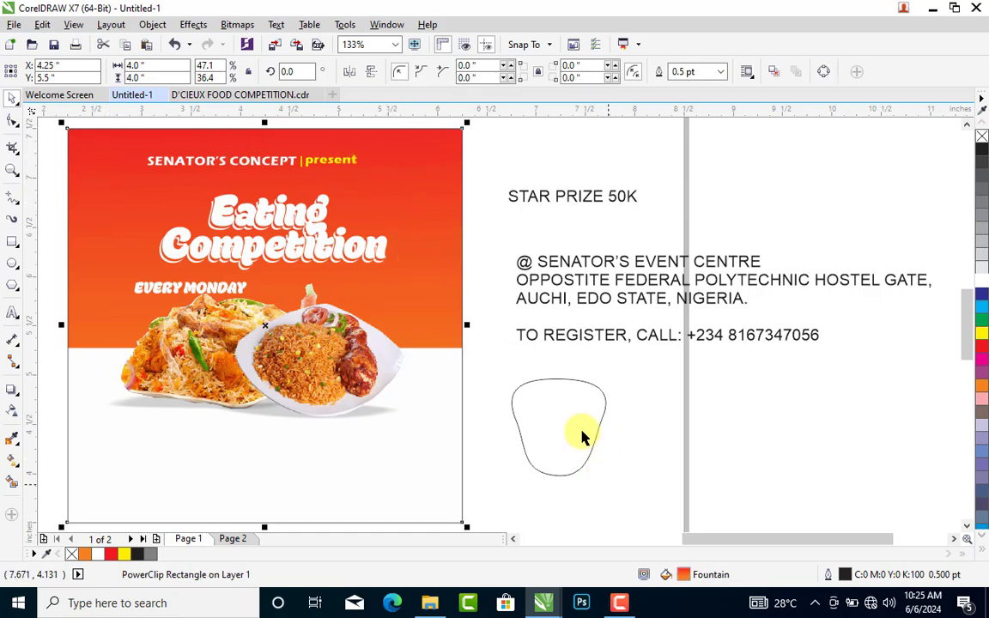
click(518, 388)
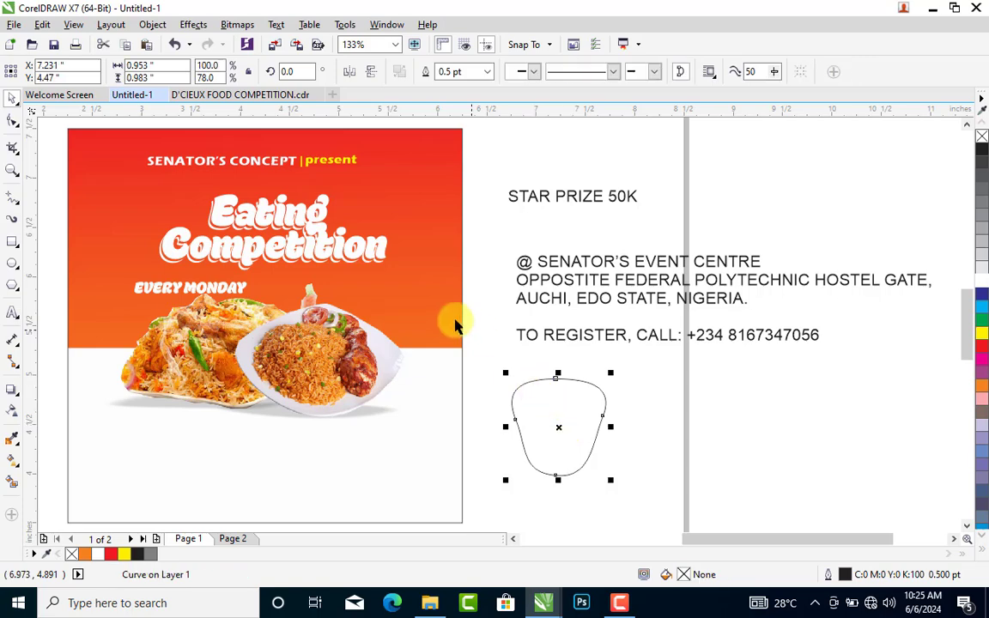
- Change the end colour of the flyer background's gradient to golden yellow and extend the gradient's end further down
click(422, 204)
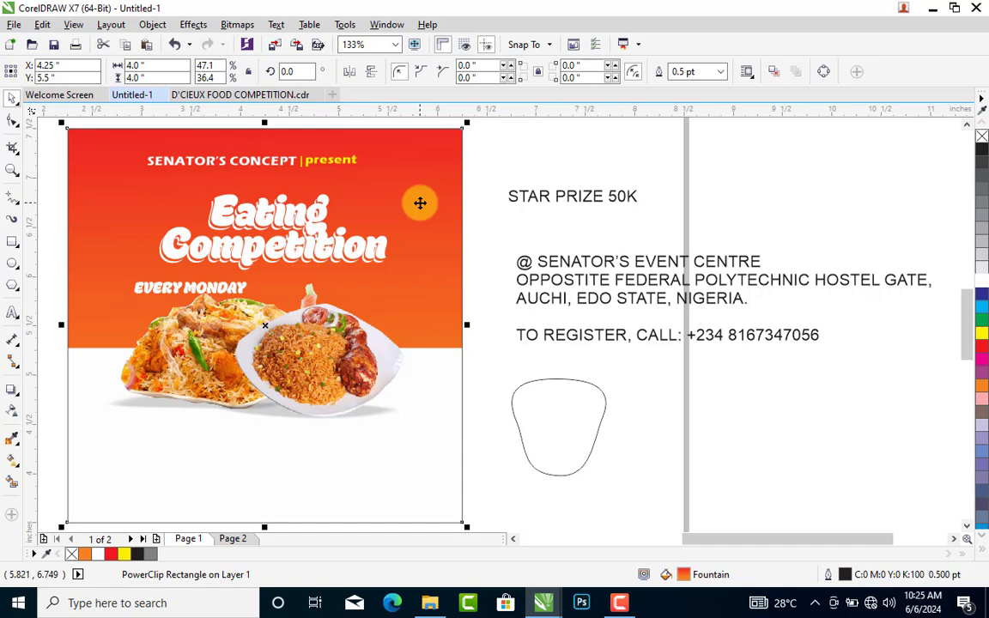
right_click(420, 205)
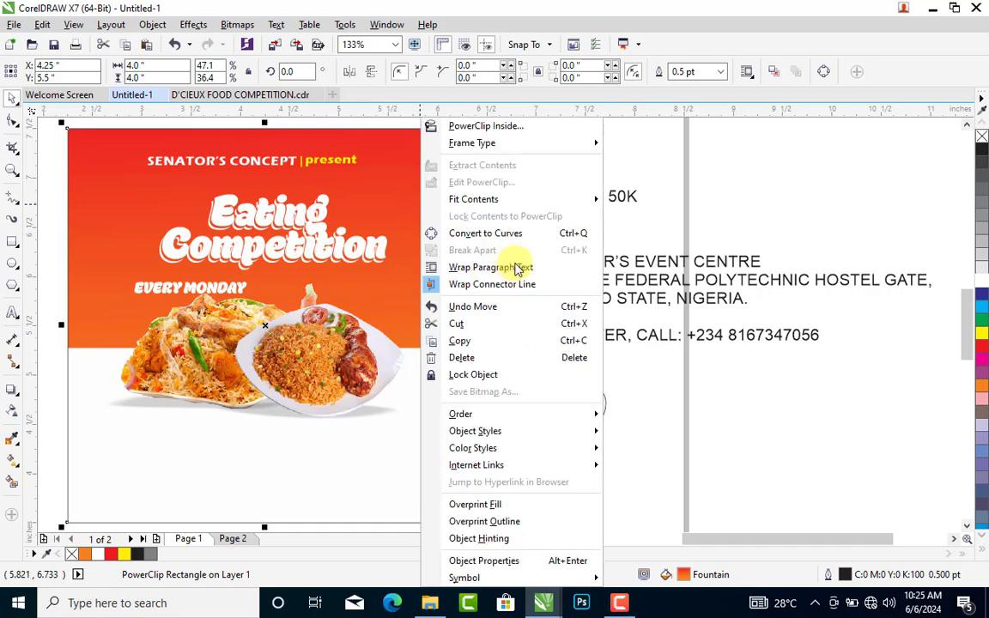
click(391, 236)
key(g)
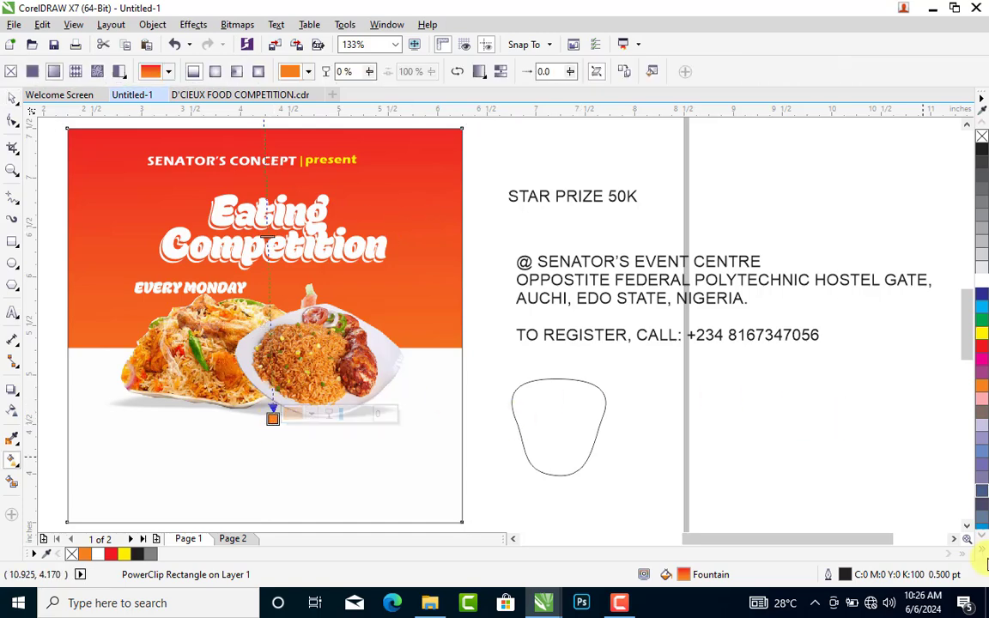
click(983, 548)
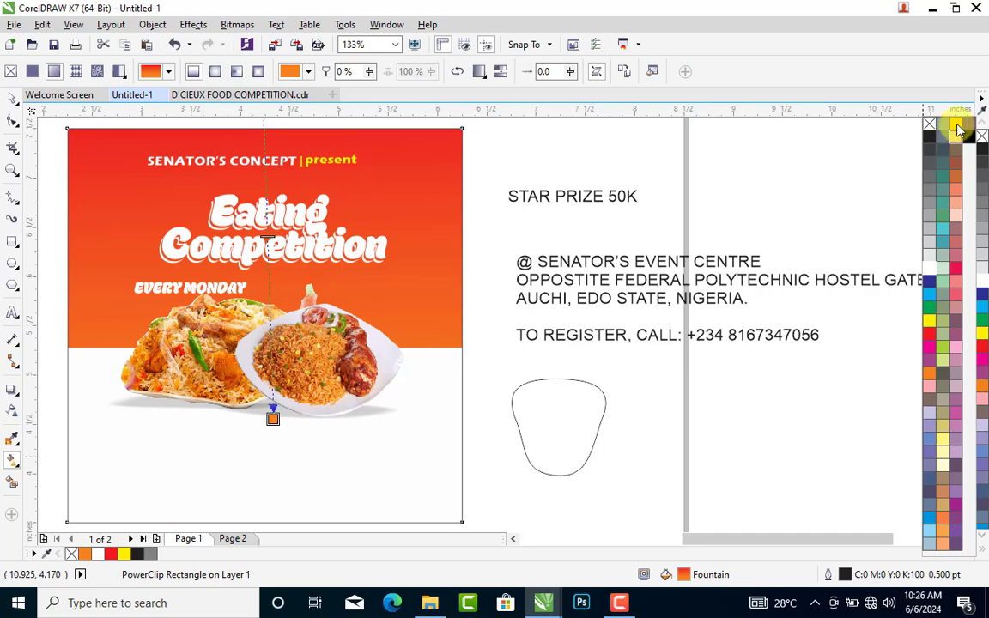
click(959, 128)
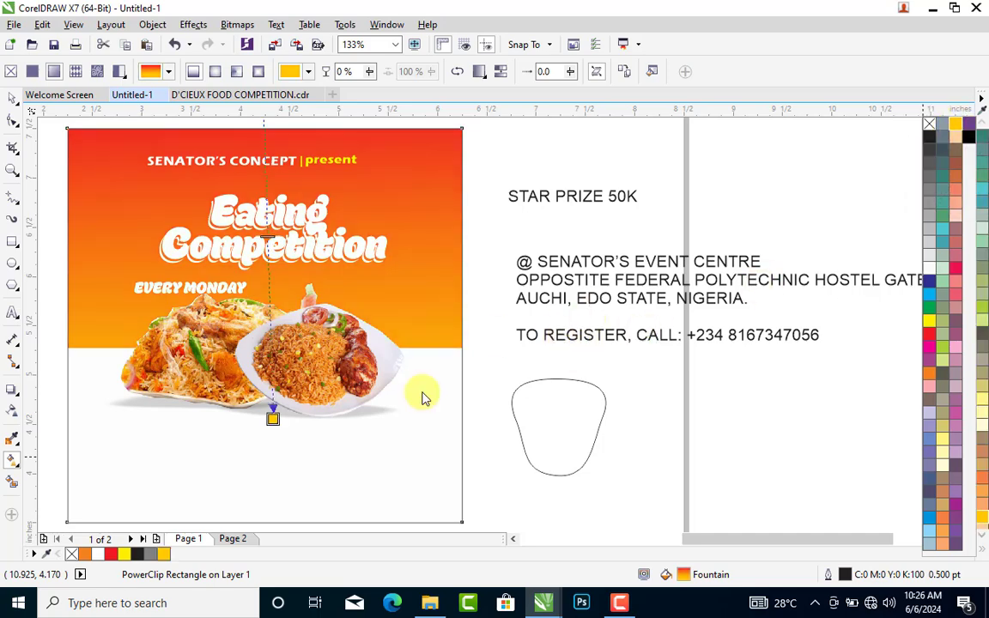
drag(274, 421, 267, 456)
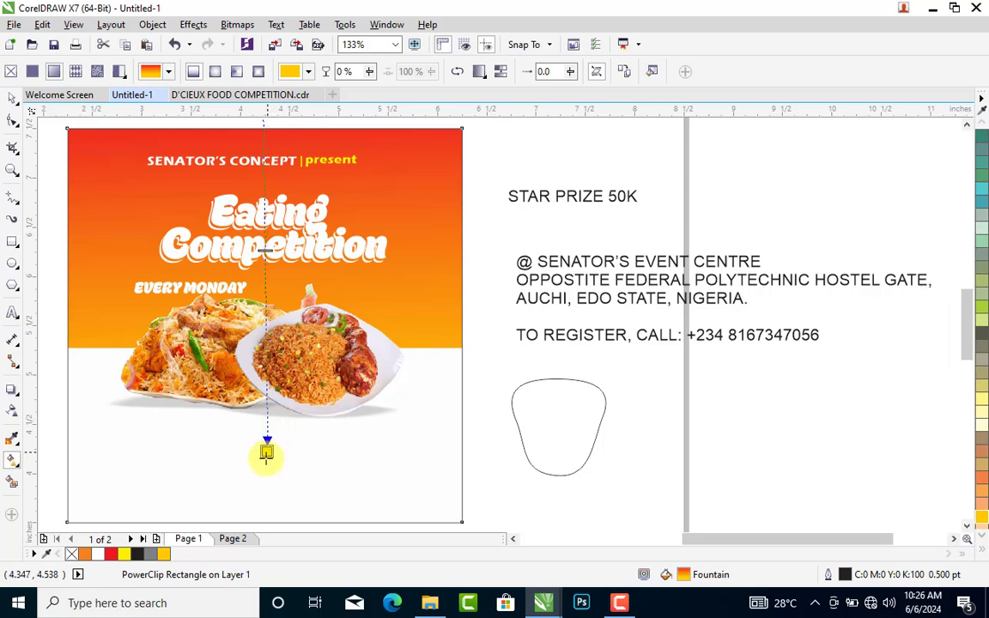
click(265, 461)
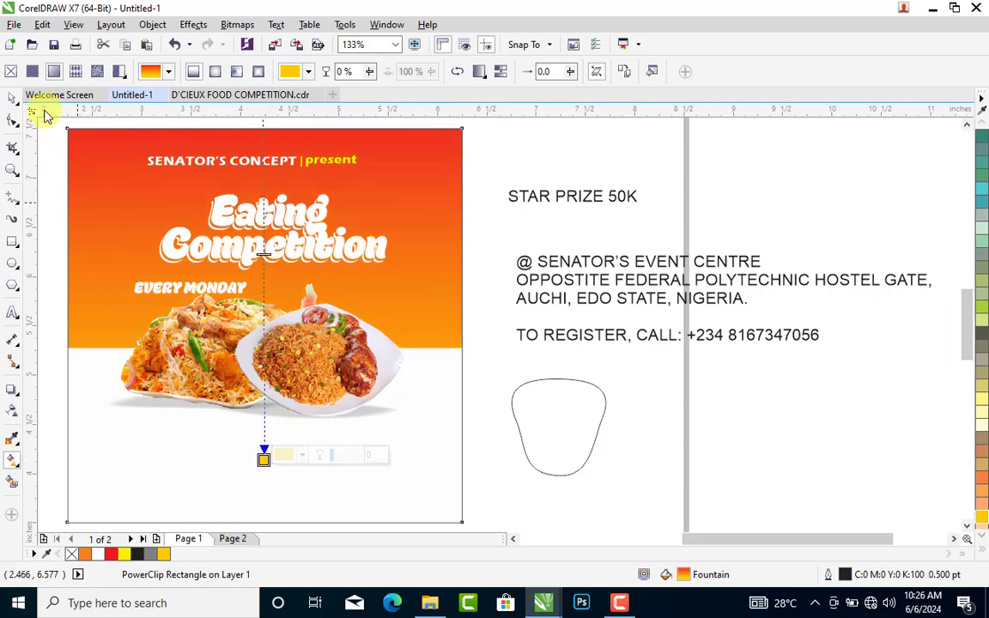
click(11, 100)
- Copy the background's gradient fill onto the tapered badge shape and extend the gradient's end below the shape
click(510, 197)
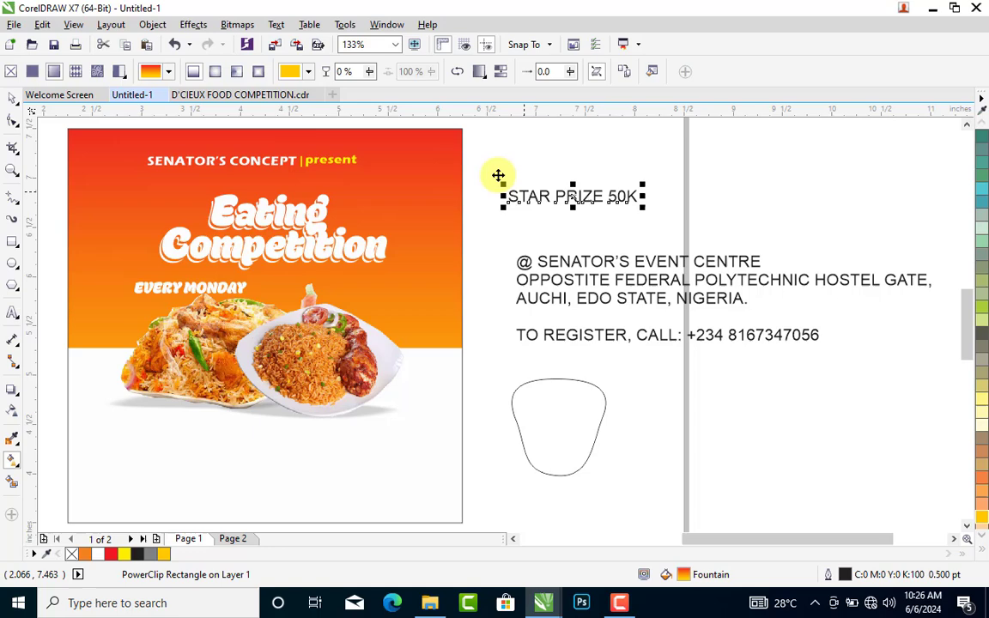
click(413, 192)
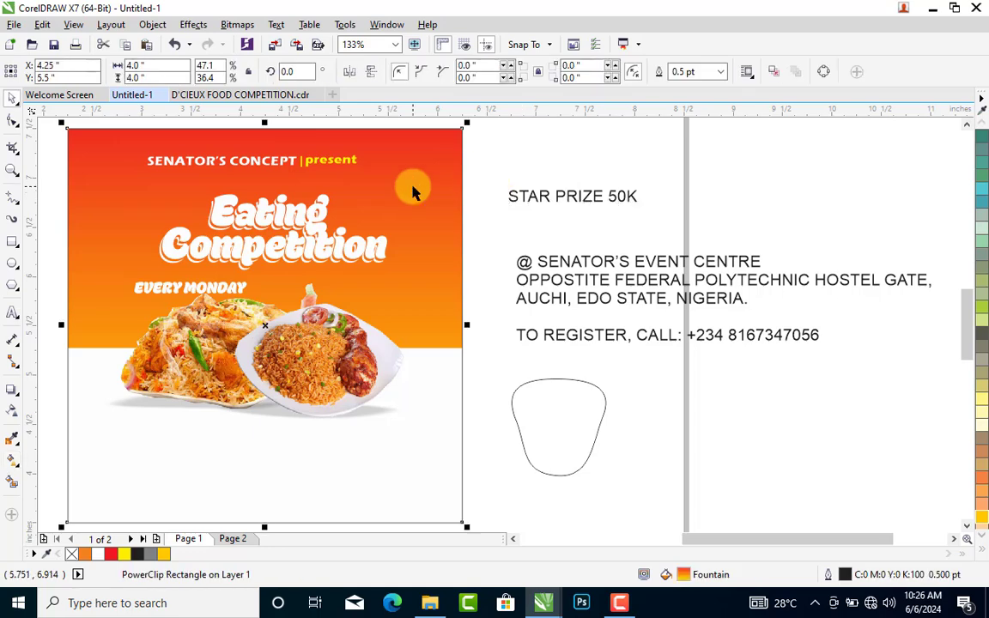
drag(412, 193, 548, 409)
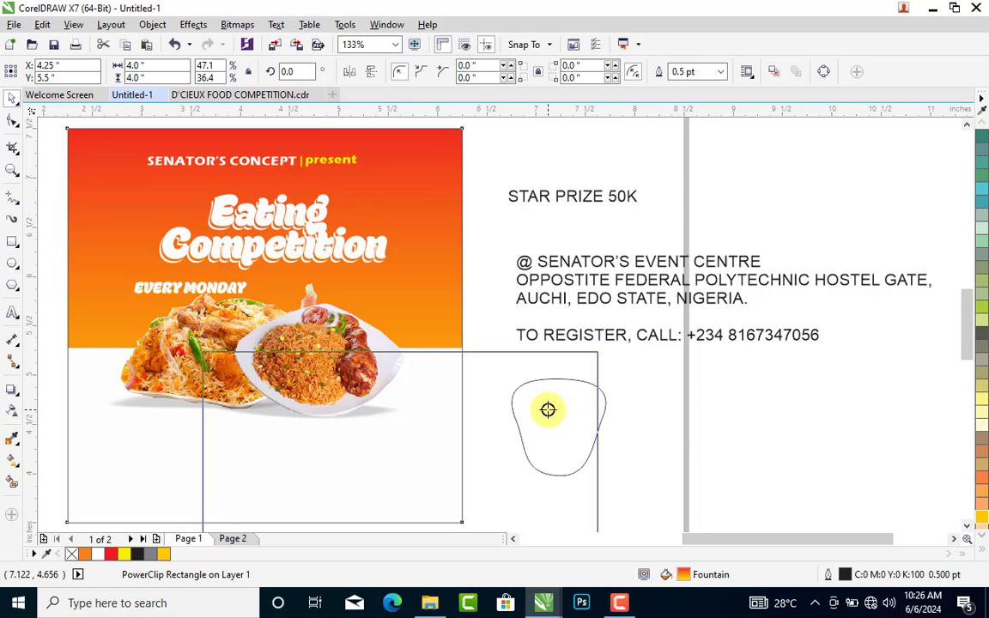
drag(548, 409, 549, 411)
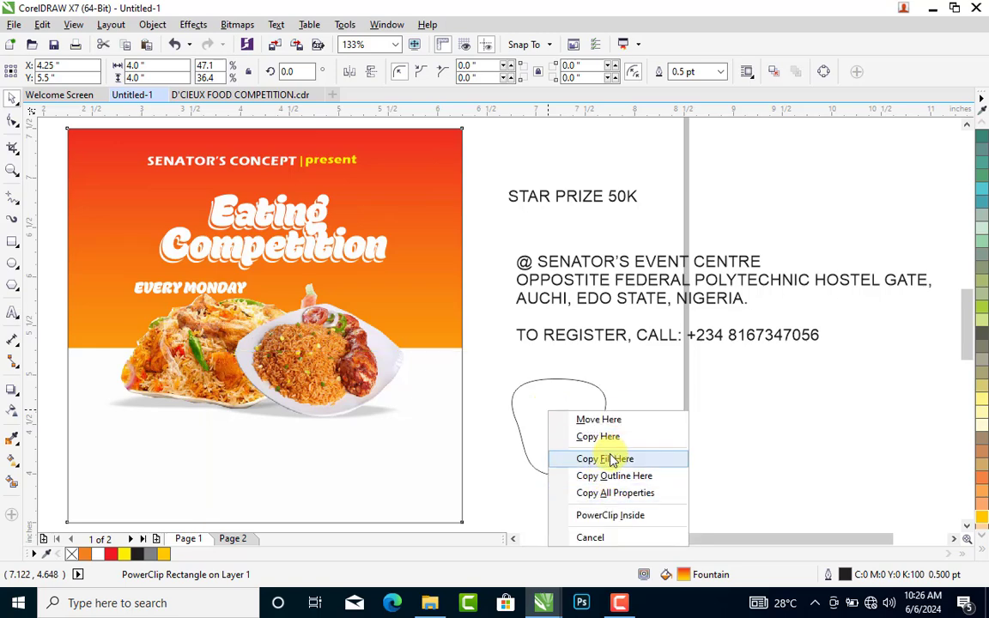
click(606, 459)
click(564, 414)
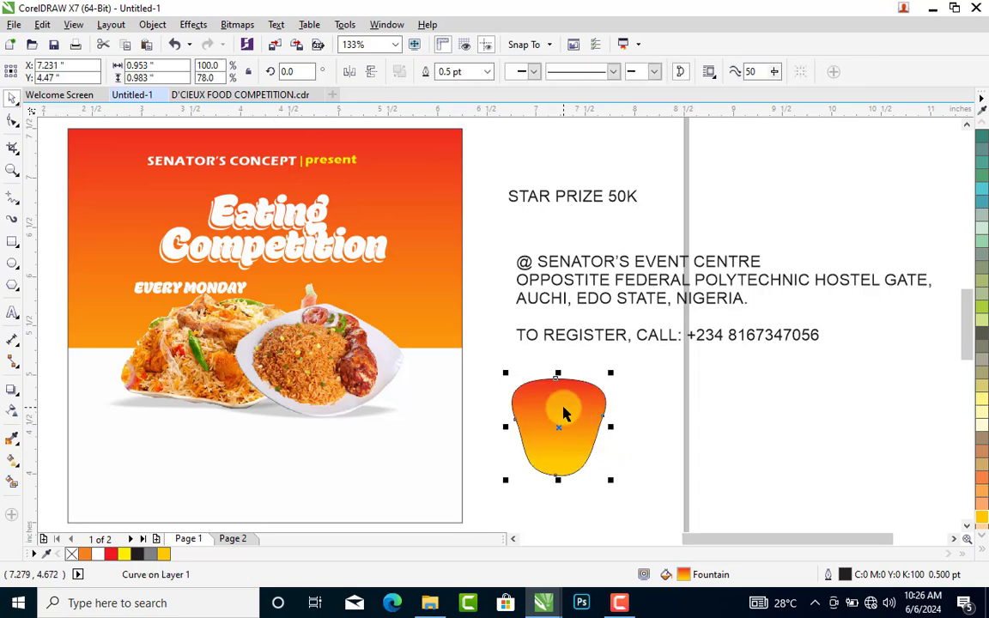
key(g)
drag(560, 400, 556, 509)
key(space)
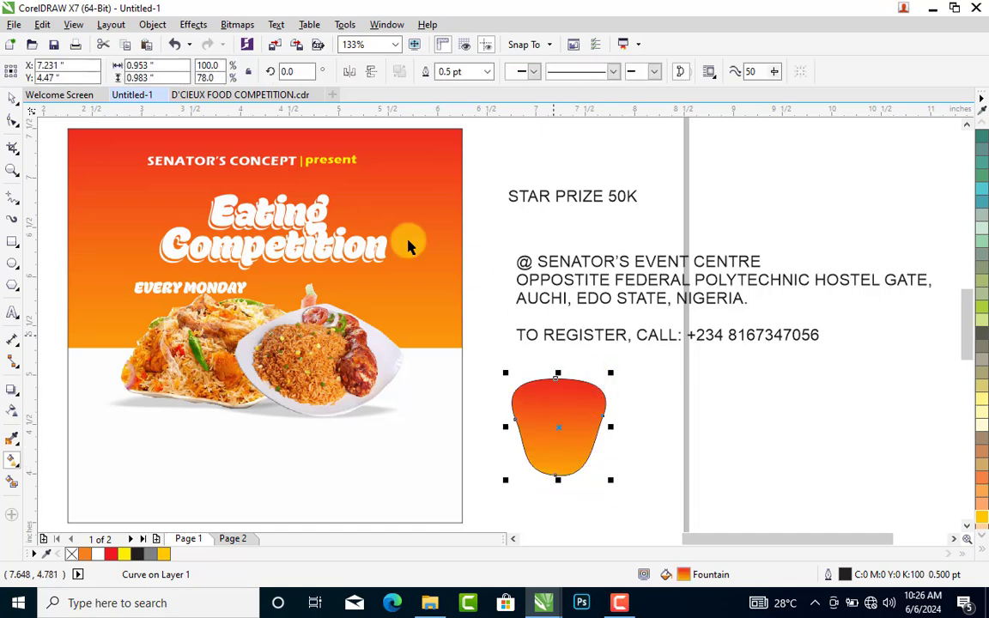
- Remove the badge shape's outline and move the shape closer to the flyer's right edge
click(528, 408)
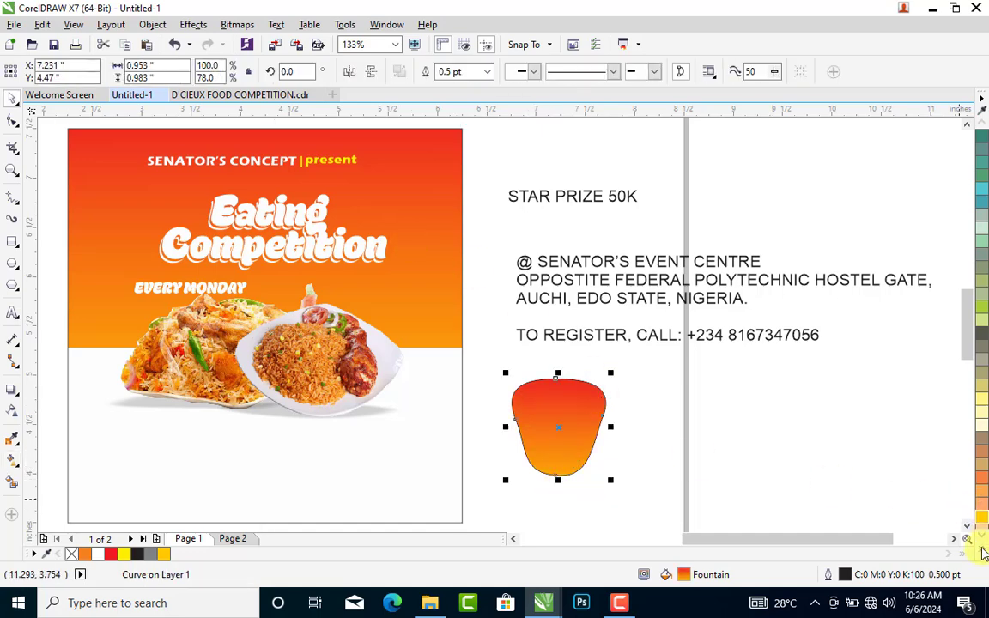
click(984, 554)
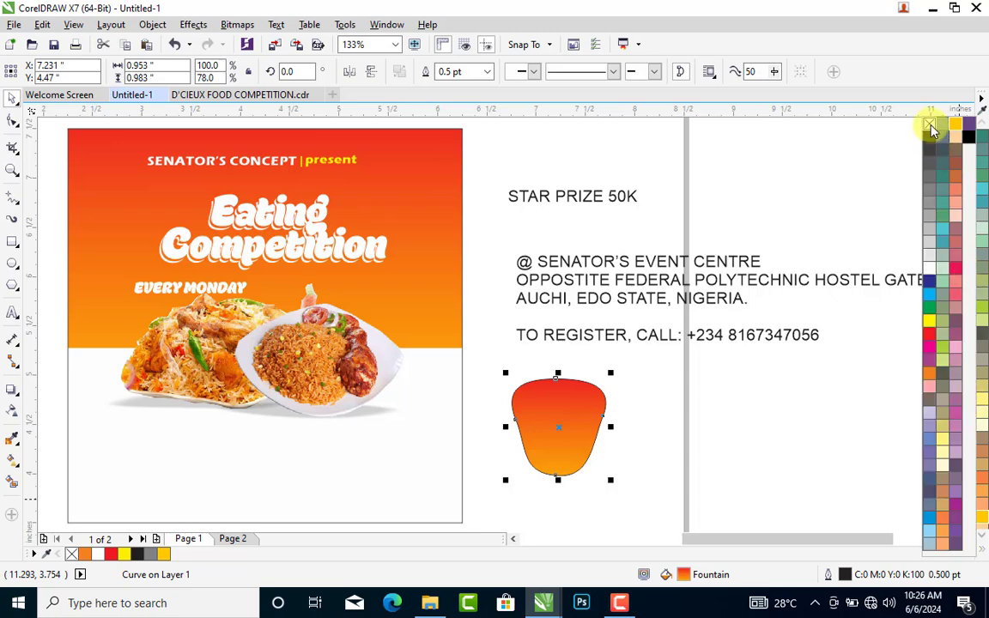
right_click(934, 129)
drag(540, 408, 504, 397)
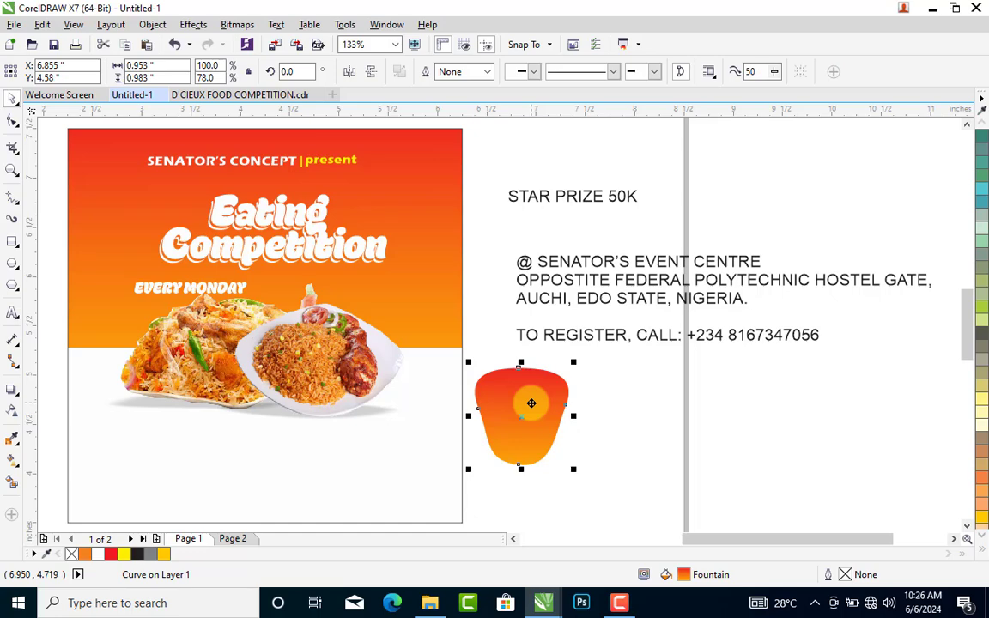
- Duplicate the badge shape slightly down and to the left, and trim the original behind with the offset copy
key(z)
drag(463, 355, 647, 514)
drag(426, 288, 449, 276)
key(ctrl+z)
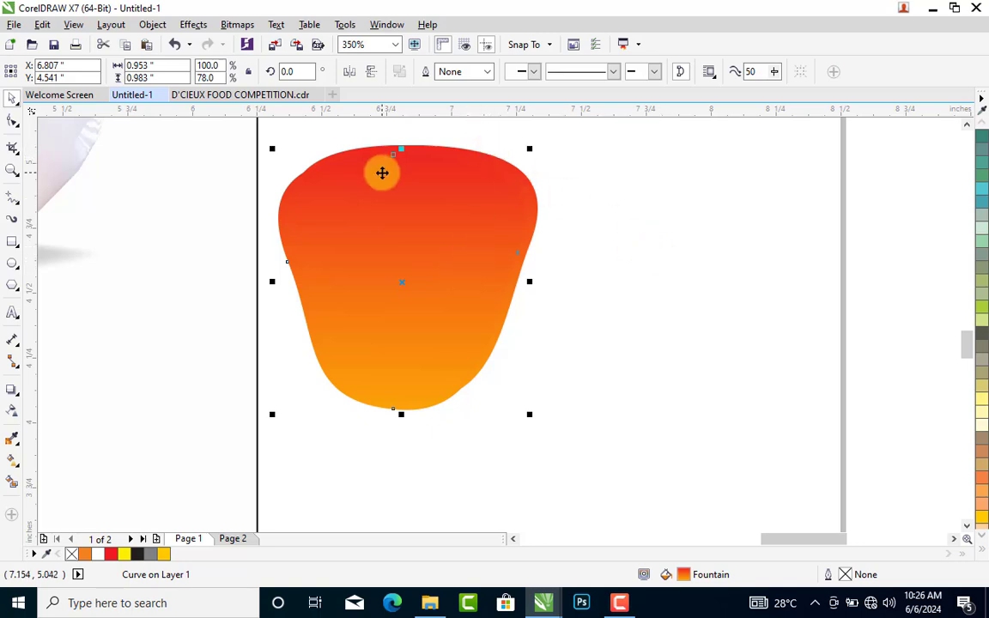
drag(411, 182, 417, 180)
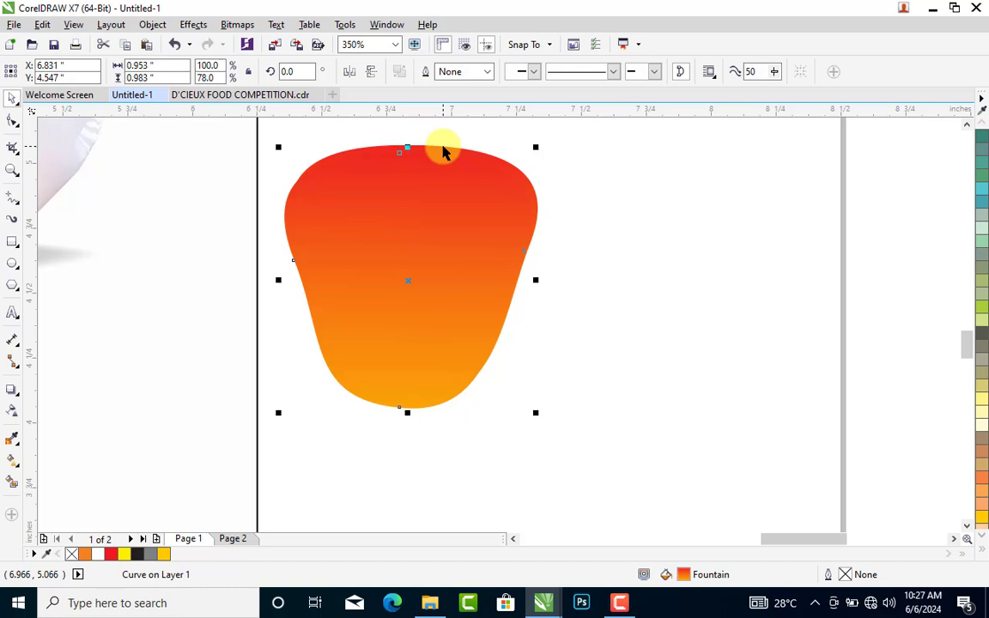
shift+click(443, 152)
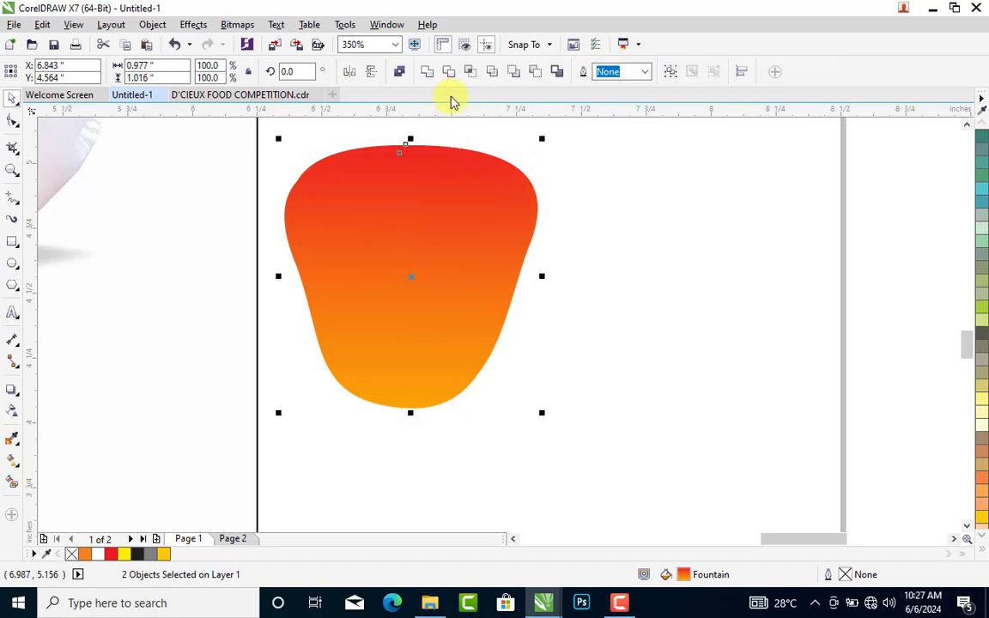
click(450, 73)
- Shift the front badge shape slightly left and down to leave a thin white gap beside the trimmed crescent
click(486, 217)
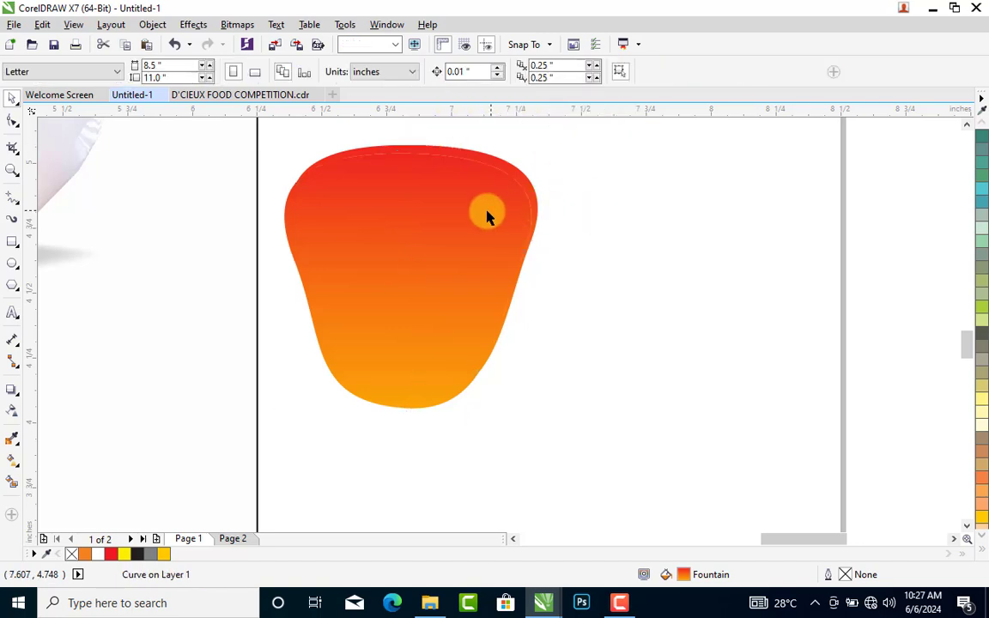
drag(487, 217, 481, 220)
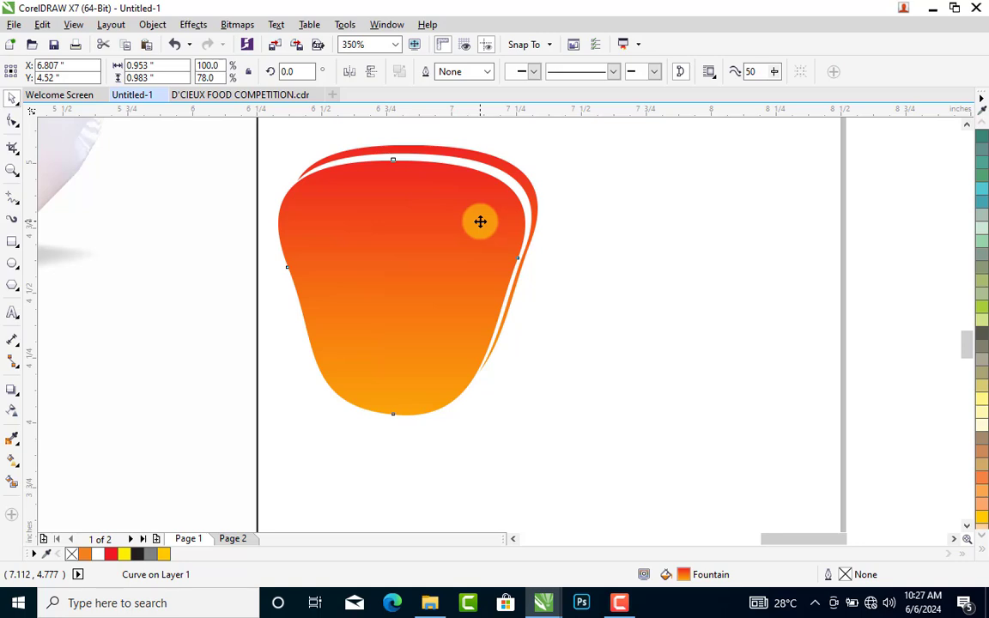
drag(479, 251, 475, 250)
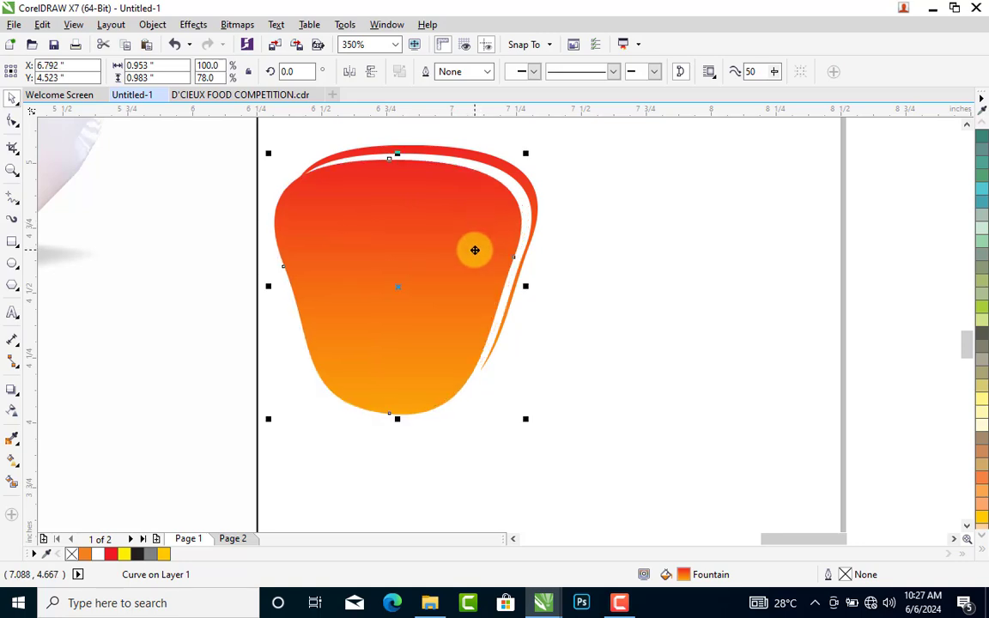
key(F4)
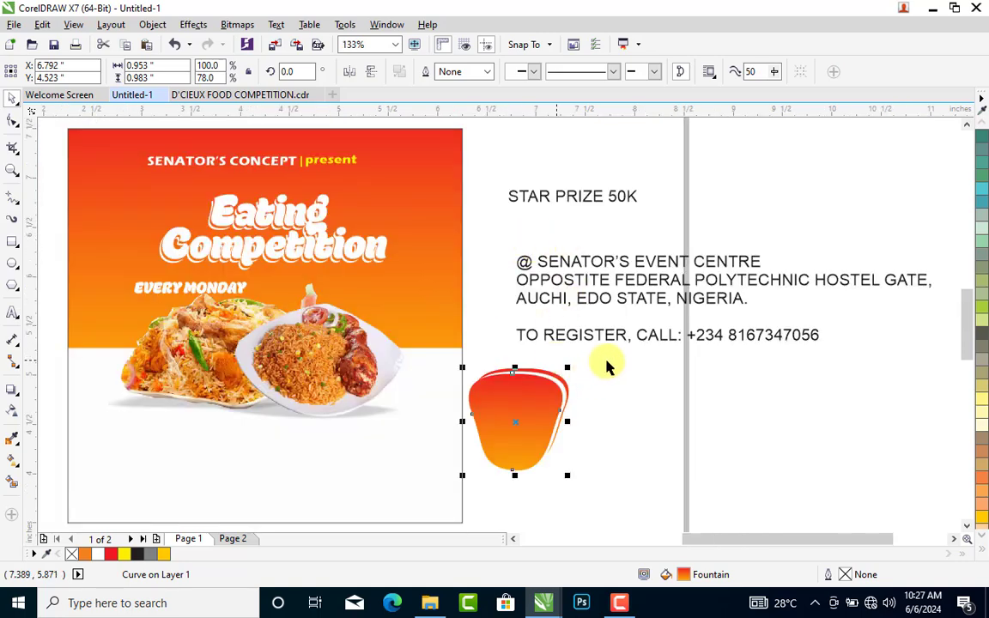
- Move both badge pieces into the flyer's lower right corner and scale them down to about 80%
drag(597, 358, 448, 507)
drag(538, 430, 412, 455)
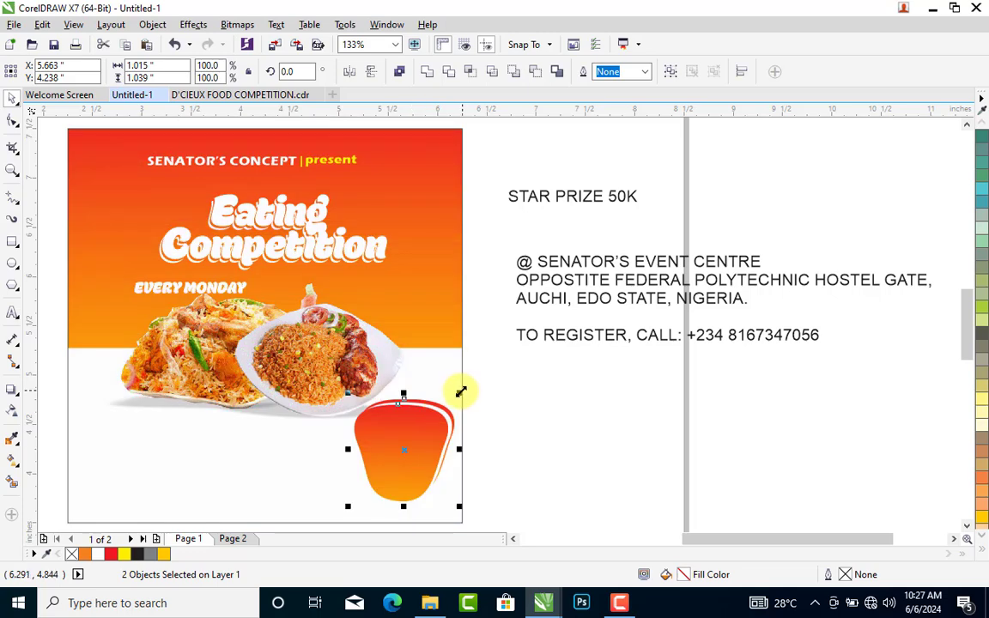
drag(455, 404, 290, 573)
click(476, 419)
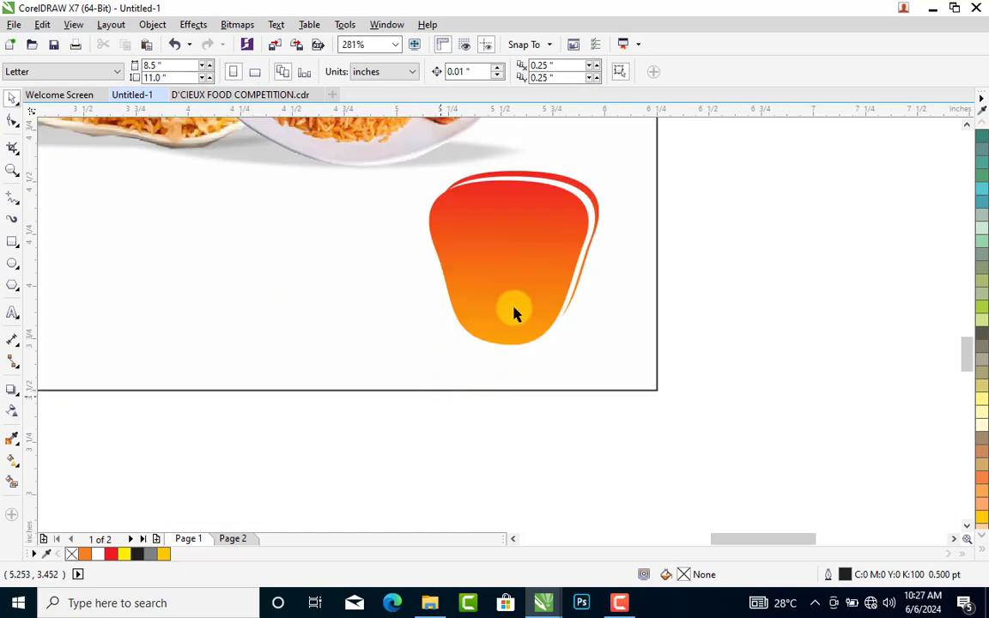
- Add a black drop shadow with 30 opacity and 15 feathering beneath the front badge shape, and break it apart
click(520, 305)
click(12, 390)
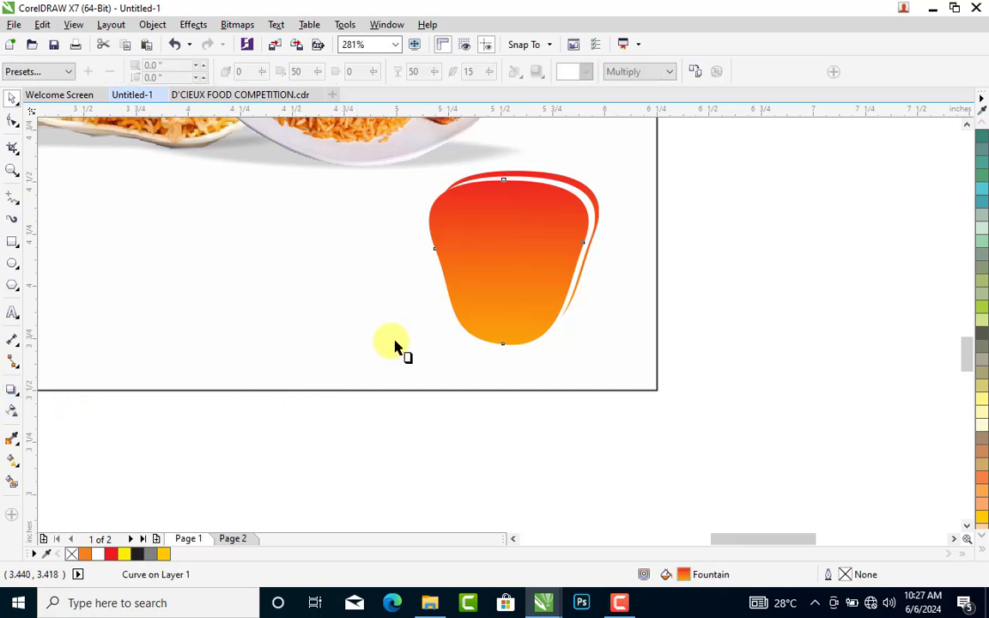
drag(509, 348, 507, 329)
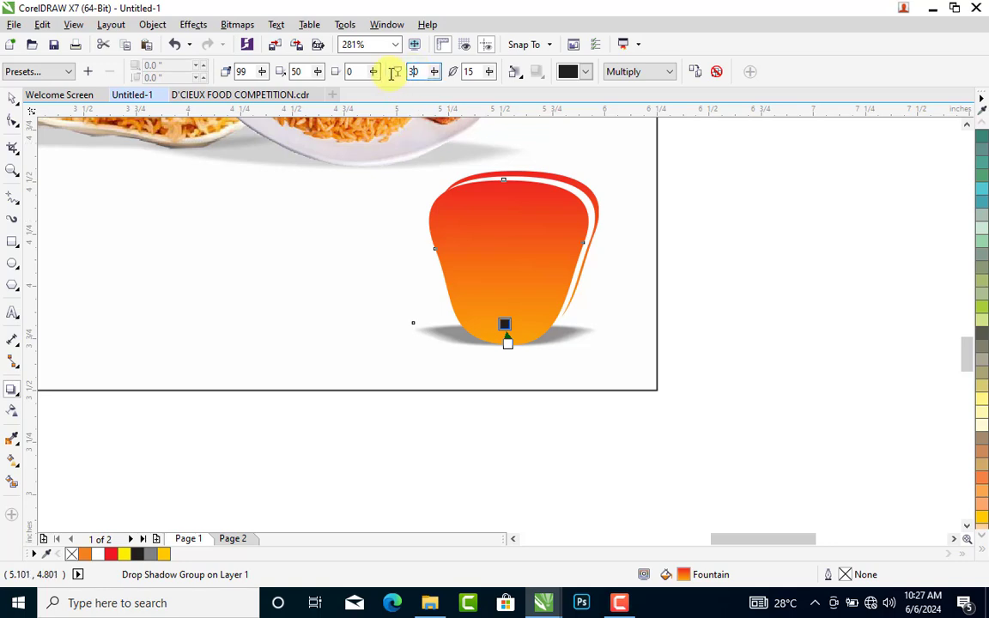
click(11, 100)
key(ctrl+k)
scroll(459, 439, down, 1)
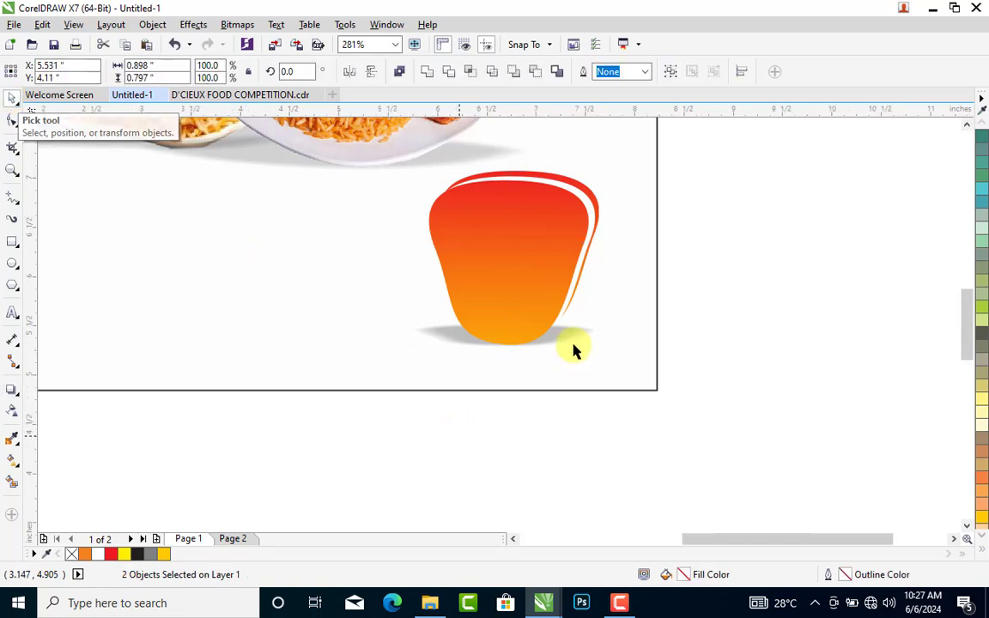
key(Escape)
- Place the STAR PRIZE 50K text over the upper part of the badge and set its font to Eras Bold ITC
click(410, 460)
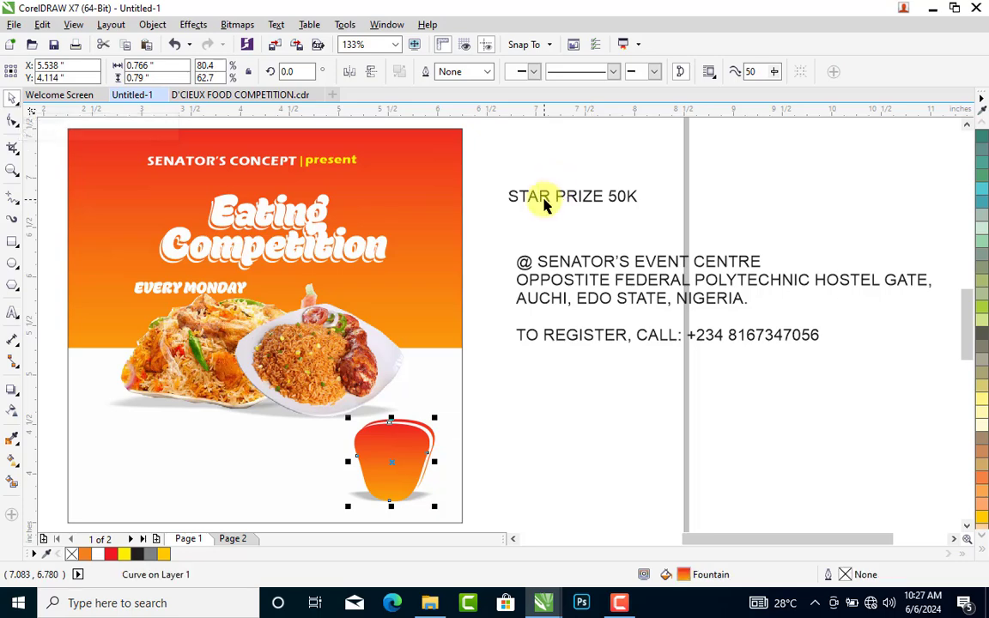
drag(544, 207, 408, 450)
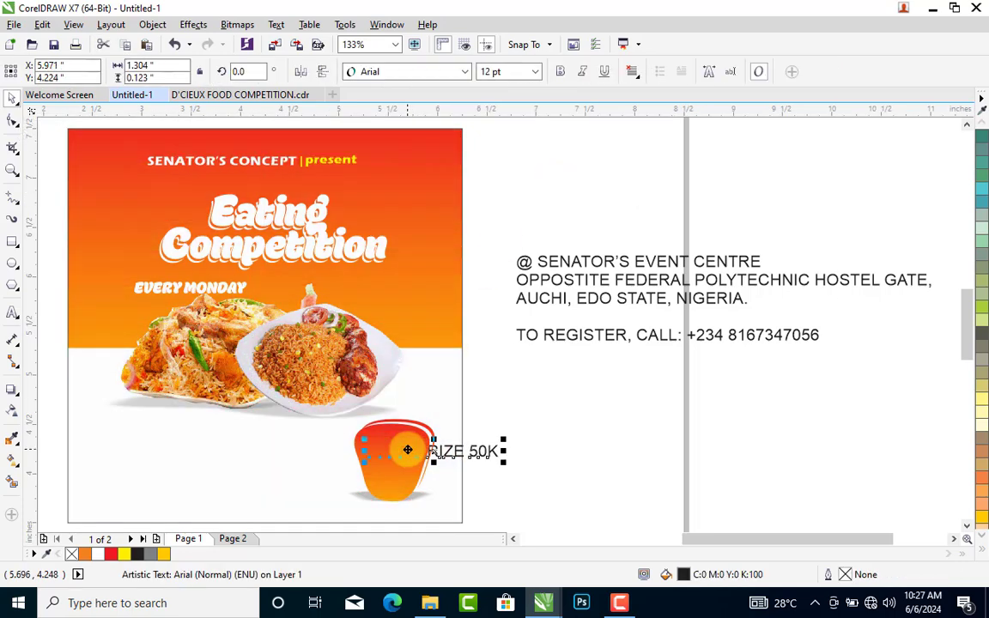
key(F2)
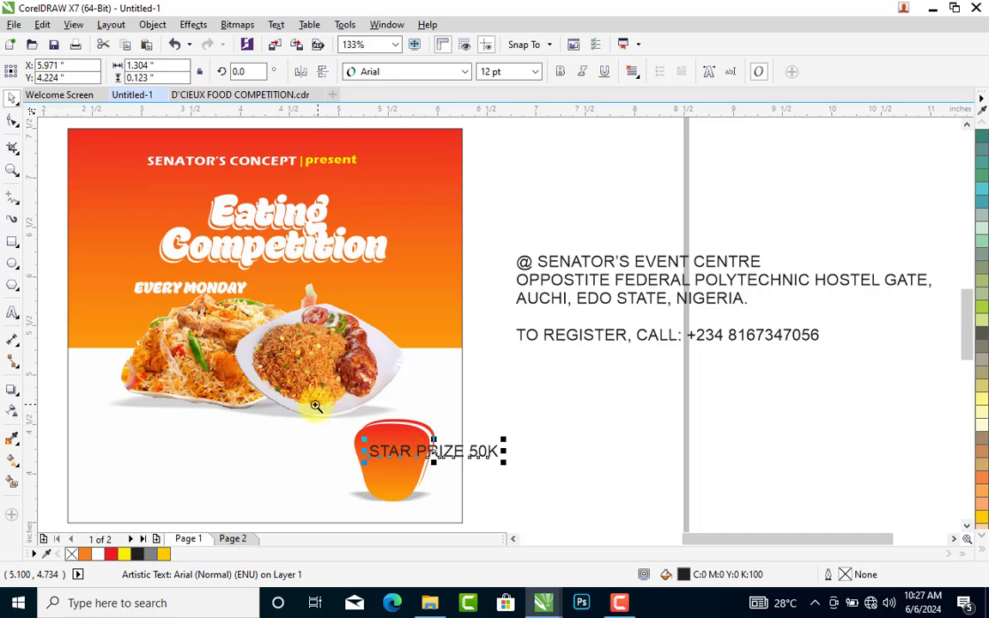
drag(316, 405, 465, 521)
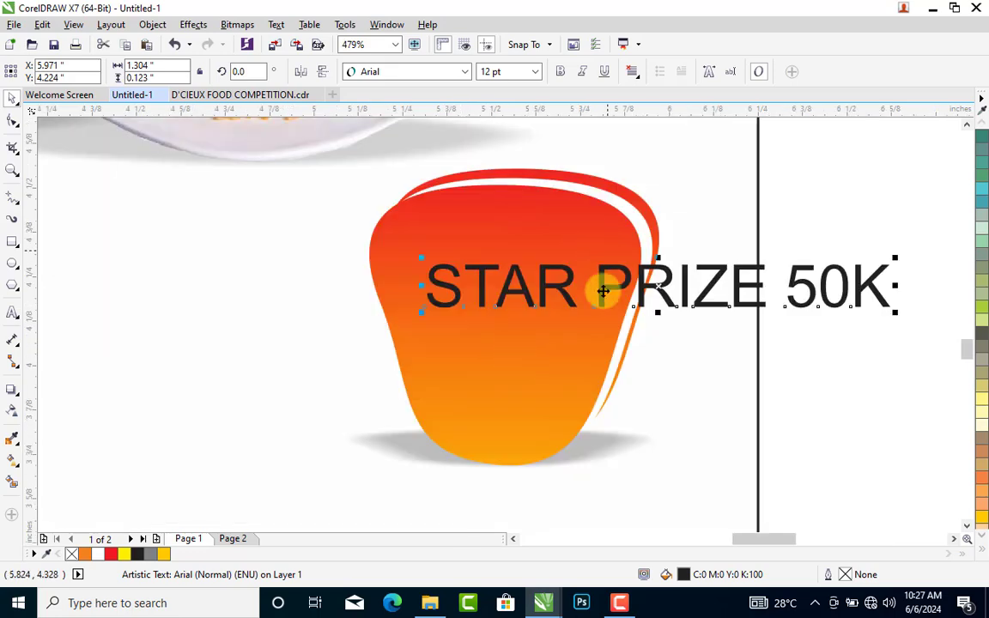
click(426, 73)
mouse_move(410, 133)
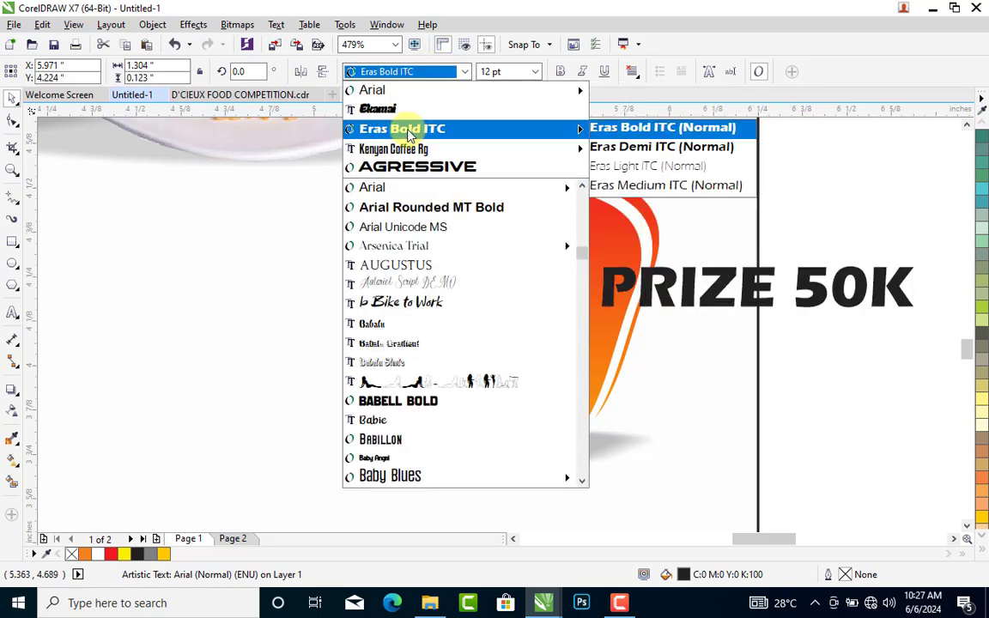
click(409, 133)
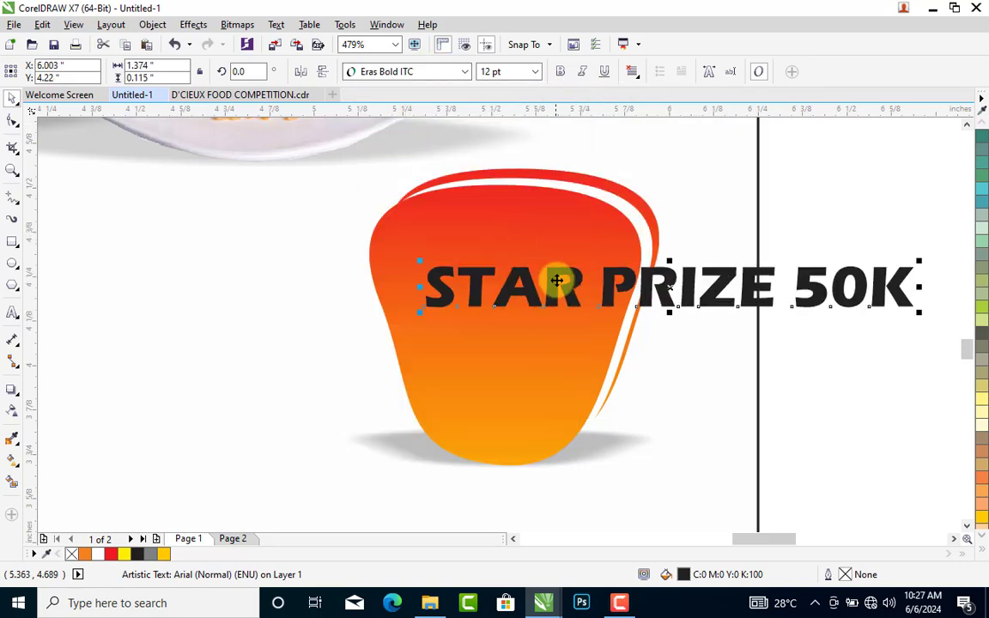
drag(554, 269, 550, 252)
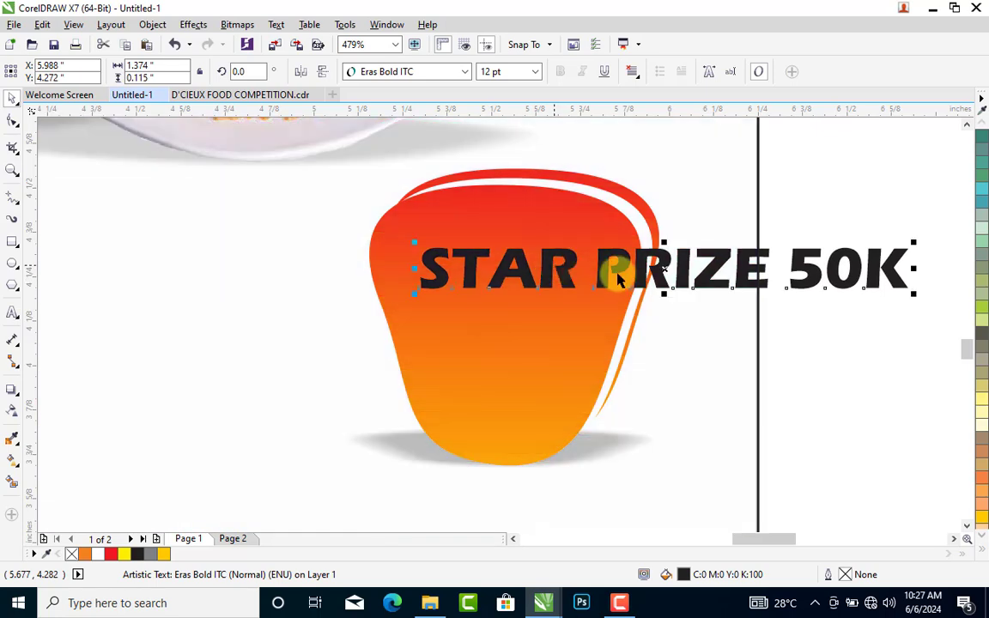
- Split the badge text into separate STAR, PRIZE and 50K lines, break them apart, and move PRIZE up close beneath STAR
double_click(604, 267)
key(Return)
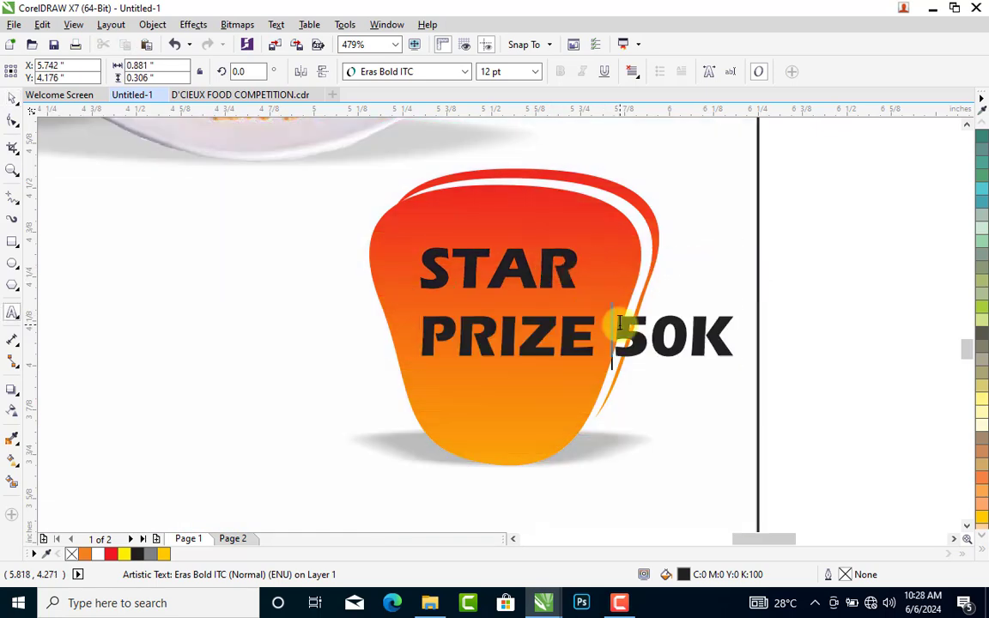
key(Return)
key(ctrl+k)
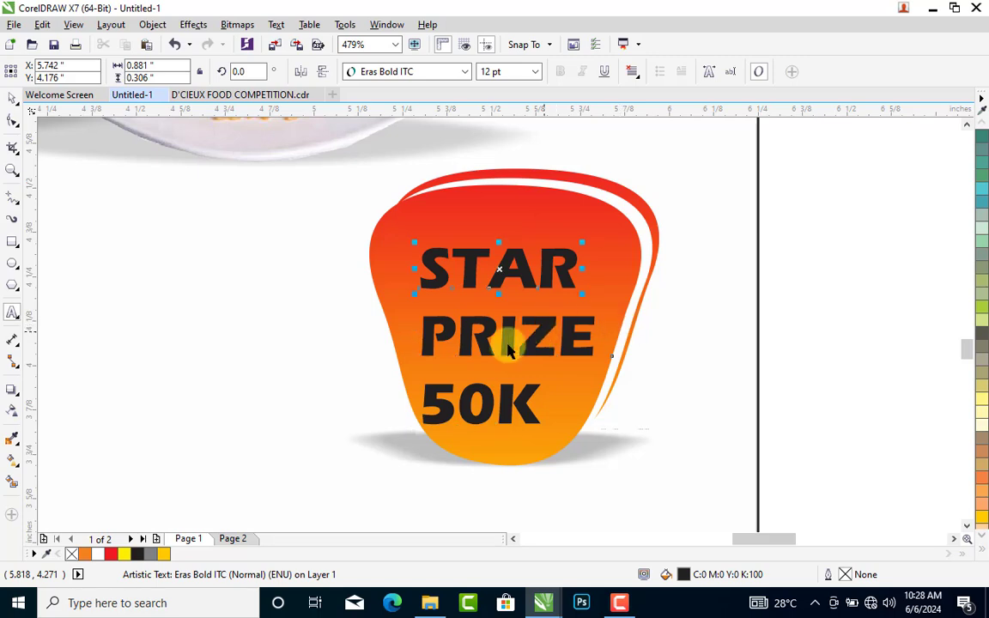
key(ctrl+space)
drag(508, 341, 507, 320)
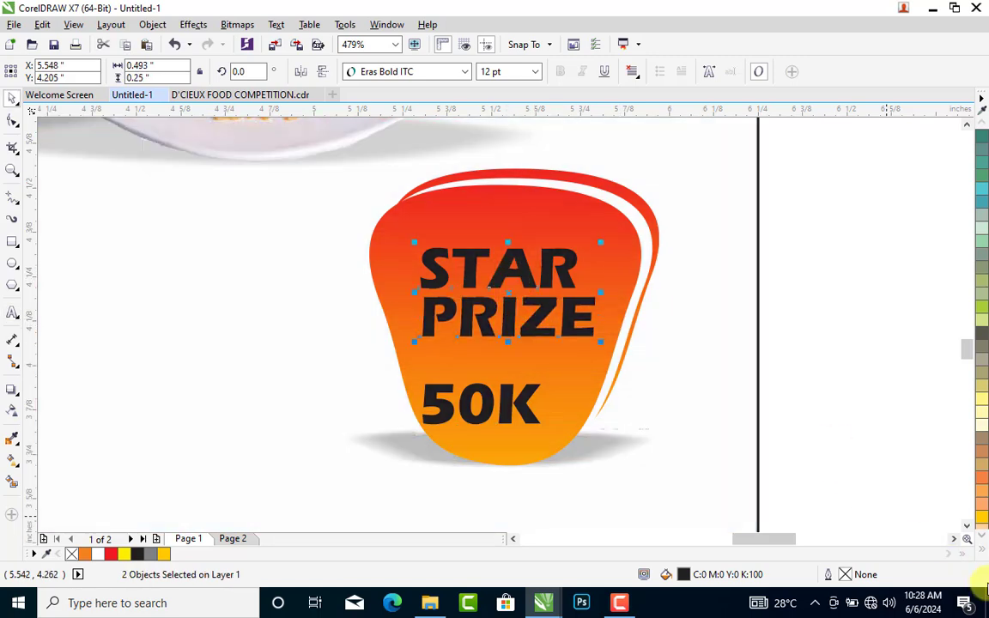
- Fill the STAR and PRIZE lines with white and shift them together slightly up on the badge
click(982, 541)
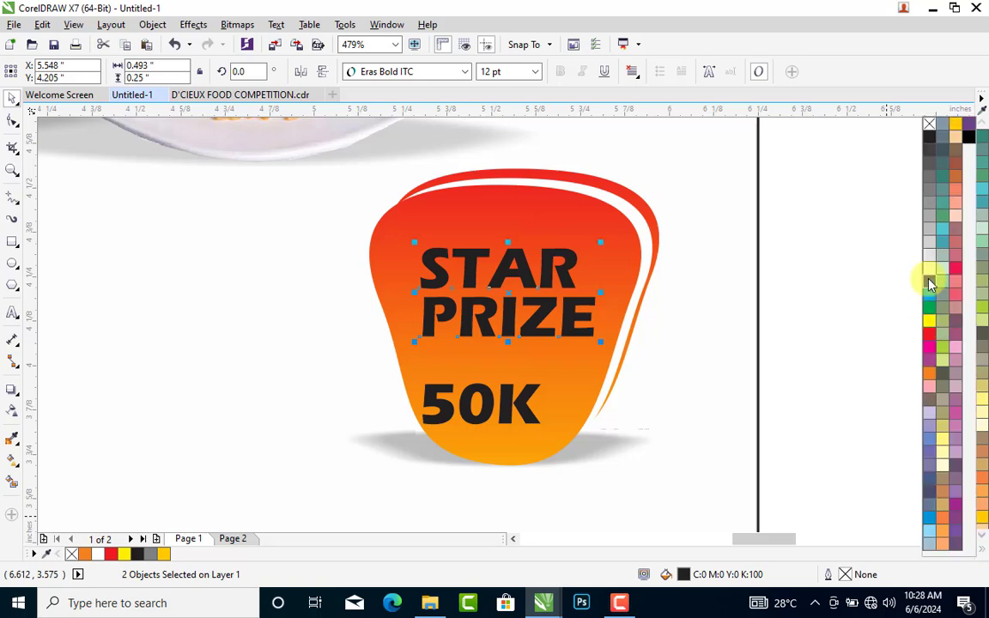
click(930, 270)
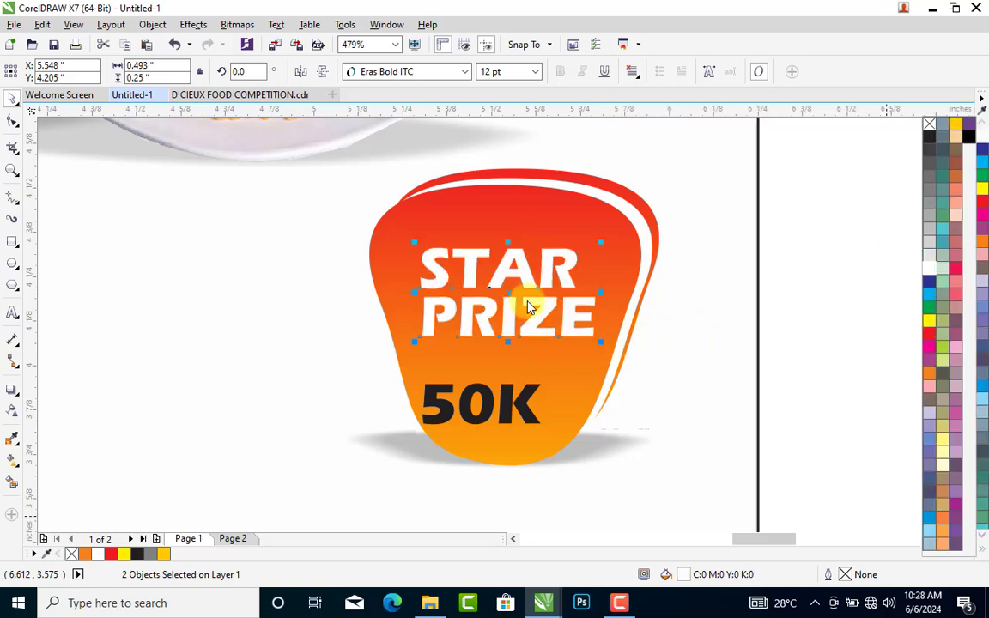
mouse_move(527, 279)
mouse_down()
mouse_move(512, 263)
mouse_move(530, 267)
mouse_up()
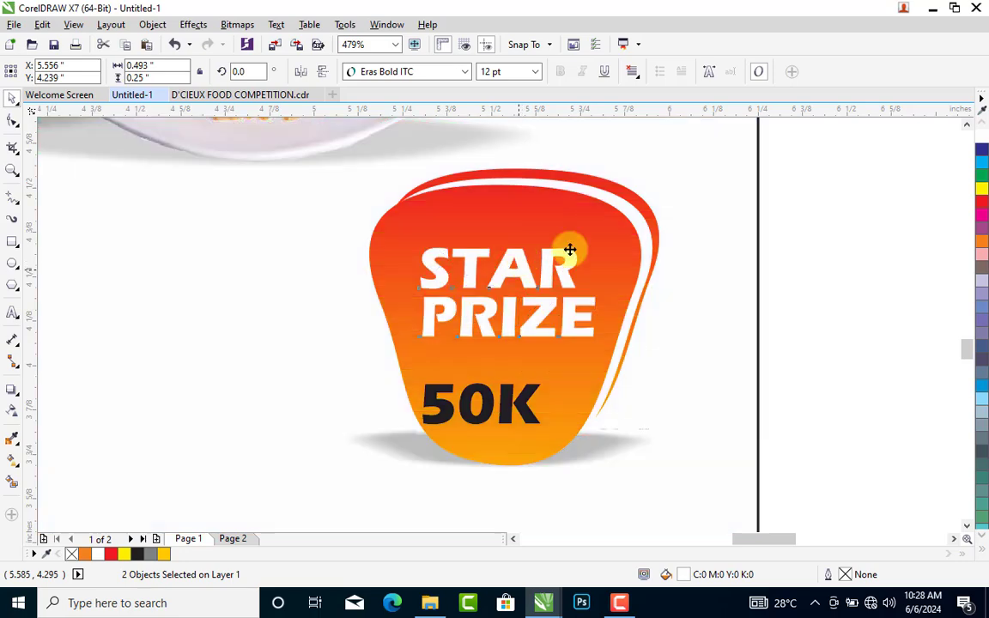
- Move 50K up directly beneath PRIZE and enlarge it to about 17 pt, matching the width of PRIZE
click(478, 411)
drag(489, 410, 498, 363)
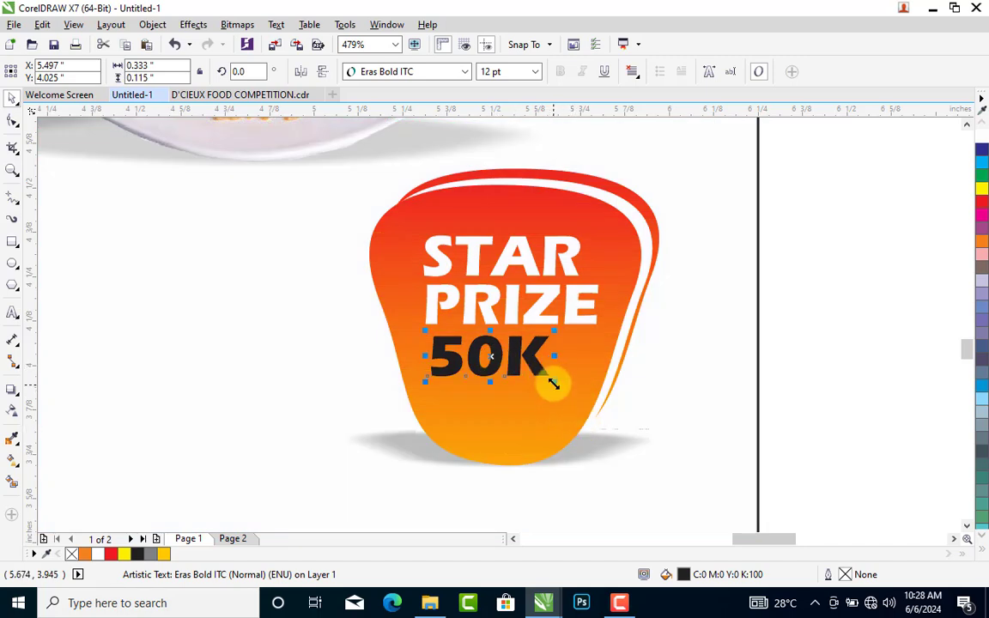
drag(586, 414, 600, 435)
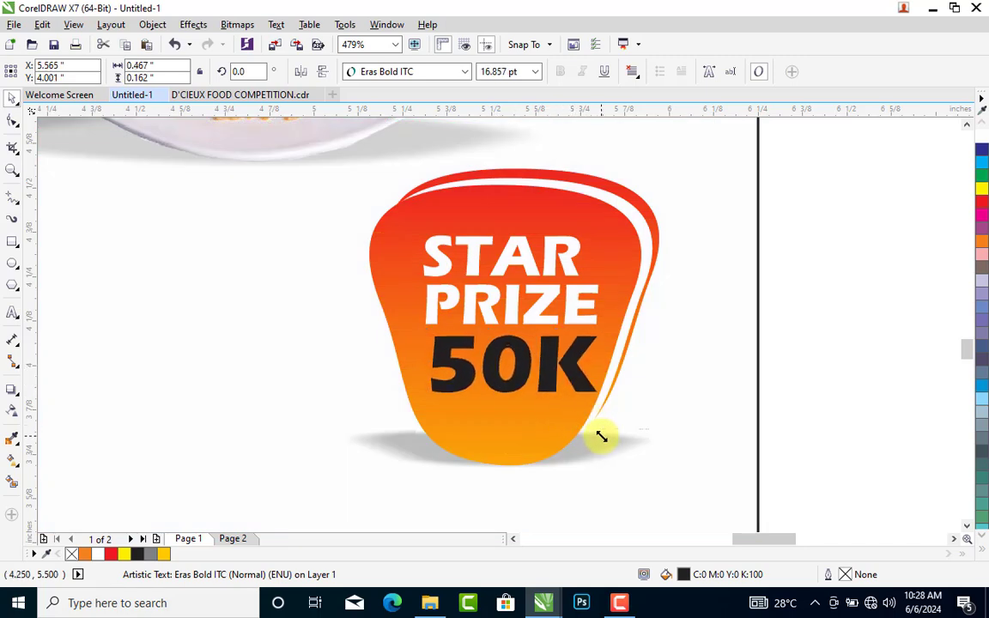
- Fill the 50K text on the prize badge with white and tighten its letter spacing
click(983, 141)
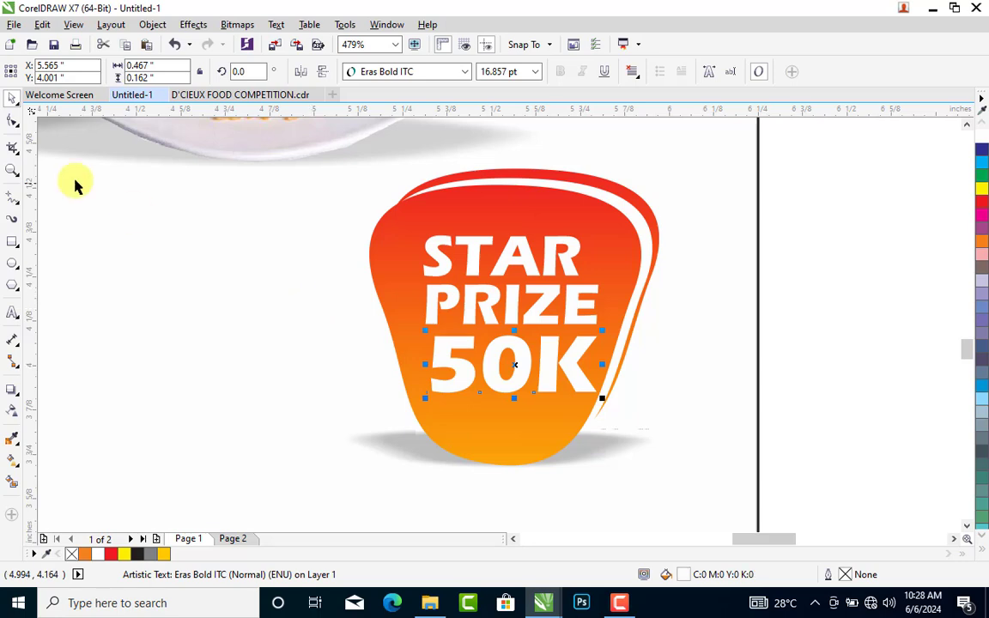
key(F10)
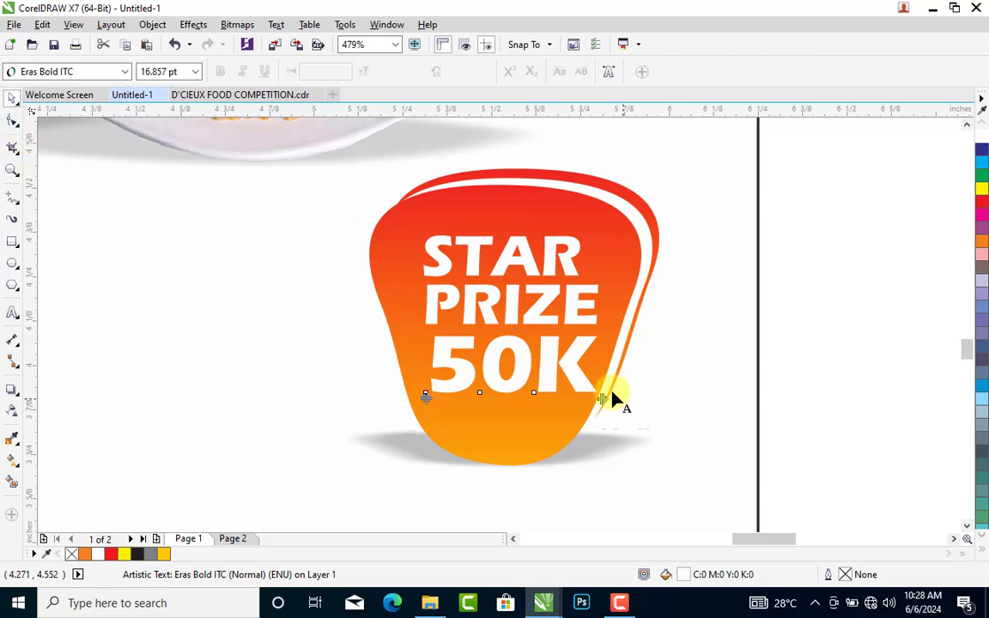
mouse_move(599, 401)
mouse_down()
mouse_move(573, 406)
mouse_move(582, 409)
mouse_up()
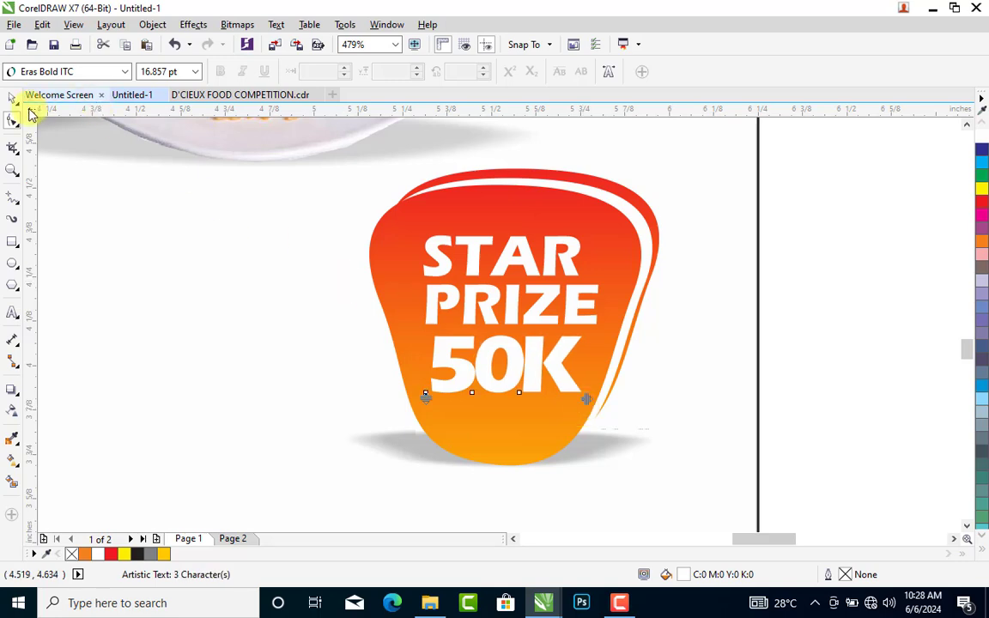
click(12, 98)
key(F4)
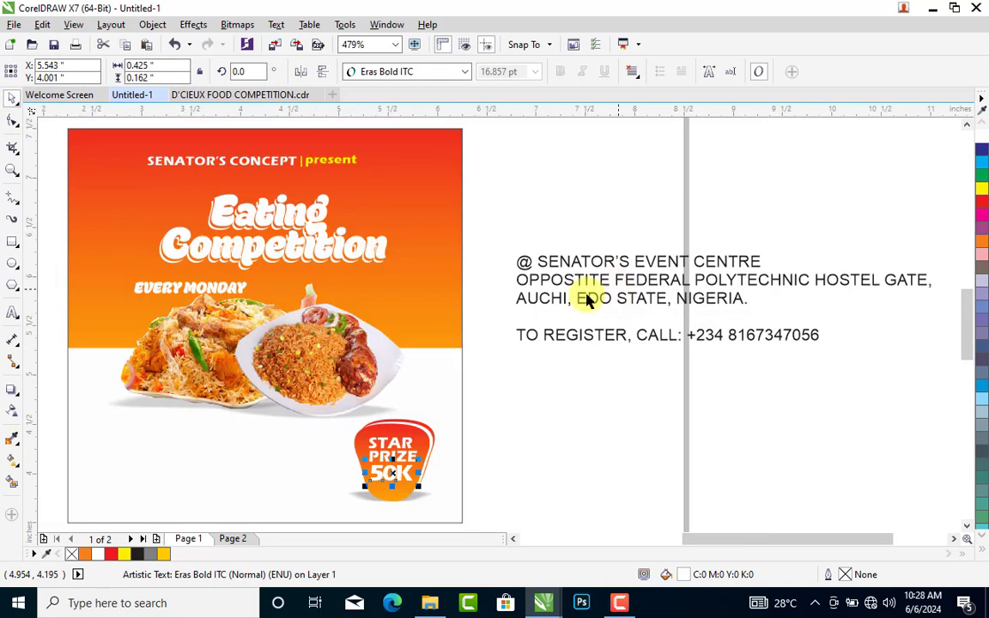
- Copy the badge's front gradient shape over the EVERY MONDAY text and enlarge the copy to about 1.06 × 1.09 in
drag(517, 384, 487, 395)
drag(334, 509, 328, 518)
click(409, 437)
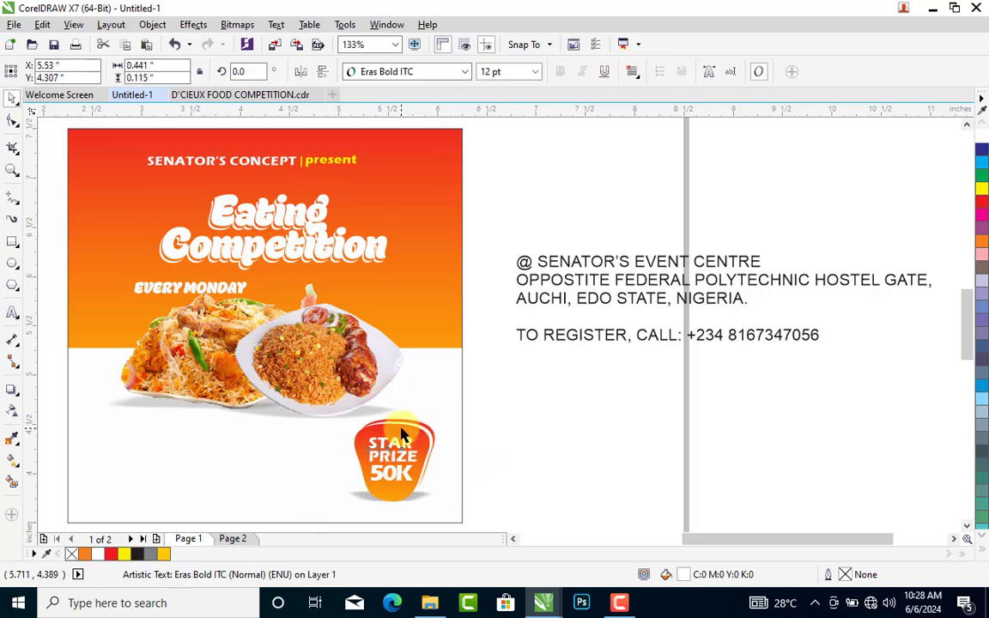
drag(401, 429, 181, 270)
key(F2)
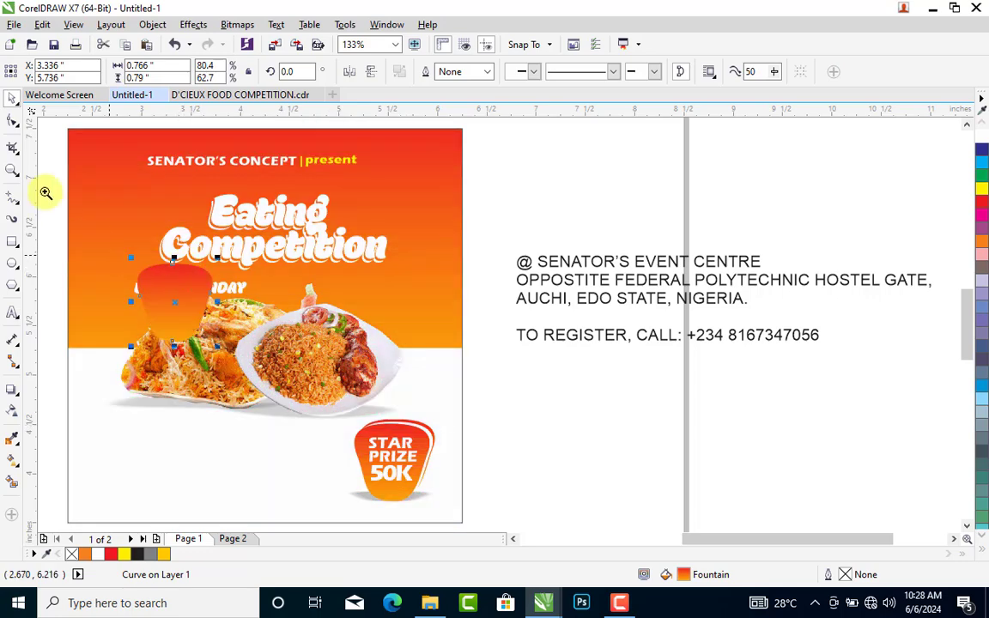
drag(43, 195, 469, 458)
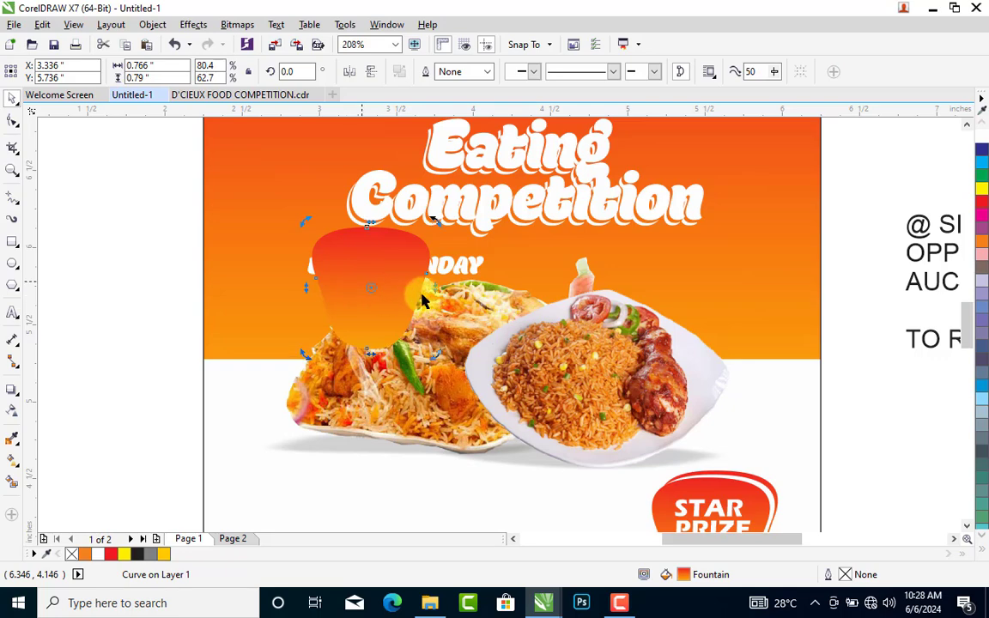
drag(435, 354, 481, 408)
drag(386, 283, 384, 286)
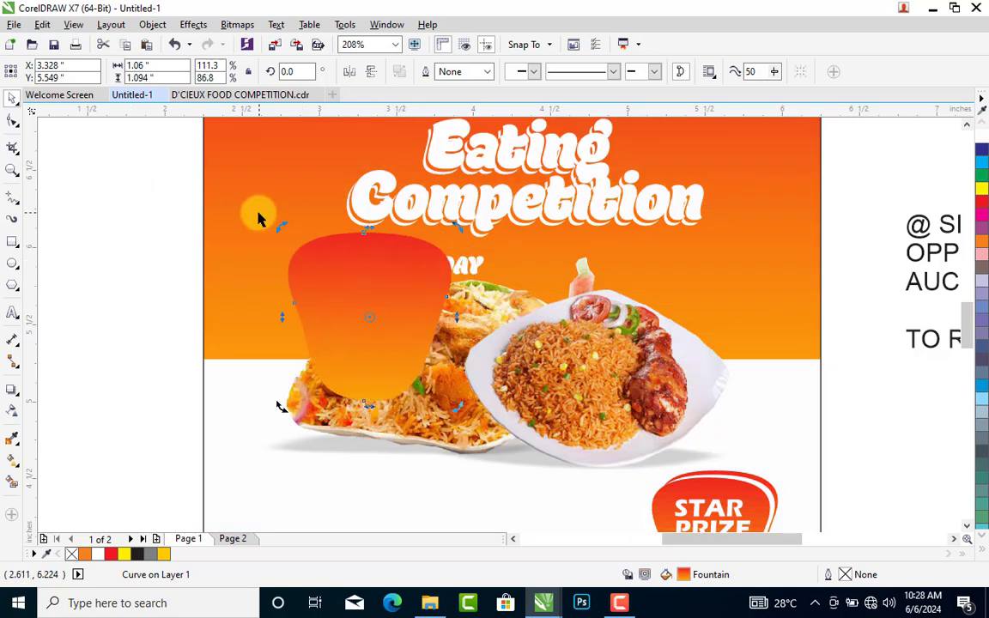
- Send the enlarged shape together with the poster background behind the EVERY MONDAY text and the food images
shift+click(206, 167)
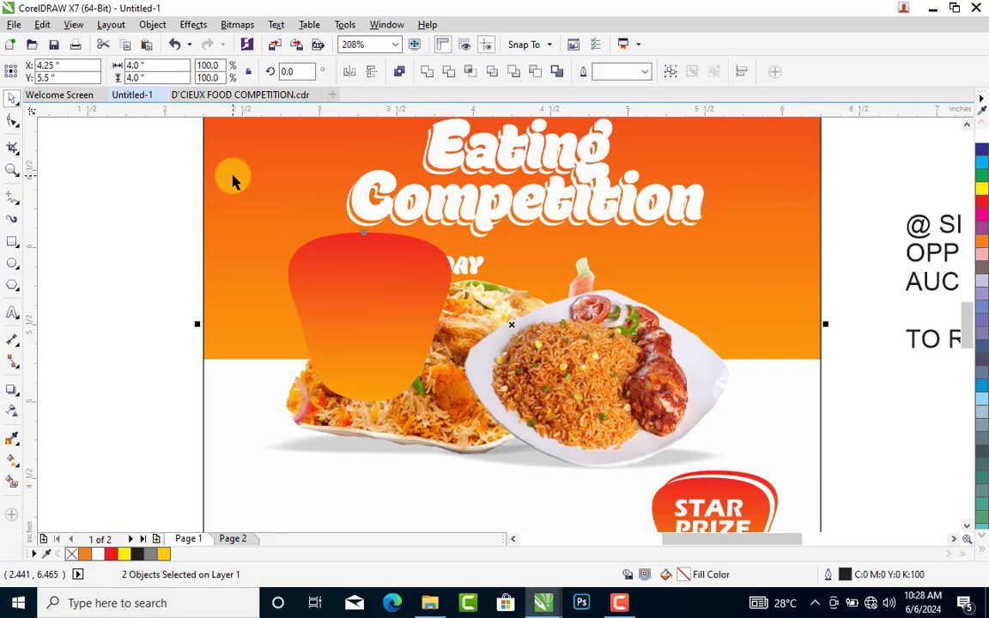
key(shift+Page_Down)
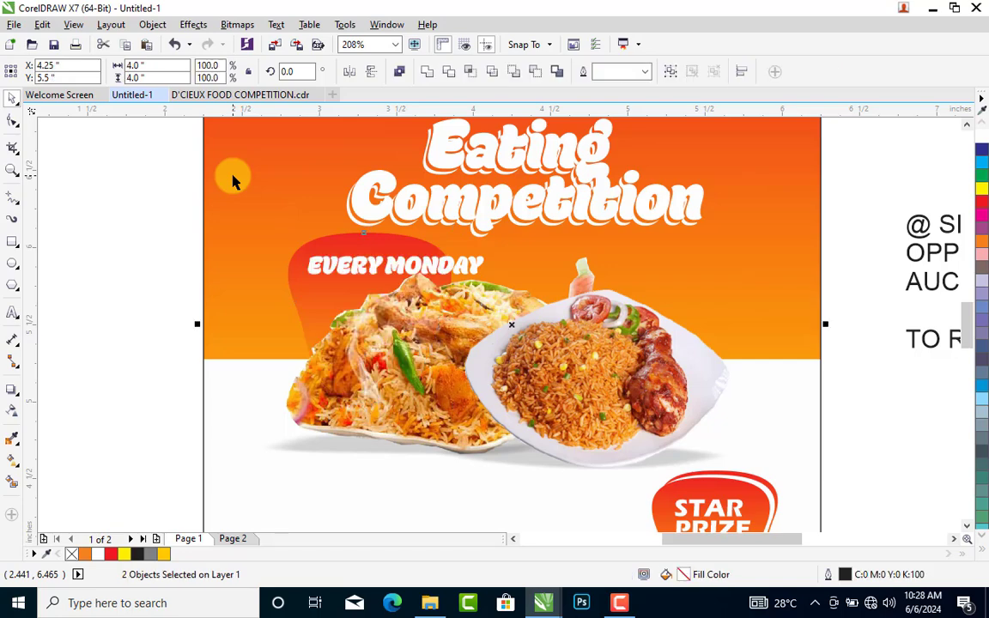
click(137, 230)
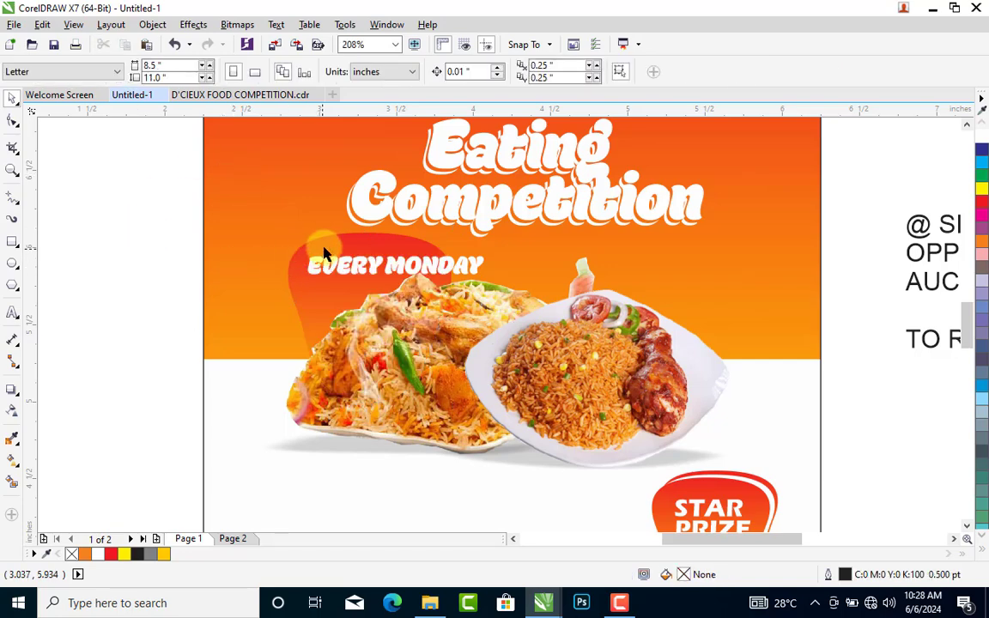
- Move the red start of the shape's gradient higher, up beside the Eating heading, to soften its red
click(360, 243)
key(g)
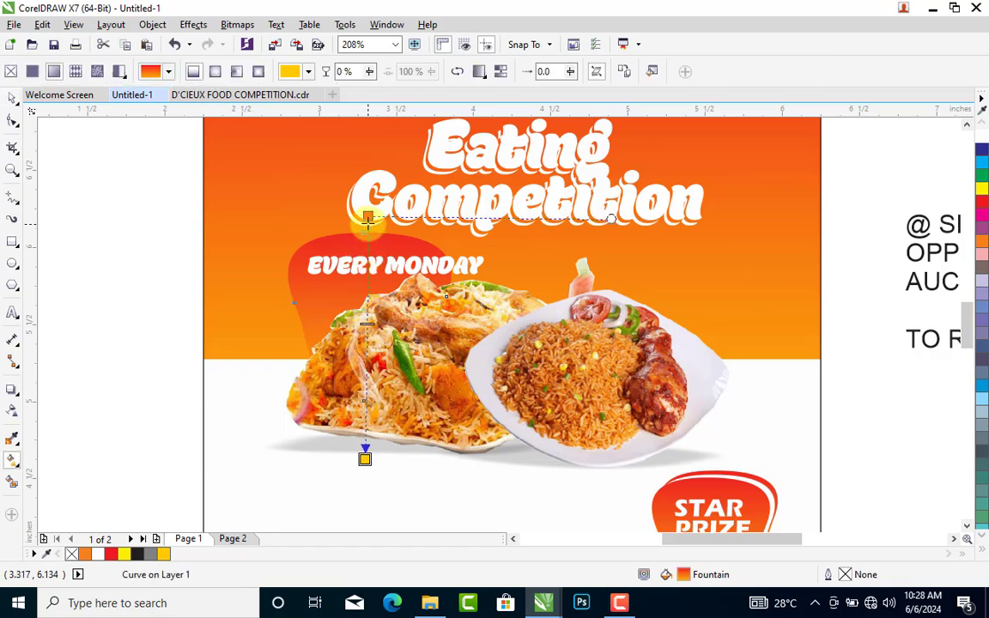
drag(368, 217, 353, 131)
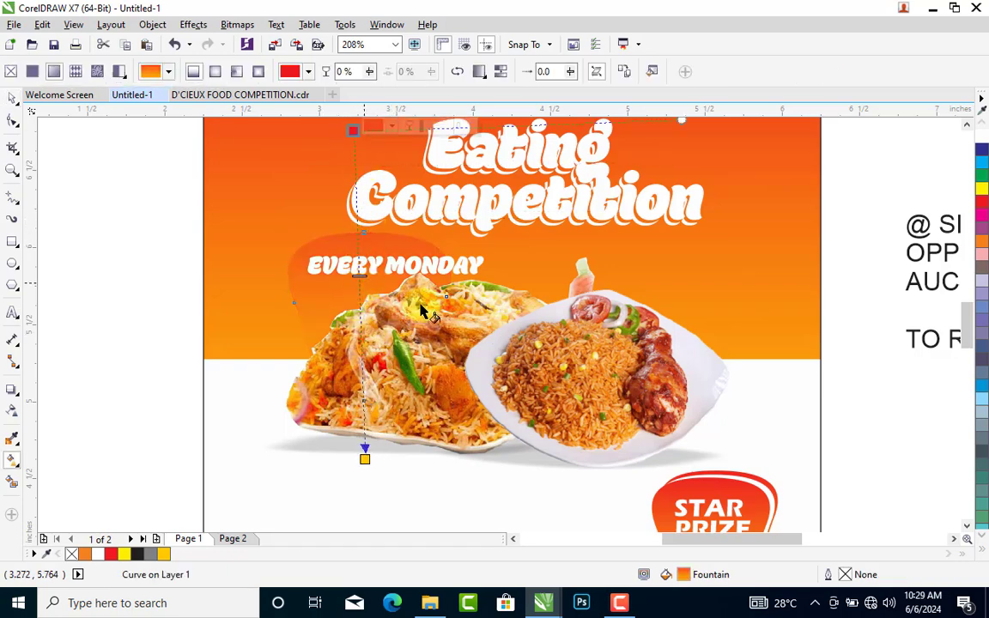
key(space)
- Split EVERY MONDAY into two stacked words, with EVERY centred above MONDAY and MONDAY filled yellow
click(391, 267)
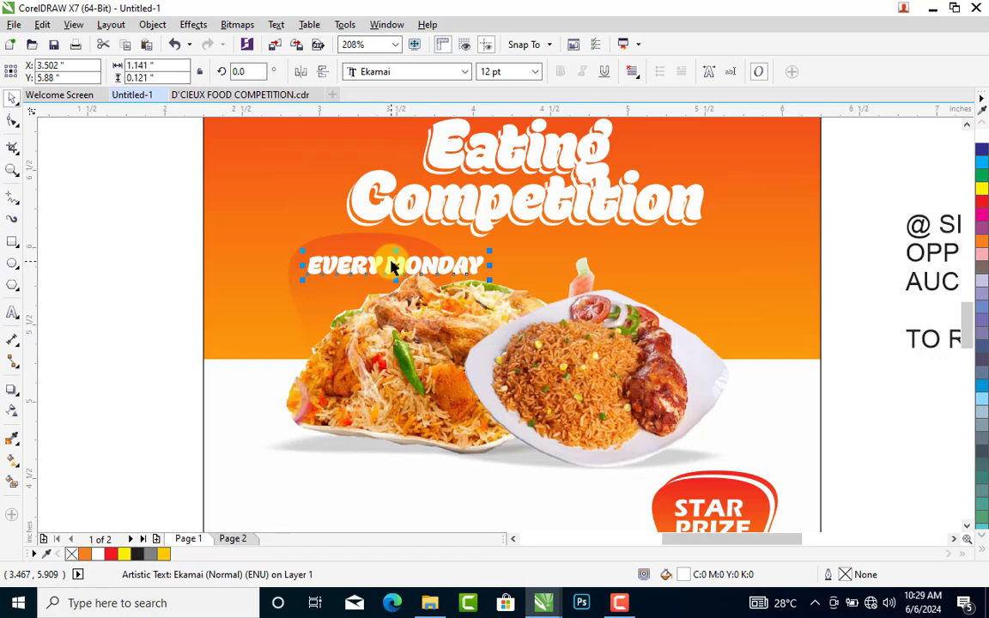
click(407, 262)
drag(423, 264, 342, 287)
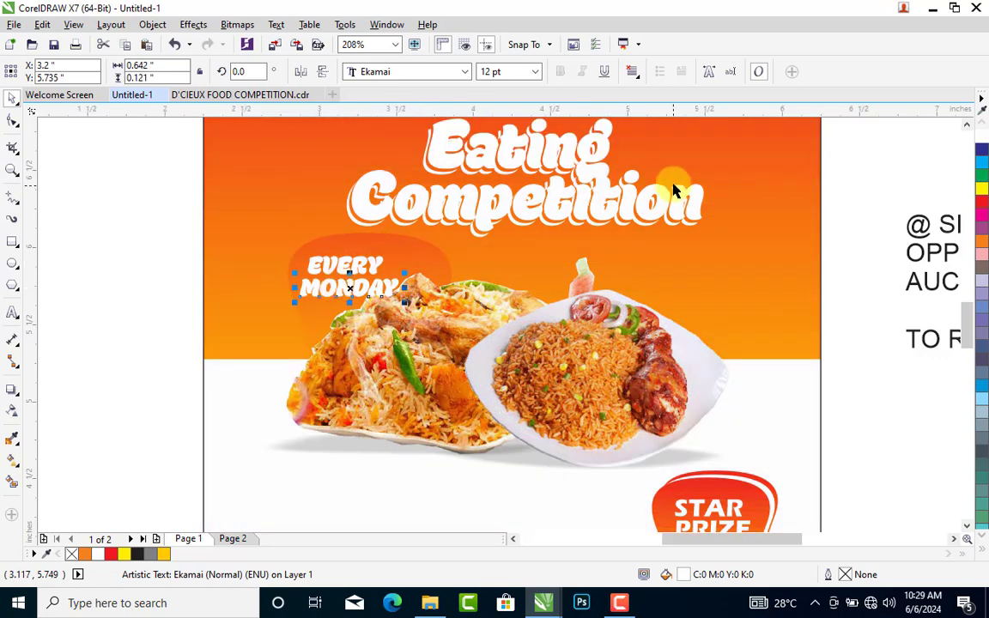
click(984, 195)
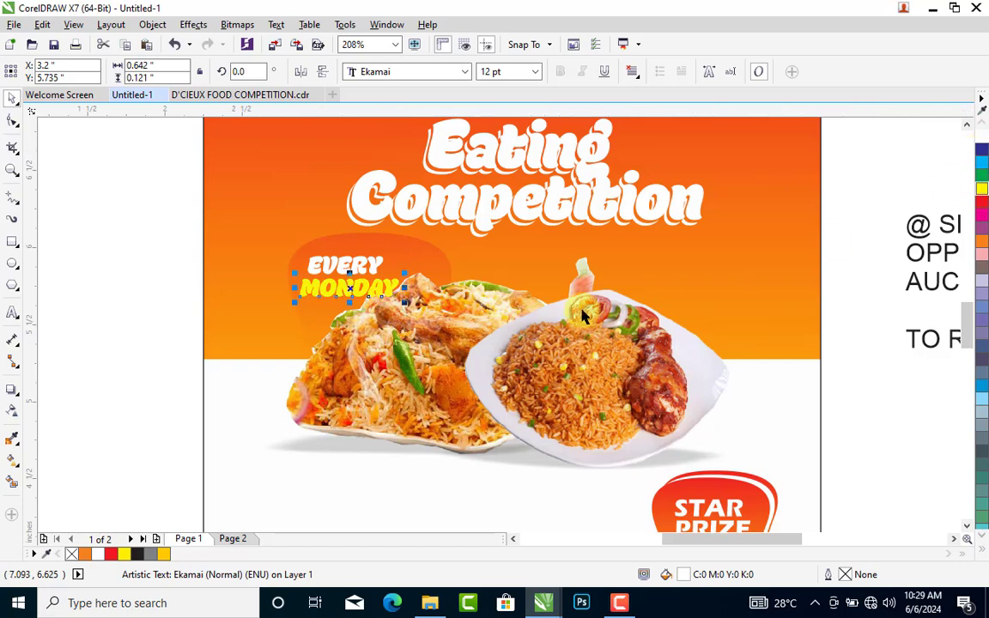
click(355, 264)
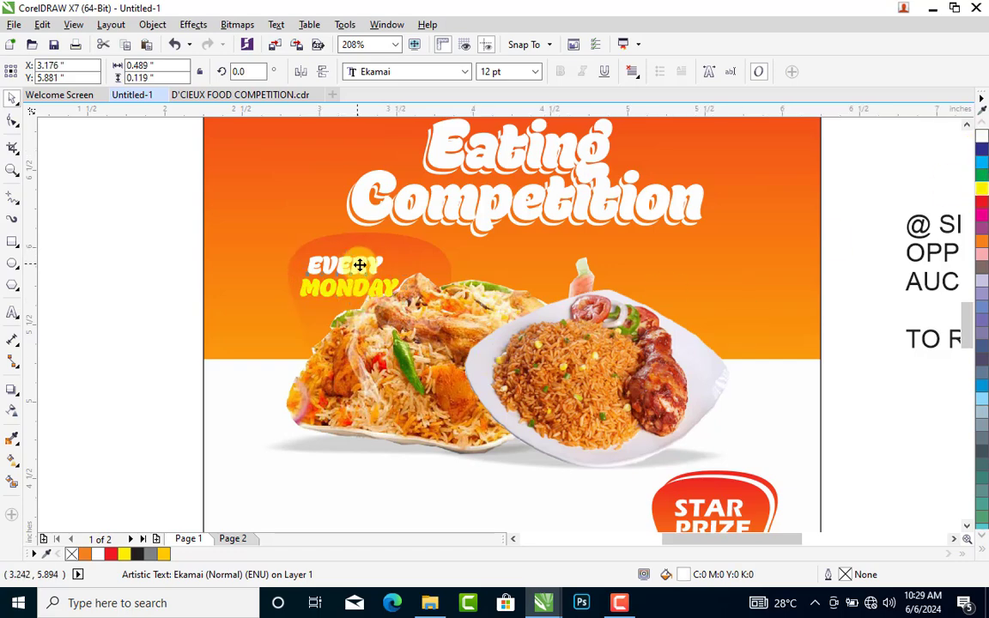
drag(358, 264, 361, 266)
- Shrink the gradient shape behind the text to about 0.93 × 0.96 in and place a slightly offset duplicate of it
drag(420, 251, 411, 250)
drag(447, 404, 433, 391)
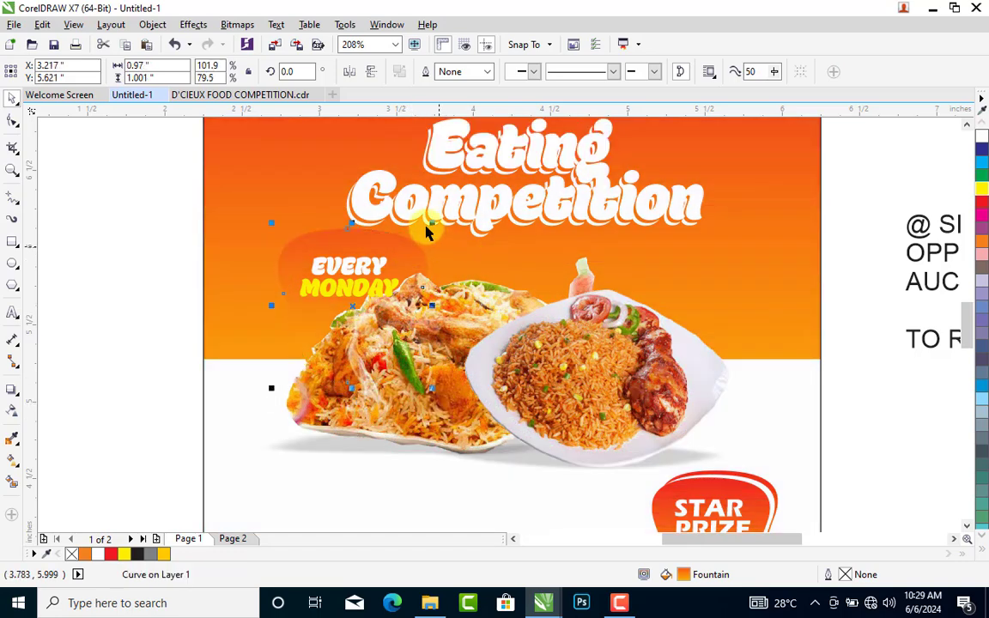
drag(428, 231, 393, 253)
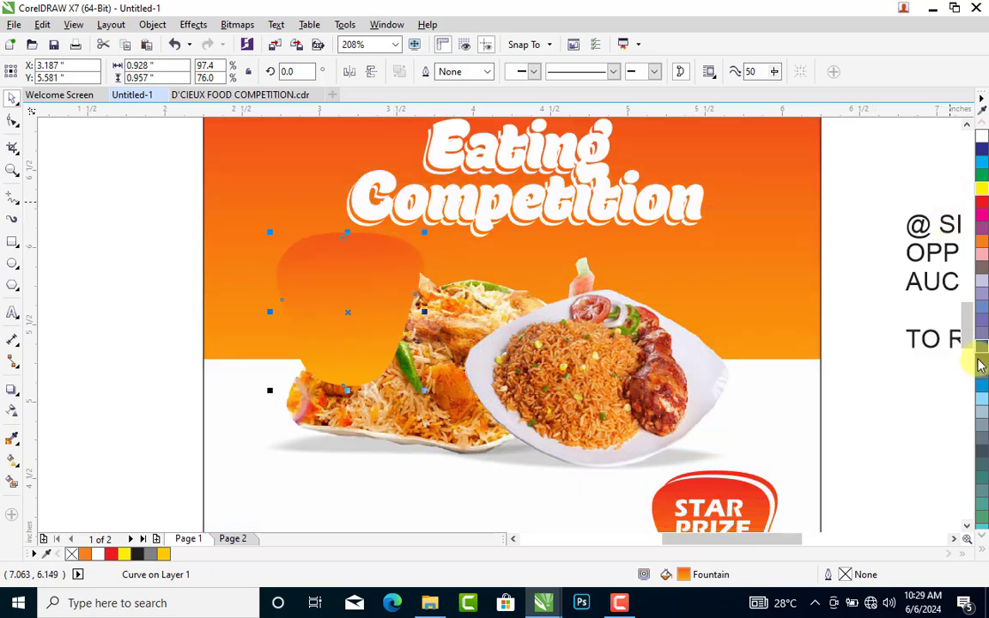
- Remove the duplicate shape's fill and give it a 1.0 pt yellow outline
click(982, 552)
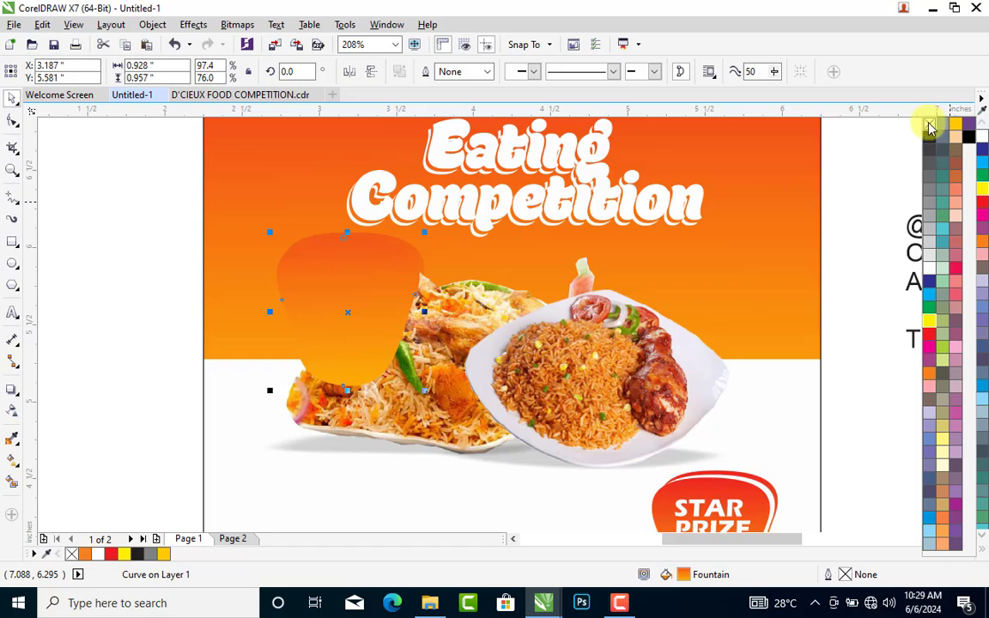
click(930, 127)
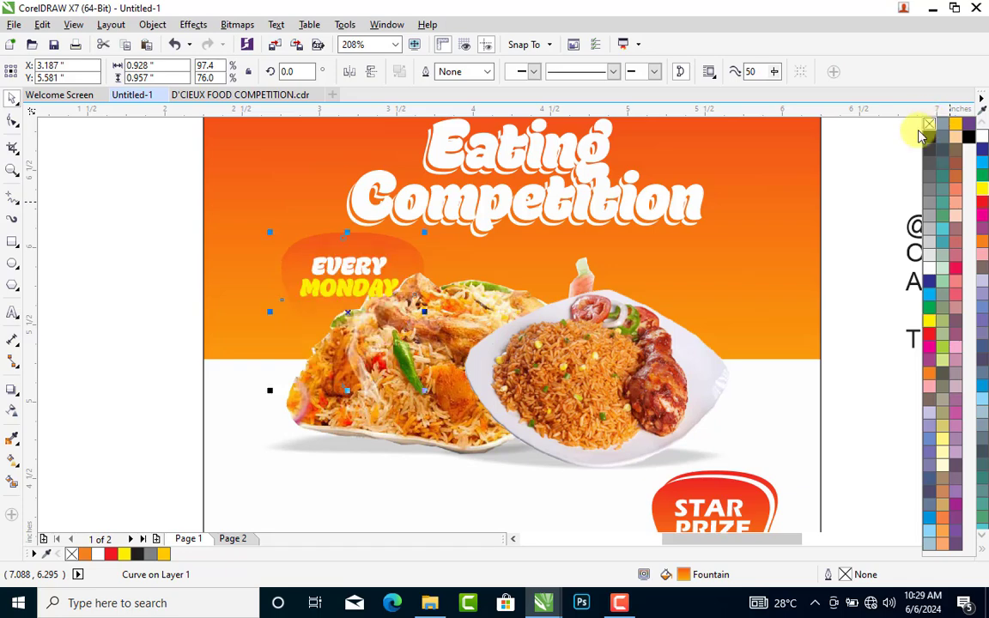
right_click(932, 273)
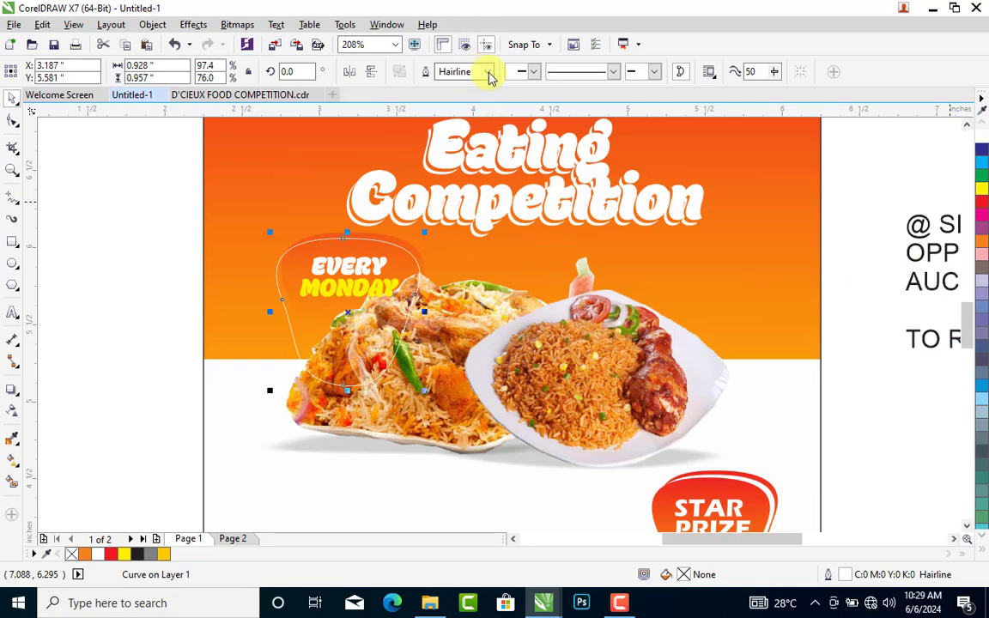
click(489, 74)
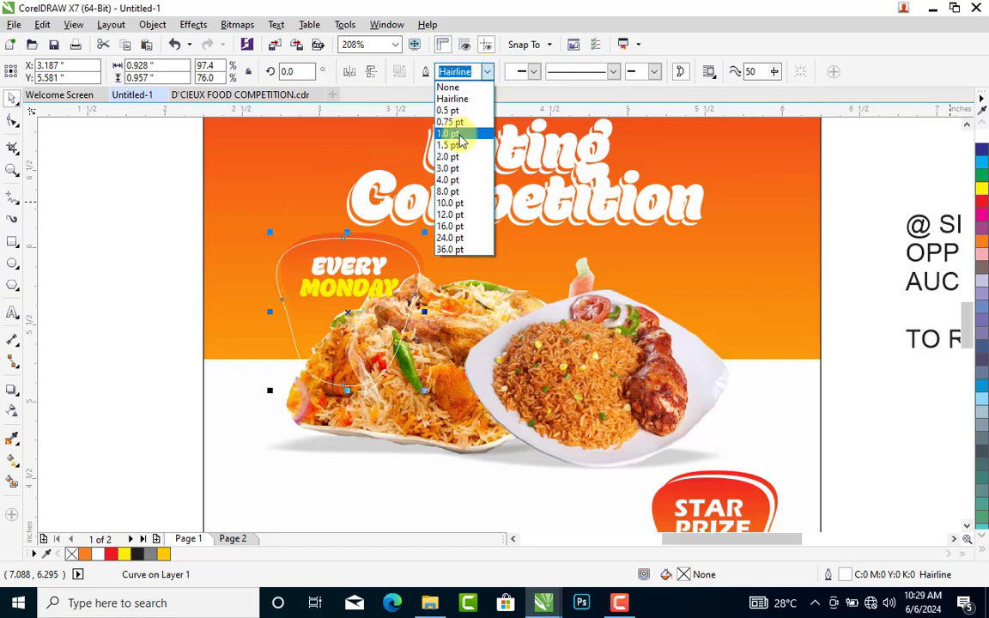
click(460, 135)
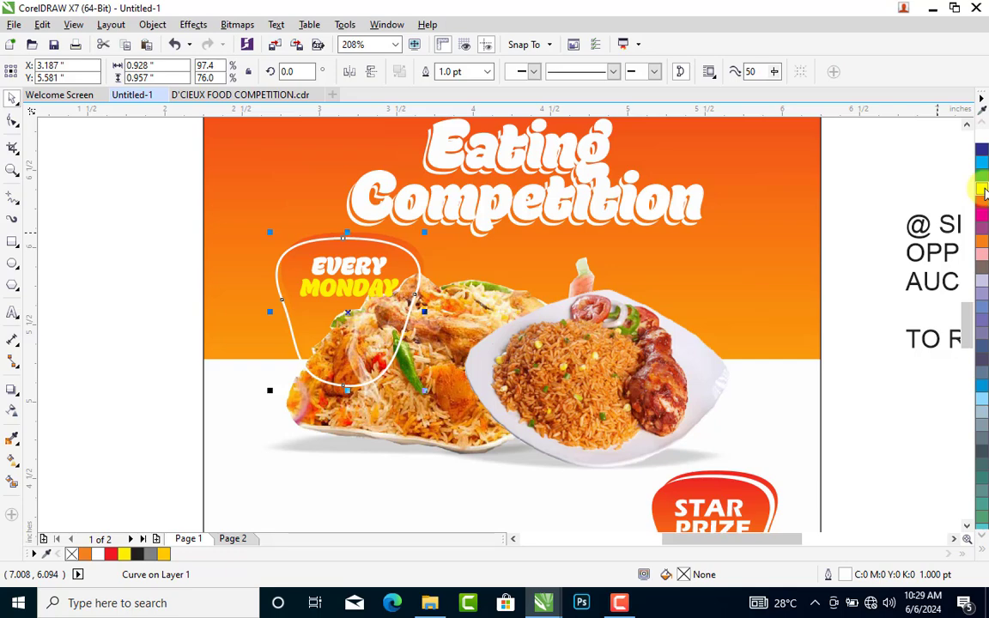
right_click(984, 192)
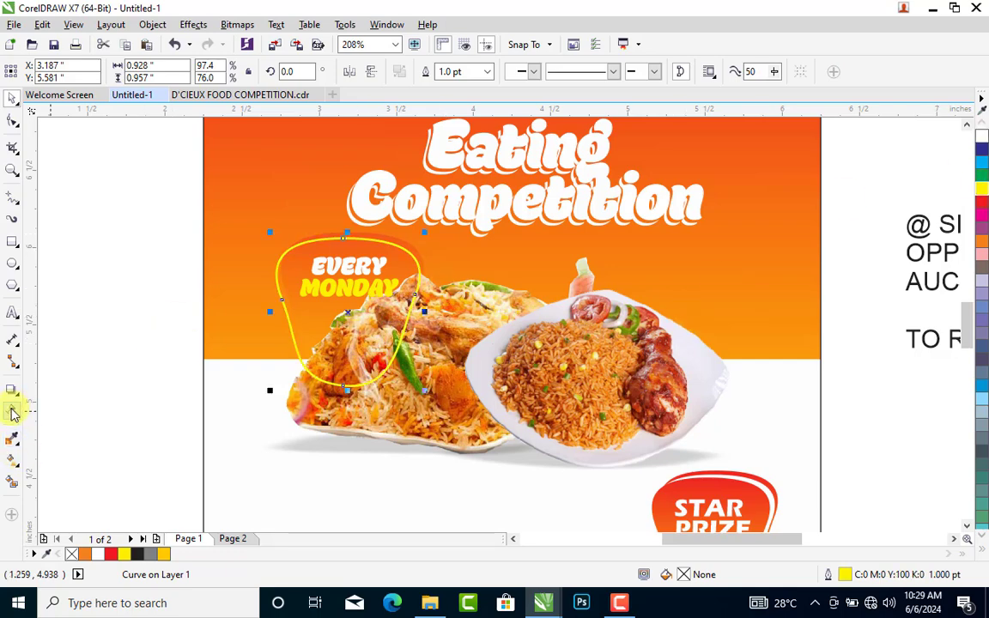
- Apply a uniform transparency of 70 to the yellow outlined shape
click(12, 414)
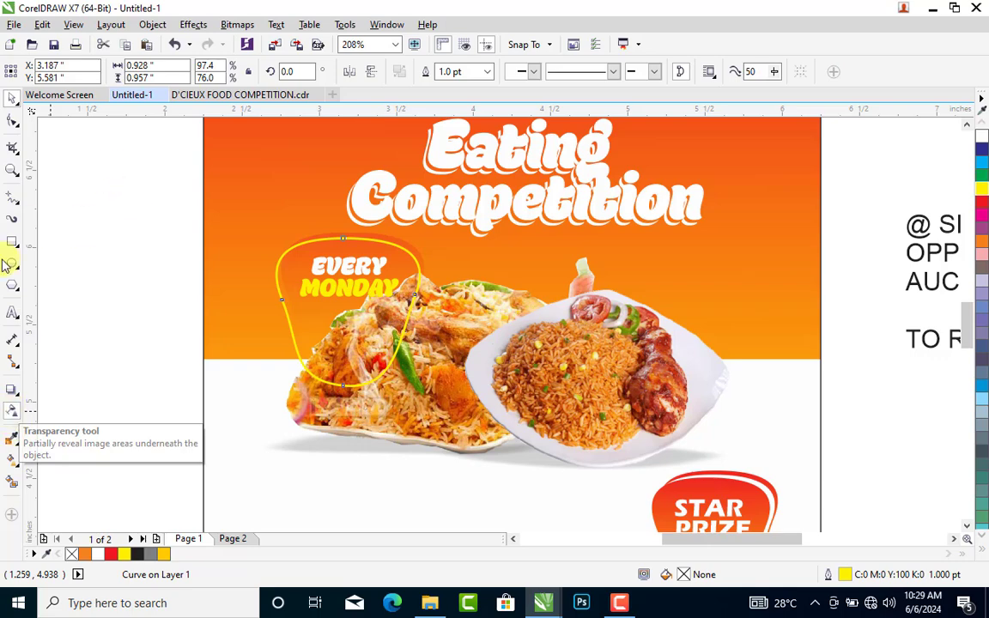
click(17, 413)
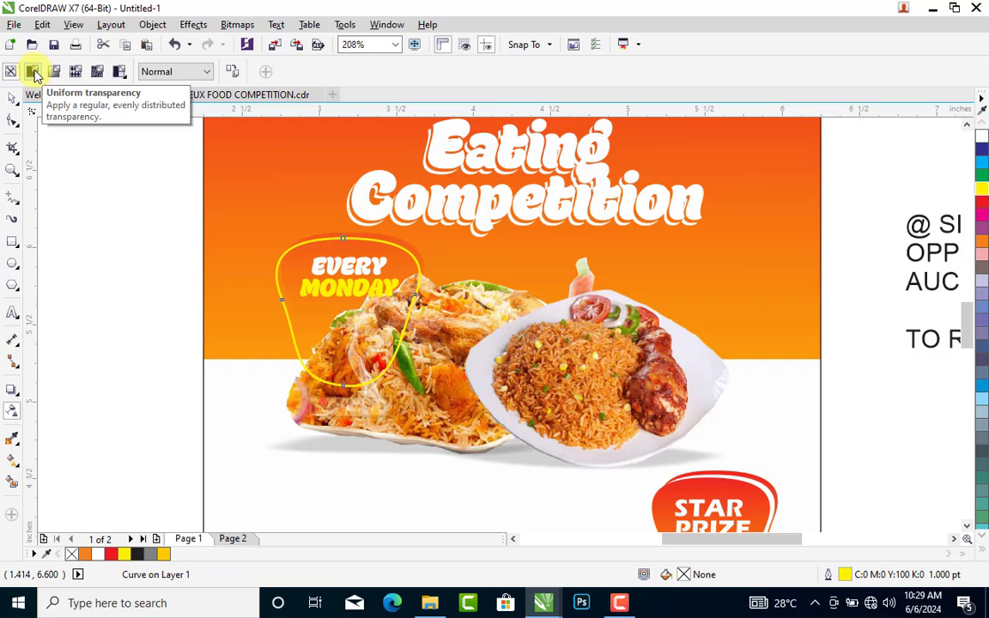
click(34, 73)
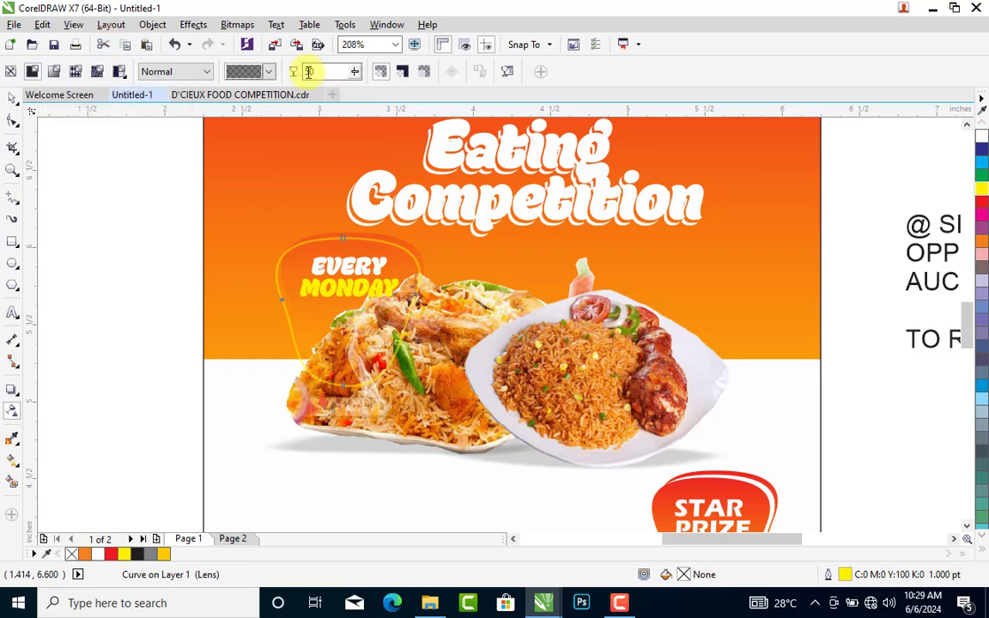
click(355, 74)
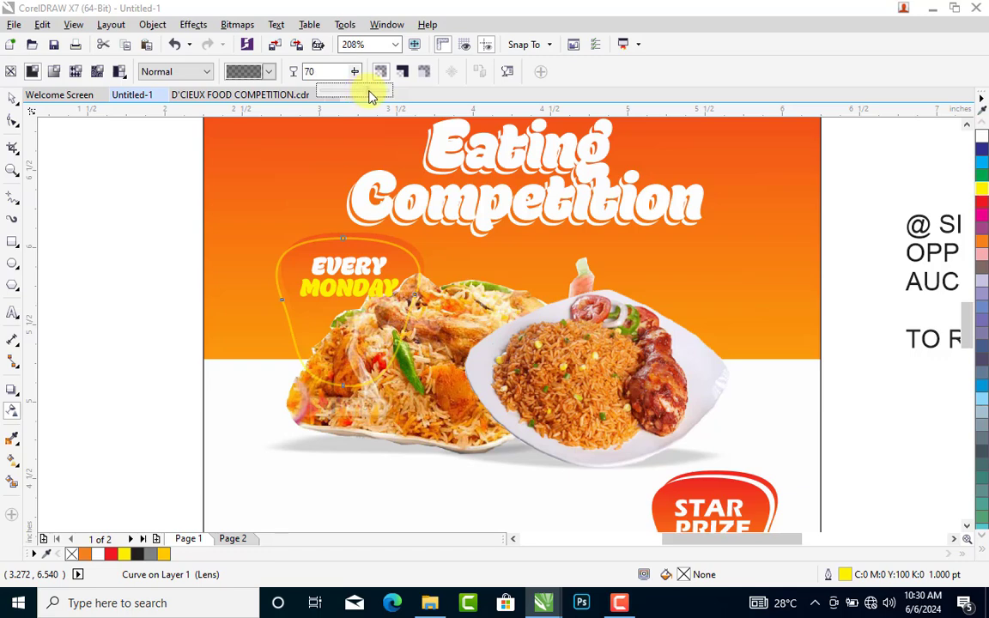
drag(369, 92, 371, 92)
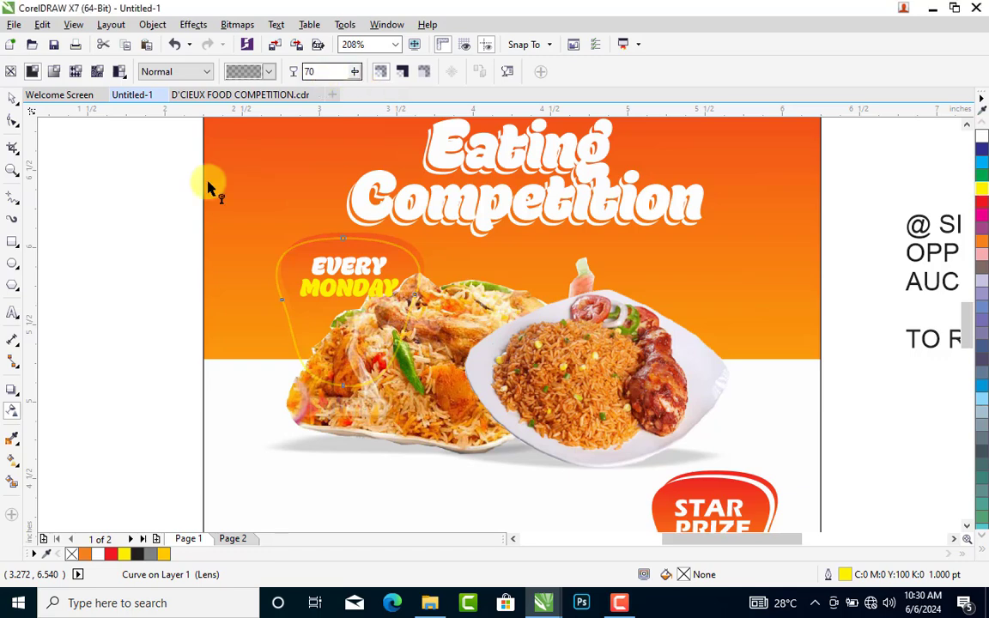
click(12, 98)
- Send the outlined shape behind the food and text, and fit it inside the gradient shape at about 0.87 × 0.9 in
click(359, 266)
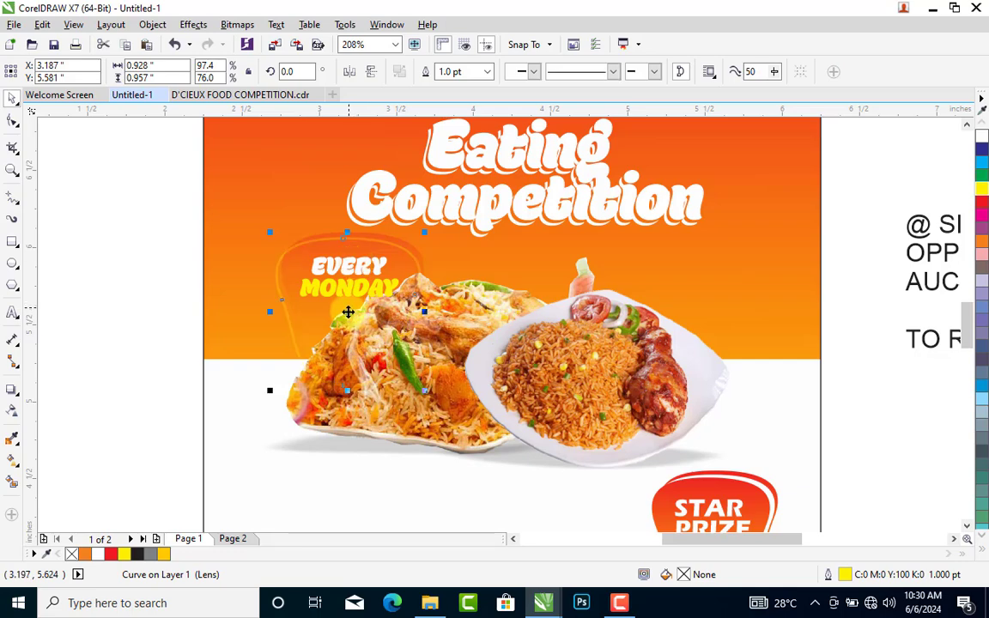
drag(353, 311, 357, 310)
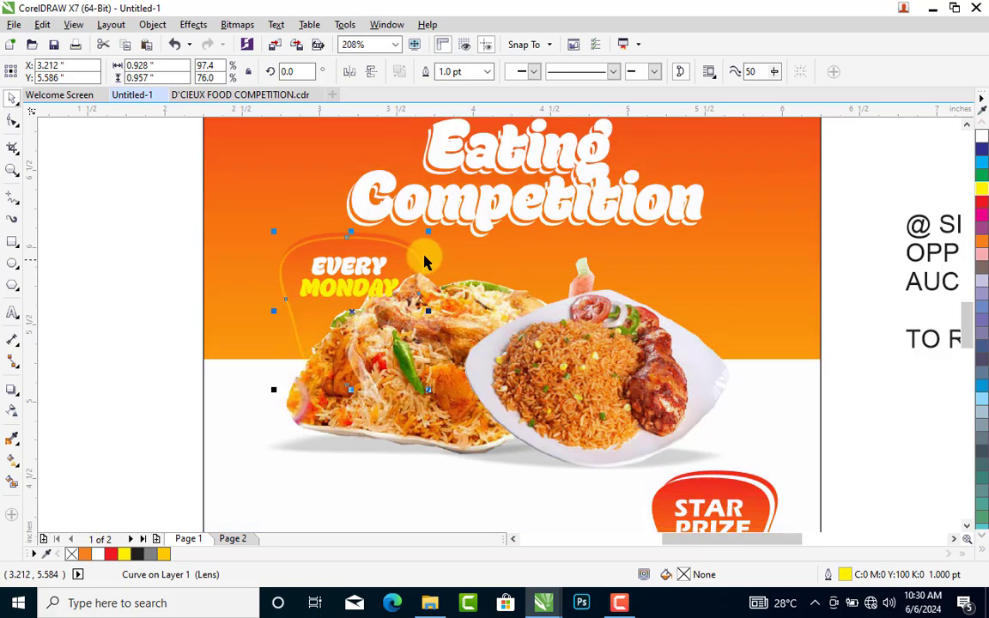
drag(428, 234, 404, 243)
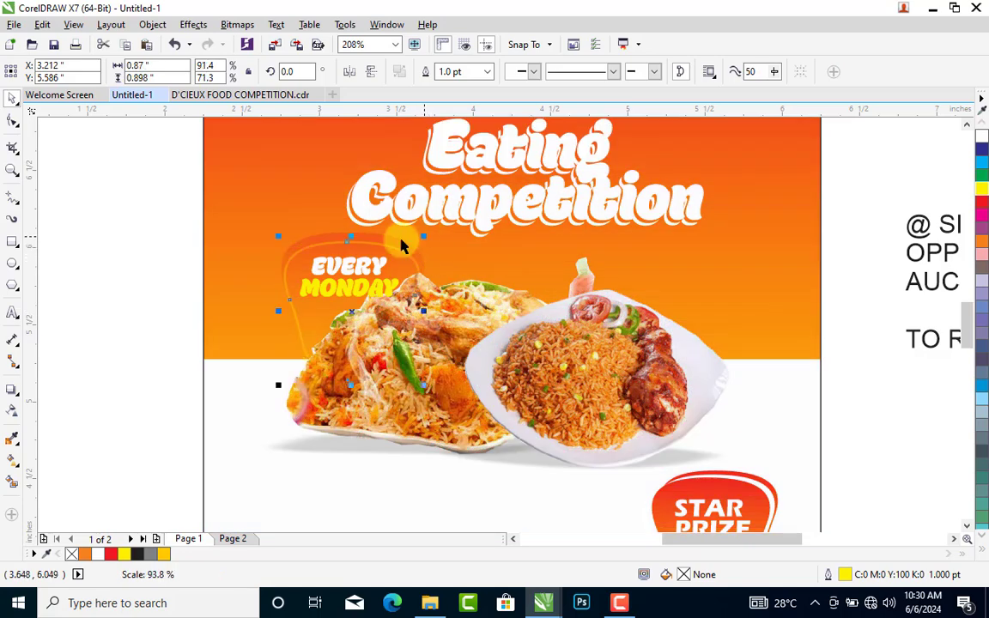
- Move the yellow end of the gradient on the shape behind EVERY MONDAY further down, below the rice plate
click(299, 237)
click(301, 240)
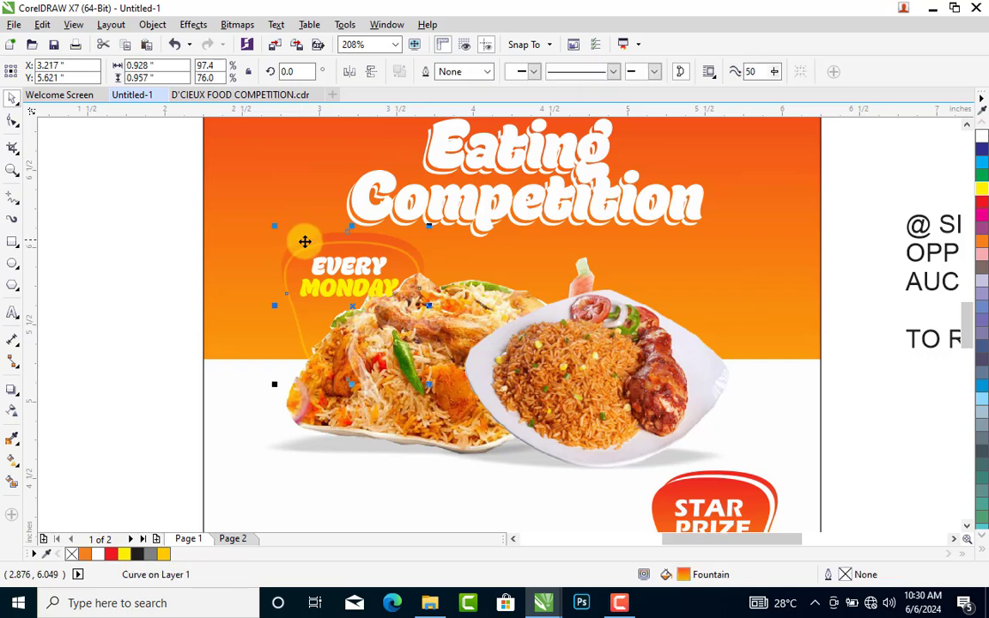
key(g)
drag(349, 425, 345, 477)
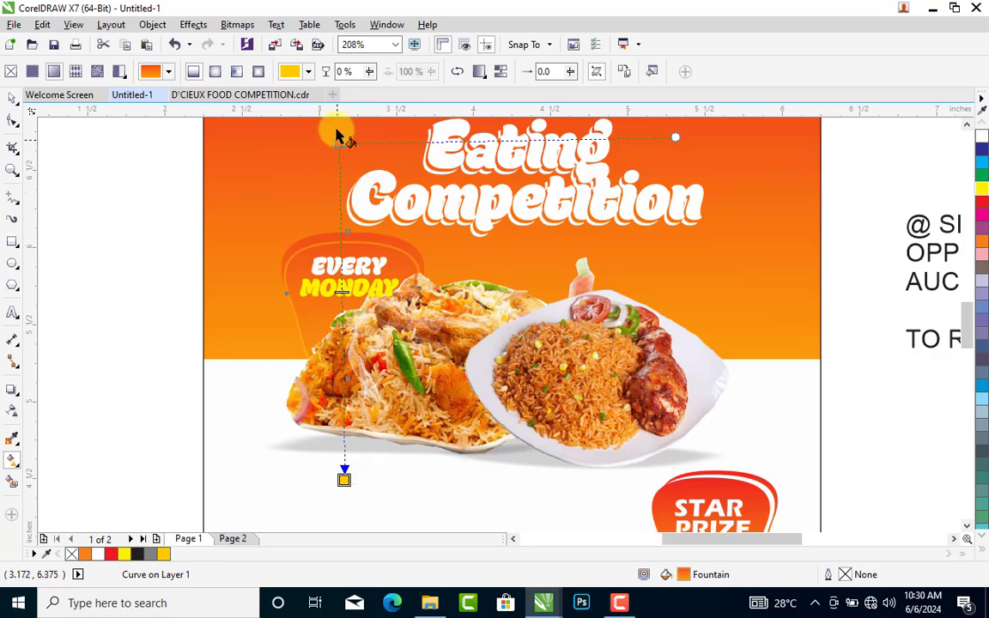
- Move the orange start of the gradient on the shape behind EVERY MONDAY slightly down and nudge the yellow outline inside it
drag(338, 143, 334, 157)
key(space)
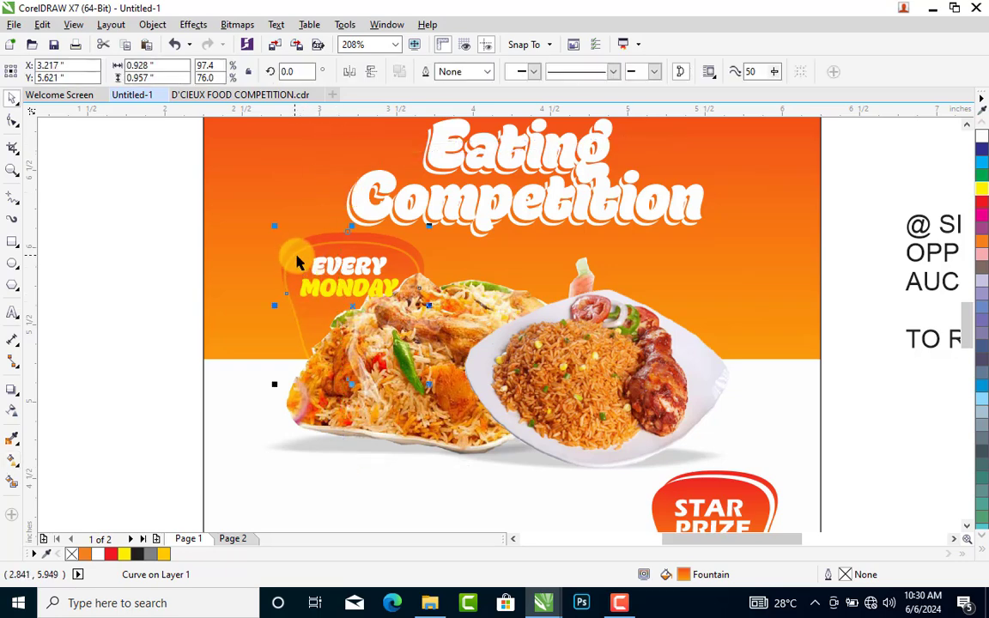
click(300, 257)
click(306, 248)
drag(306, 247, 310, 246)
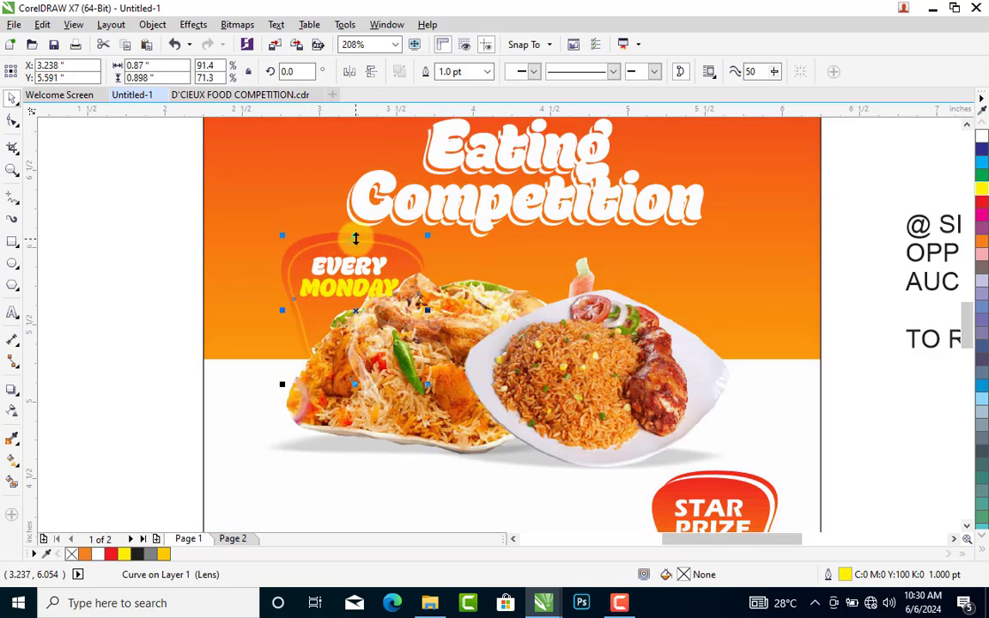
- Scale the whole EVERY MONDAY label down to about 0.82 × 0.85 in and reposition it above the rice plate's upper-left edge
drag(135, 215, 407, 366)
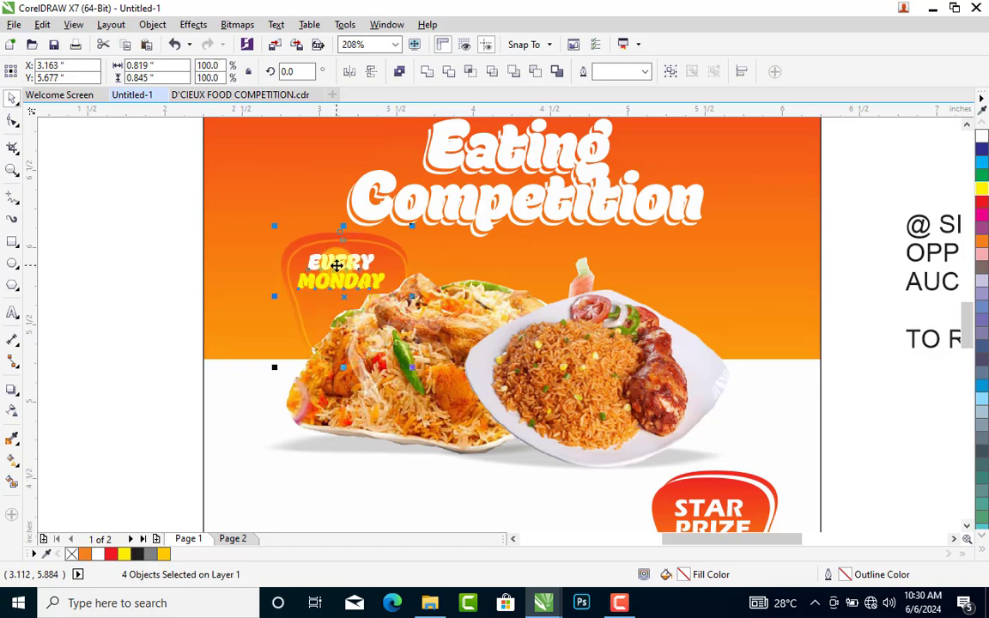
drag(330, 272, 323, 277)
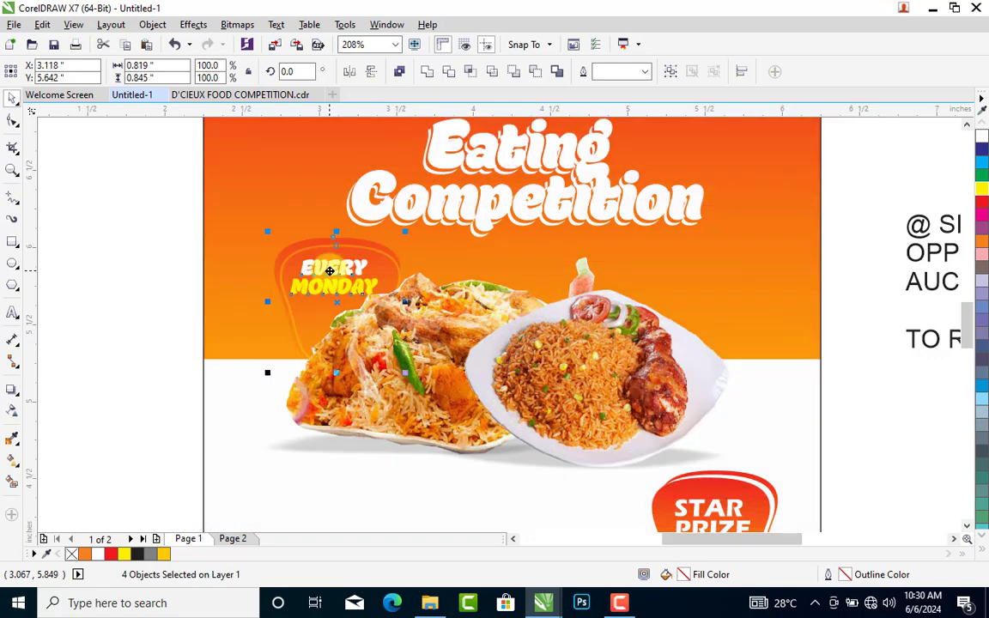
key(F4)
click(563, 187)
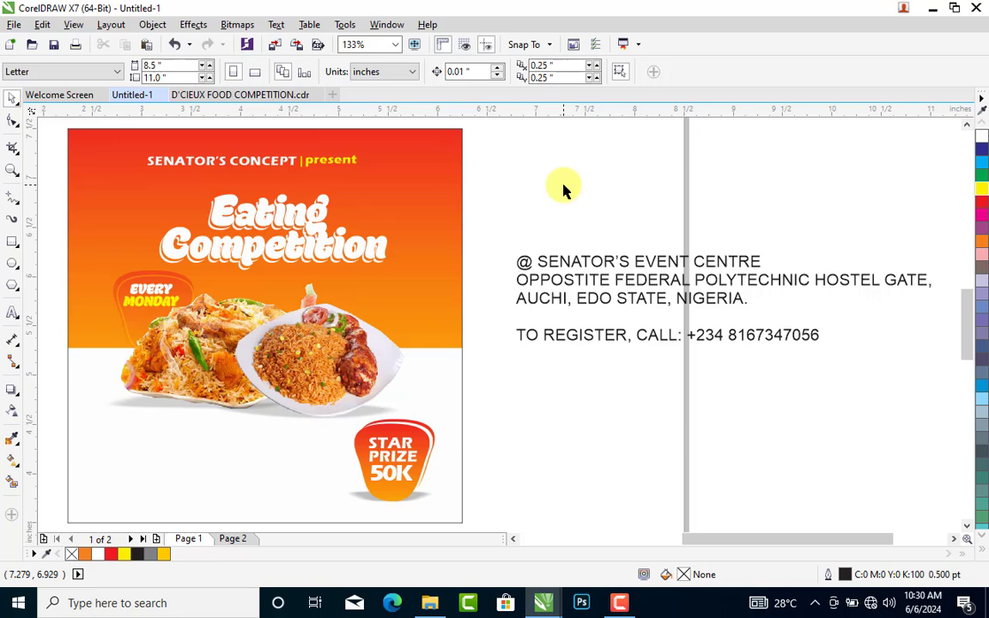
- Enlarge the EVERY MONDAY text to about 0.6 × 0.25 in within its label shape
click(149, 293)
shift+click(164, 280)
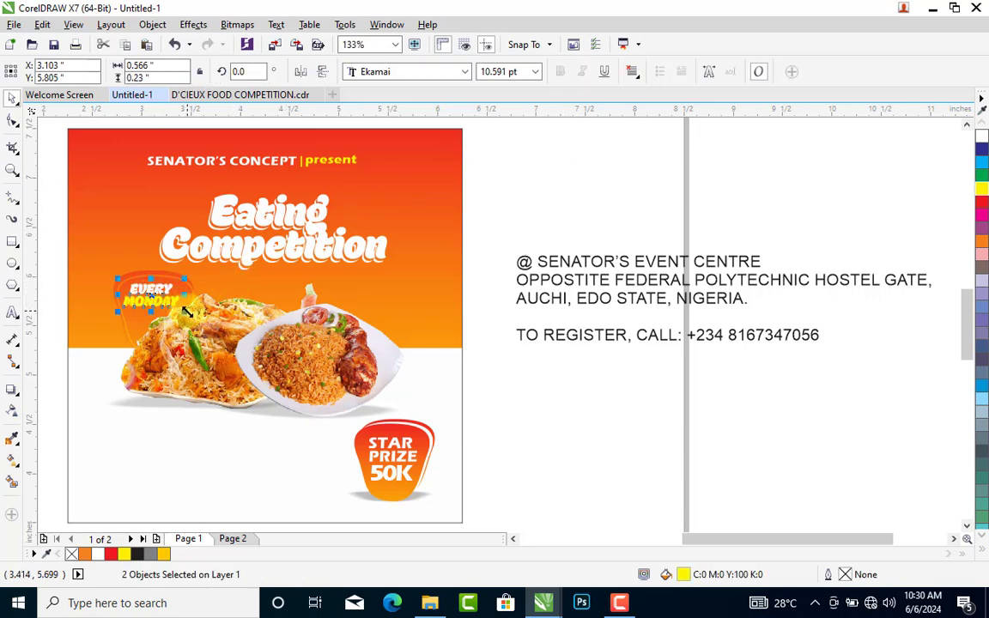
drag(194, 317, 198, 319)
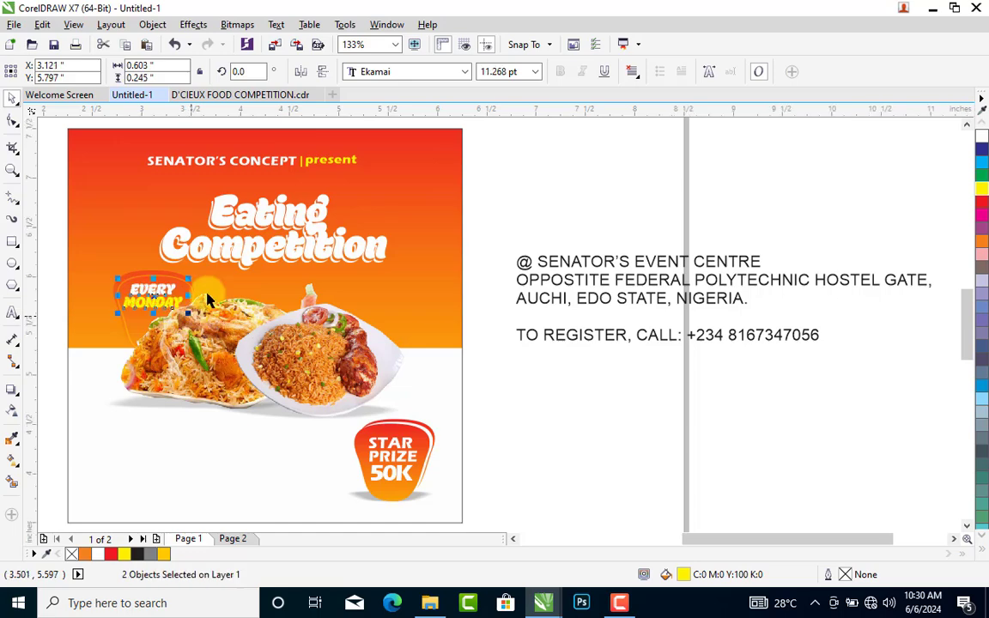
click(502, 155)
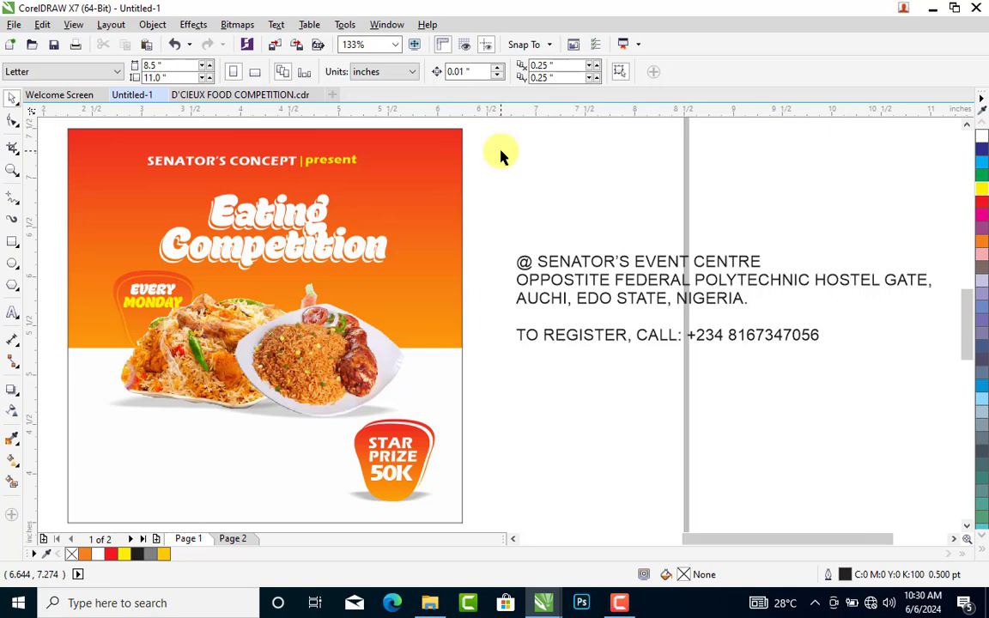
- Remove the @ sign from the start of the venue text beside the page
click(545, 262)
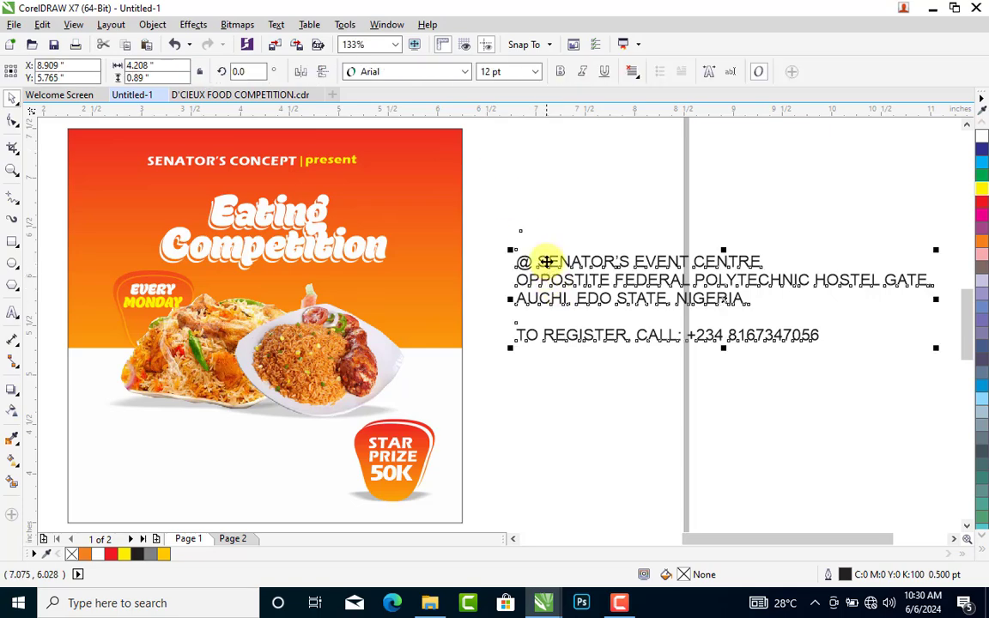
double_click(546, 261)
drag(538, 262, 521, 262)
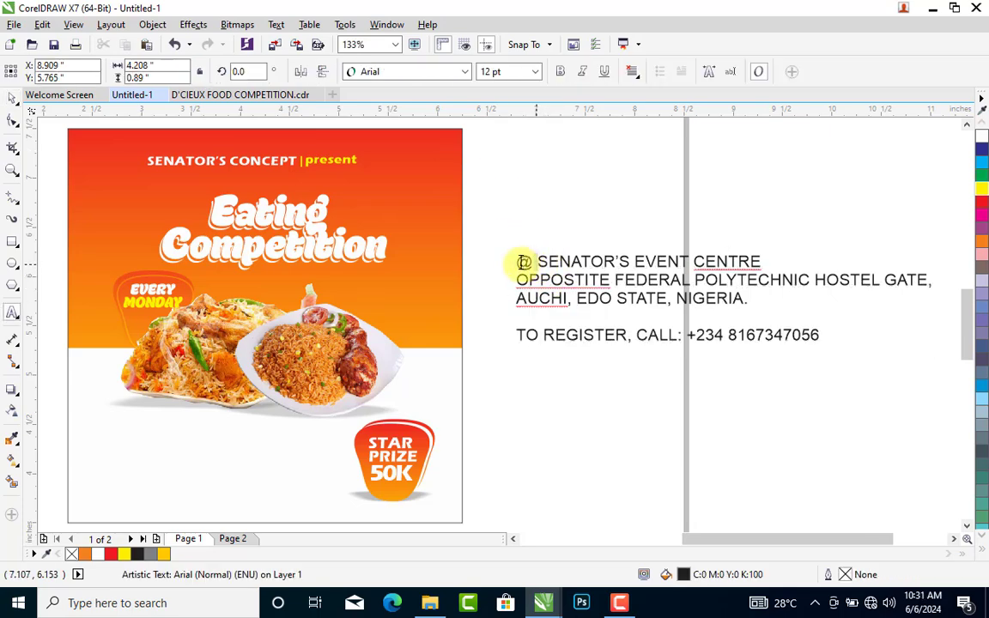
key(BackSpace)
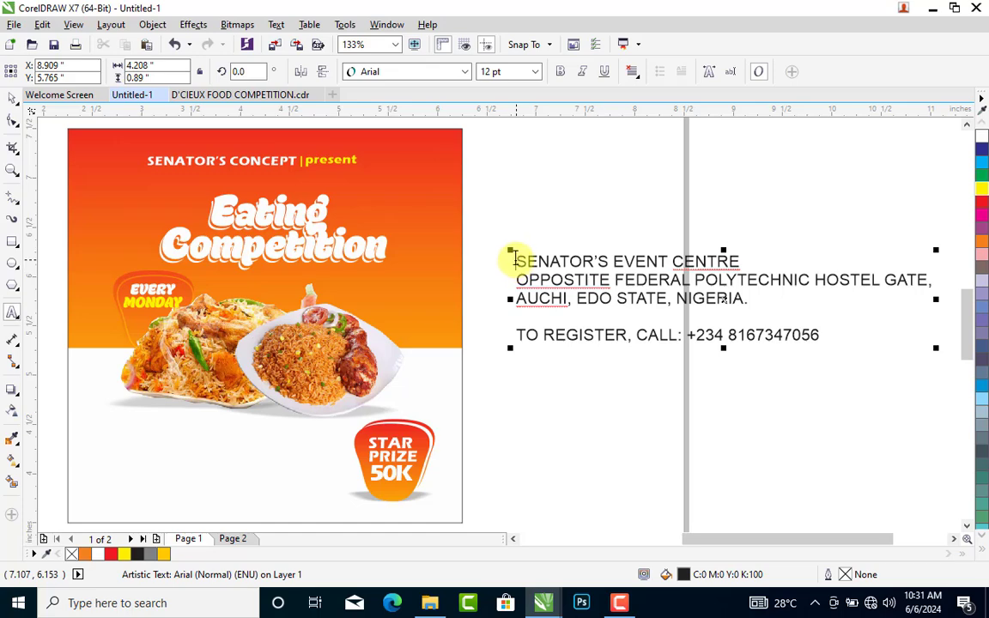
- Separate the three venue address lines from the registration line into their own text object below it
drag(514, 261, 741, 314)
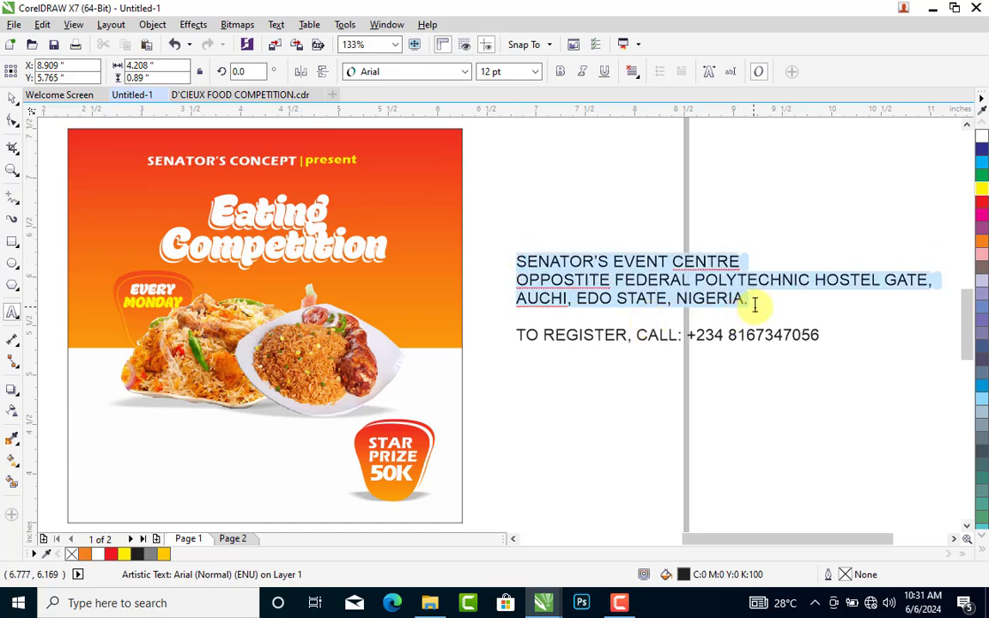
key(BackSpace)
click(555, 415)
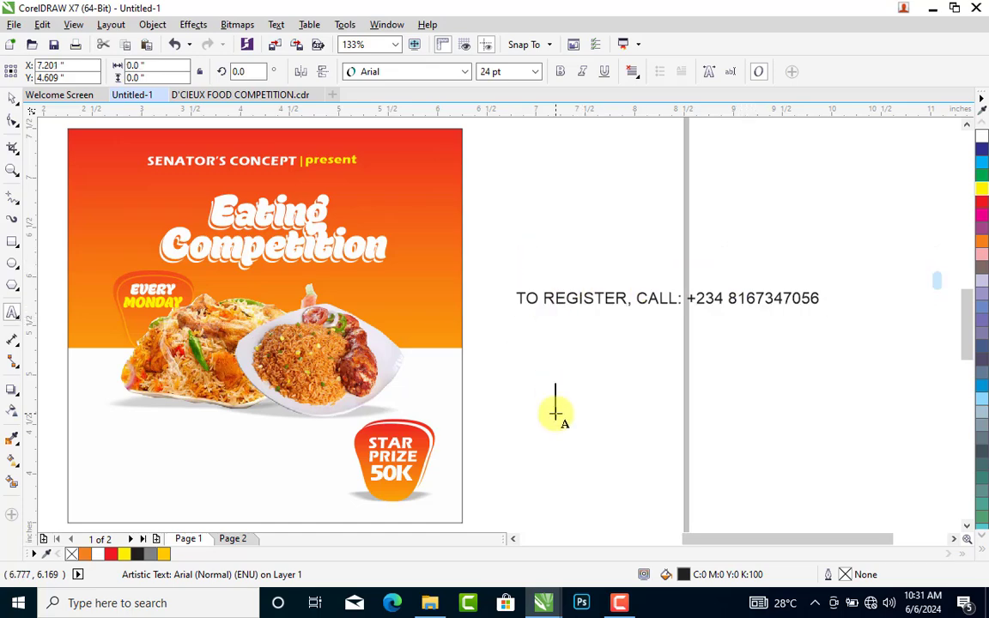
text(SENATOR'S EVENT CENTRE OPPOSTITE FEDERAL POLYTECHNIC HOSTEL GATE AUCHI, EDO STATE, NIGERIA.)
key(Escape)
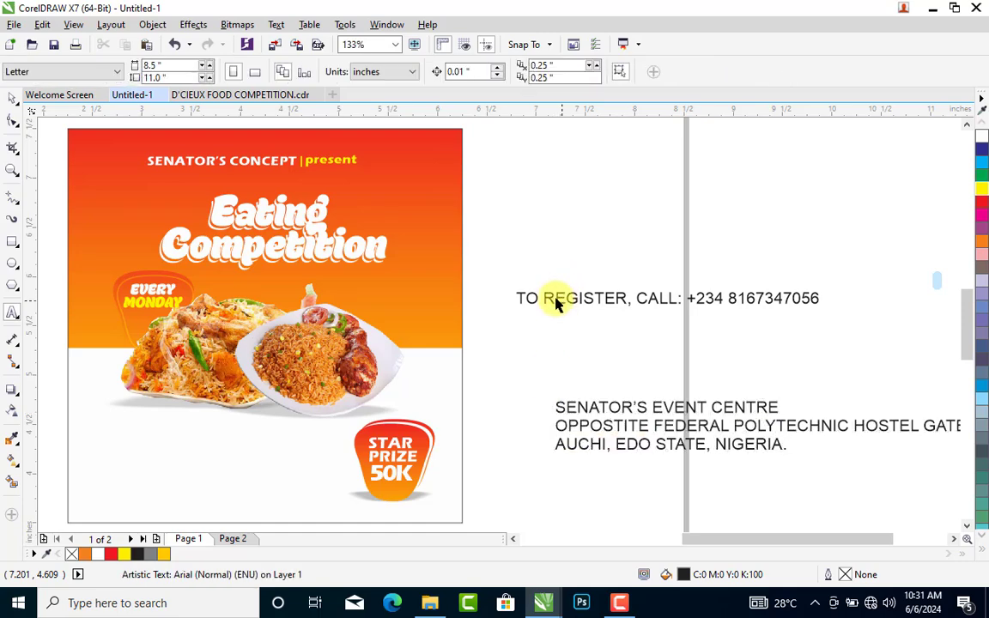
- Move the venue address text onto the flyer's white area below the food and set its font to Eras Bold ITC
click(554, 303)
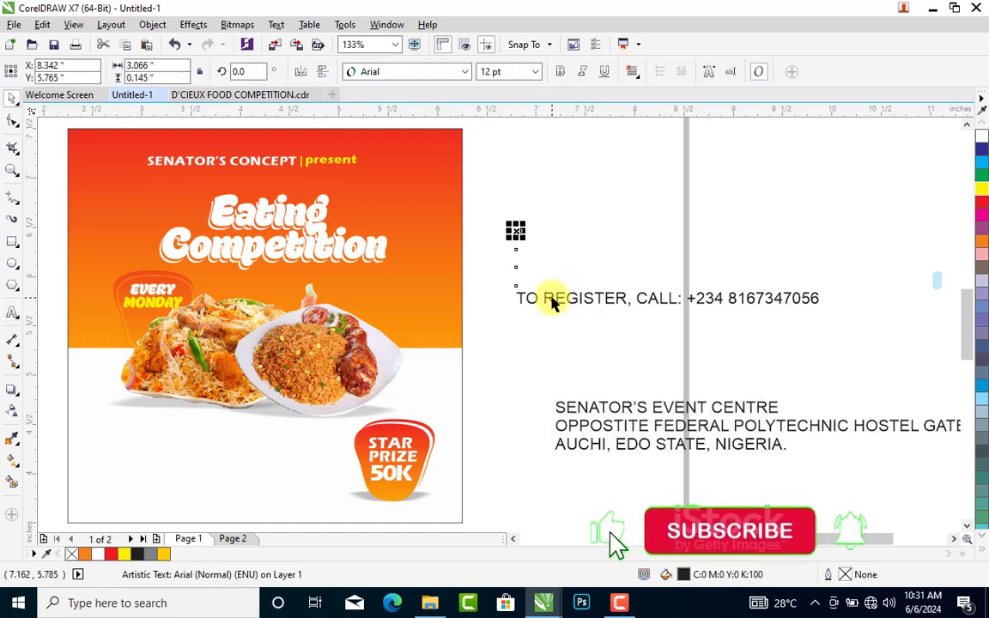
click(607, 353)
click(620, 410)
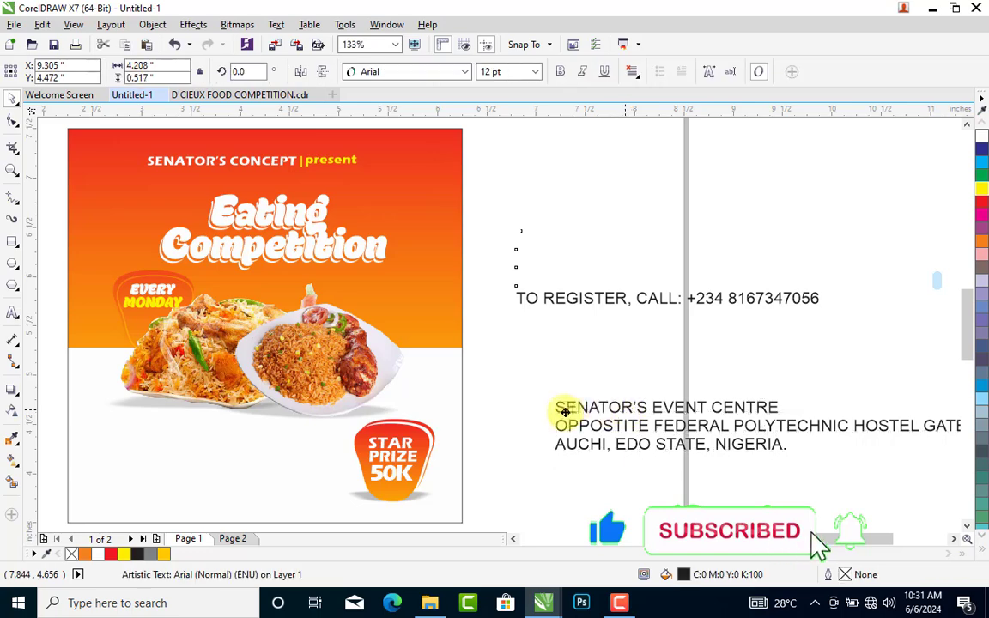
drag(565, 412, 184, 446)
click(396, 66)
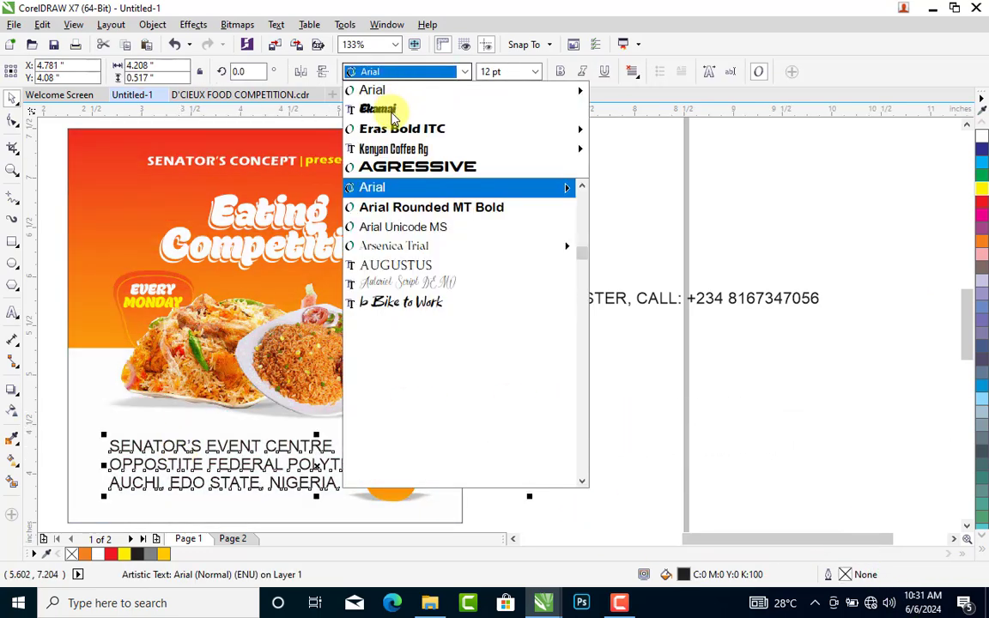
click(402, 129)
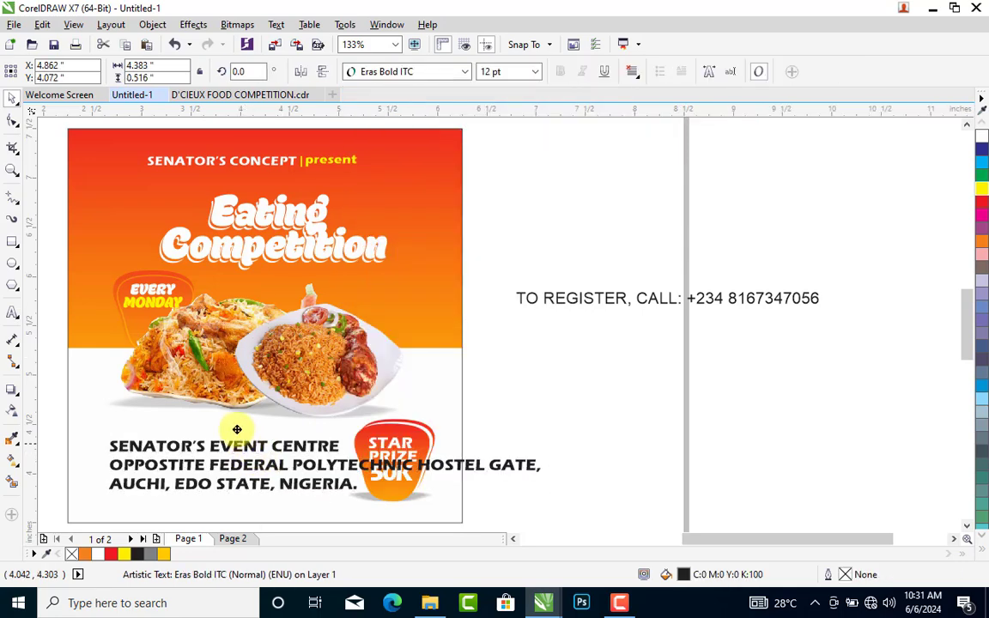
drag(237, 429, 228, 414)
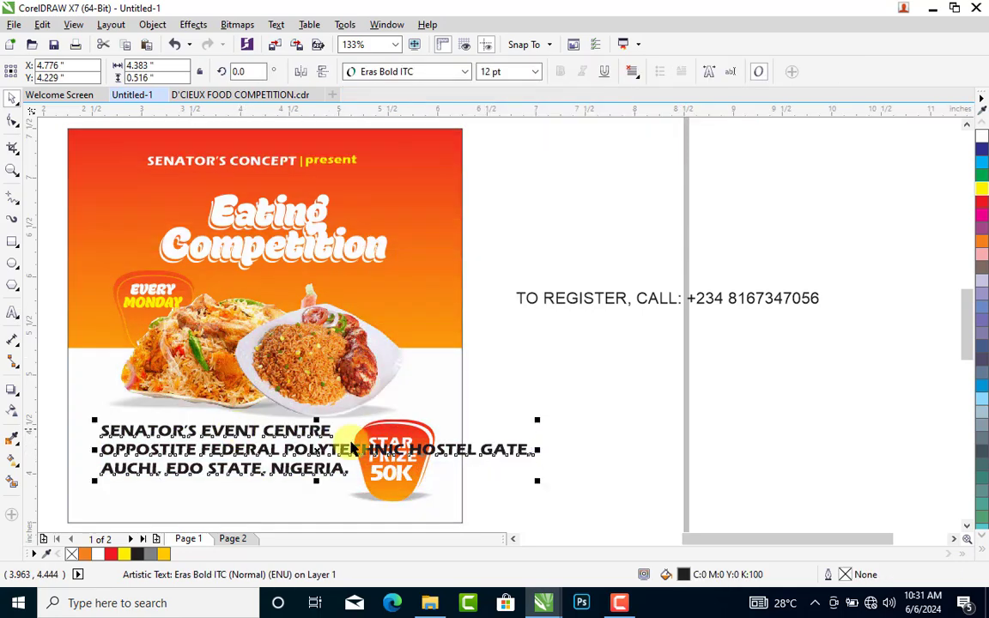
- Cut the SENATOR'S EVENT CENTRE line out of the address and paste it as a separate text object beside the page
double_click(290, 449)
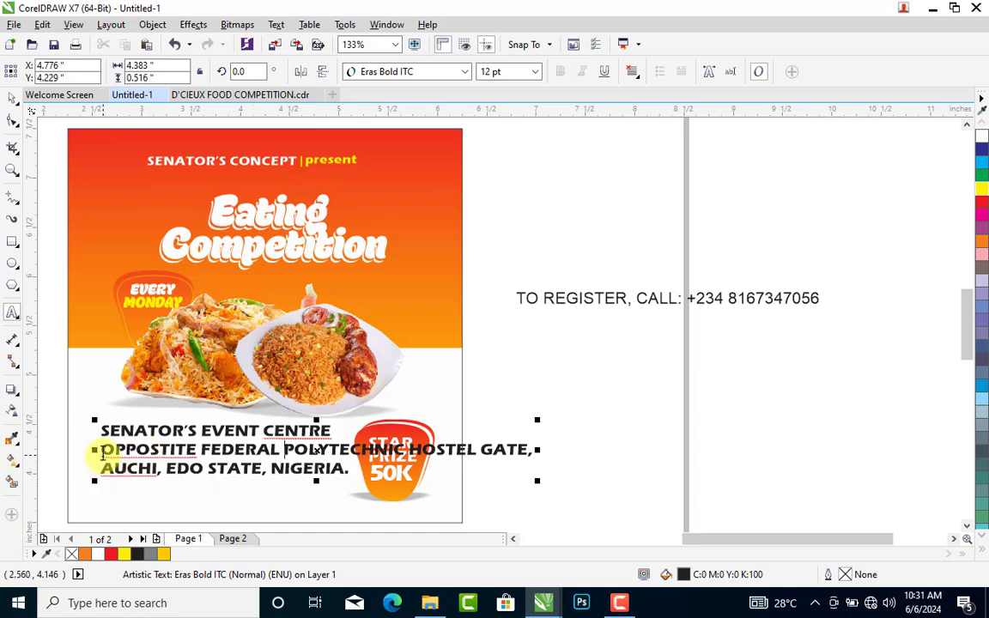
drag(102, 455, 209, 448)
click(123, 439)
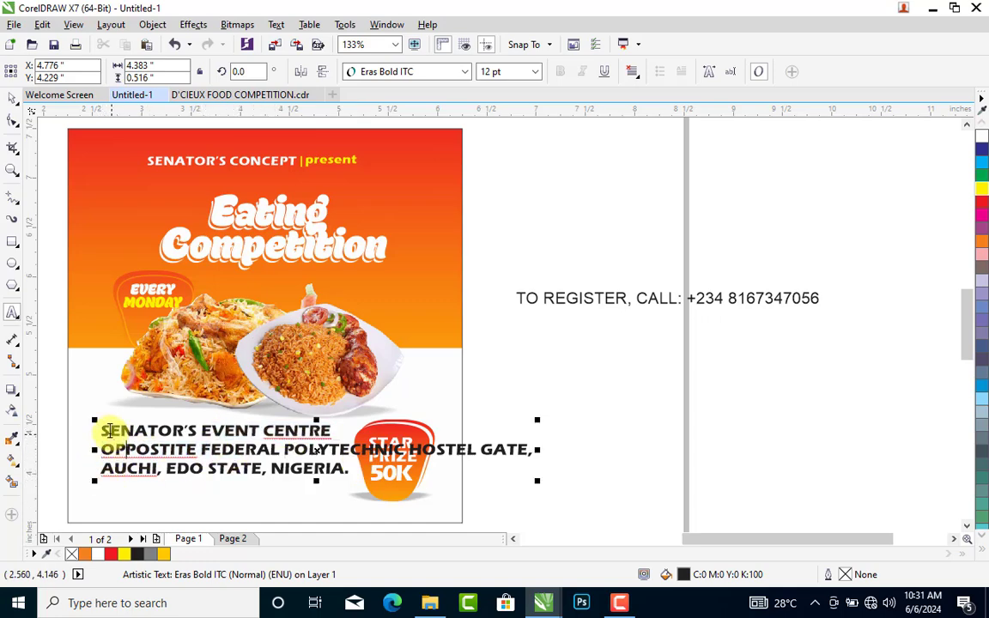
drag(102, 427, 326, 421)
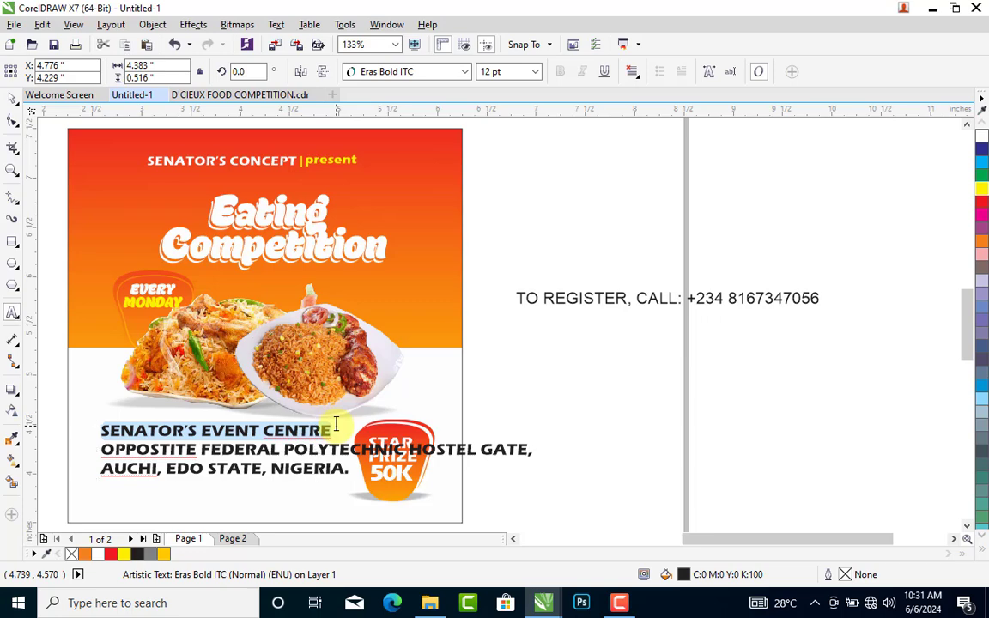
key(ctrl+x)
click(535, 364)
key(ctrl+v)
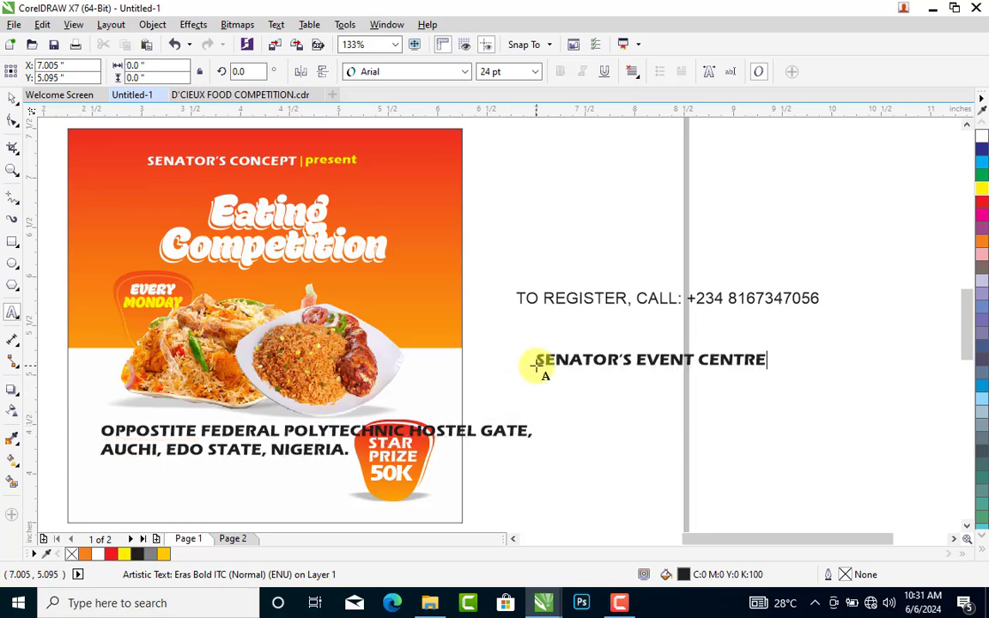
key(ctrl+space)
- Reduce the remaining address text to about 8.11 pt and rebreak it into two lines after POLYTECHNIC
click(355, 438)
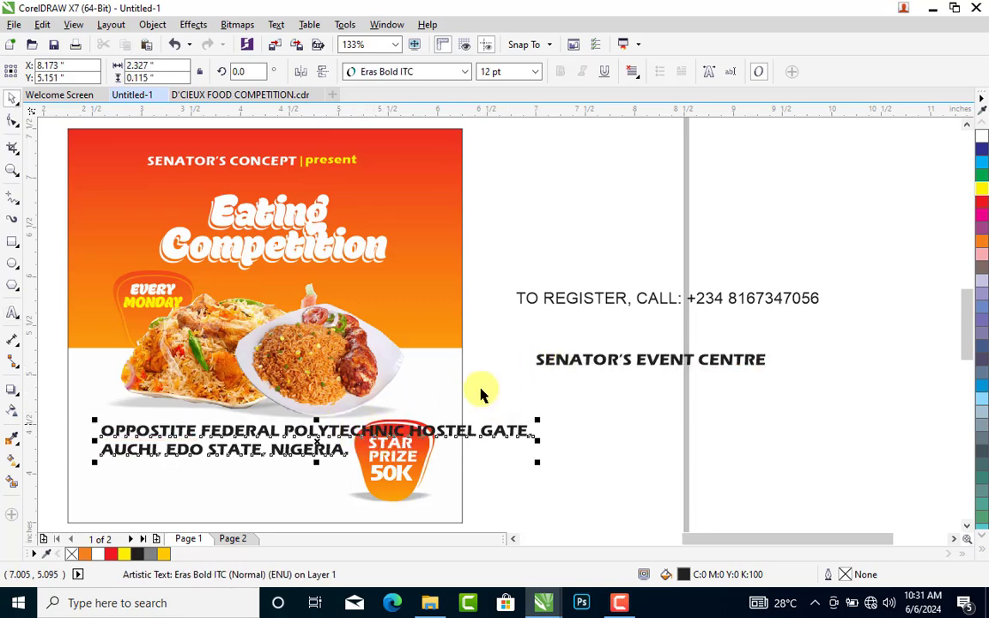
drag(537, 421, 396, 433)
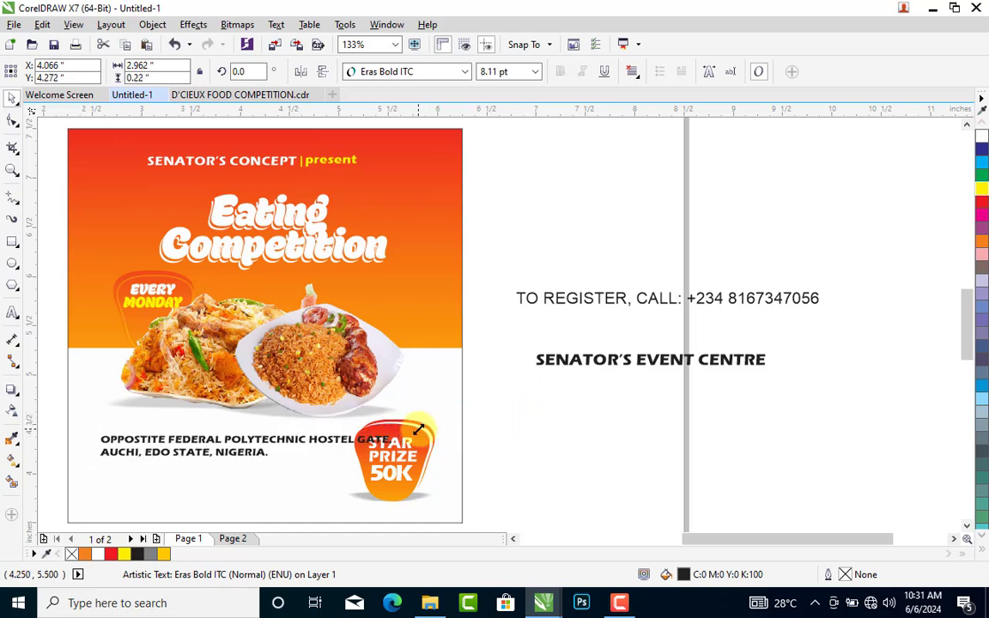
double_click(308, 440)
key(Return)
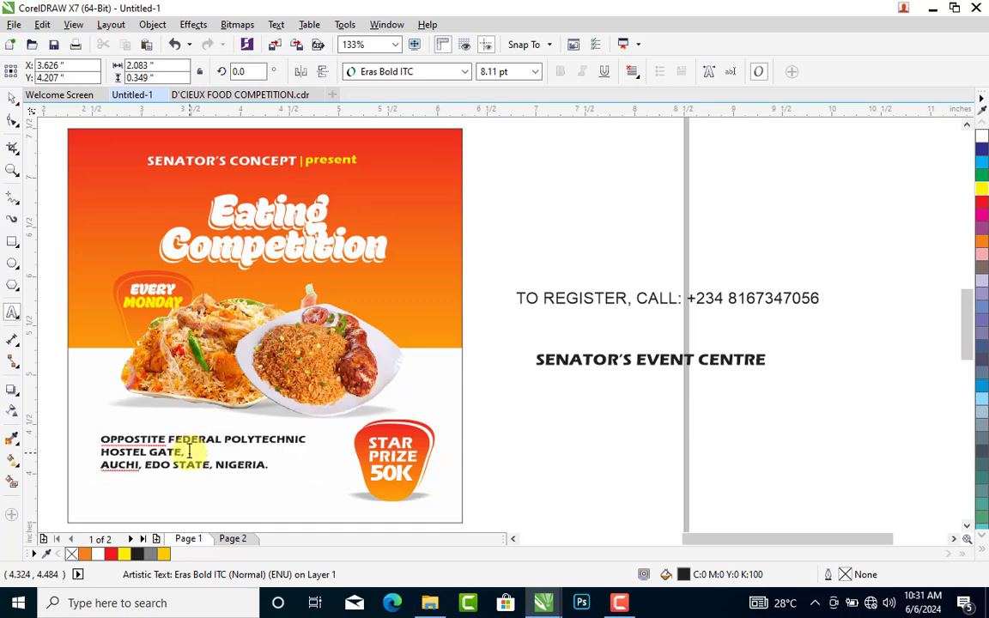
key(Delete)
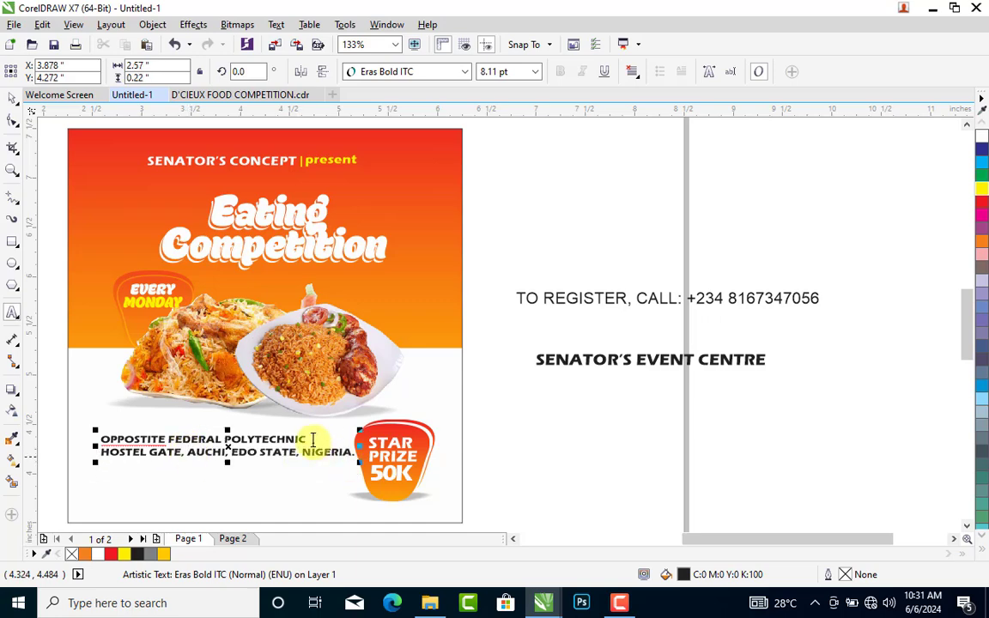
key(ctrl+space)
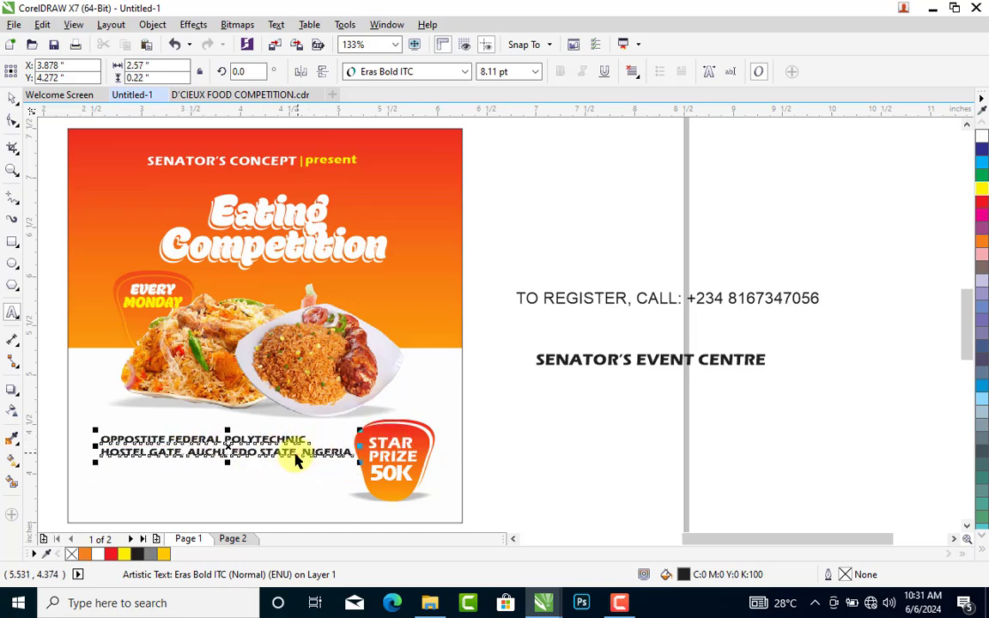
- Place SENATOR'S EVENT CENTRE directly above the address lines and fit both, slightly reduced, beside the STAR PRIZE badge
drag(580, 363, 144, 422)
drag(145, 422, 145, 421)
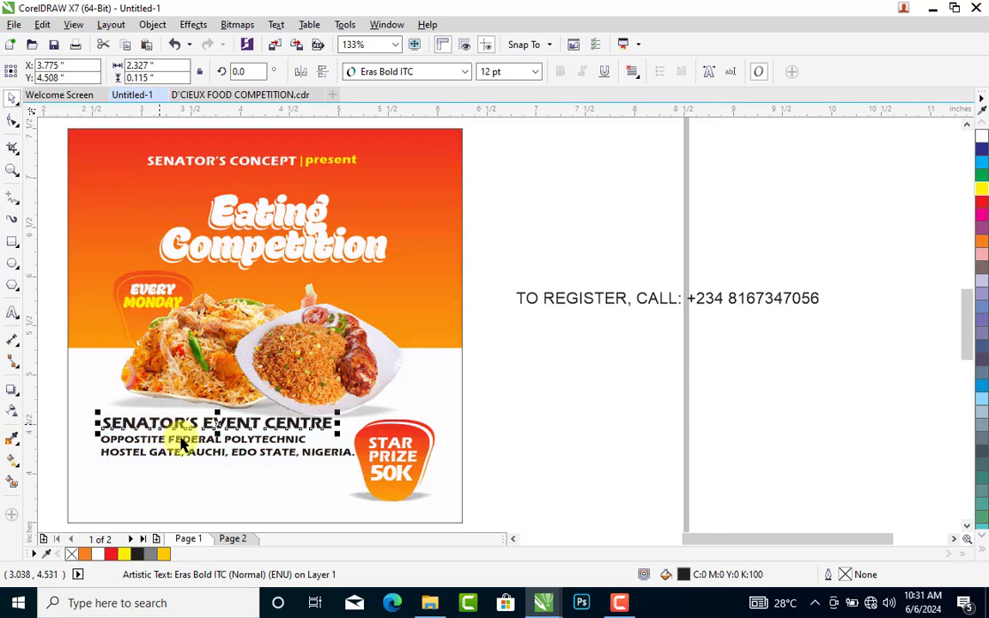
shift+click(182, 446)
drag(224, 423, 224, 436)
drag(359, 426, 229, 455)
drag(340, 477, 348, 482)
click(335, 529)
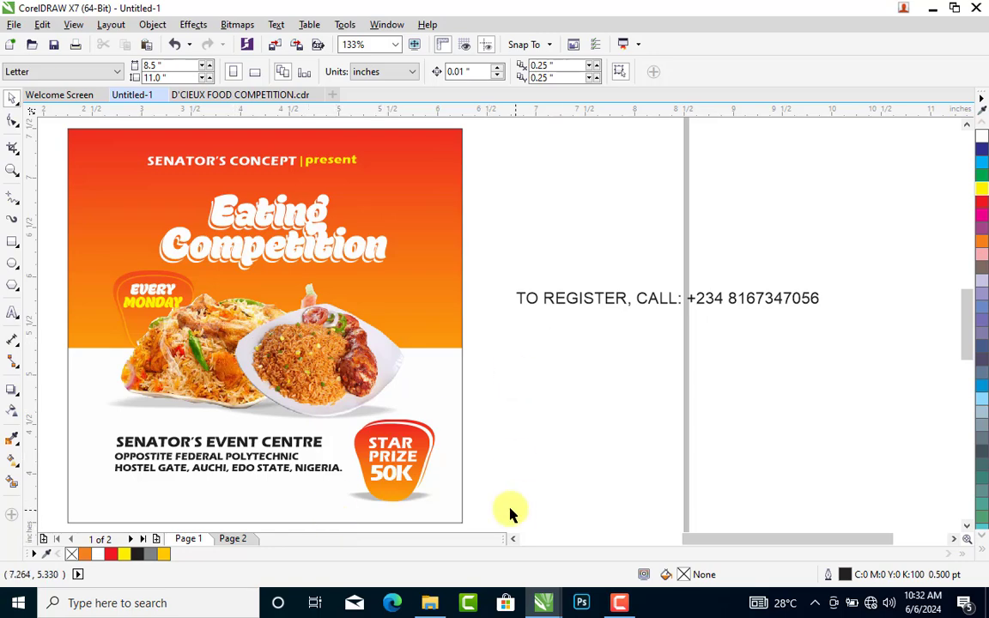
- Switch to File Explorer and open the THINGS folder on Local Disk (E:)
click(430, 603)
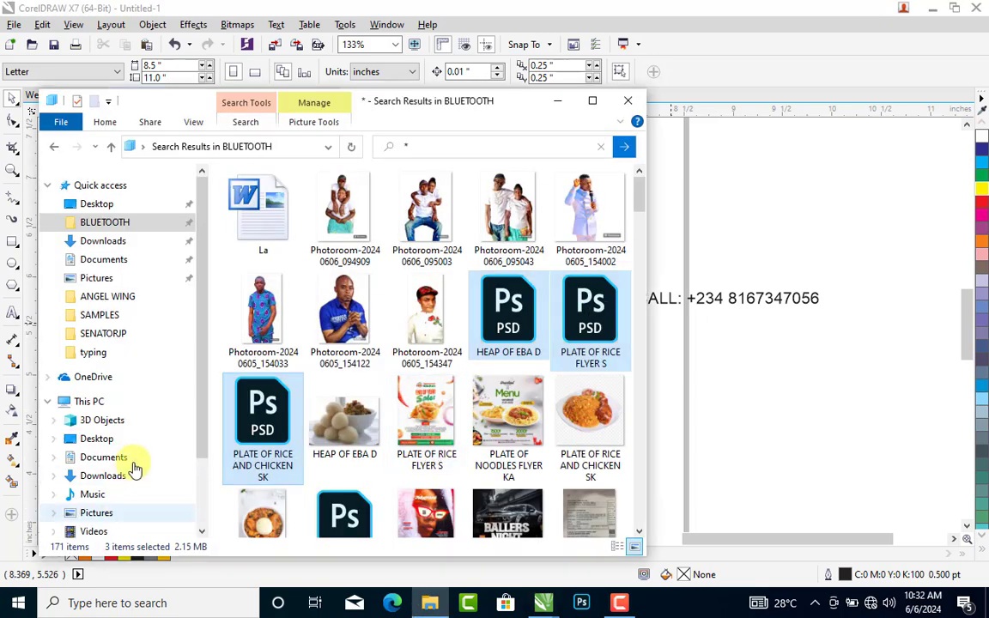
drag(204, 427, 205, 469)
click(128, 521)
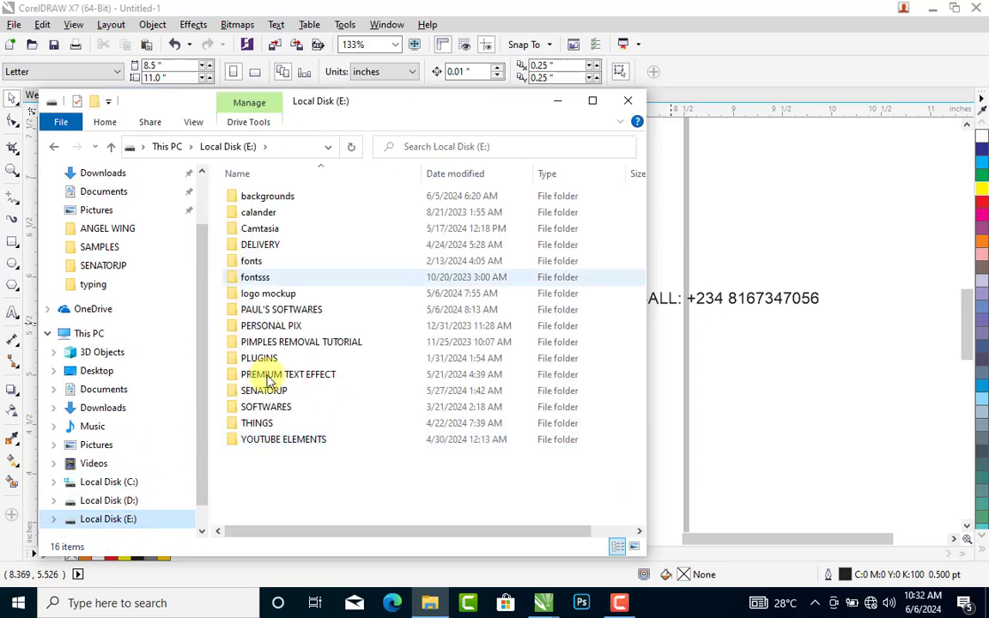
click(257, 427)
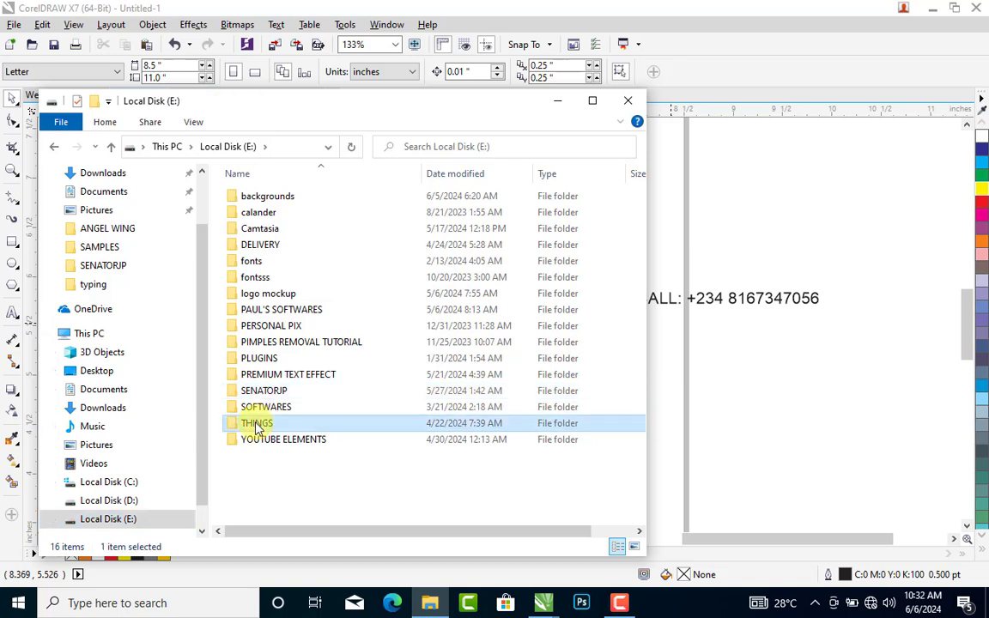
double_click(258, 426)
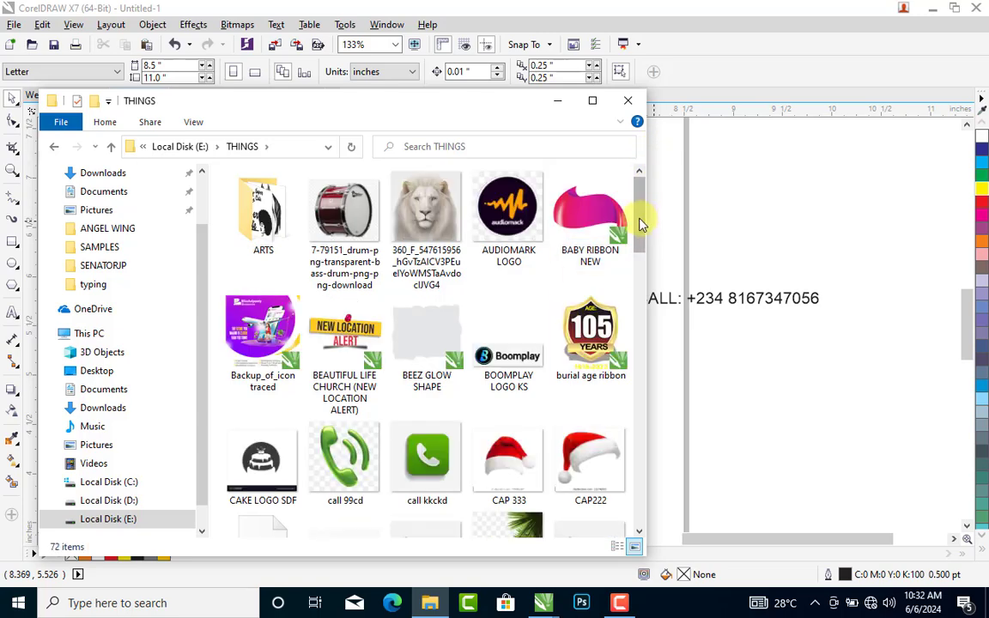
- Import the "icon traced" file from the THINGS folder into the empty area beside the flyer in CorelDRAW
drag(640, 221, 638, 298)
click(638, 348)
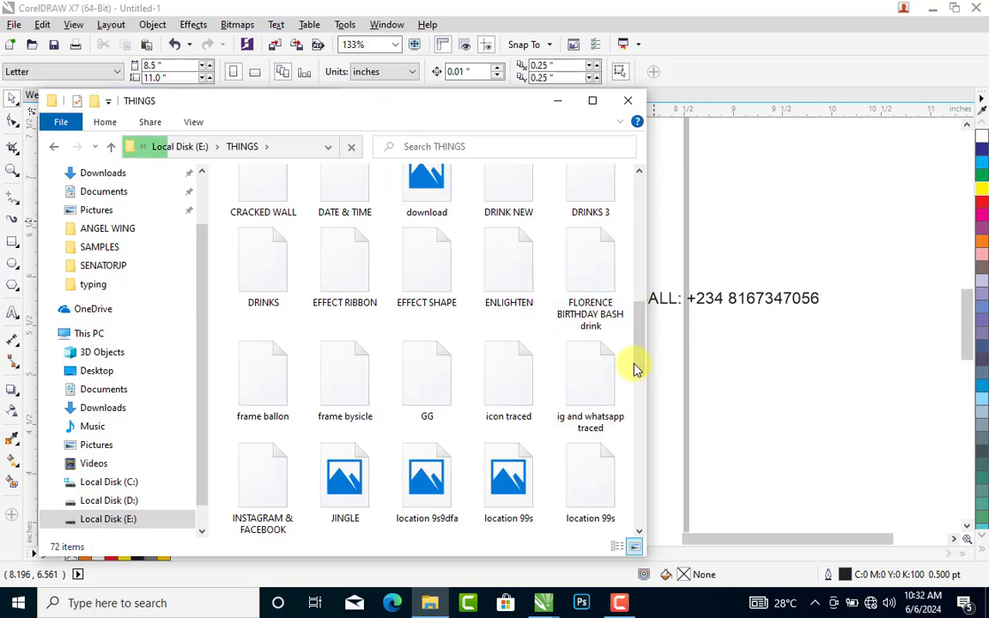
click(505, 388)
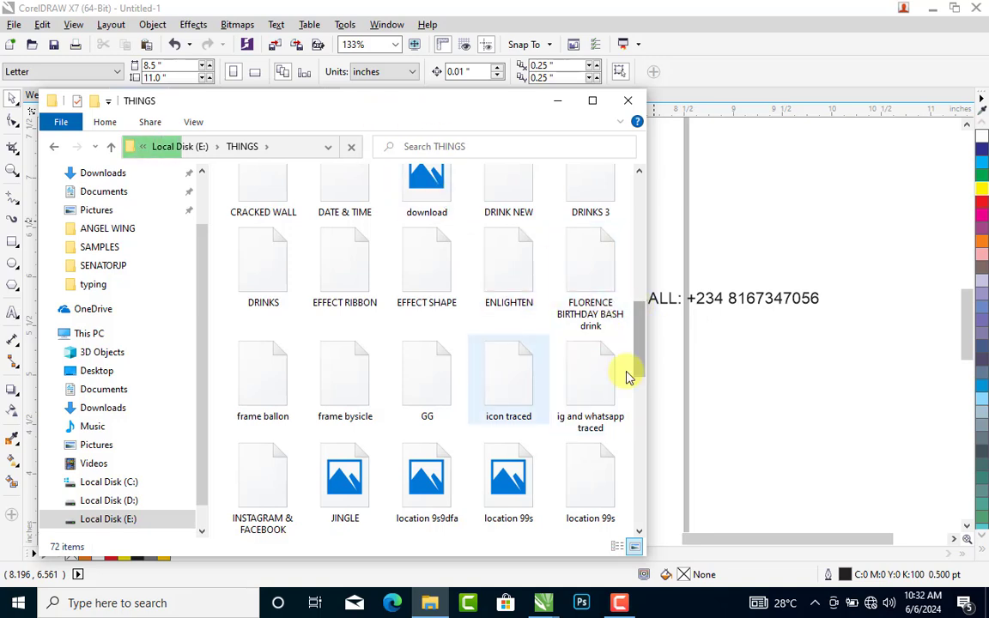
drag(505, 388, 774, 409)
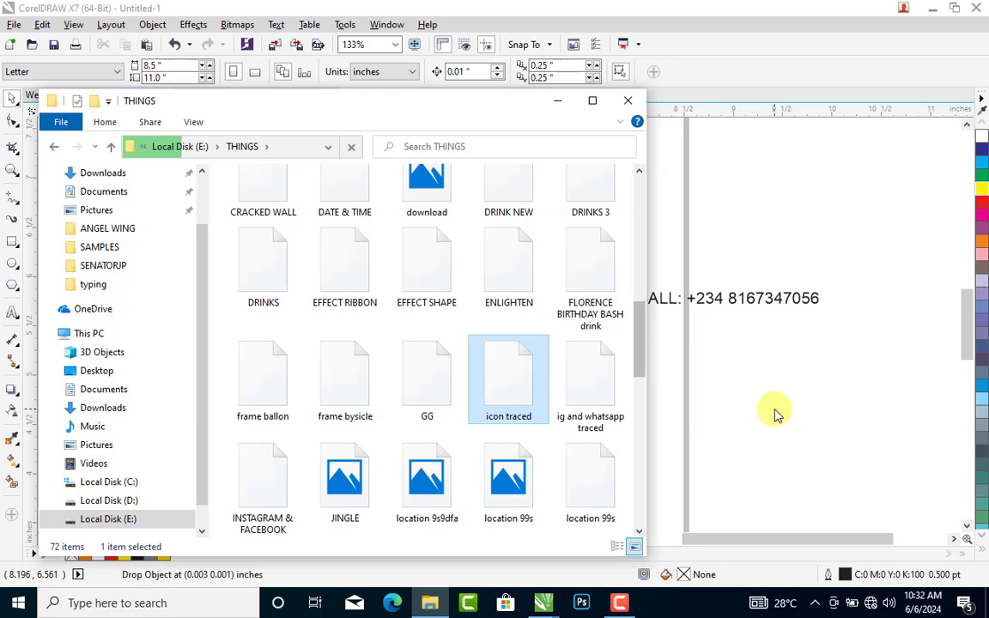
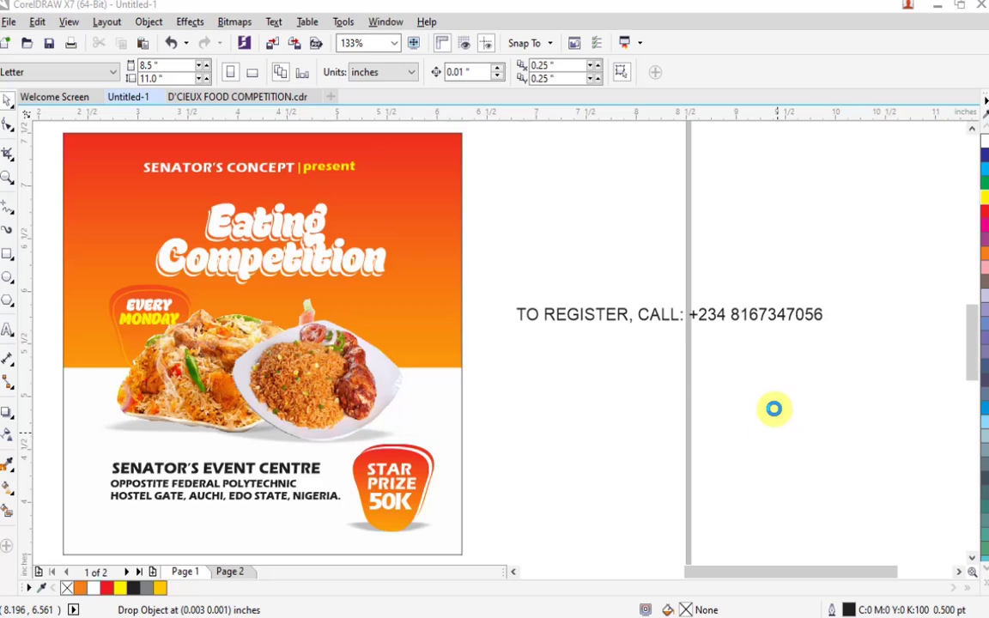
click(773, 409)
click(762, 408)
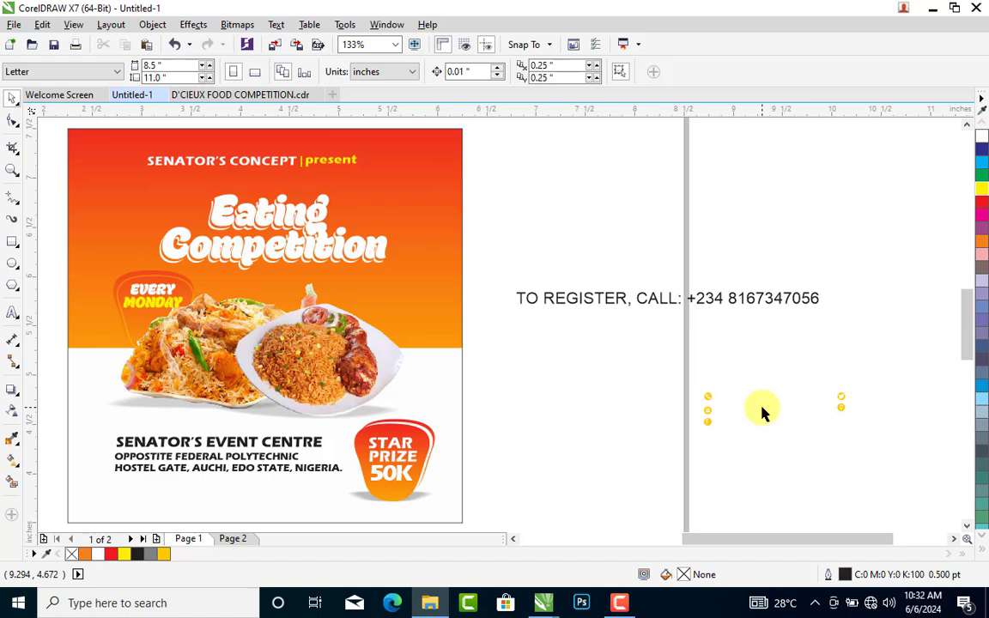
- Enlarge the imported icon set to about 1.99 in wide and ungroup it
click(708, 412)
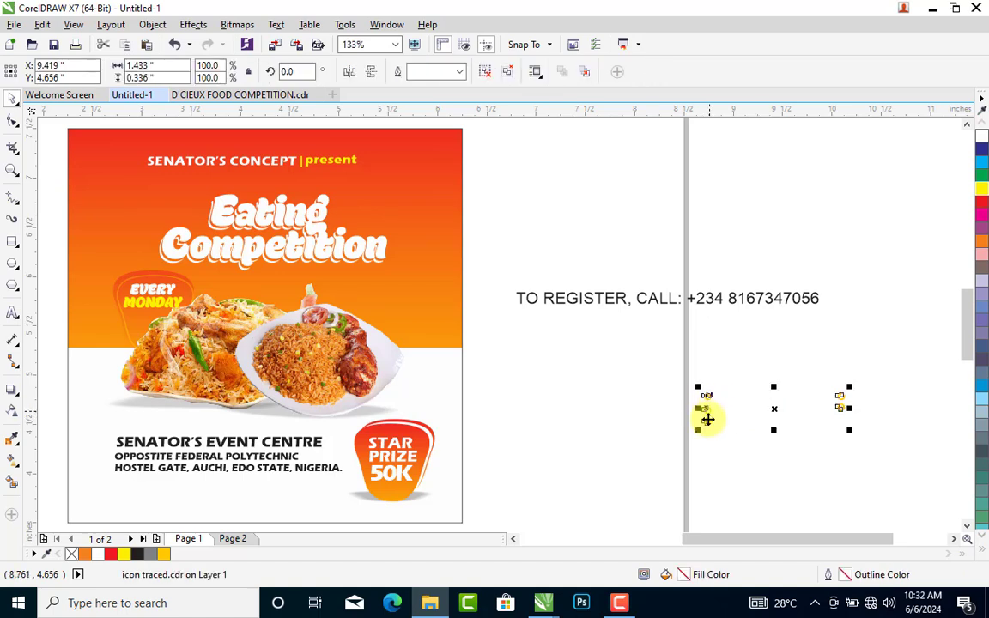
drag(698, 435, 642, 445)
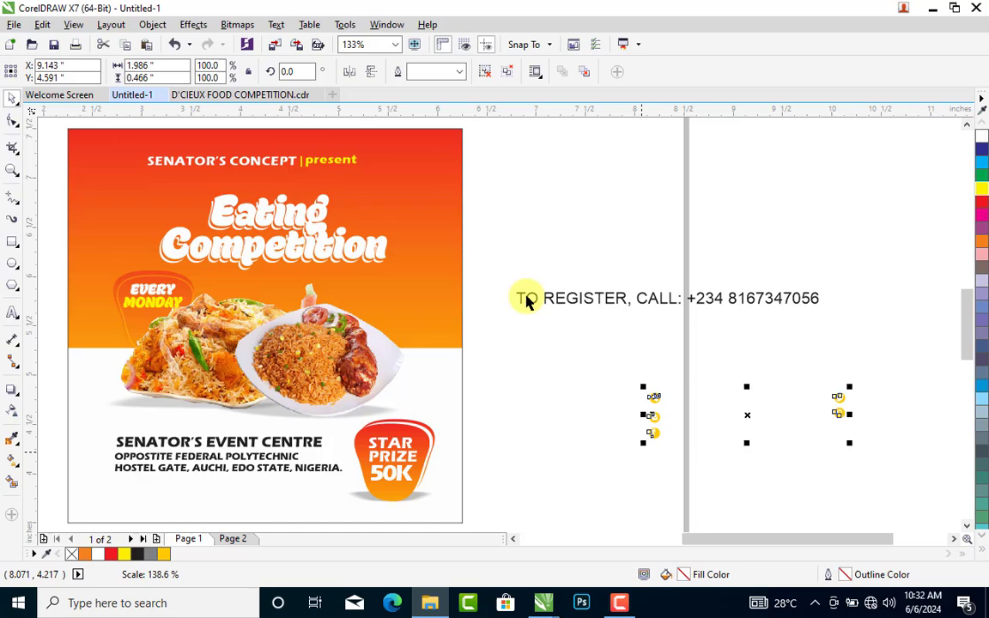
click(487, 72)
click(587, 423)
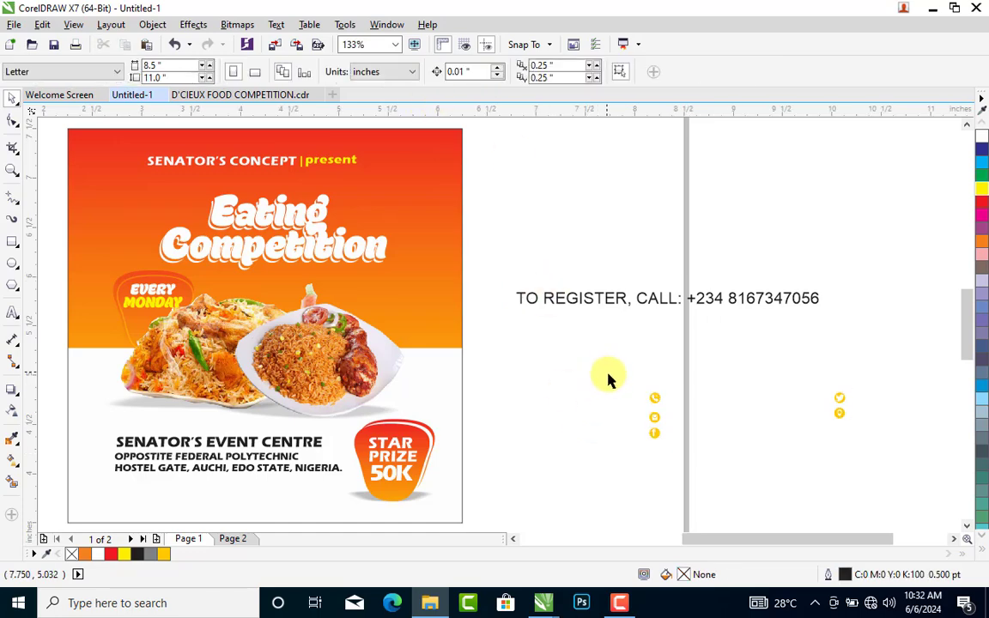
- Delete the other imported icons and place the location icon just before SENATOR'S EVENT CENTRE
drag(607, 372, 707, 464)
drag(657, 420, 101, 432)
click(824, 436)
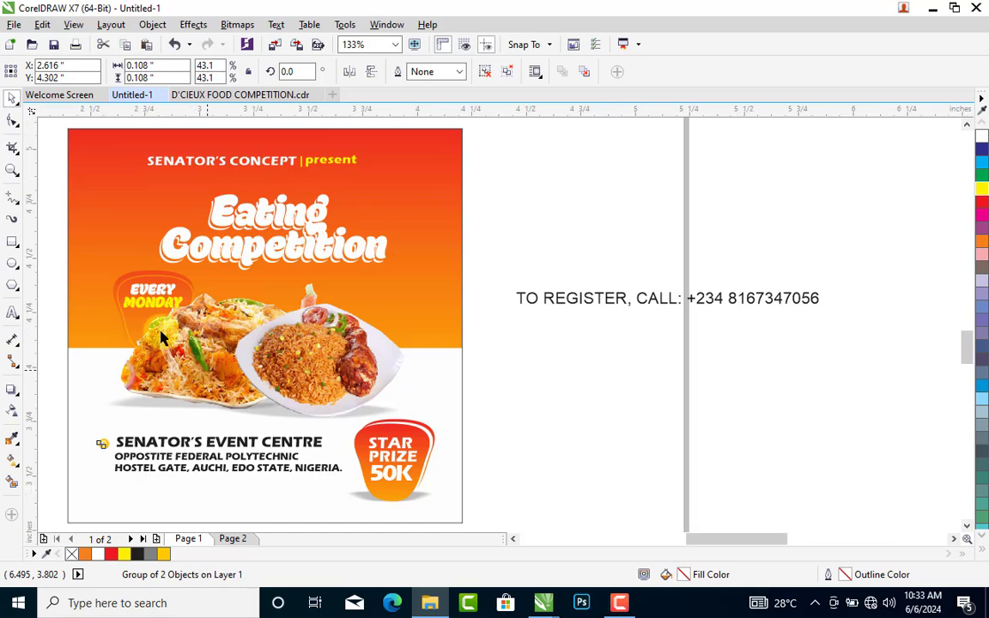
- Ungroup the location icon and fill its circle with orange (C:0 M:60 Y:100 K:0)
scroll(177, 232, up, 4)
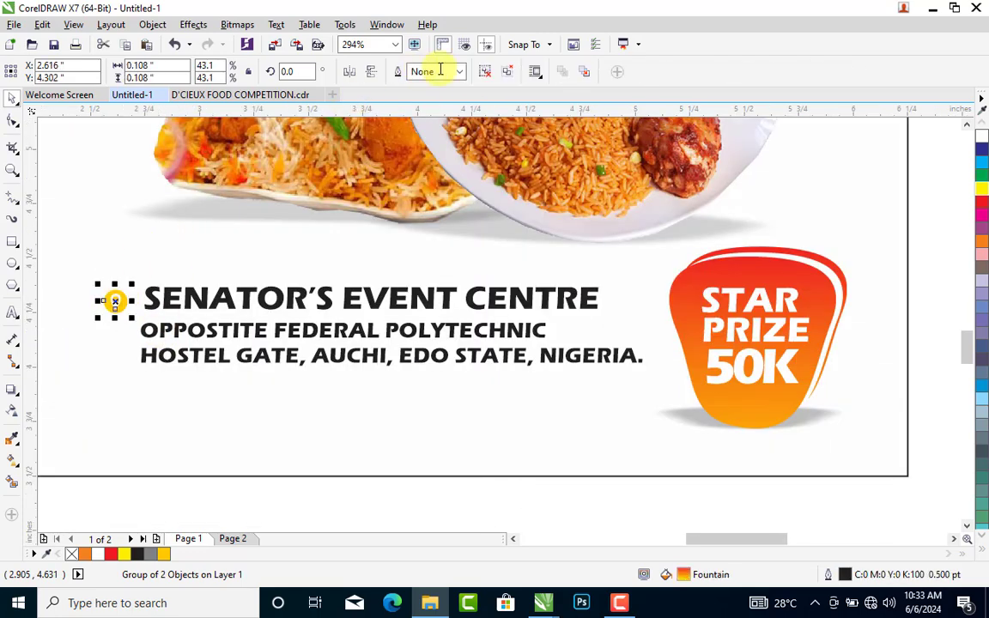
click(487, 74)
click(135, 252)
click(117, 297)
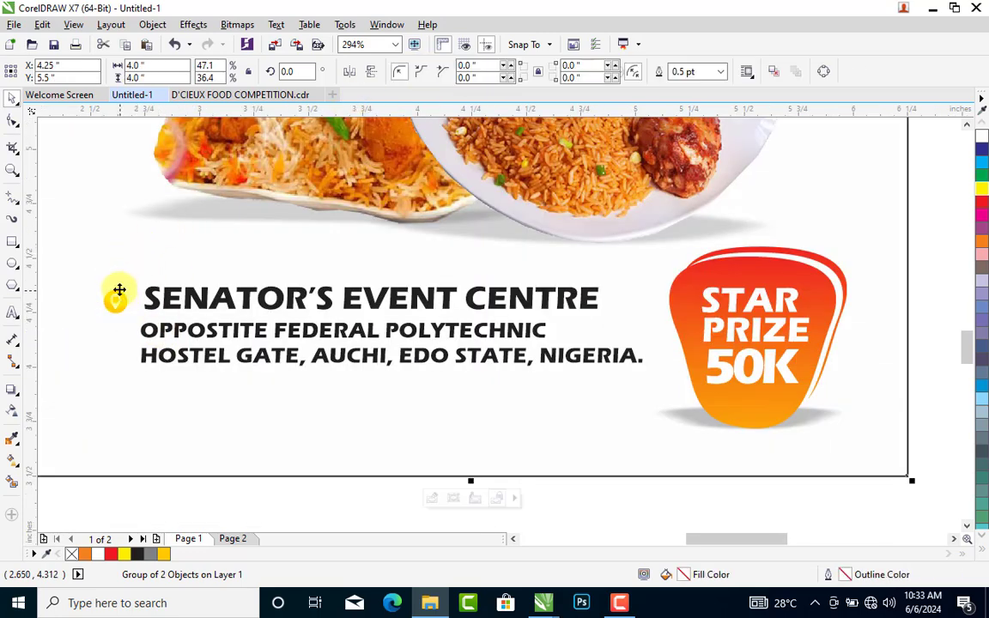
click(984, 247)
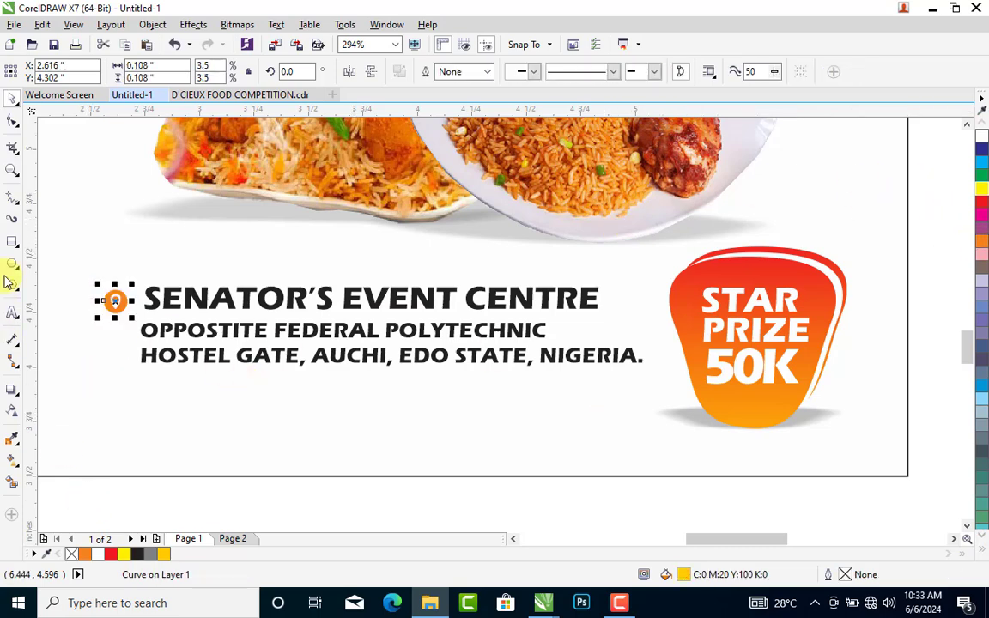
- Add a drop shadow beneath the location icon and enlarge the icon slightly together with its shadow
click(13, 392)
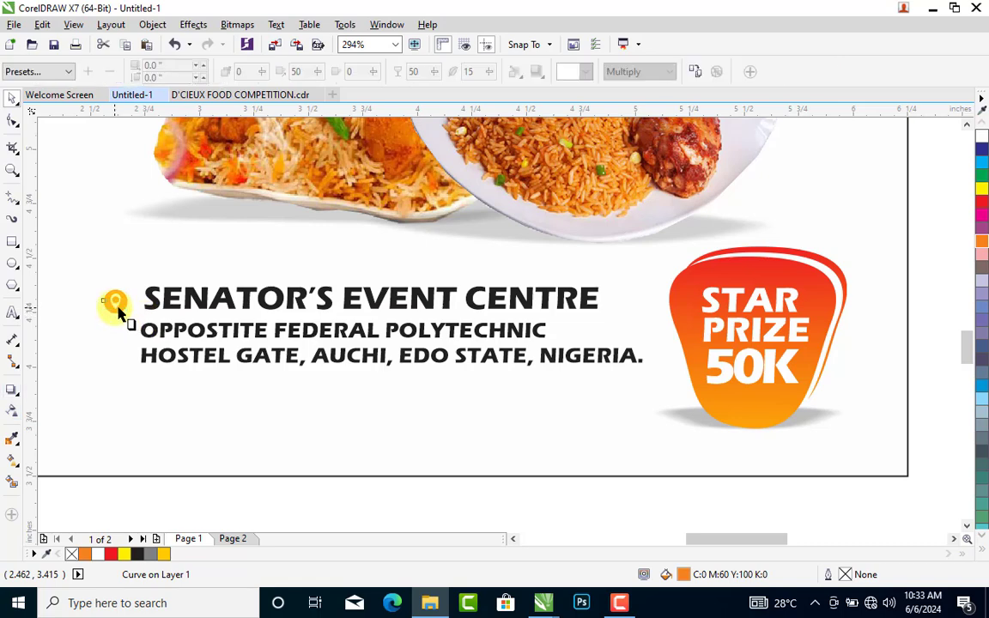
drag(118, 311, 118, 306)
click(11, 97)
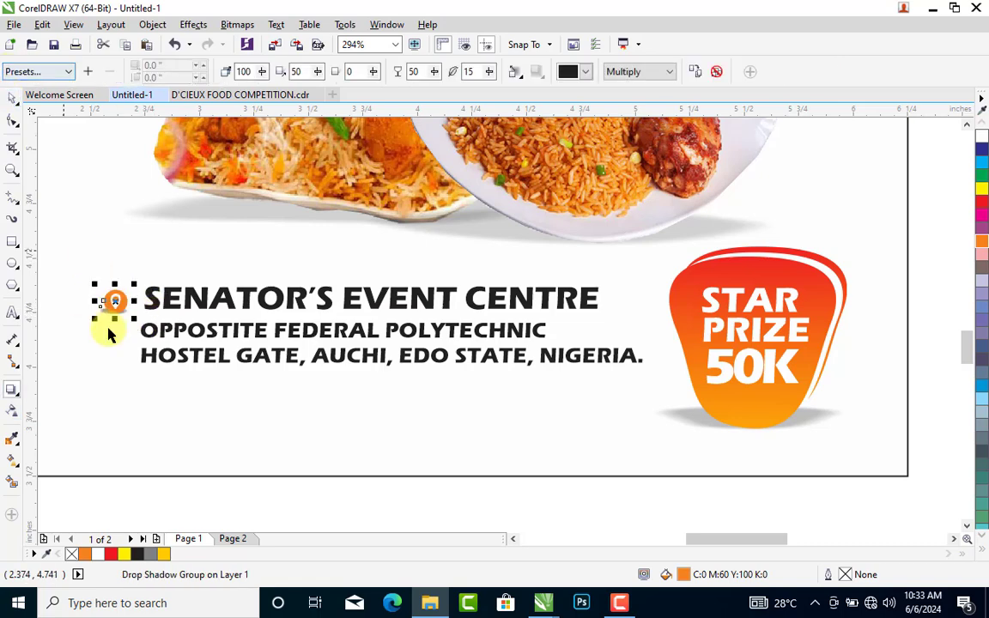
drag(70, 503, 147, 246)
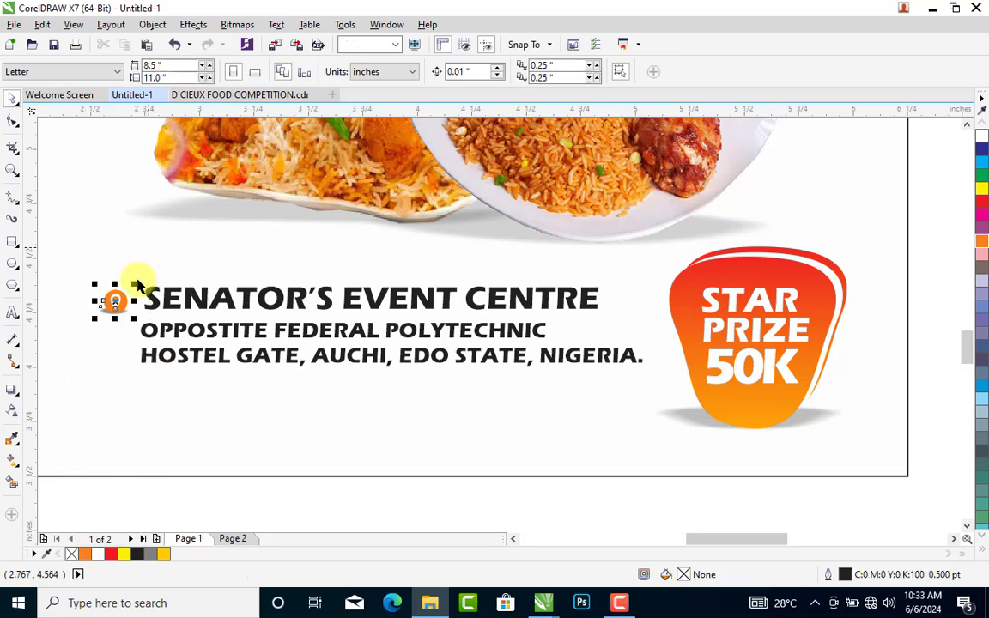
mouse_move(134, 282)
mouse_down()
mouse_move(139, 274)
mouse_move(126, 293)
mouse_up()
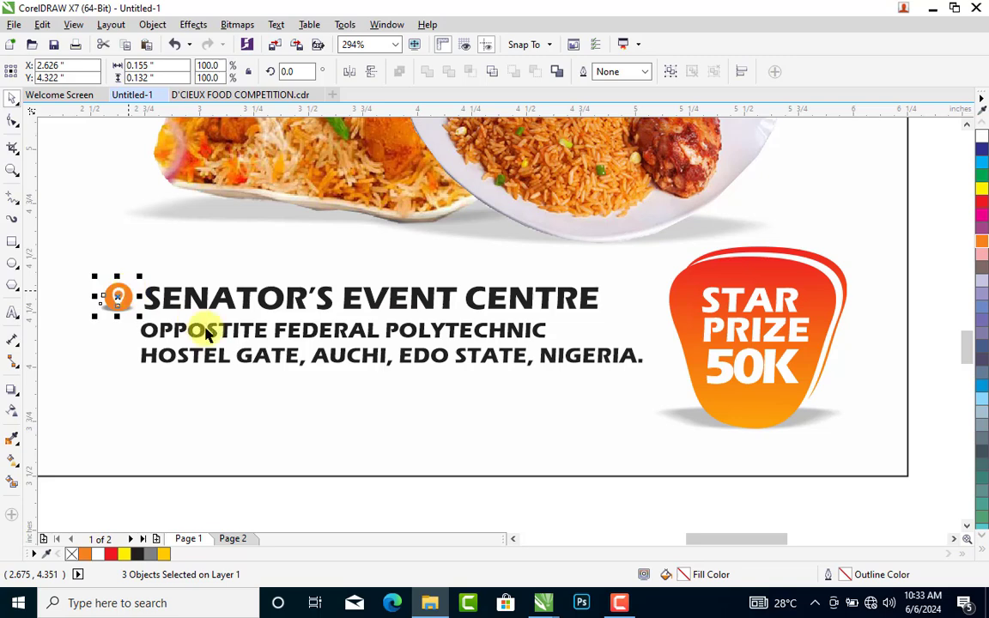
key(F4)
click(651, 454)
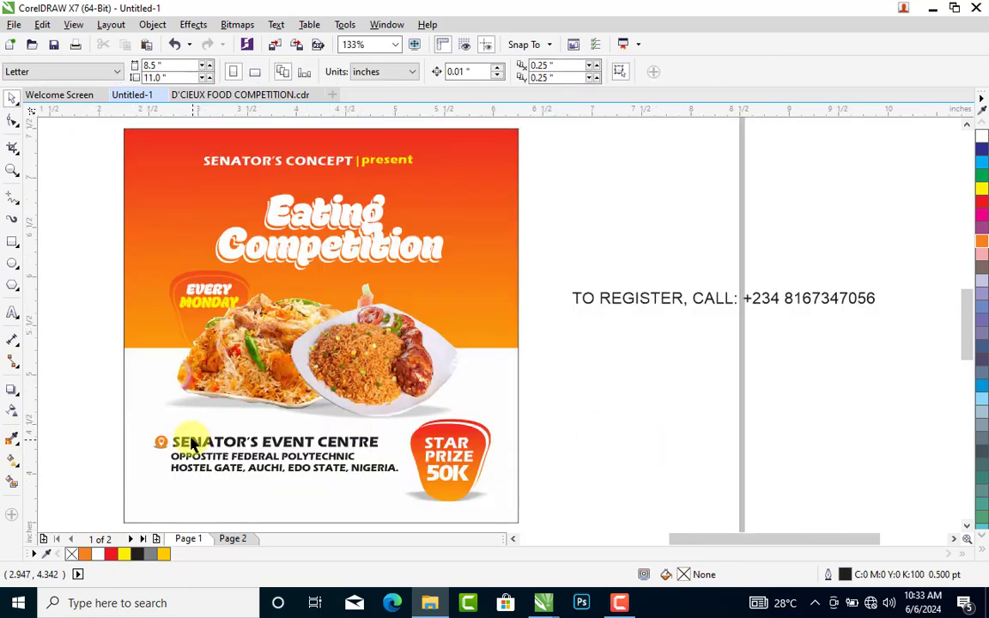
- Shift the location icon and the venue address together slightly up and towards the STAR PRIZE badge
drag(99, 410, 420, 504)
drag(337, 455, 342, 453)
click(614, 440)
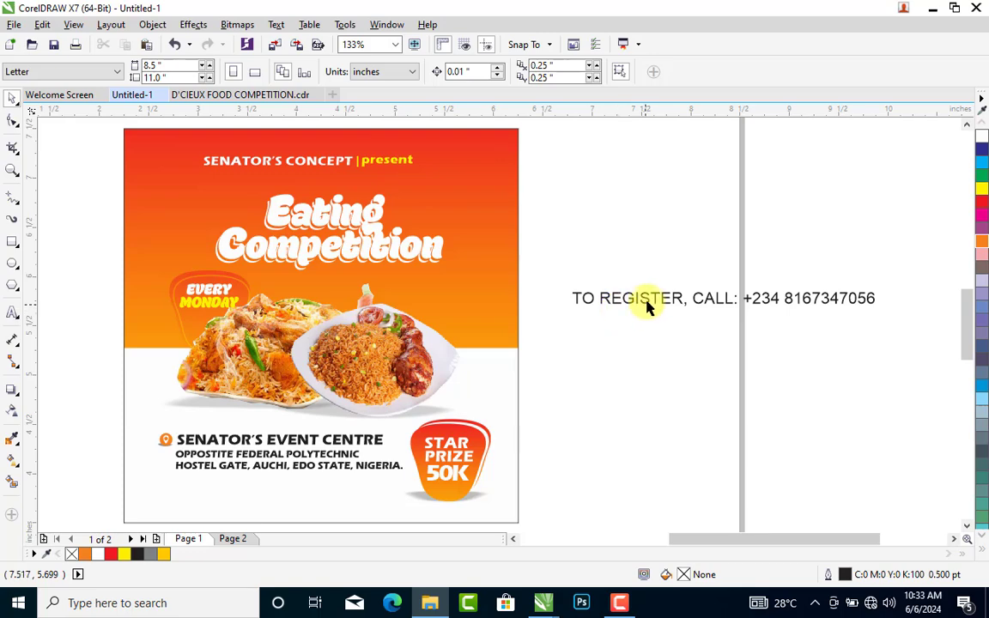
- Place the TO REGISTER, CALL line below the address, set it in Eras Bold ITC and reduce it to about 7.87 pt
drag(647, 307, 487, 400)
drag(276, 493, 243, 486)
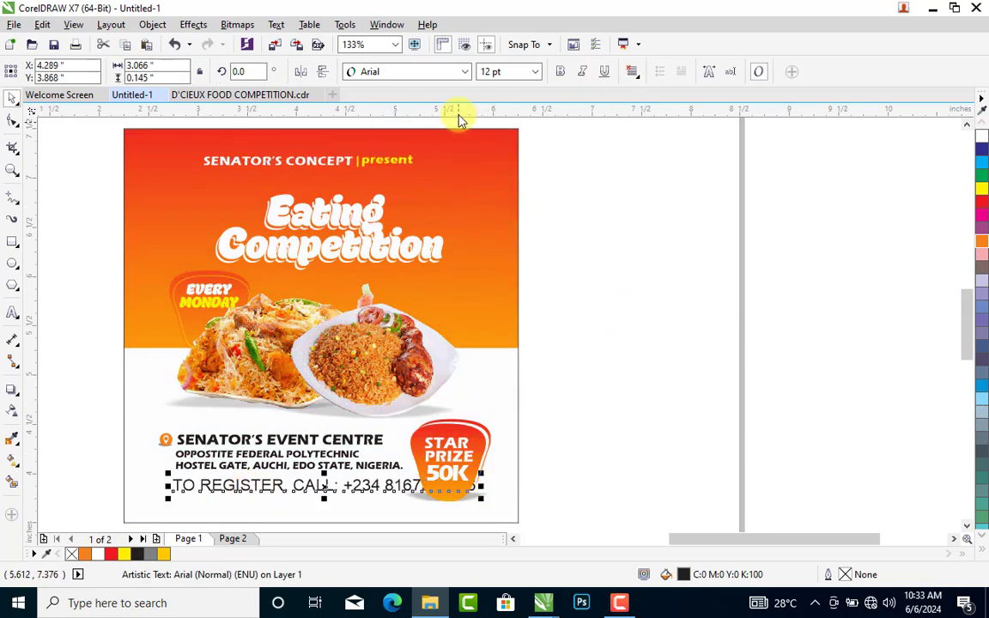
click(464, 73)
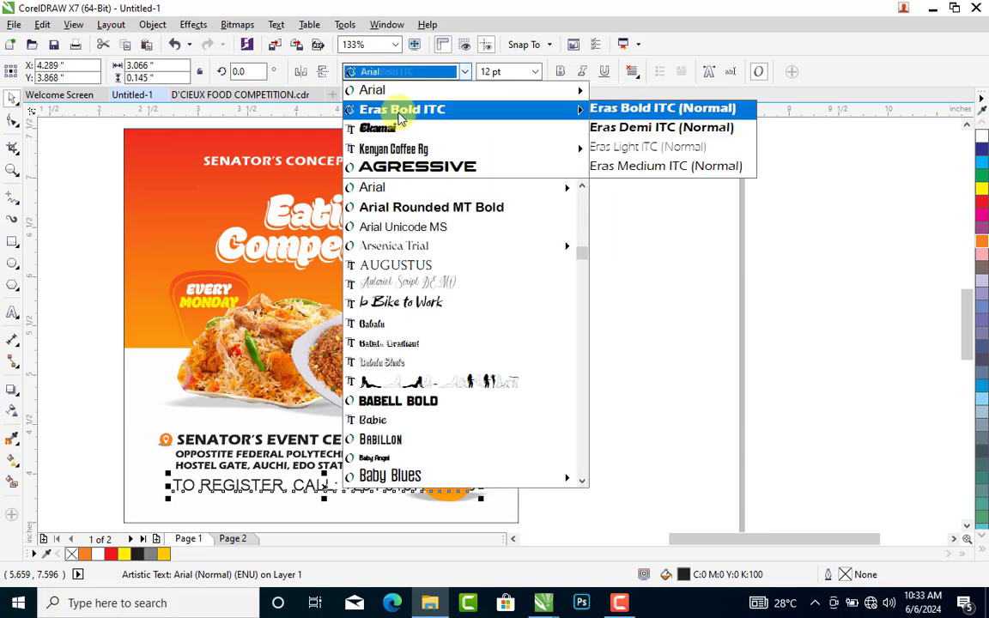
click(402, 105)
scroll(514, 523, down, 1)
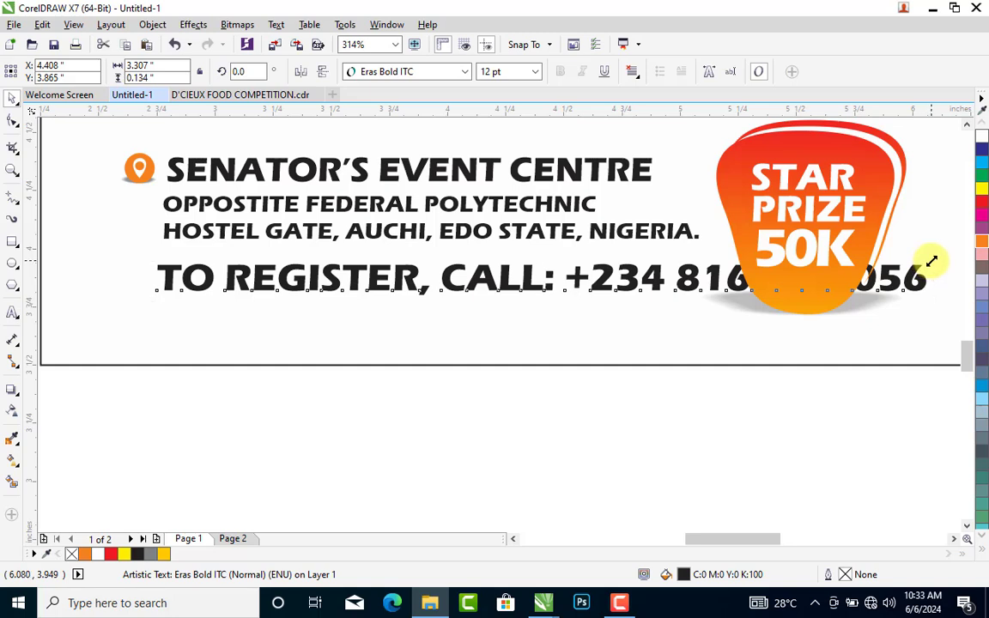
drag(932, 261, 731, 270)
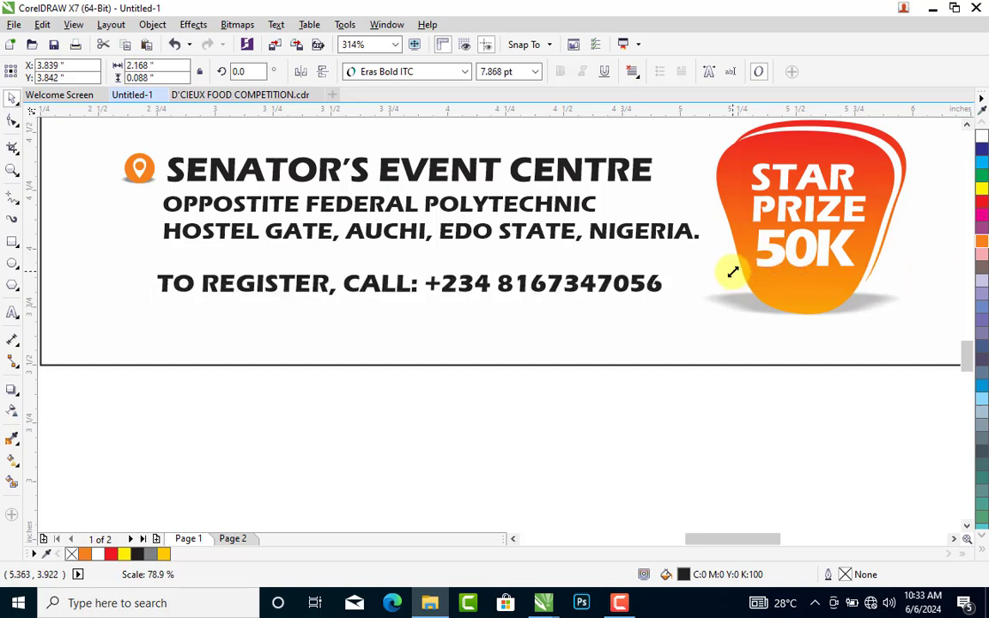
- Draw a rectangle about 2.28 by 0.16 in around the registration line, fill it green and remove its outline
click(14, 241)
drag(148, 267, 679, 305)
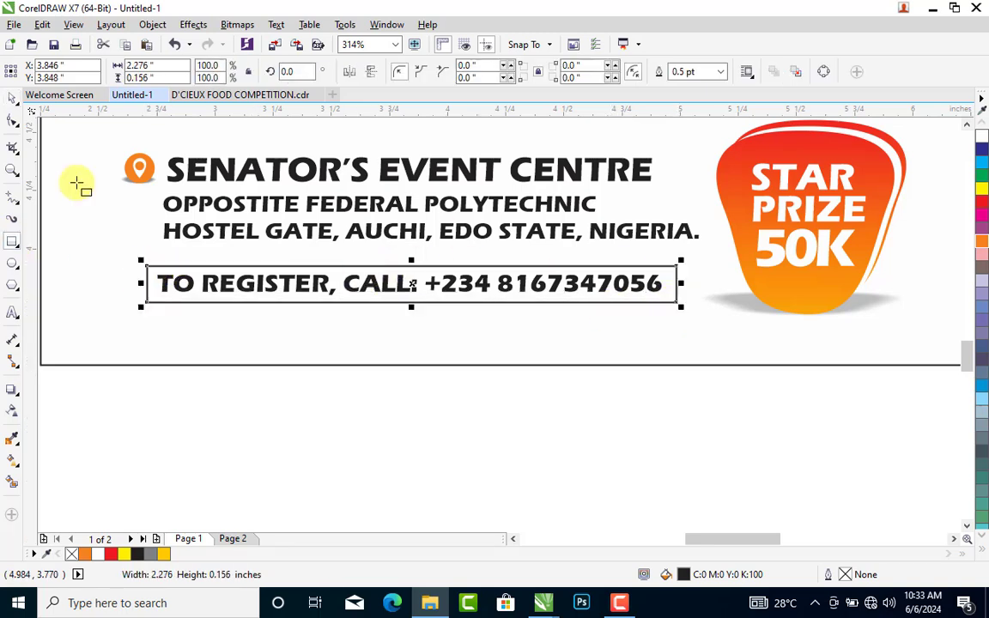
click(10, 100)
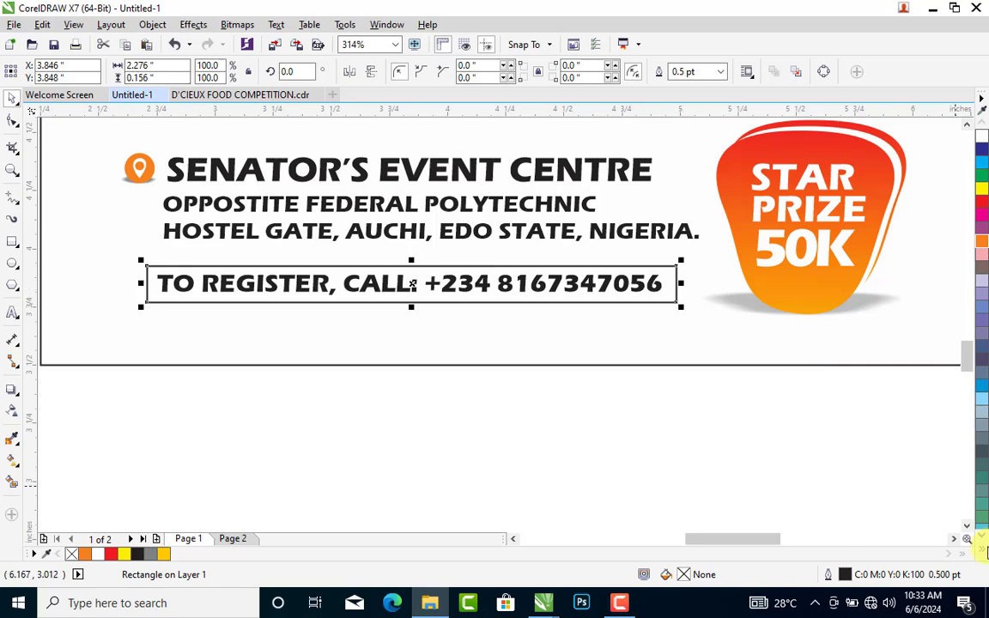
click(982, 547)
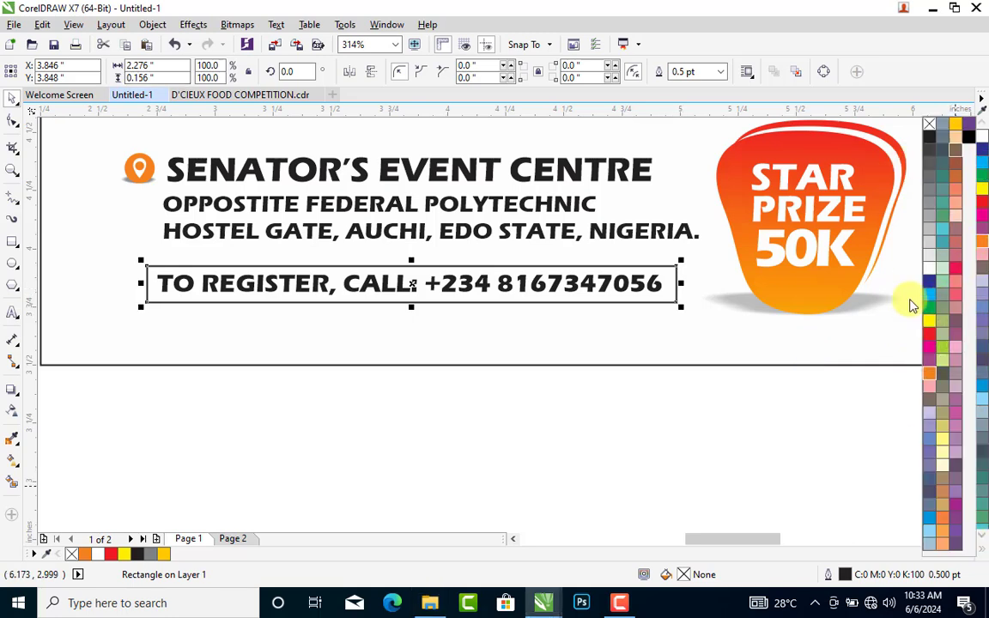
click(929, 308)
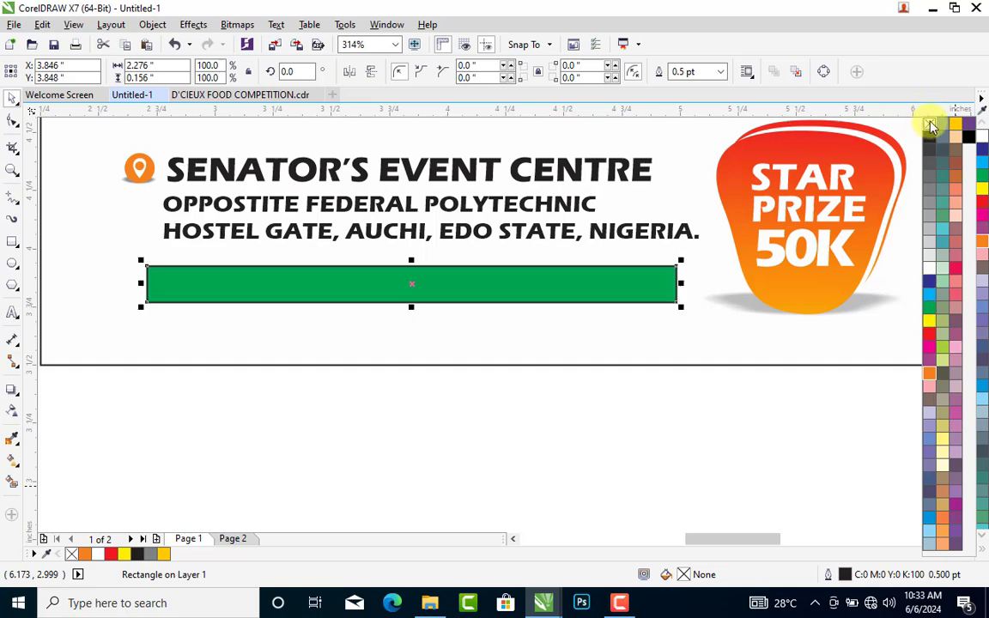
click(513, 290)
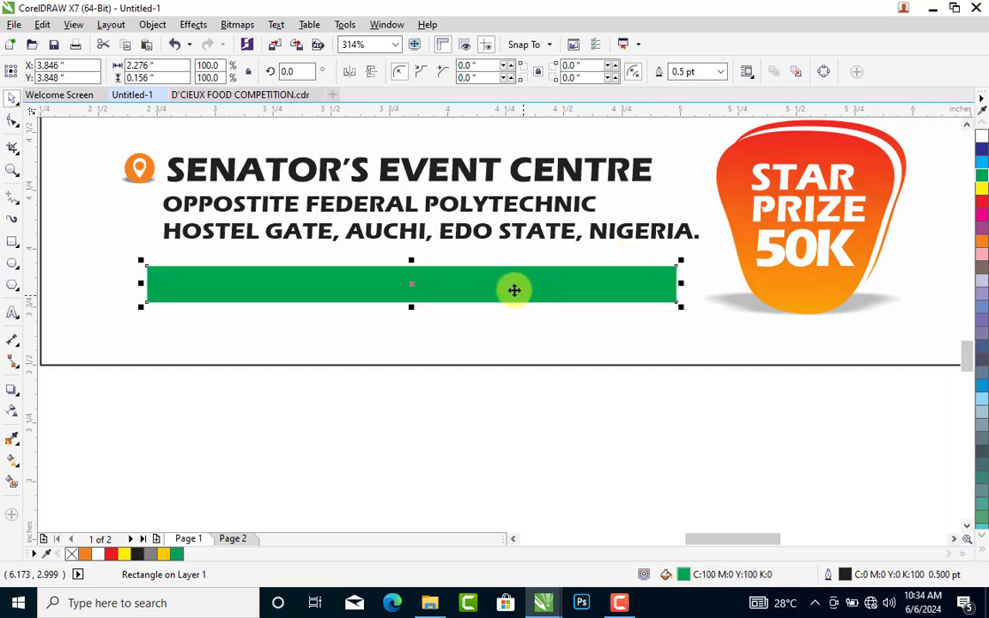
- Bring the registration text in front of the green bar, colour it white and move both closer beneath the address
key(shift+Page_Up)
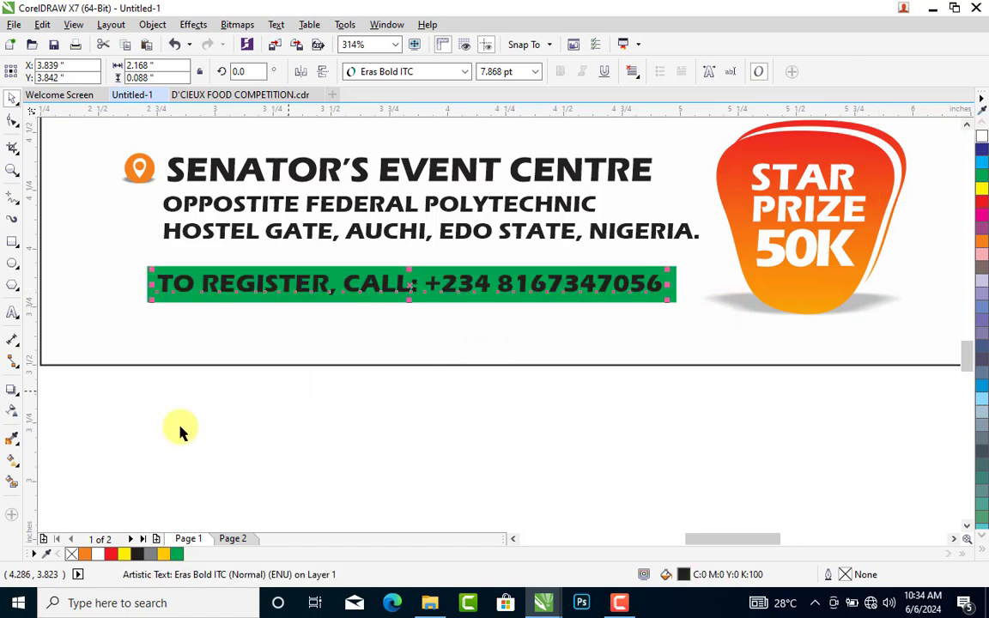
click(98, 554)
drag(115, 403, 684, 251)
drag(473, 283, 484, 271)
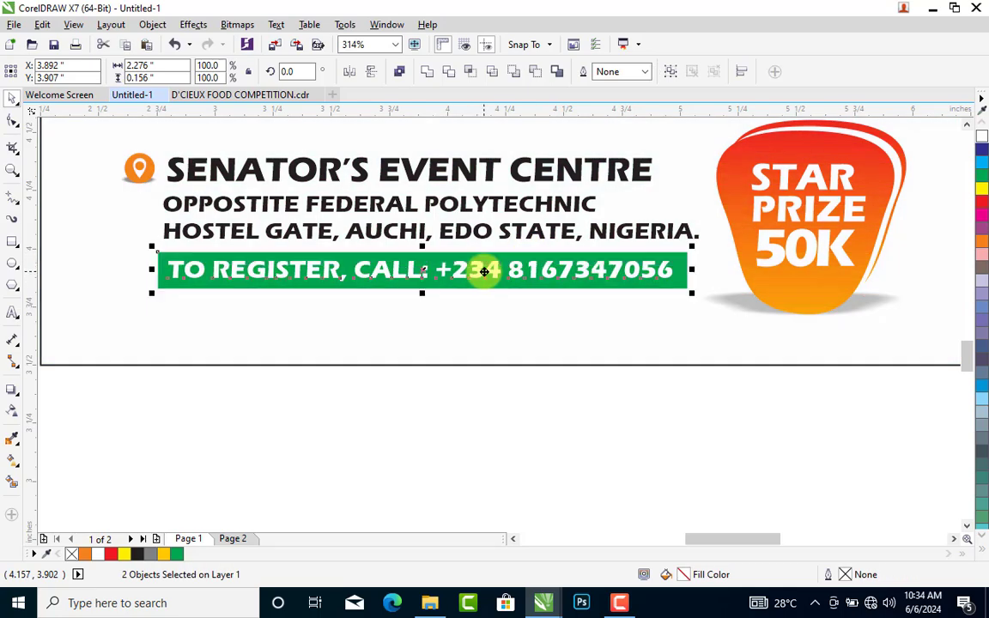
click(492, 464)
key(shift+F4)
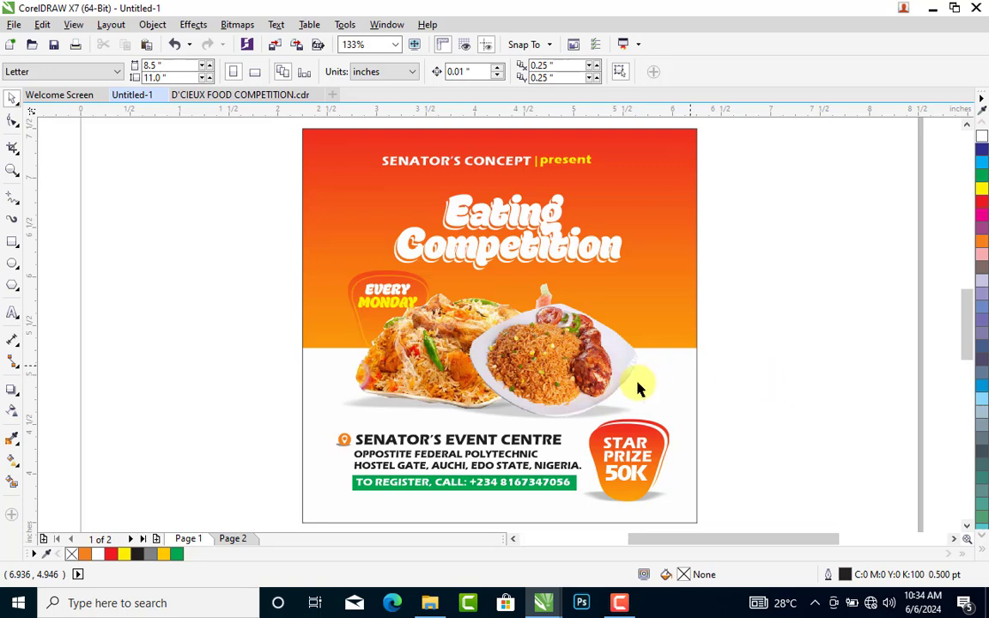
click(565, 375)
click(720, 282)
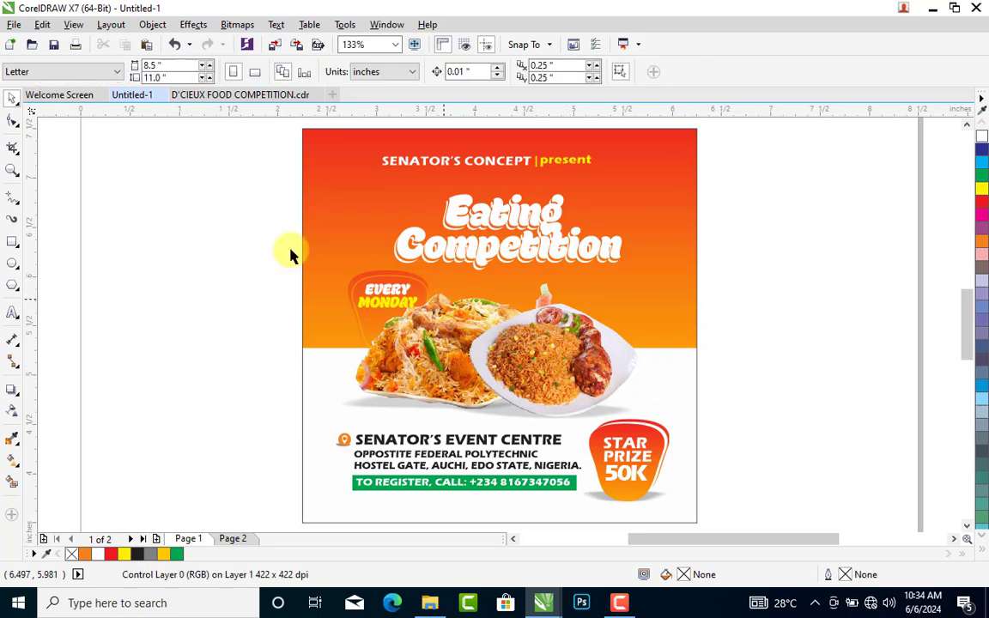
- Group the EVERY MONDAY badge shapes together with their text
drag(239, 252, 441, 380)
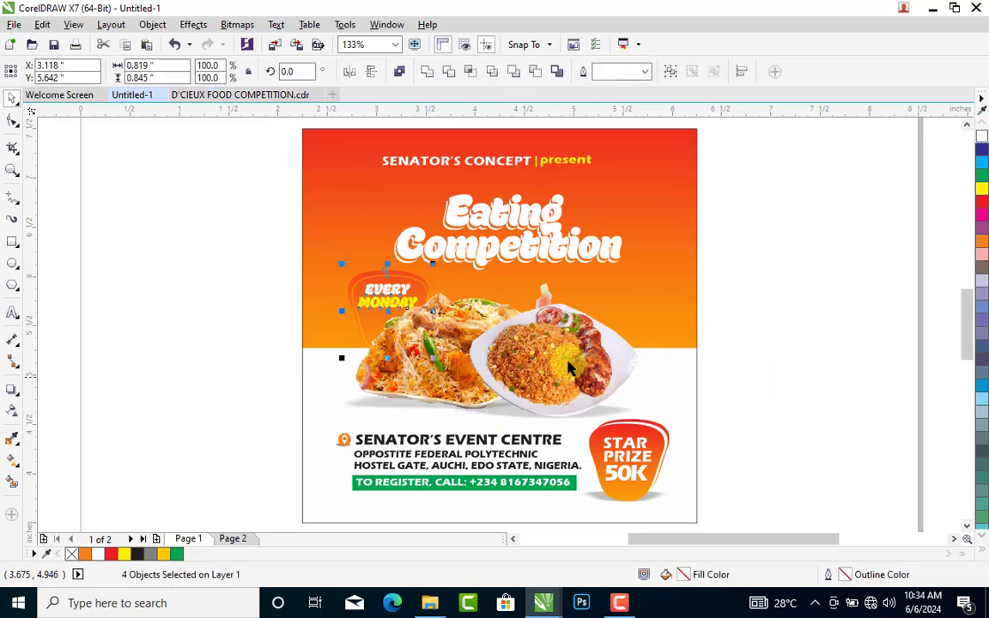
key(ctrl+g)
- Scale the food images together to about 2.93 by 1.22 in from their centre and nudge them slightly up
drag(711, 289, 302, 432)
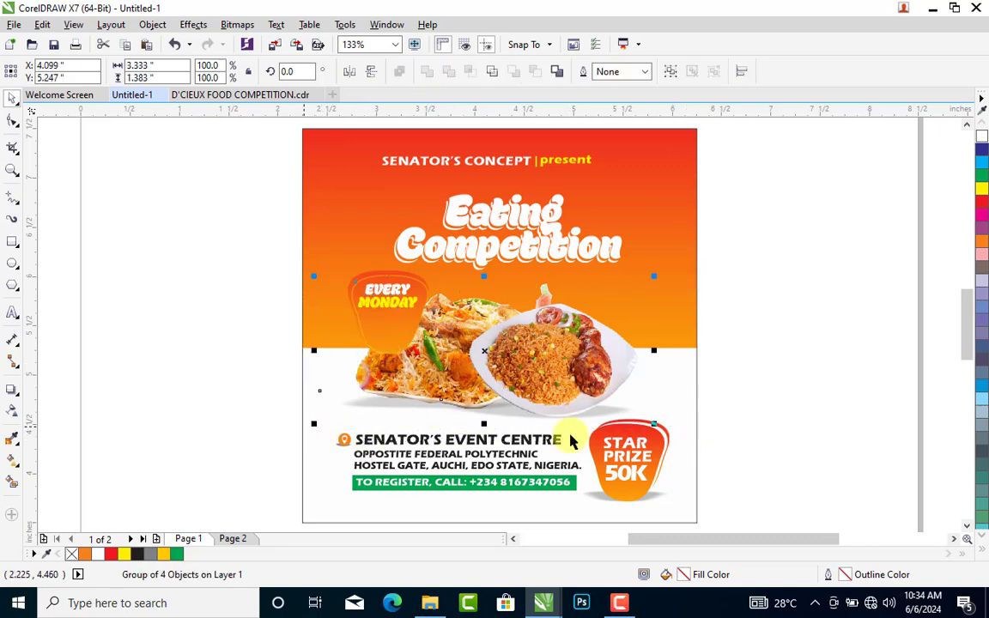
shift+click(360, 289)
shift+click(357, 293)
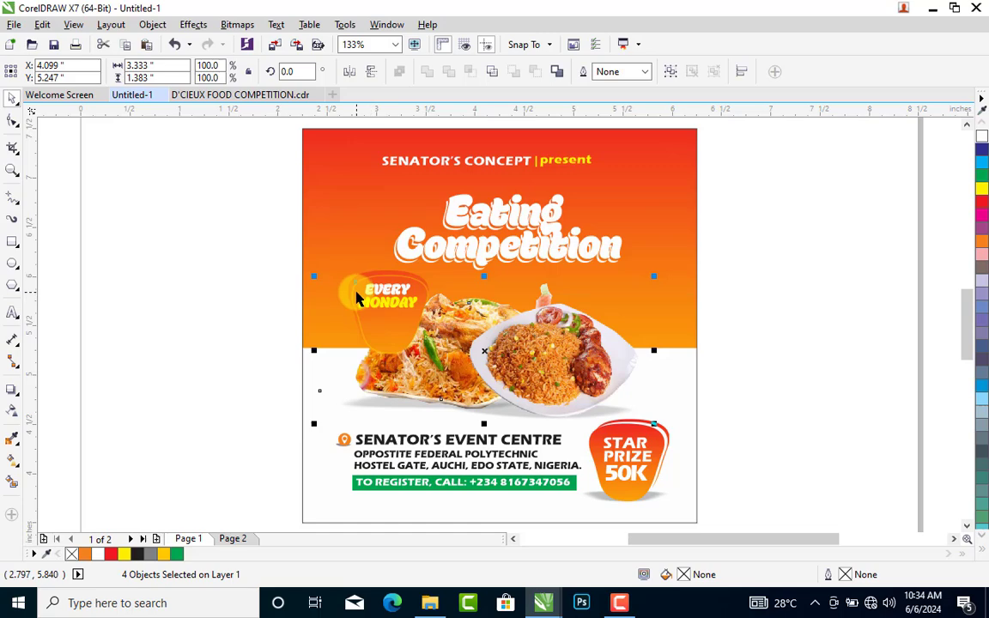
key(Delete)
key(ctrl+z)
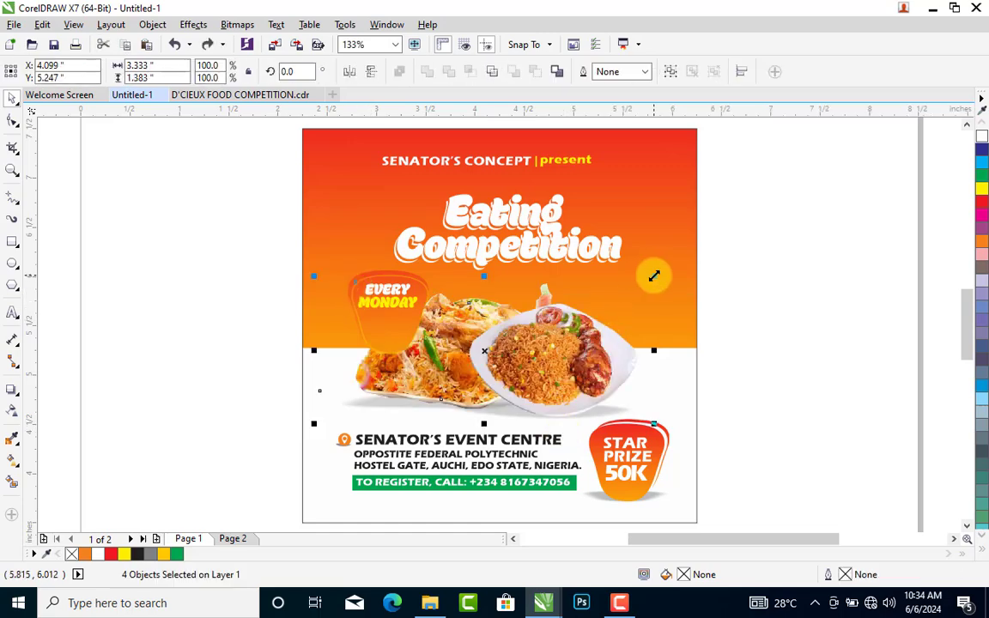
drag(654, 275, 638, 284)
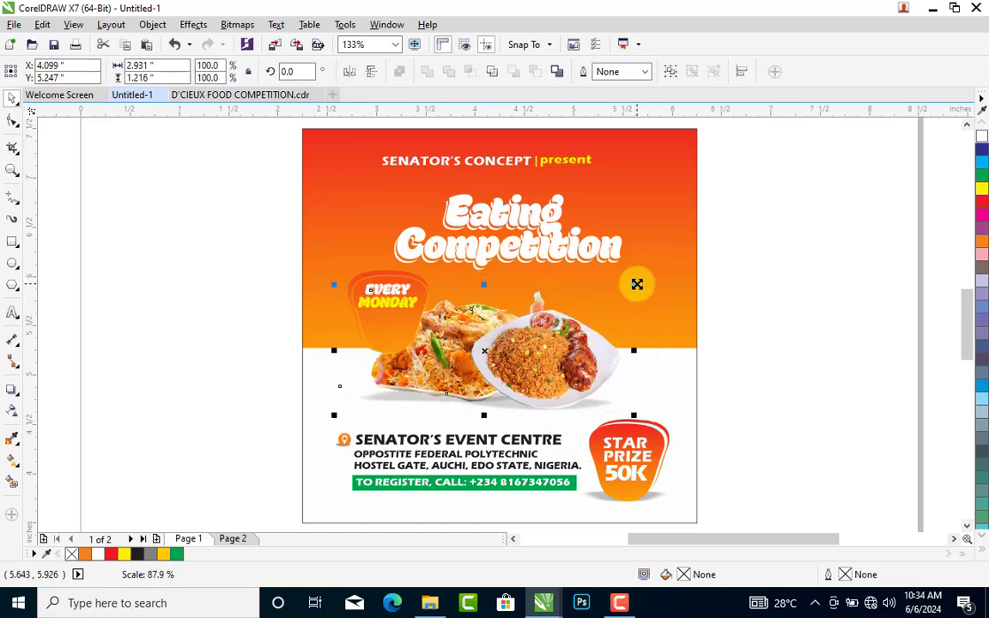
drag(513, 360, 514, 356)
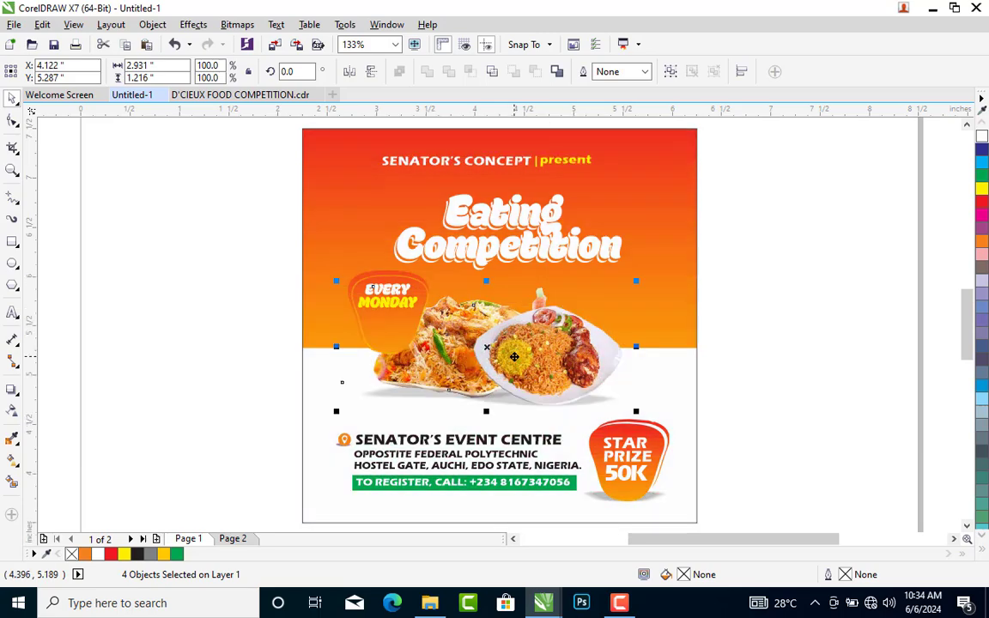
click(736, 307)
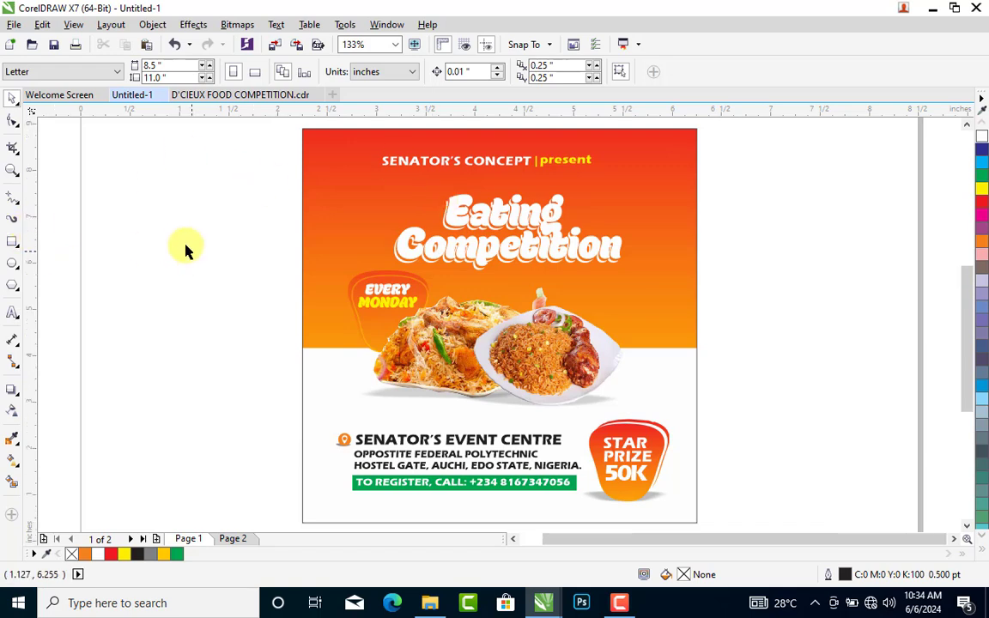
- Draw a closed, thin slanted triangle about 1.67 by 3.5 in beside the flyer with the Pen tool
scroll(185, 249, down, 3)
click(17, 202)
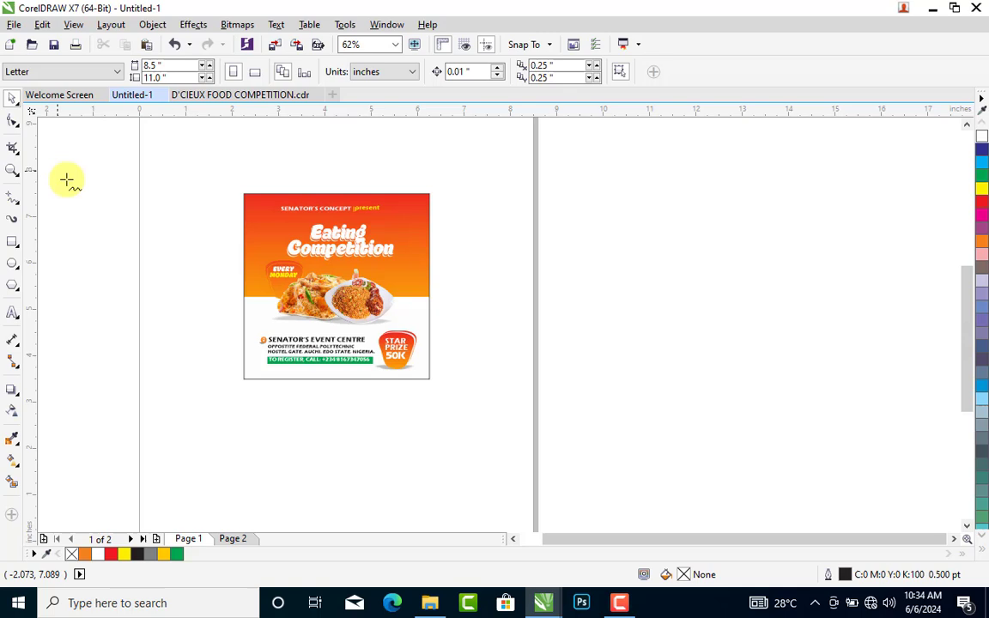
click(19, 207)
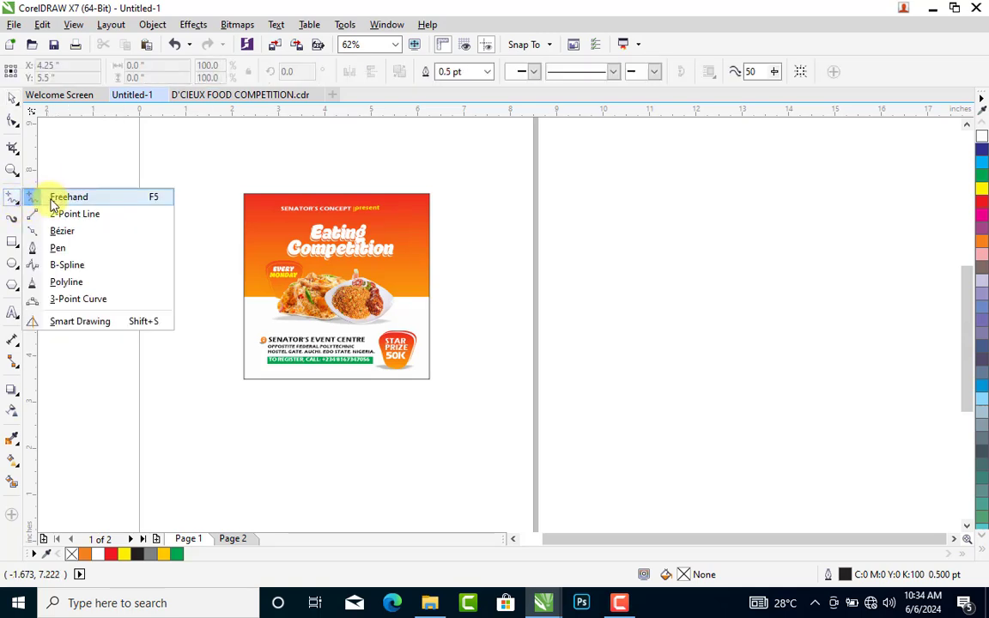
click(60, 249)
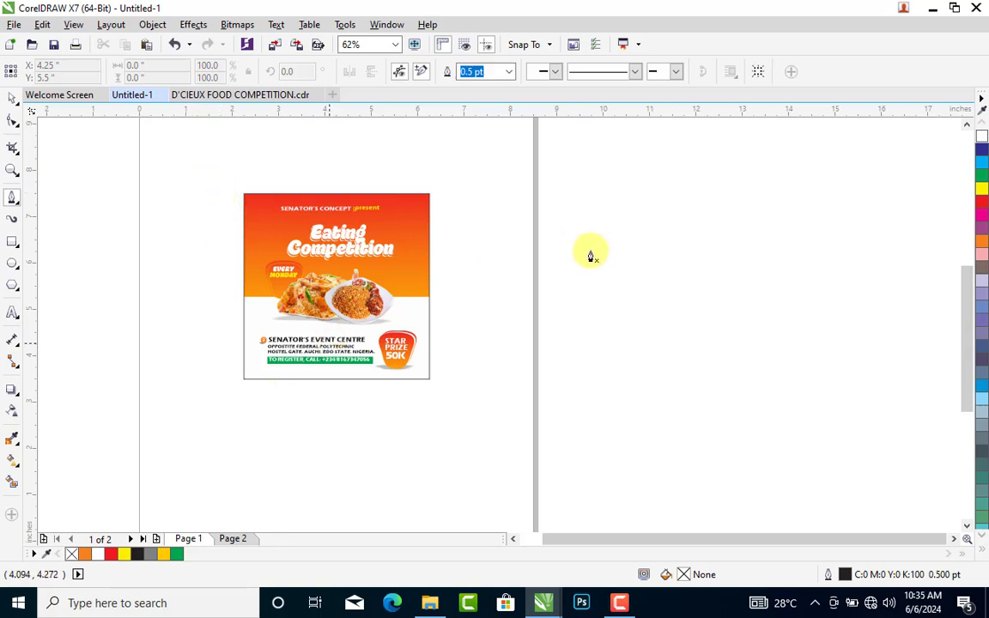
click(514, 208)
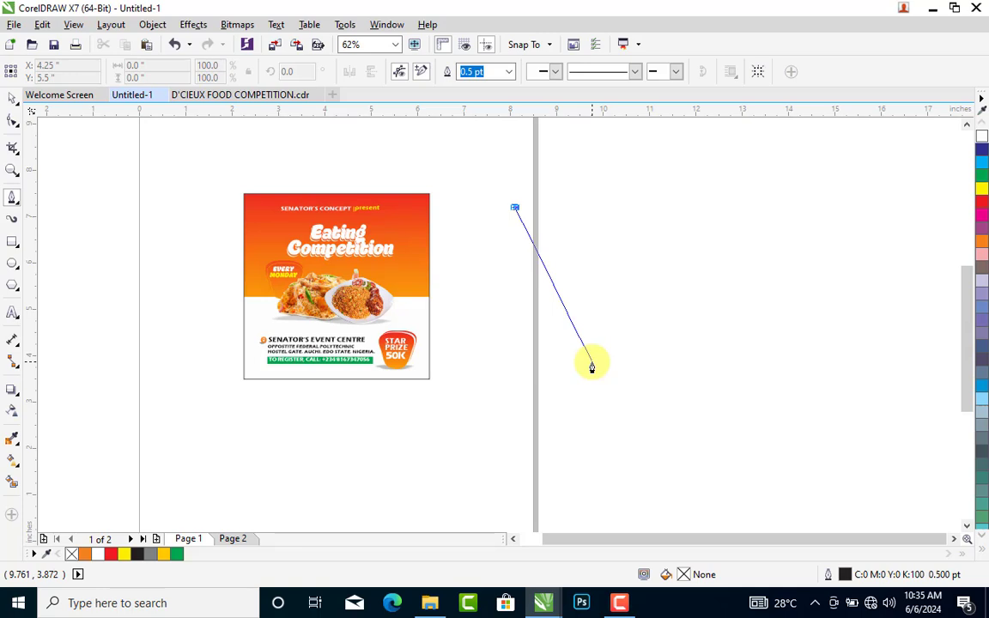
click(592, 367)
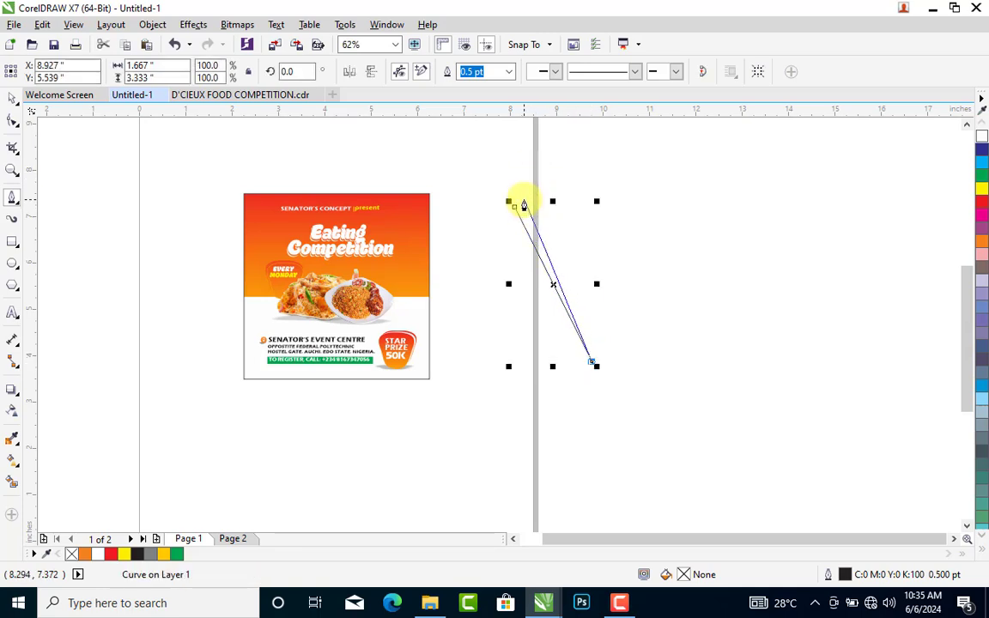
click(516, 212)
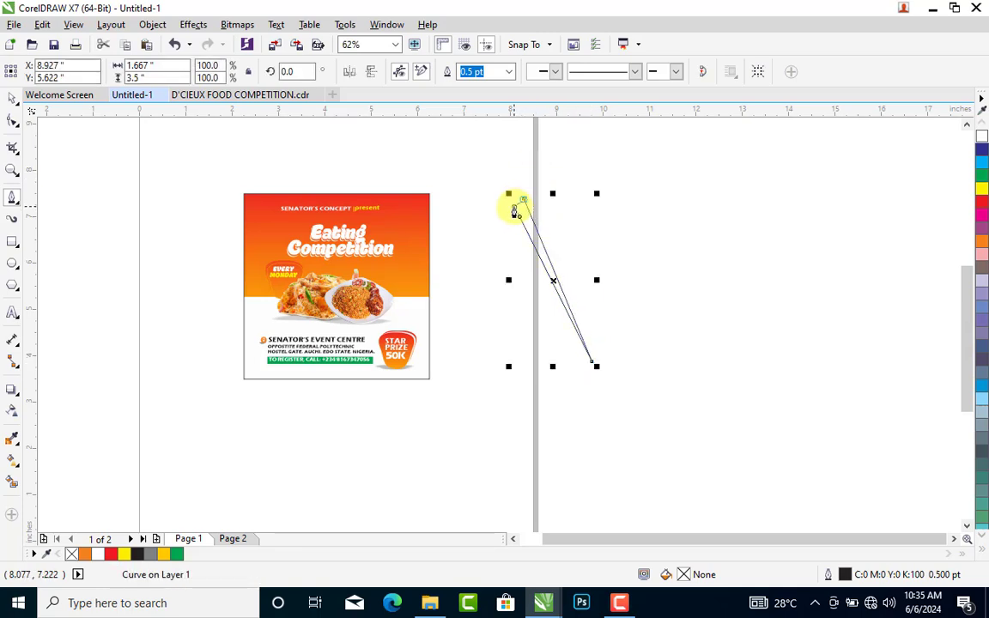
- Make a copy of the thin triangle rotated about 15 degrees clockwise around its centre
click(14, 101)
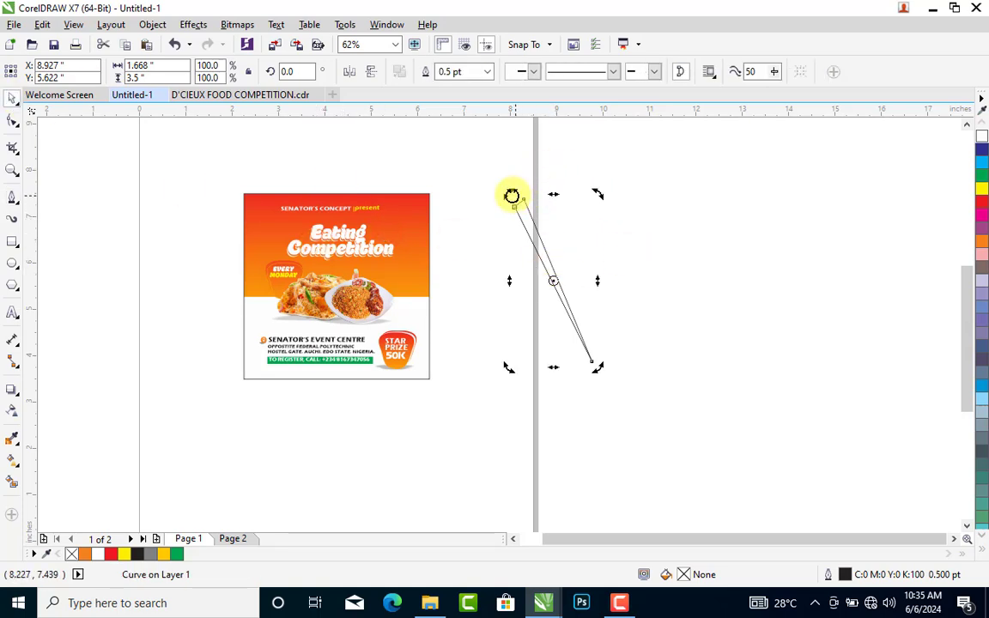
click(546, 253)
double_click(546, 253)
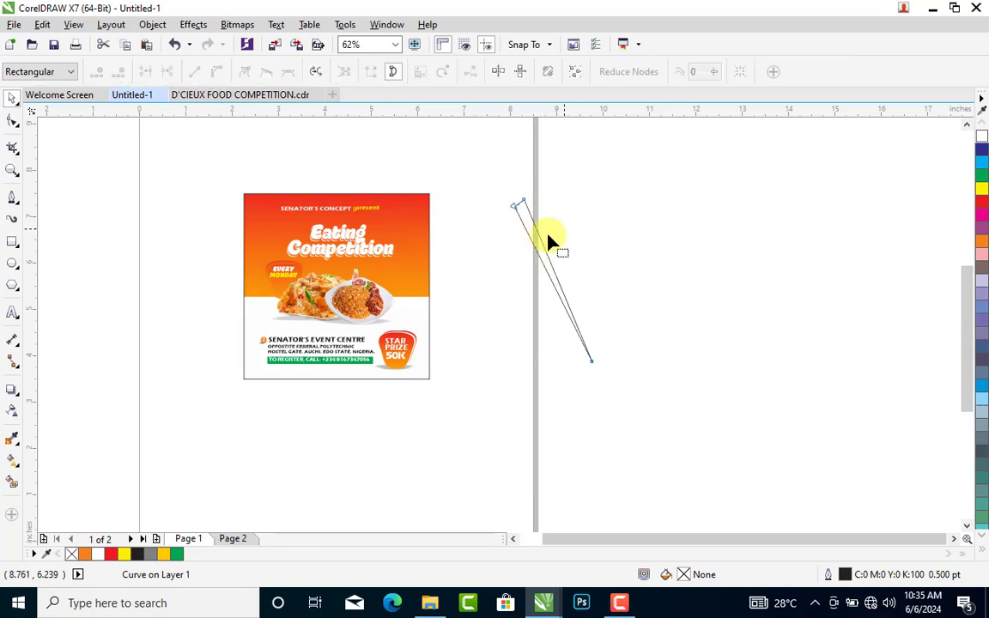
key(space)
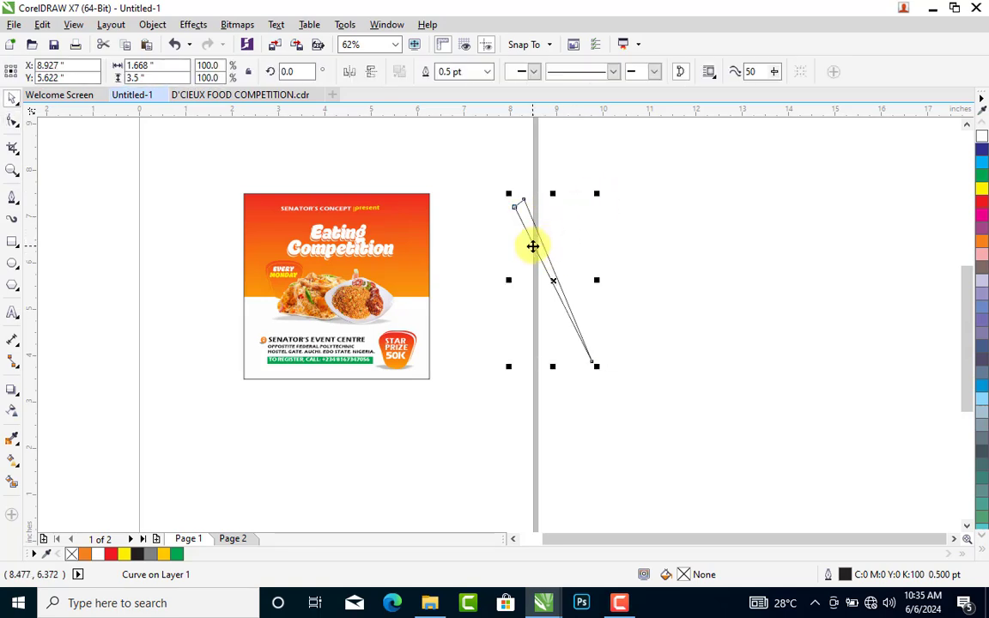
click(533, 247)
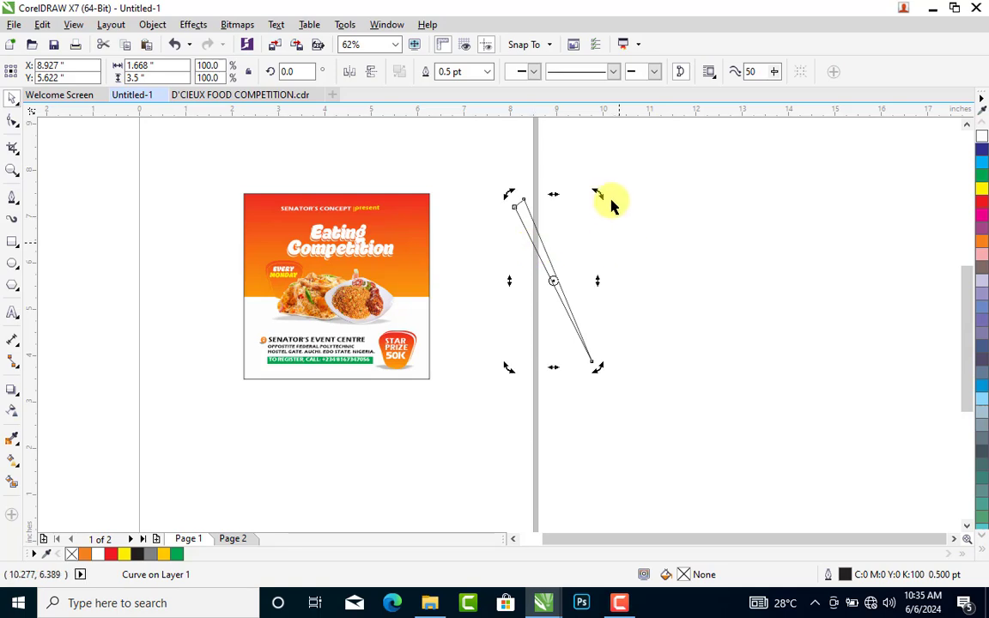
drag(599, 198, 622, 212)
right_click(622, 212)
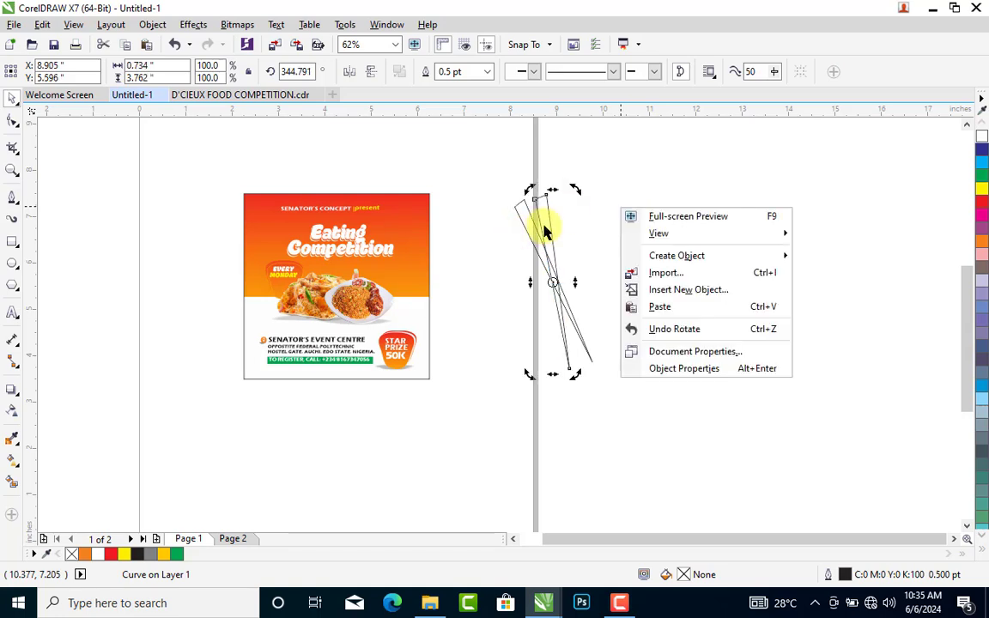
key(Escape)
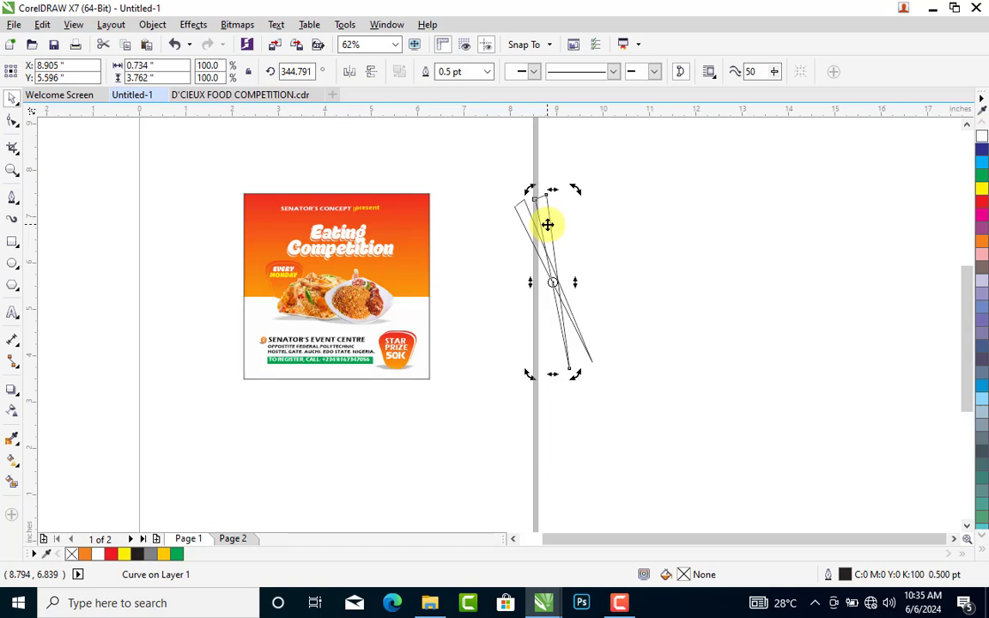
- Repeat the rotated duplication until twelve triangles form a full sunburst
key(ctrl+r)
key(ctrl+r)
key(ctrl+r)
key(ctrl+r)
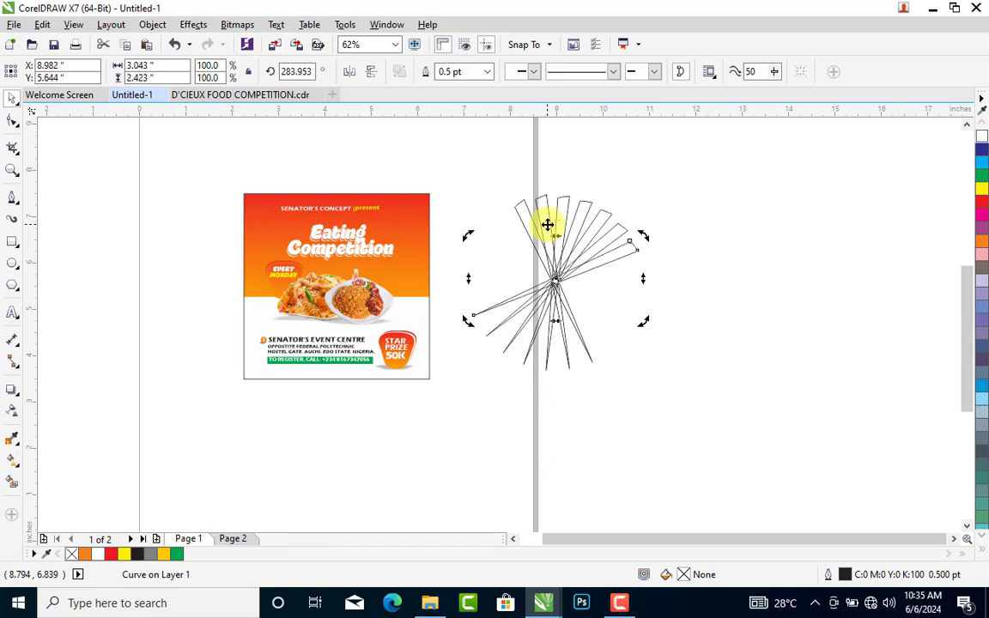
key(ctrl+r)
key(ctrl+r)
key(ctrl+r)
key(ctrl+r)
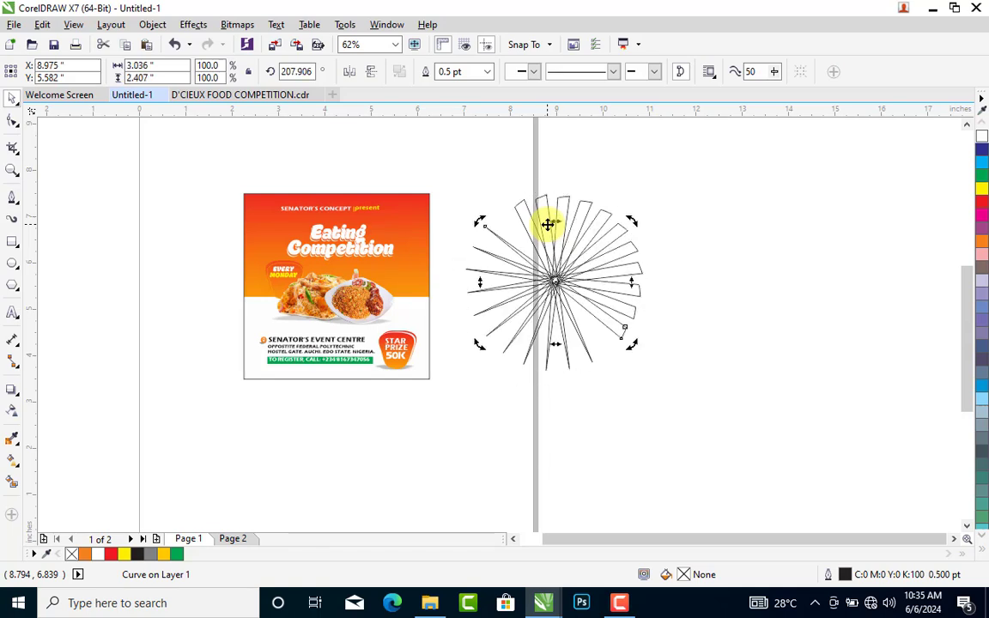
key(ctrl+r)
- Group the twelve sunburst triangles and place the group over the flyer, centred just above the food
drag(700, 188, 432, 427)
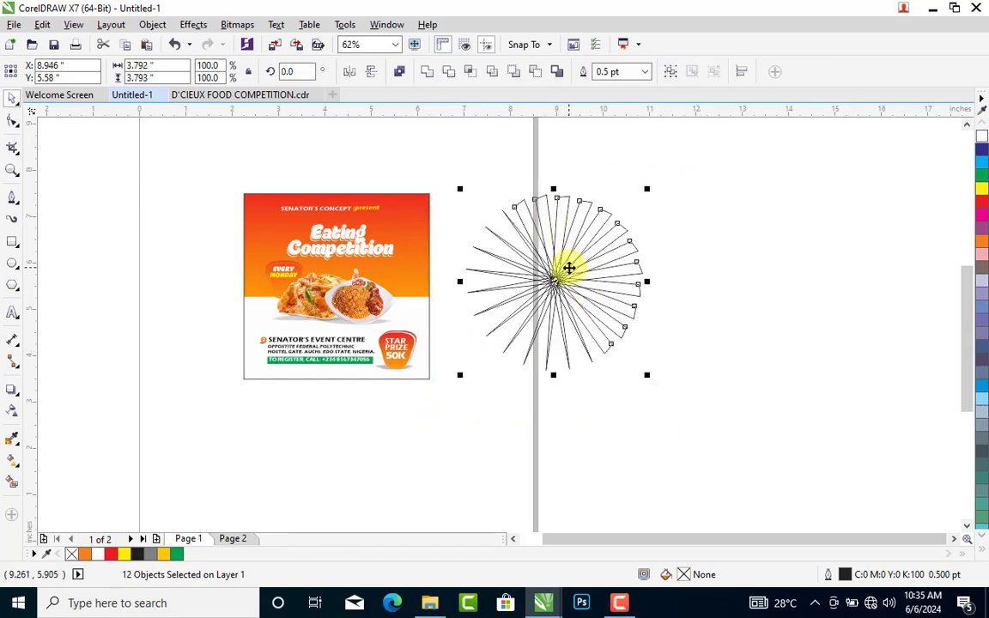
key(ctrl+g)
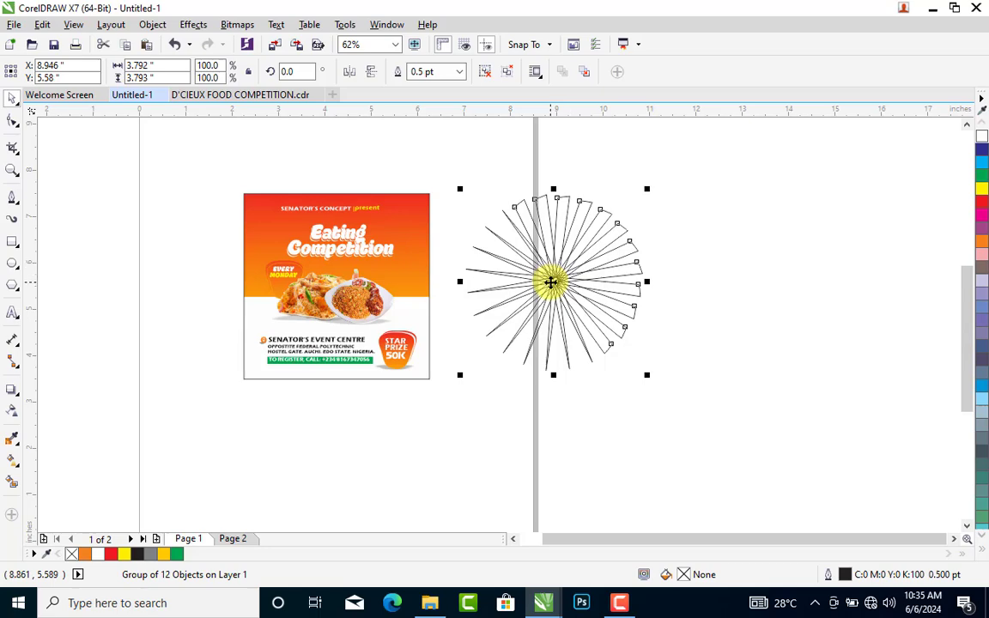
drag(550, 282, 334, 271)
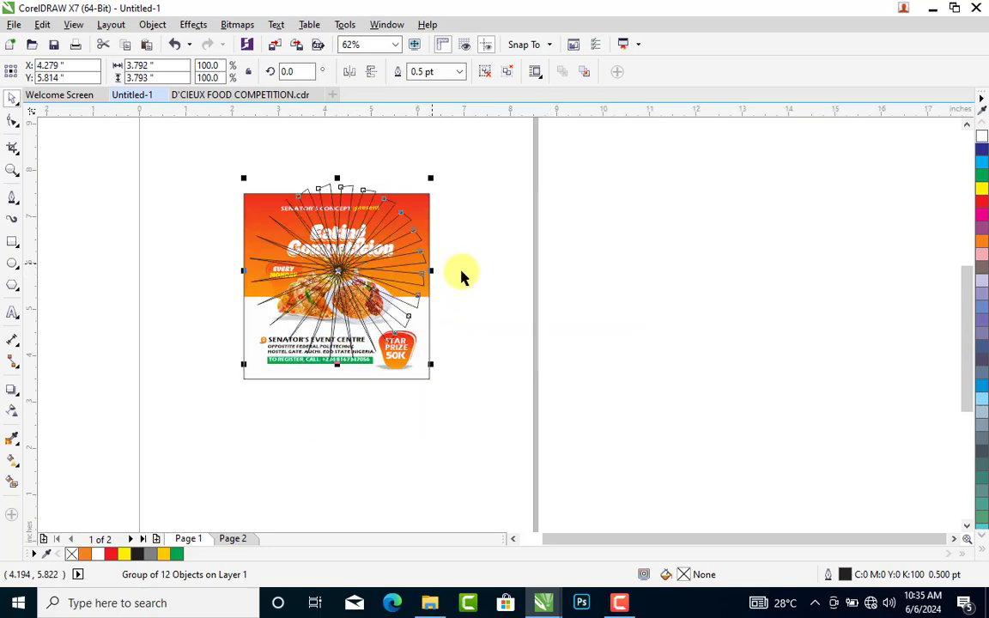
key(shift+F2)
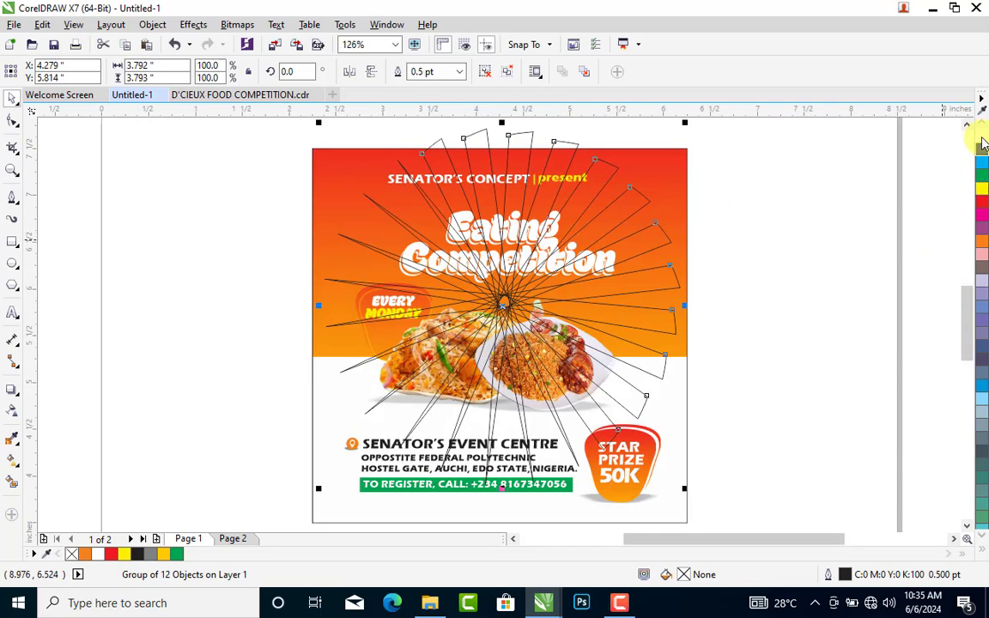
- Fill the sunburst group with white and remove its outline
click(983, 546)
click(985, 557)
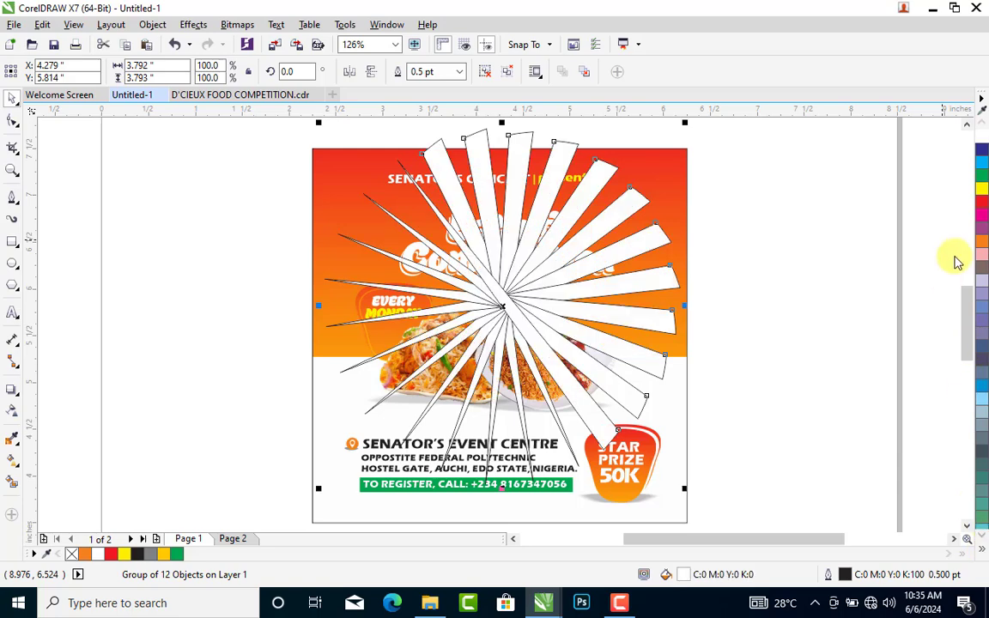
right_click(931, 126)
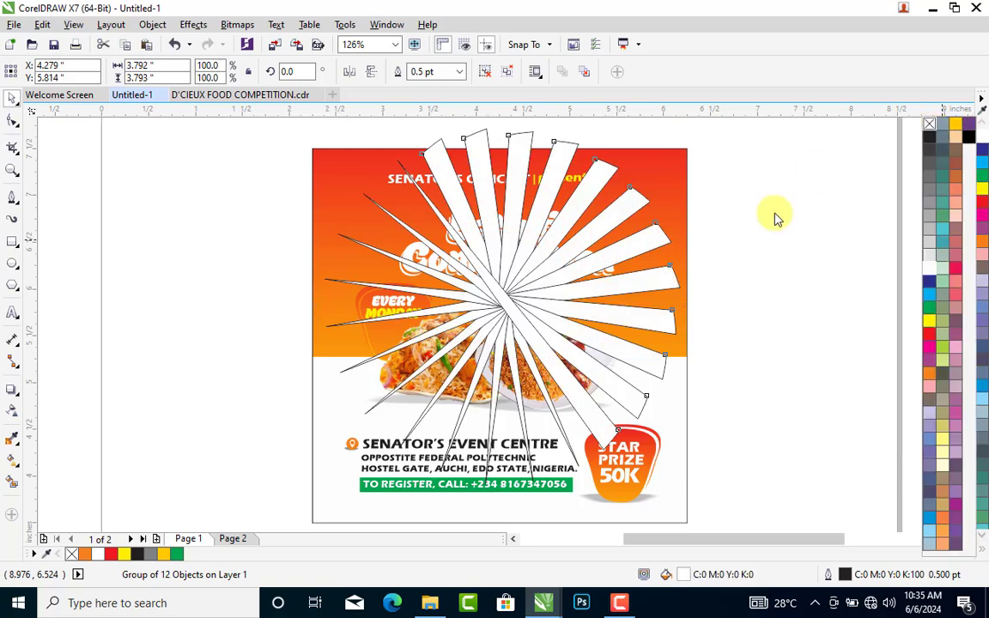
- PowerClip the sunburst inside the flyer's background square and enlarge it there to about 4.59 by 4.59 in
right_click(573, 266)
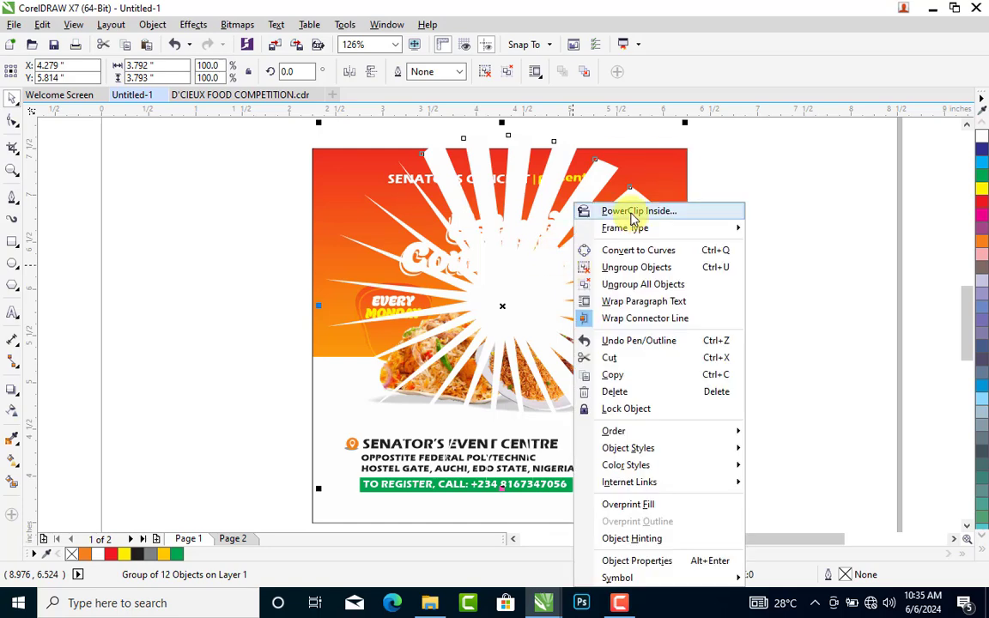
click(633, 212)
click(674, 161)
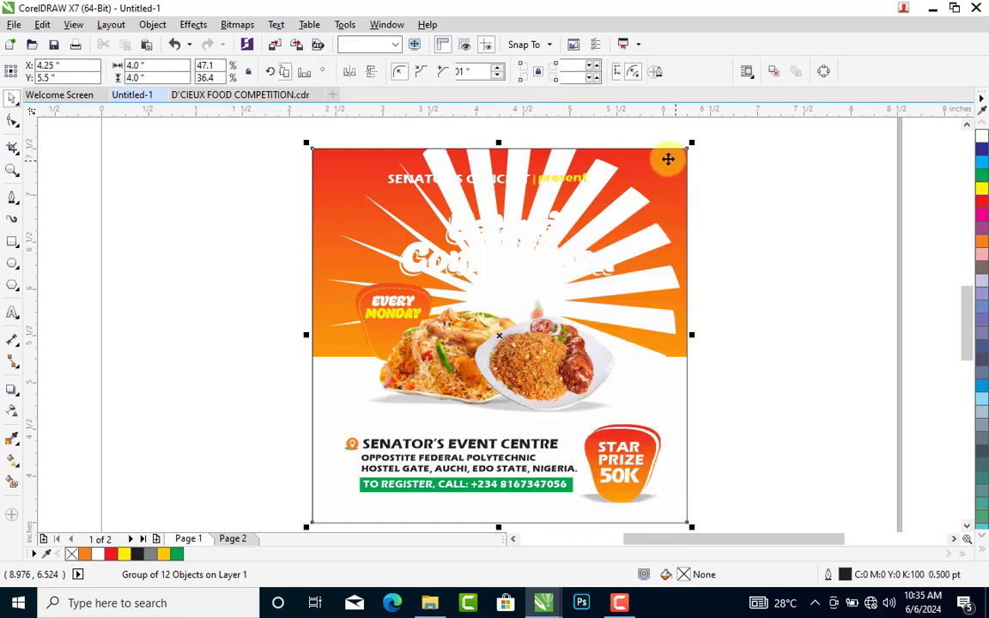
ctrl+click(581, 204)
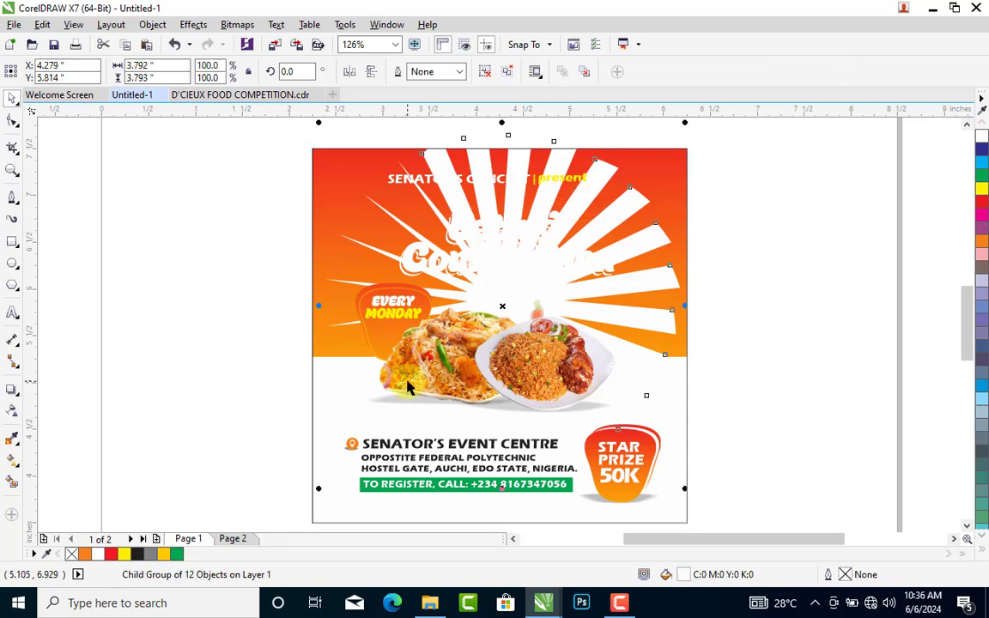
drag(318, 487, 275, 530)
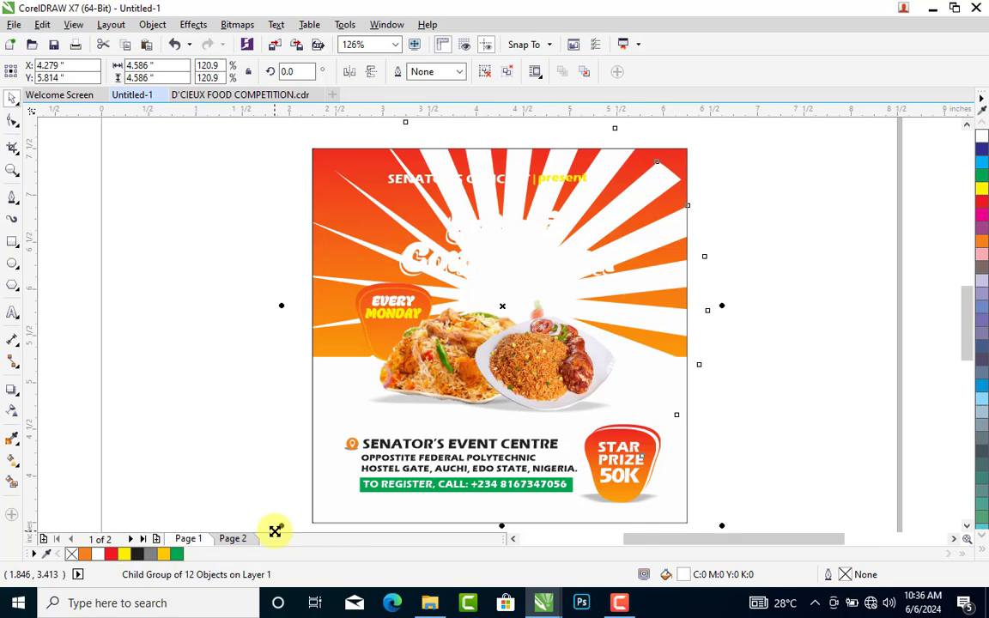
- Set the sunburst's transparency merge mode to Overlay and give it a uniform transparency of 78
click(12, 415)
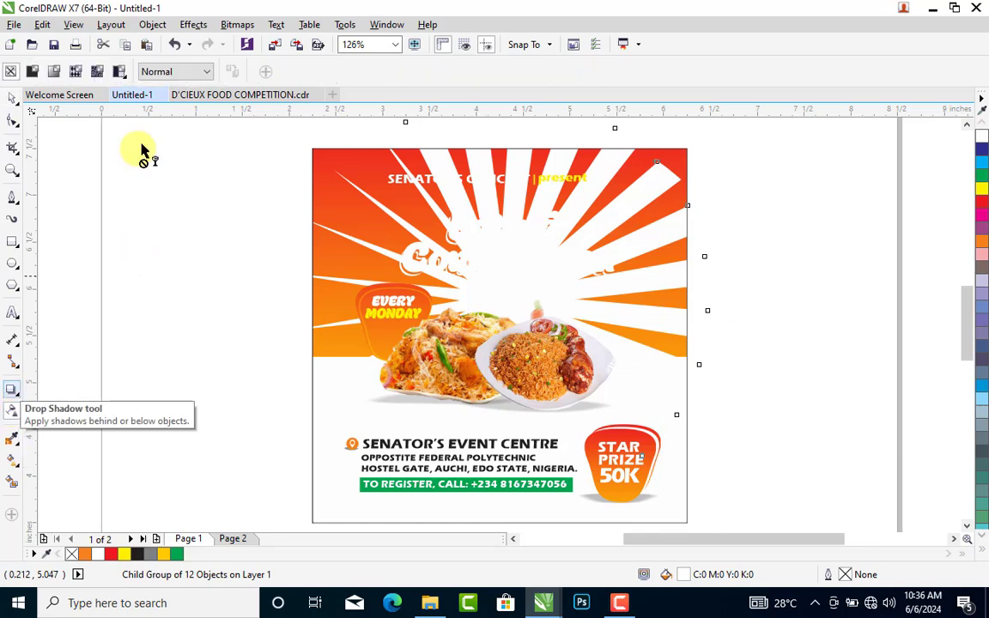
click(175, 74)
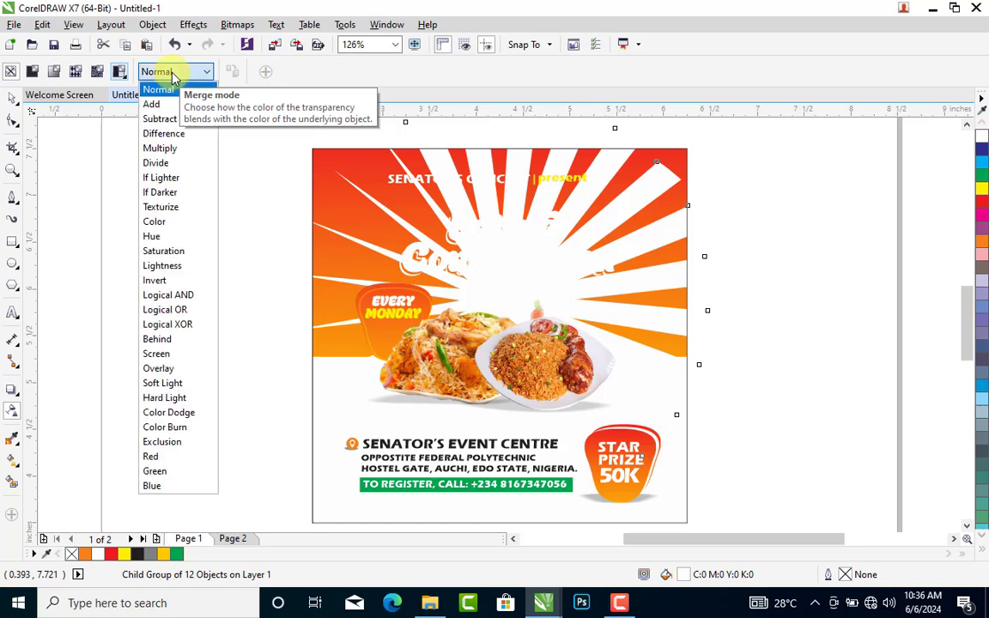
click(158, 371)
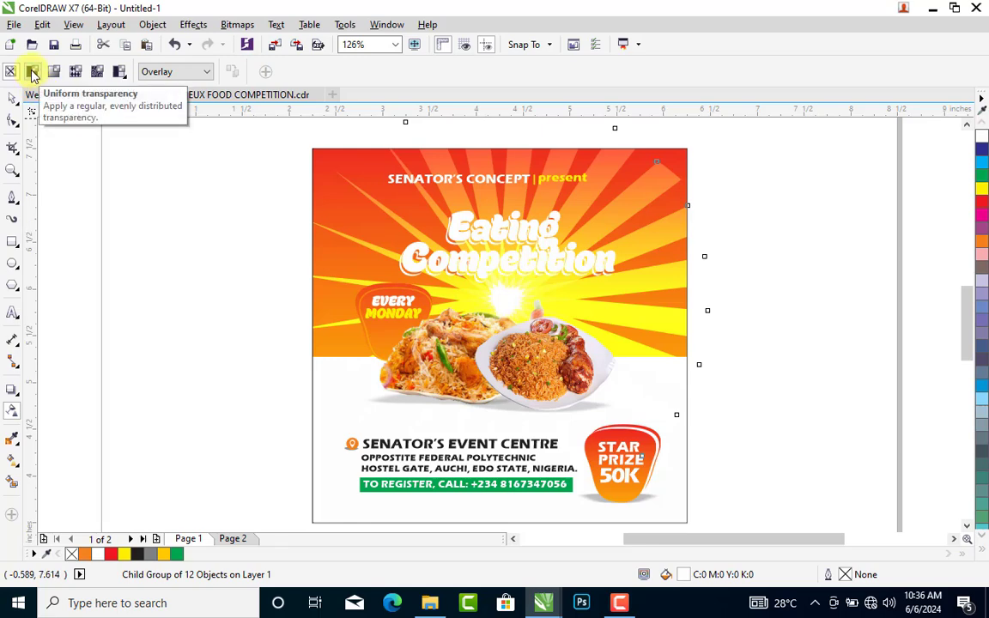
click(32, 73)
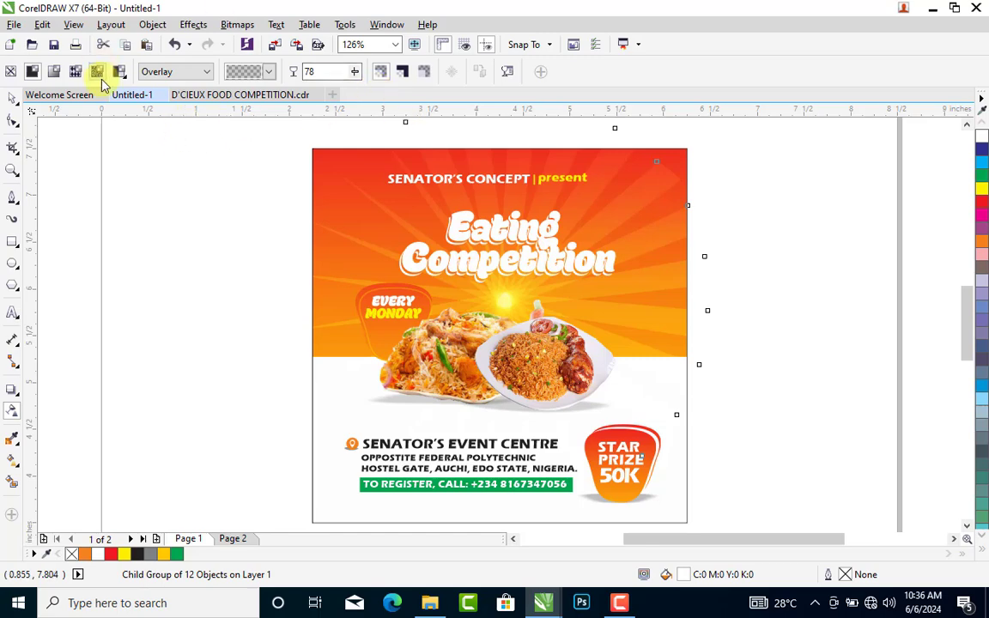
- Enlarge the clipped sunburst group to about 7.95 by 7.95 in and lower it so its centre sits behind the food
click(12, 98)
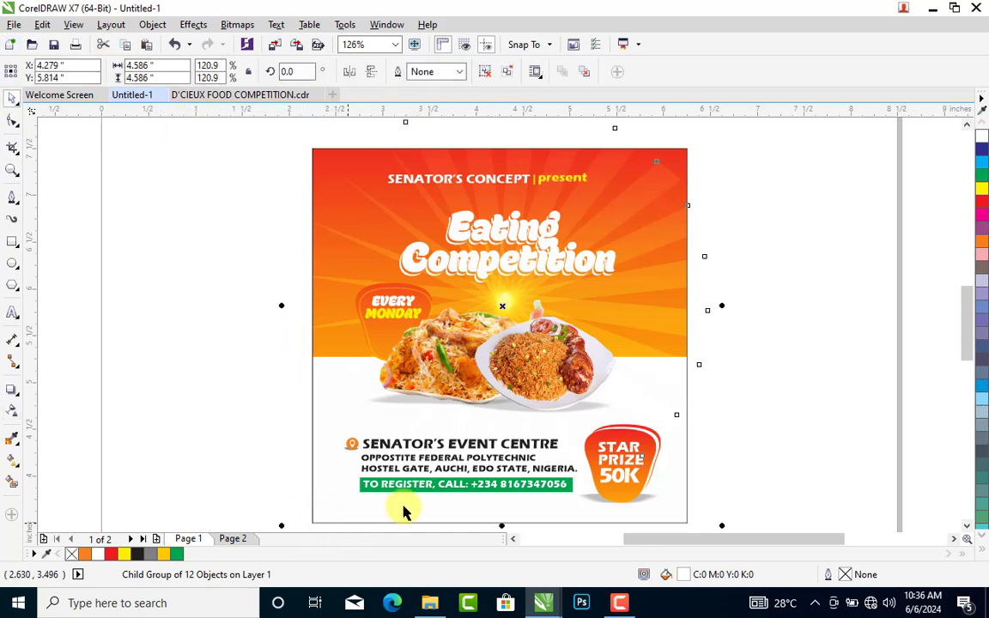
scroll(400, 505, down, 2)
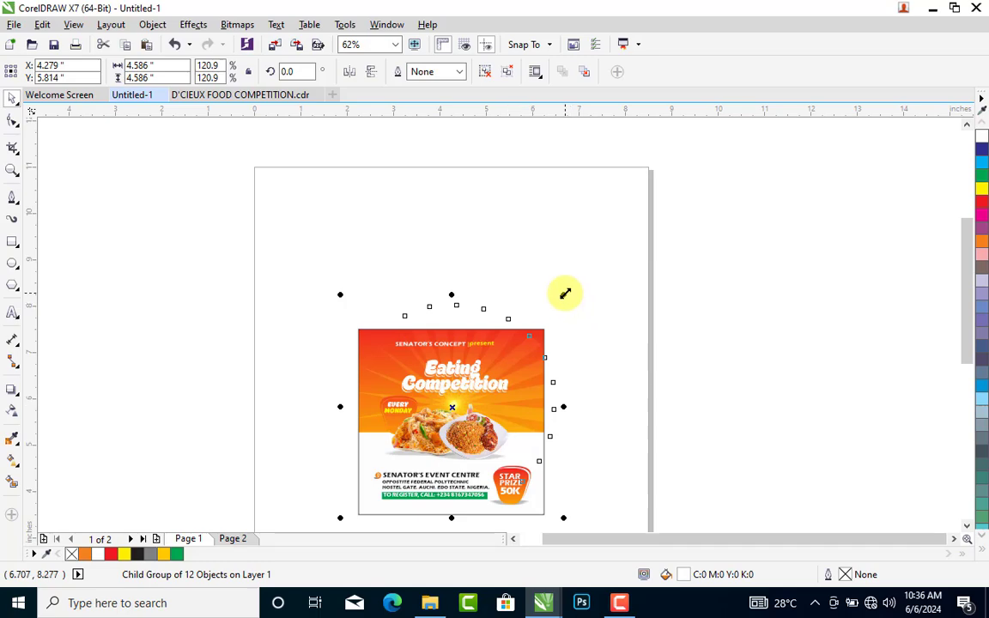
drag(566, 294, 581, 265)
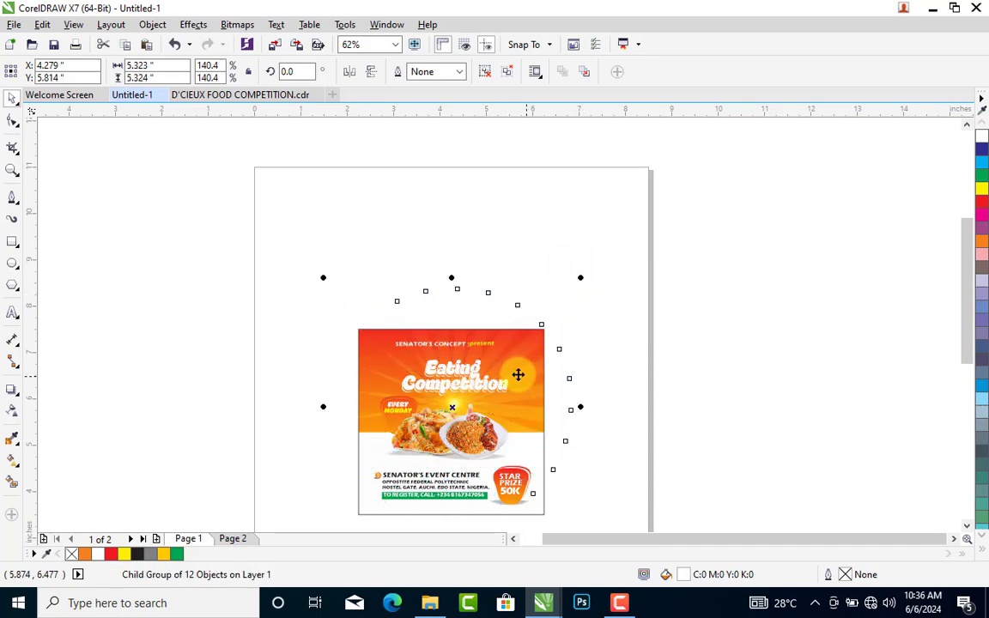
drag(516, 375, 515, 386)
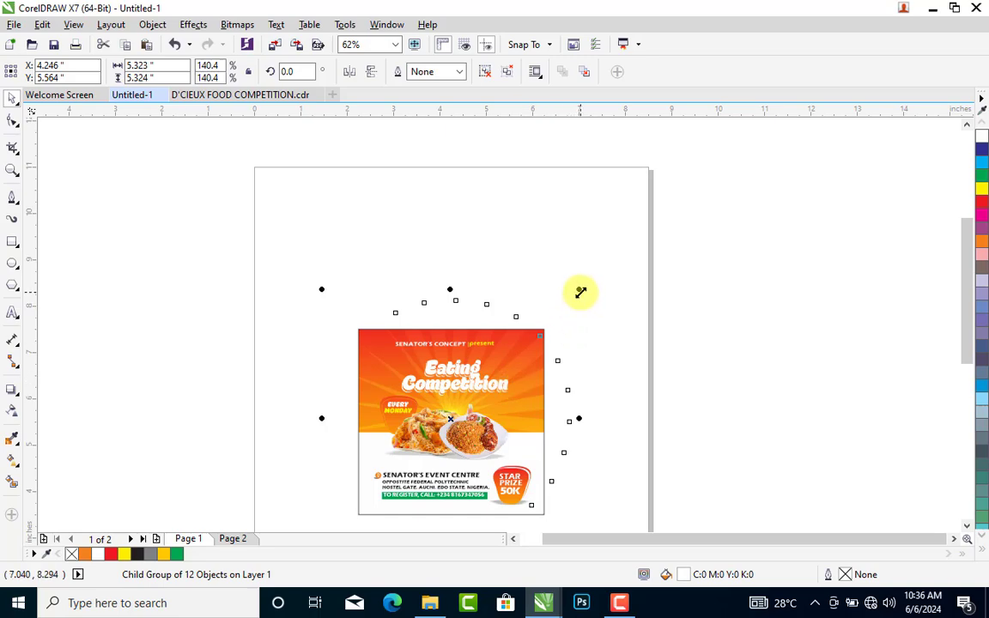
drag(581, 292, 600, 267)
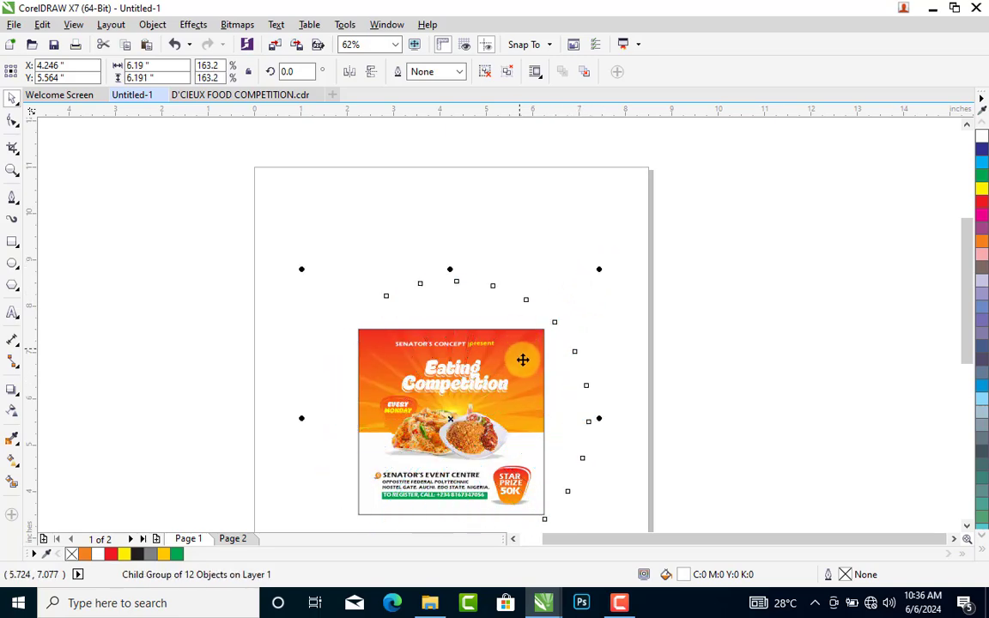
drag(523, 360, 521, 368)
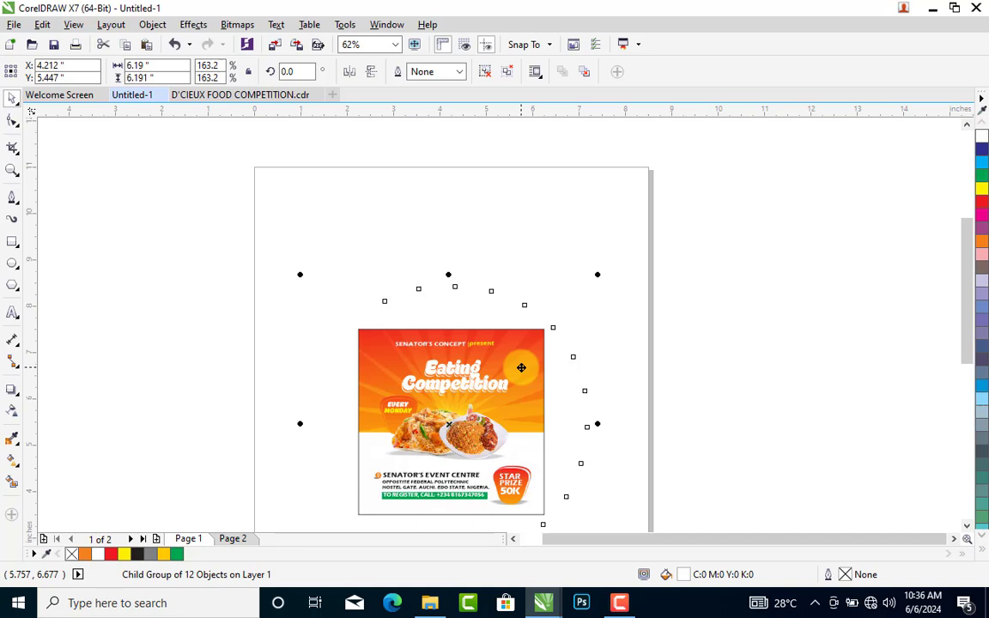
scroll(602, 308, up, 3)
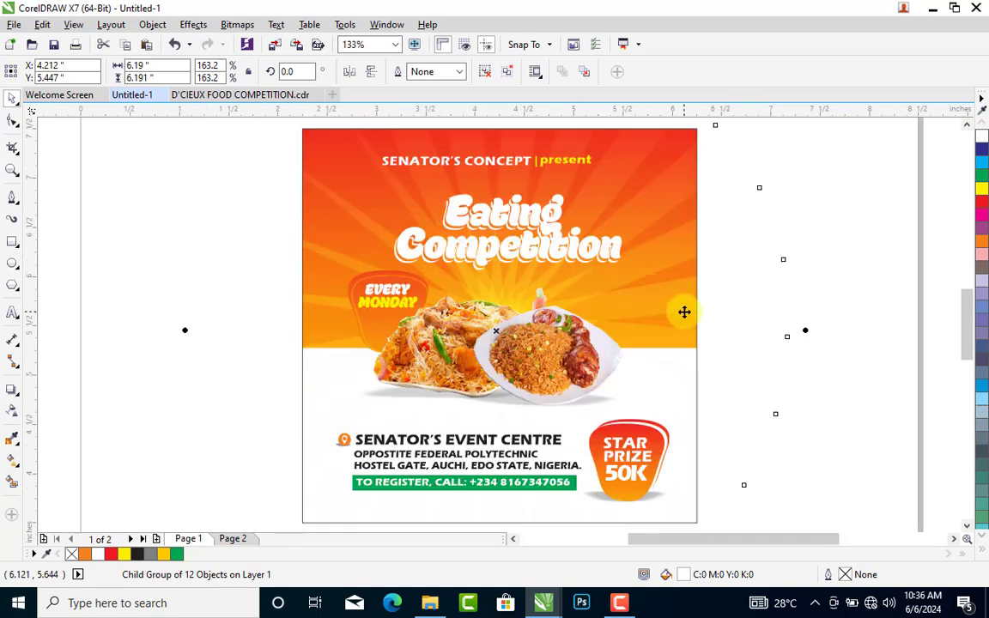
scroll(684, 312, down, 3)
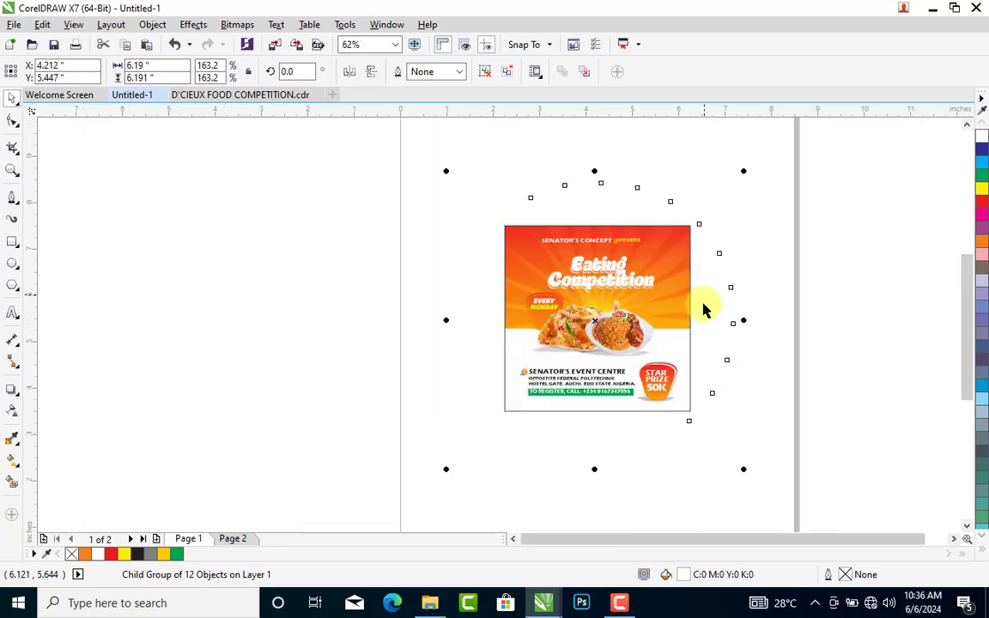
drag(744, 167, 789, 128)
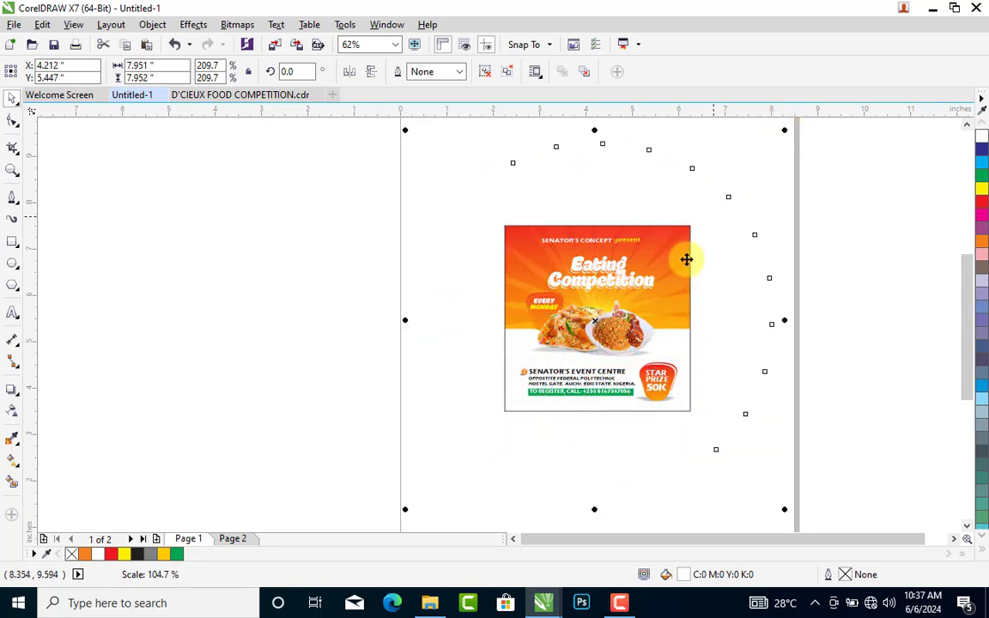
drag(677, 258, 676, 275)
scroll(676, 275, up, 2)
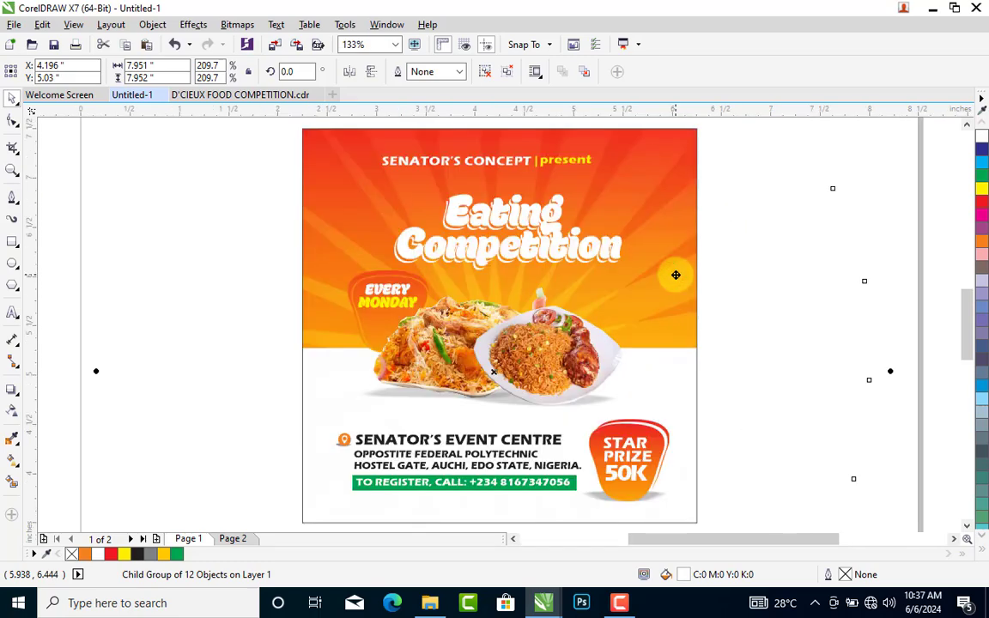
click(769, 268)
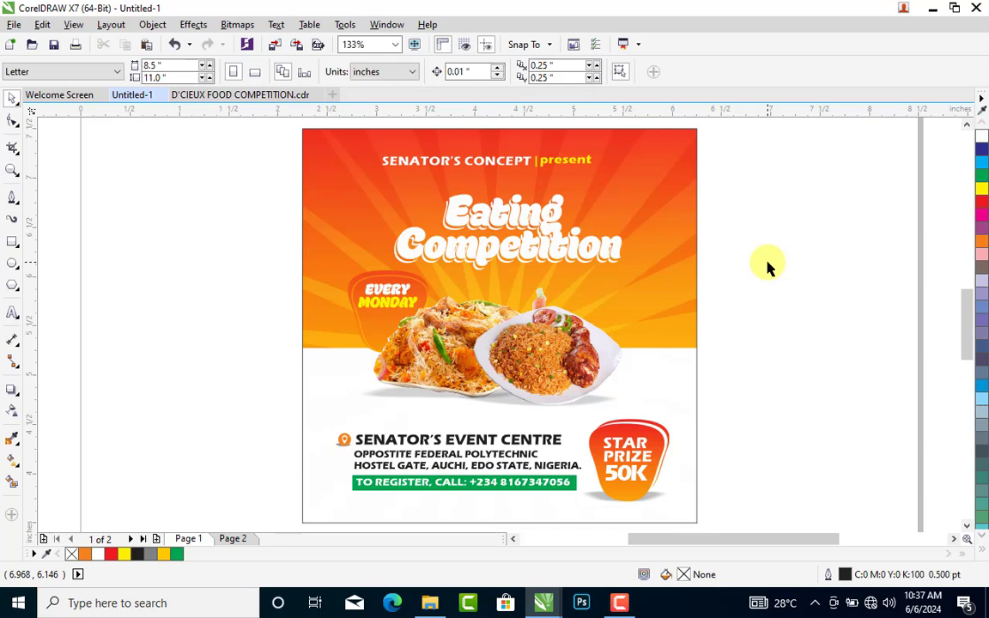
- Set the uniform transparency of the sunburst group inside the background square to 85
click(656, 242)
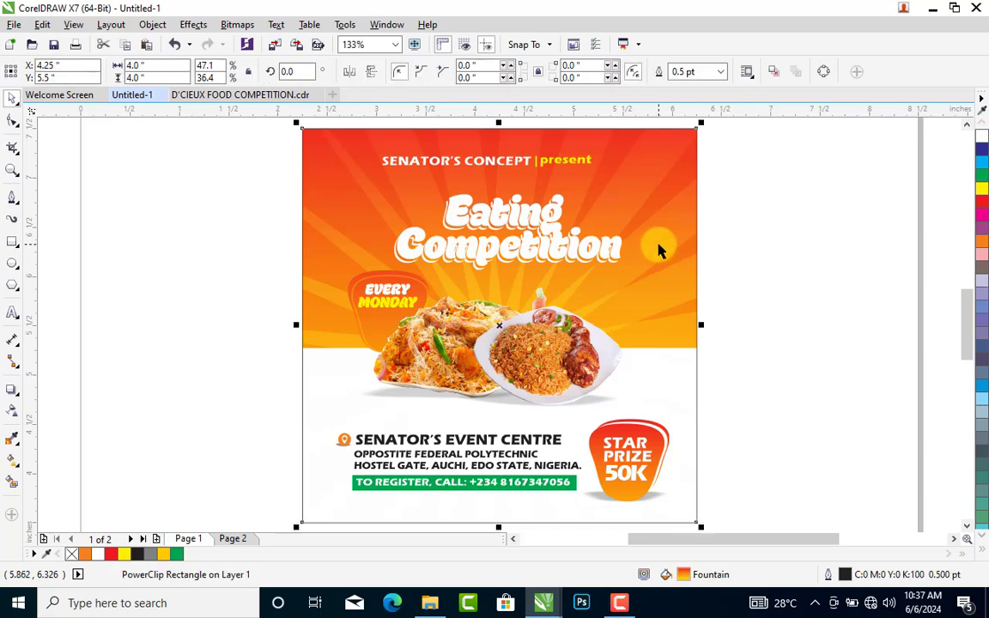
ctrl+click(657, 241)
click(17, 416)
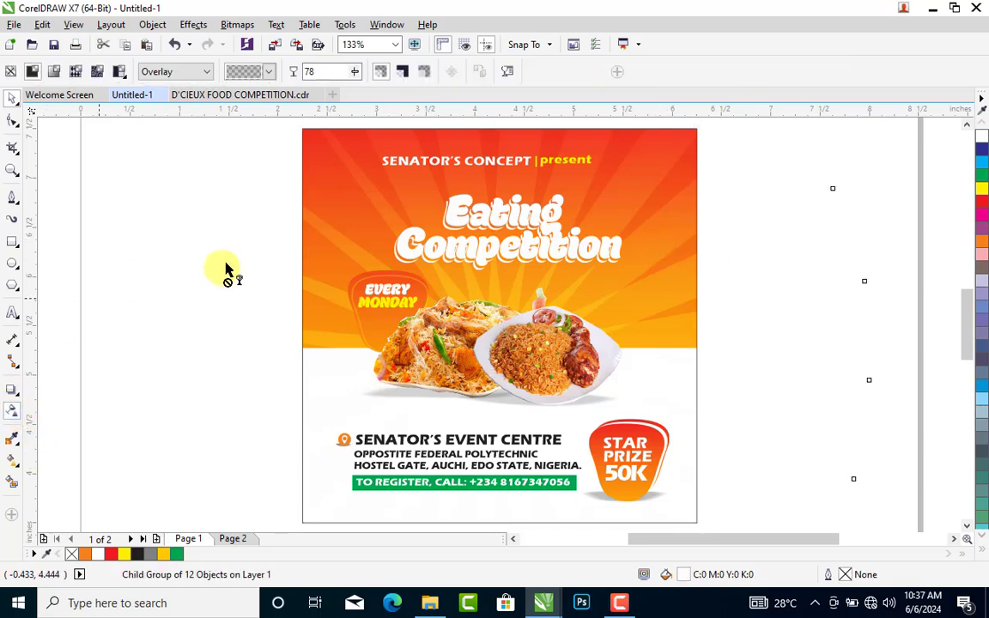
double_click(320, 68)
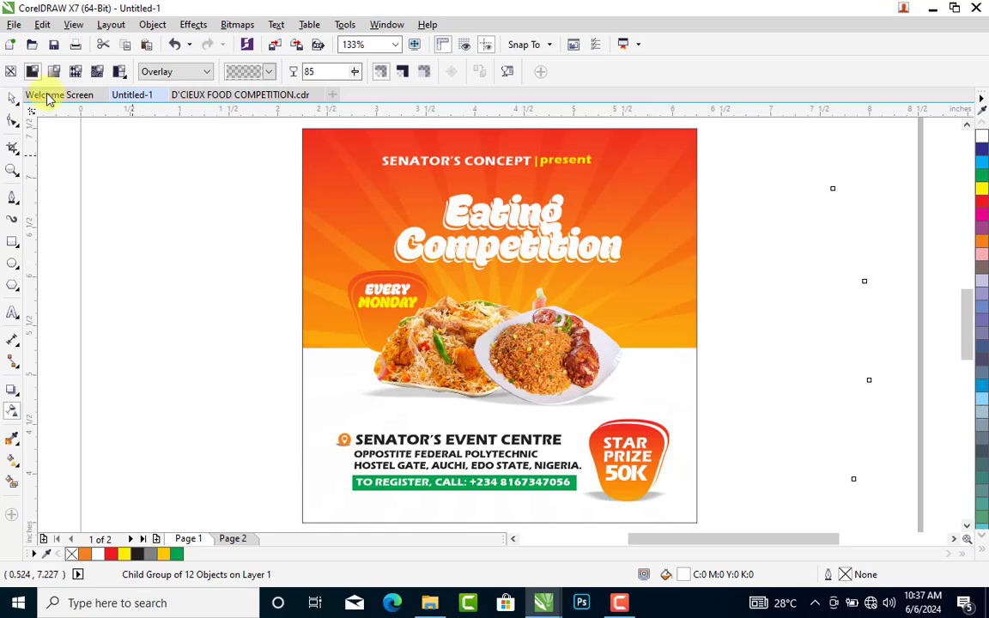
click(12, 101)
click(198, 218)
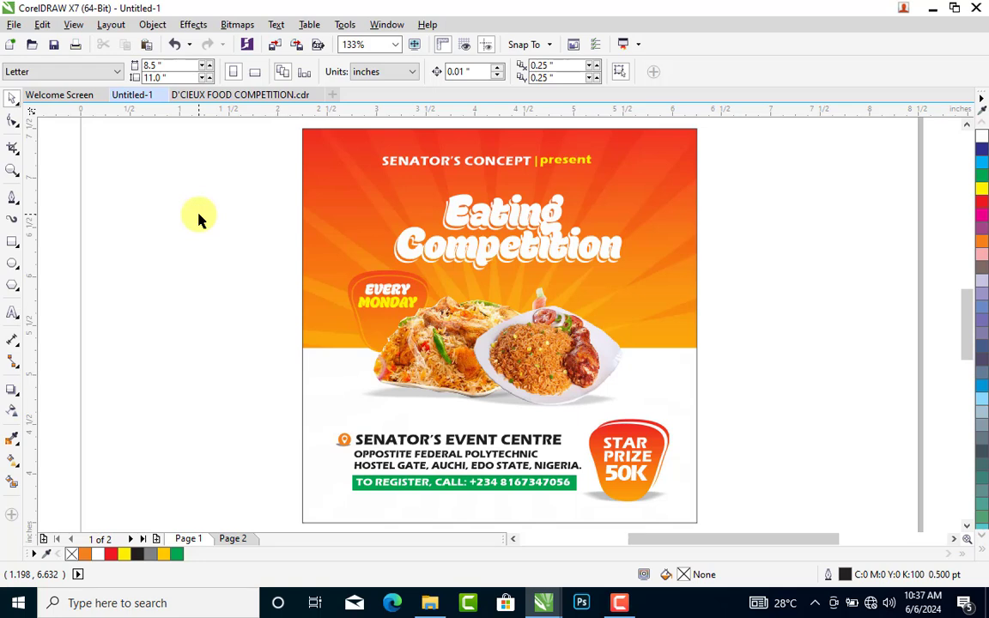
click(634, 275)
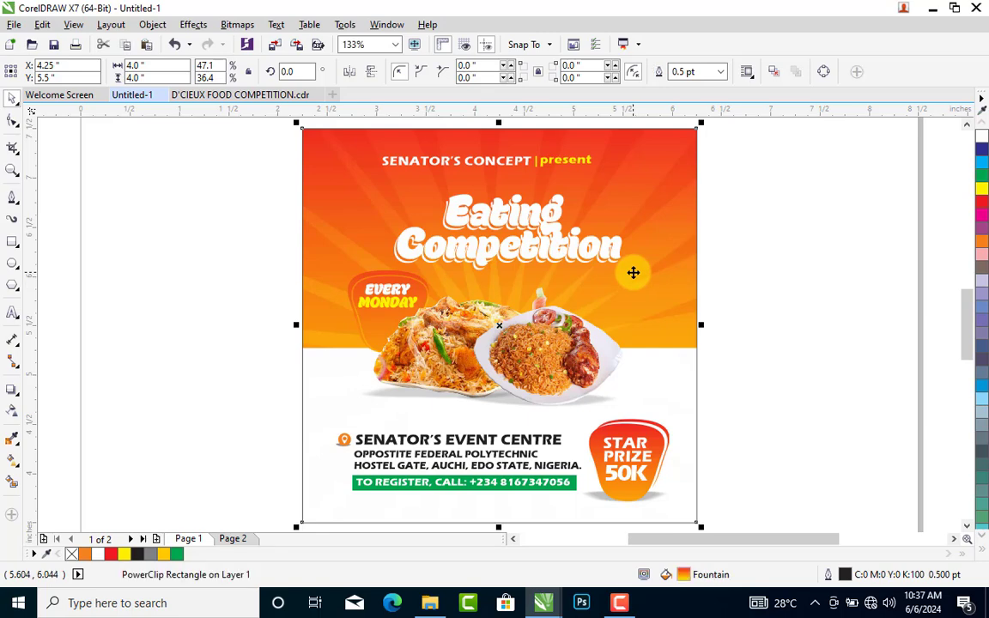
double_click(632, 272)
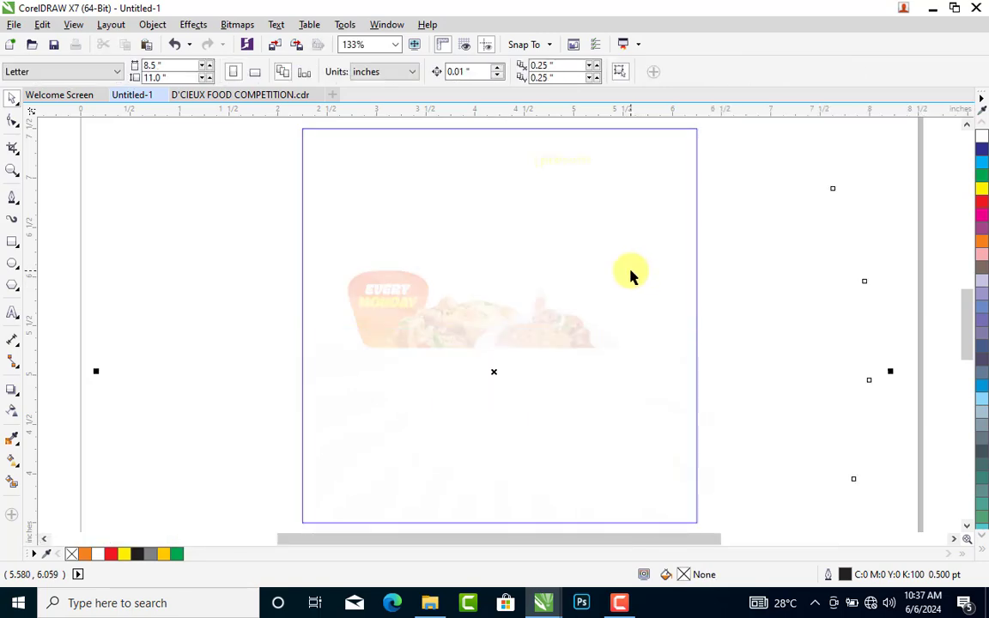
ctrl+click(954, 197)
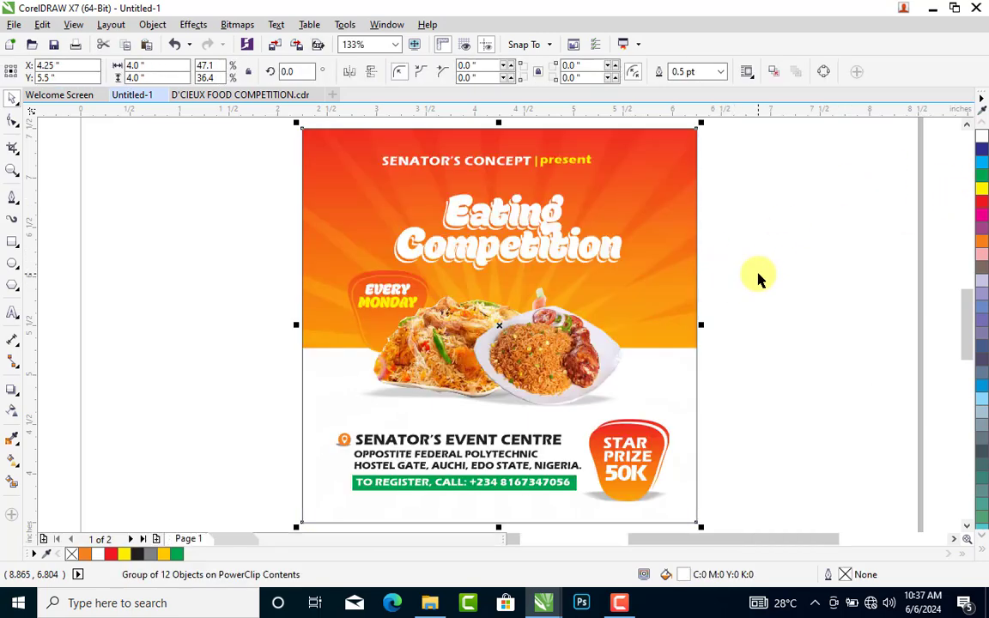
click(757, 274)
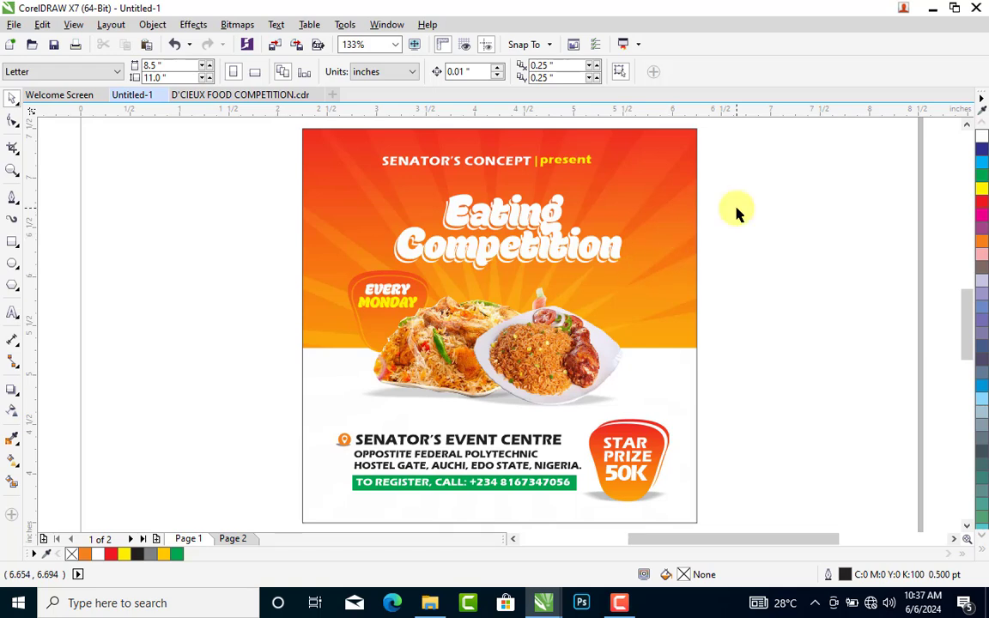
- Switch to File Explorer and search the backgrounds folder on Local Disk (E:) for ONION
click(429, 601)
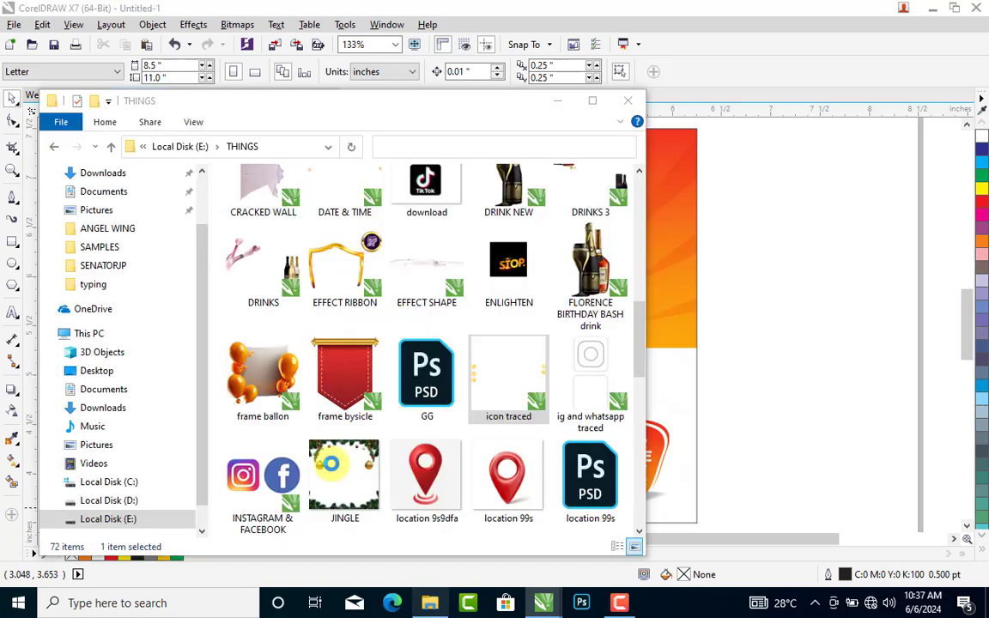
click(129, 520)
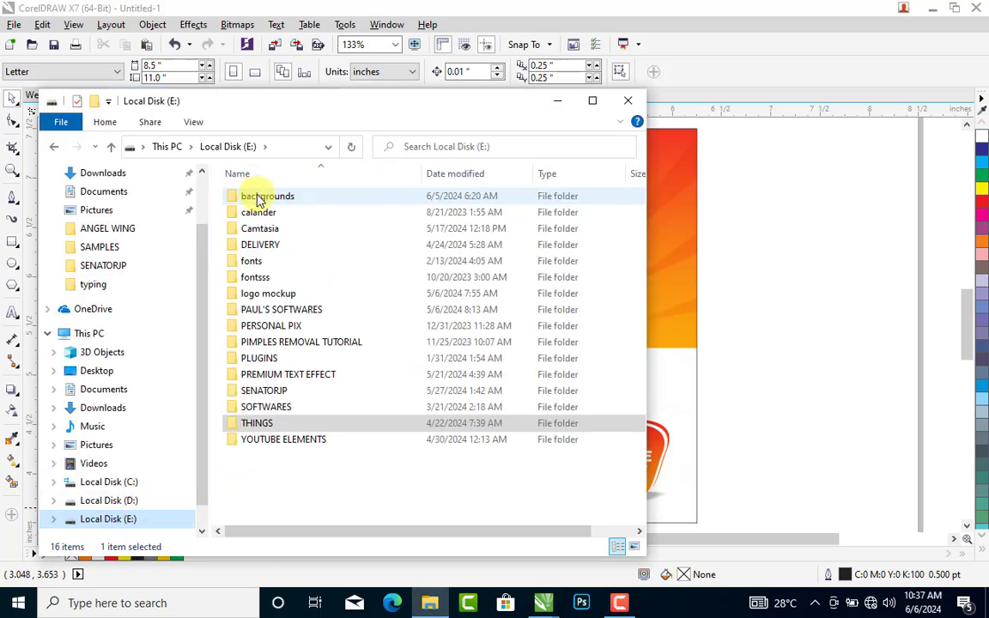
click(259, 200)
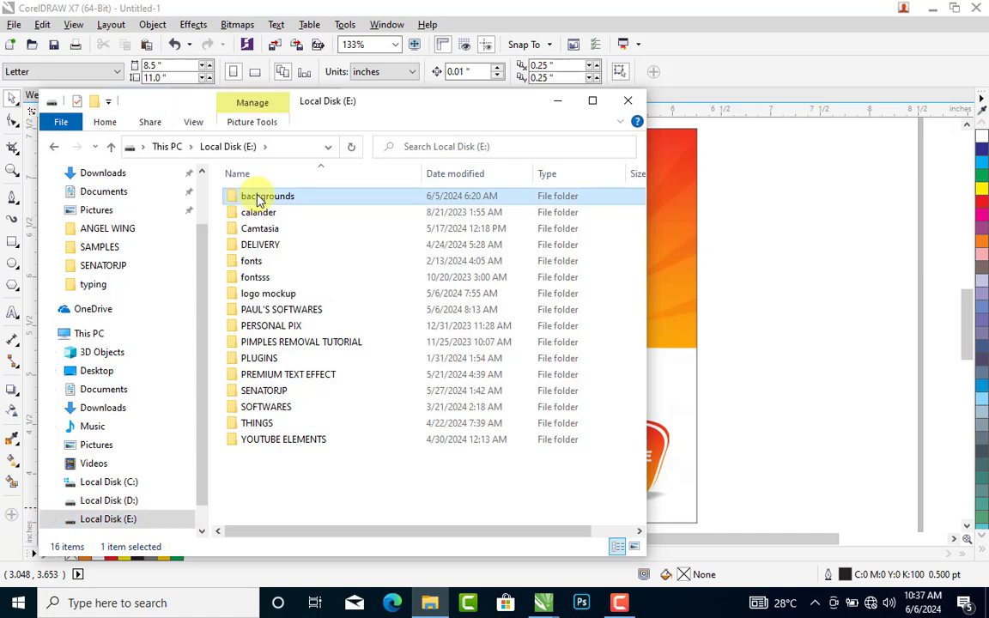
double_click(260, 199)
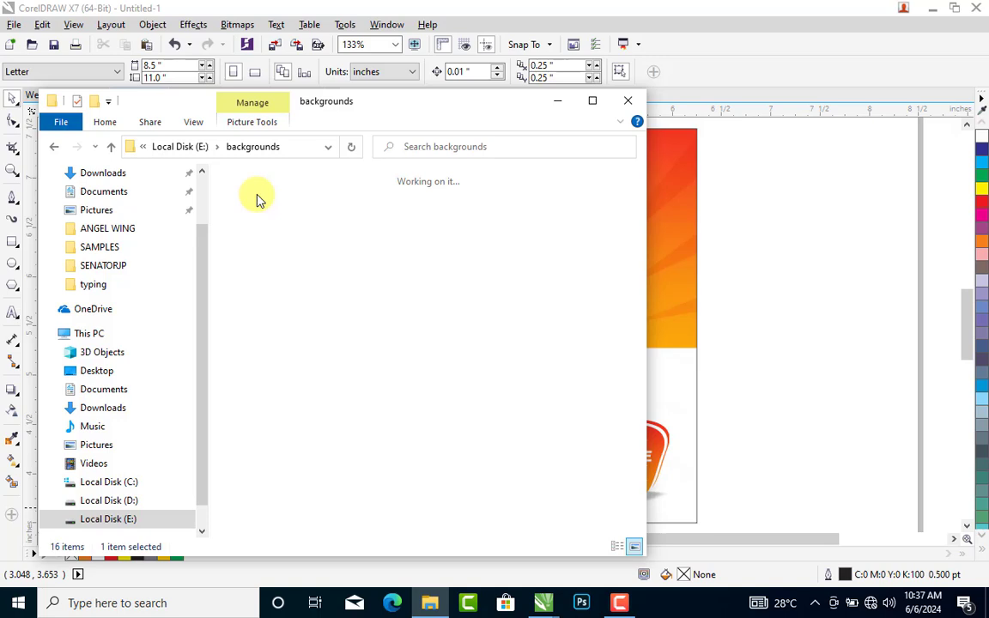
click(421, 147)
text(ONION)
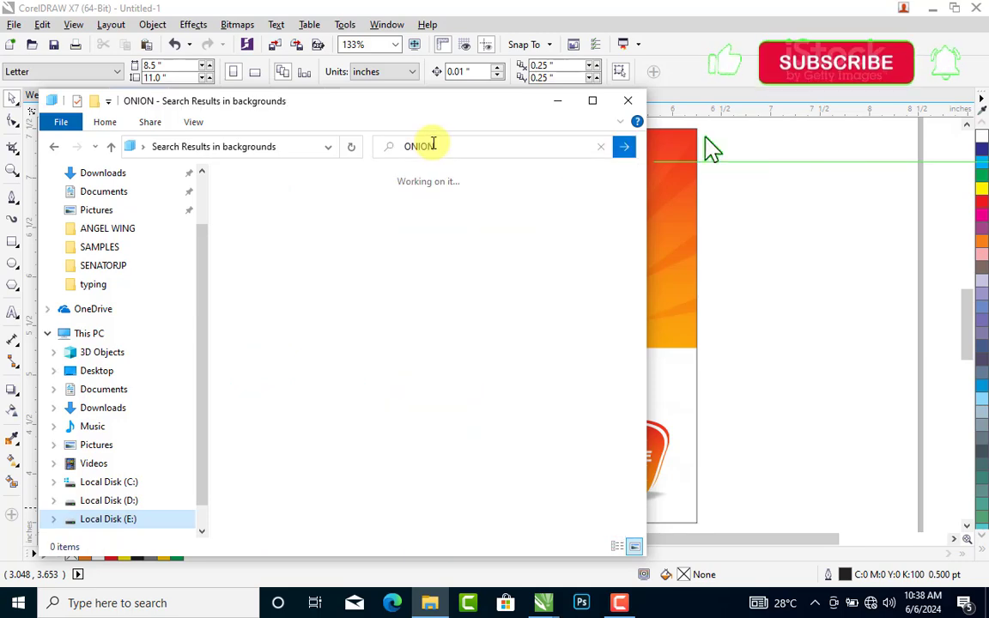
- Import the three PSD files SLICED ONION IDDLLA, SLICED ONION ID and SLICED ONION IDDK into the flyer document
click(263, 209)
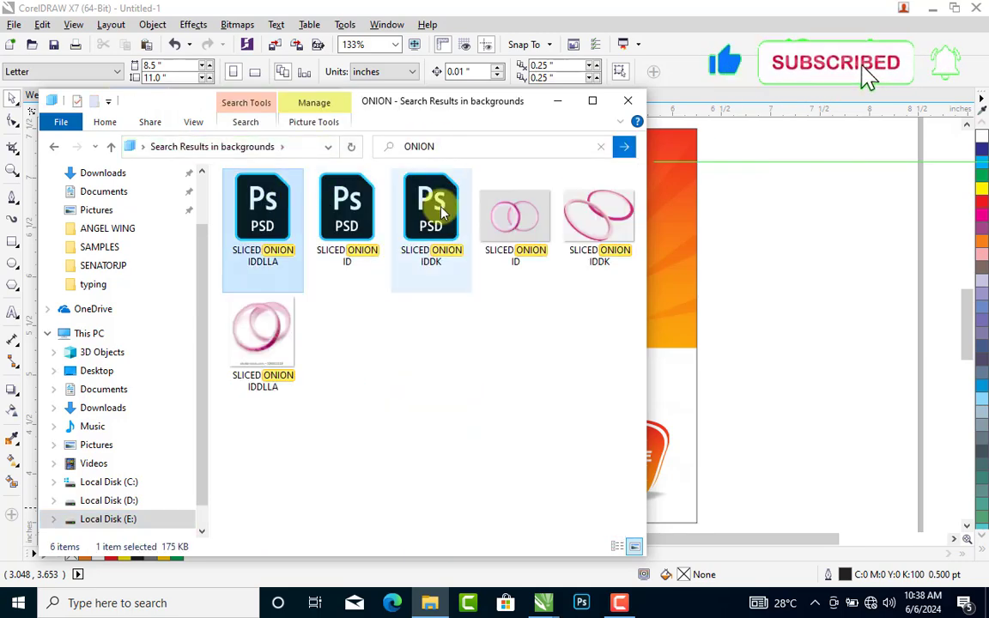
shift+click(436, 206)
drag(436, 206, 814, 215)
click(723, 223)
scroll(806, 336, down, 2)
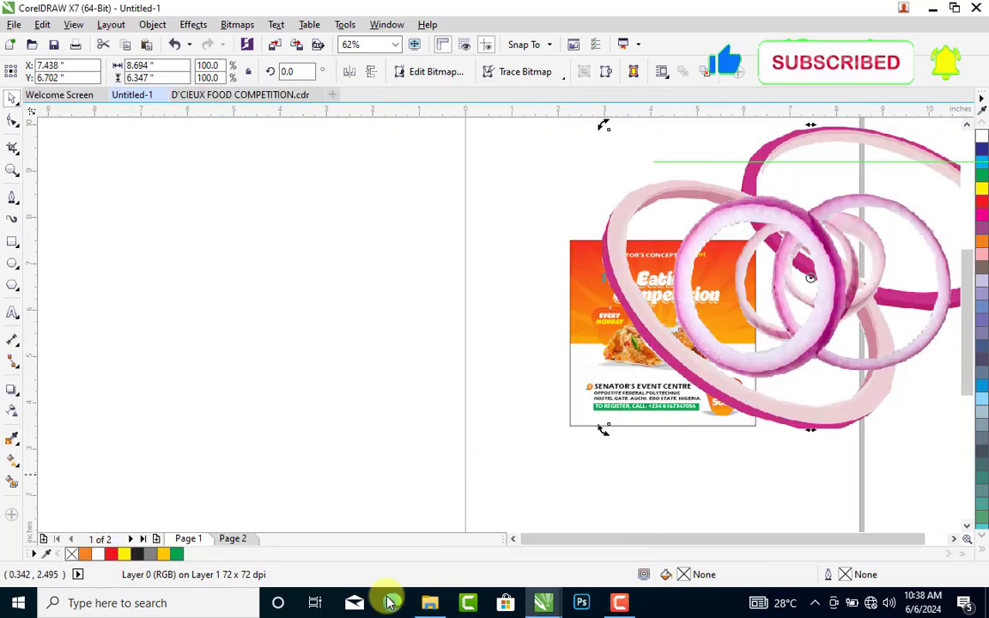
- Search the backgrounds folder for PEPP and import the red chilli pepper beside the flyer, scaled to about 0.84 by 2.3 in
click(430, 603)
click(443, 149)
key(ctrl+a)
text(PEPP)
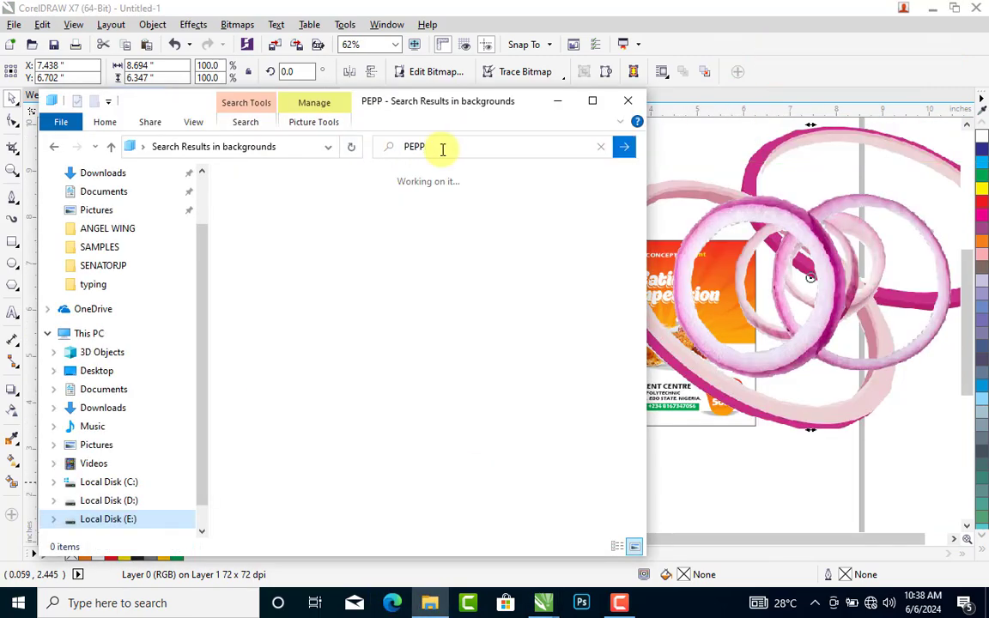
drag(285, 222, 545, 354)
drag(574, 180, 530, 314)
- Shrink the three onion ring images by repeating the last scaling, reducing the large flat pair to about 0.74 by 0.54 in
click(766, 299)
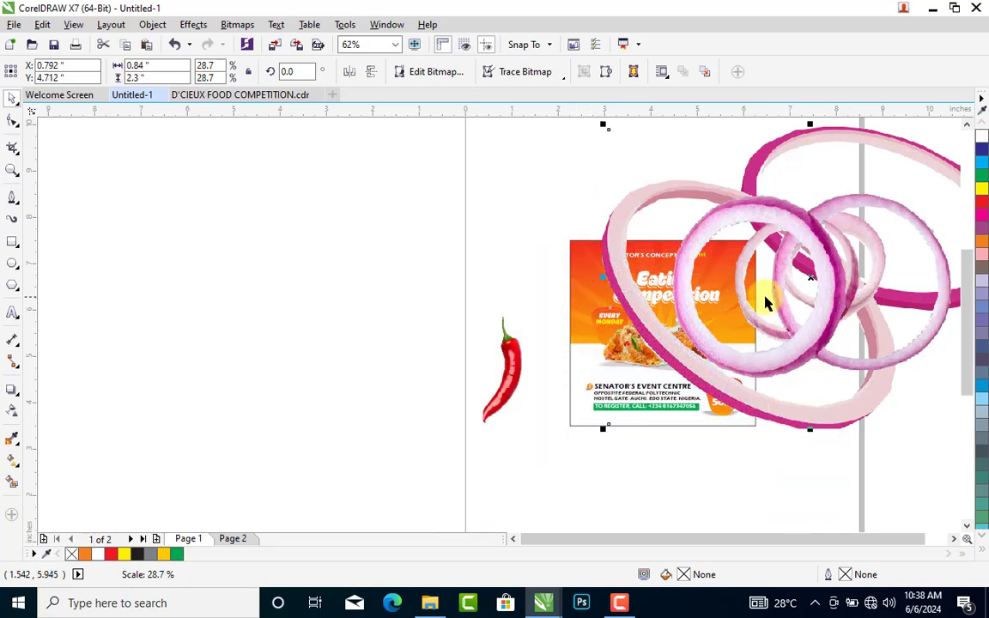
key(ctrl+r)
click(851, 255)
click(880, 230)
key(ctrl+r)
click(831, 177)
key(ctrl+r)
key(F4)
key(ctrl+r)
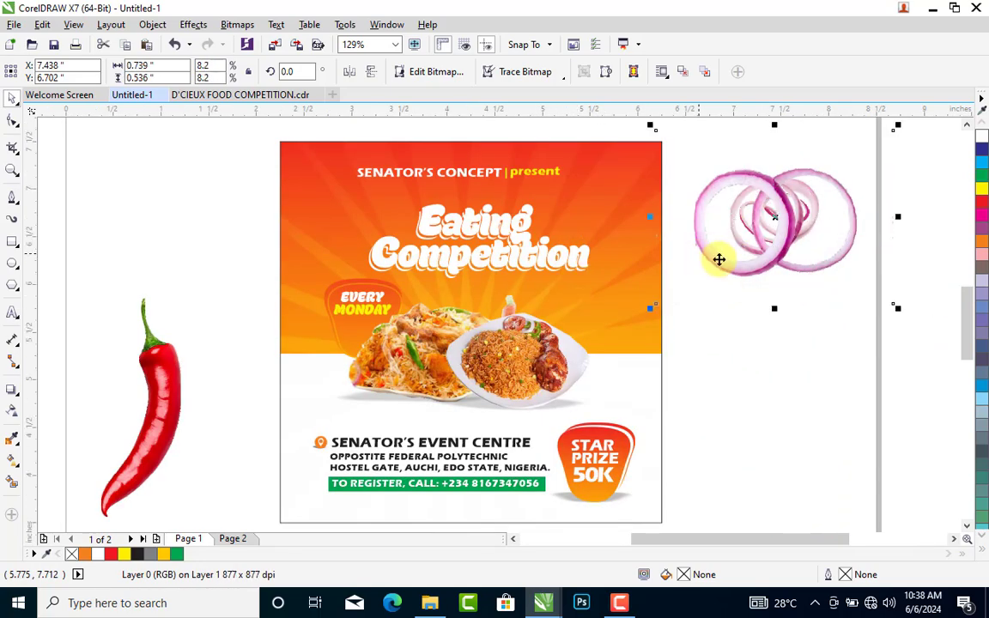
click(718, 260)
key(ctrl+r)
- Spread the onion ring images apart beside the flyer and place the flat pair over the right edge of the fried rice plate
drag(748, 403, 769, 418)
drag(782, 248, 584, 374)
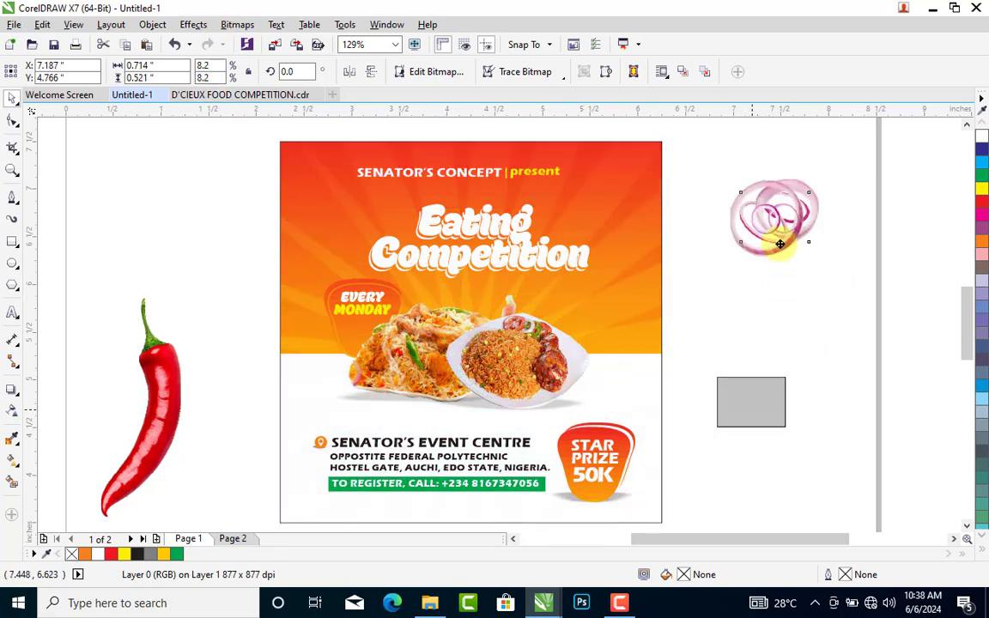
drag(751, 402, 768, 414)
drag(778, 215, 806, 294)
drag(767, 221, 584, 376)
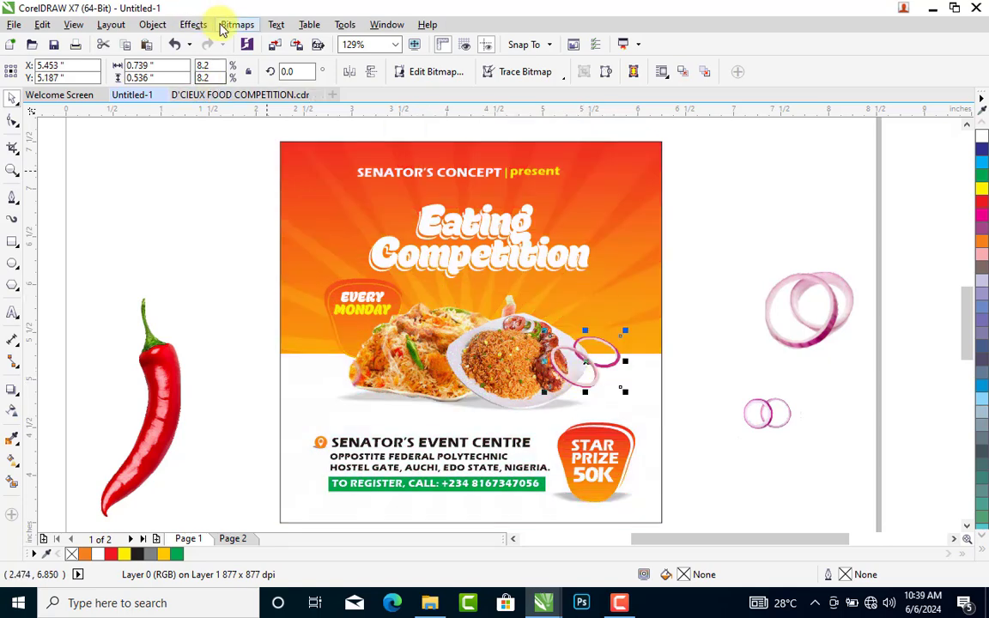
- Apply a 64-pixel Motion Blur to the flat onion rings beside the fried rice plate and nudge them slightly down and outward
click(228, 26)
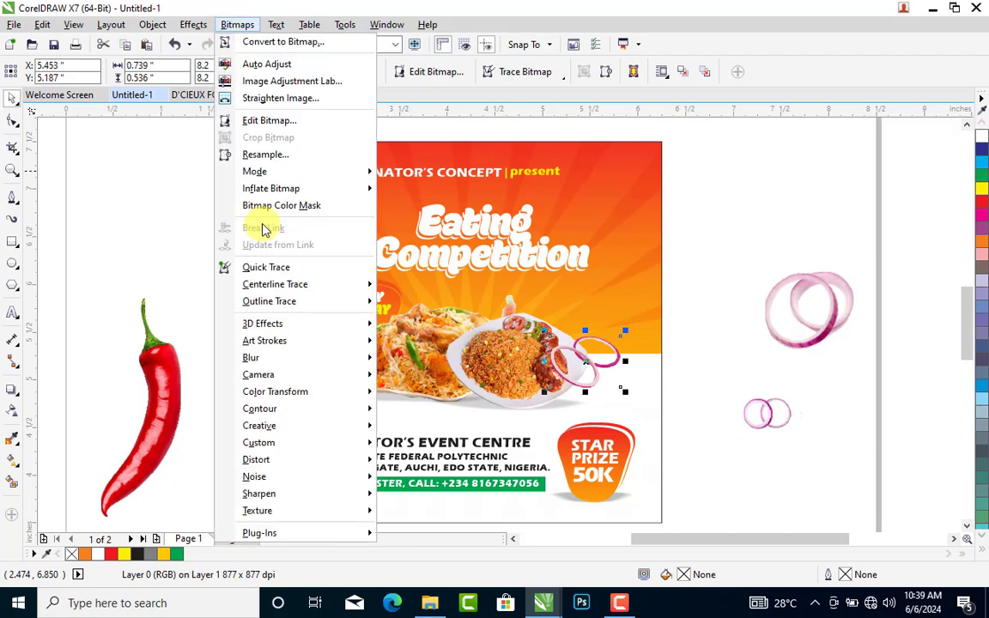
mouse_move(267, 360)
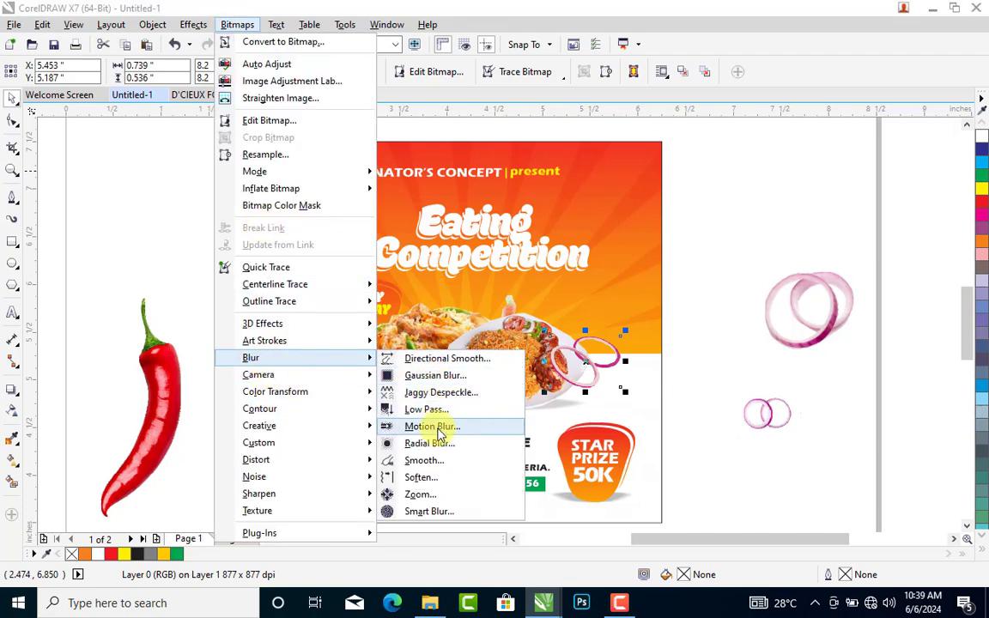
click(438, 427)
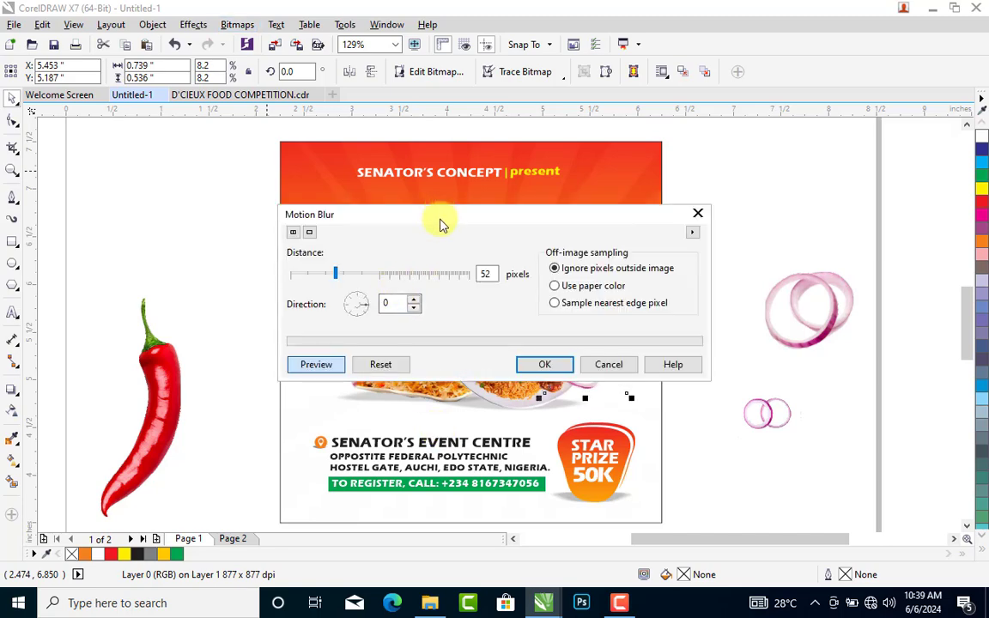
drag(440, 223, 290, 105)
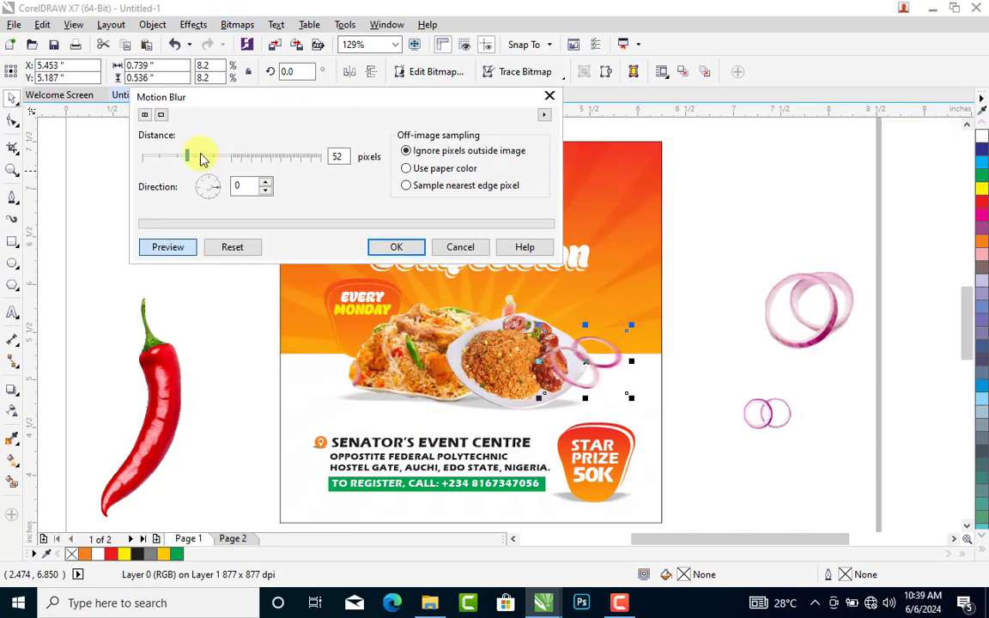
click(202, 158)
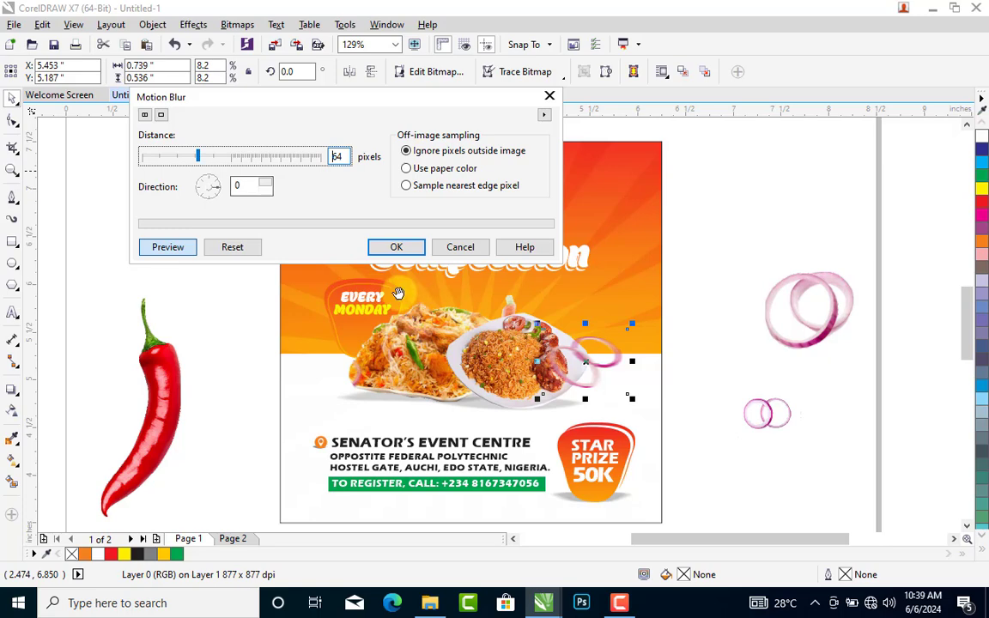
click(396, 248)
drag(596, 358, 602, 365)
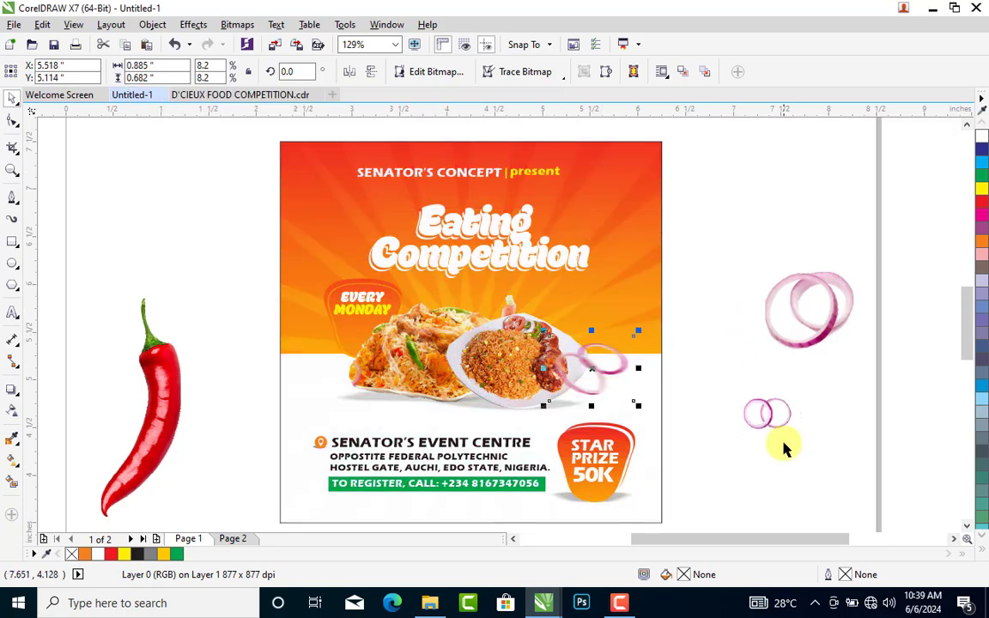
- Place the large onion ring pair over the noodle plate's left edge and apply a 29-pixel Motion Blur to it
drag(804, 327, 346, 384)
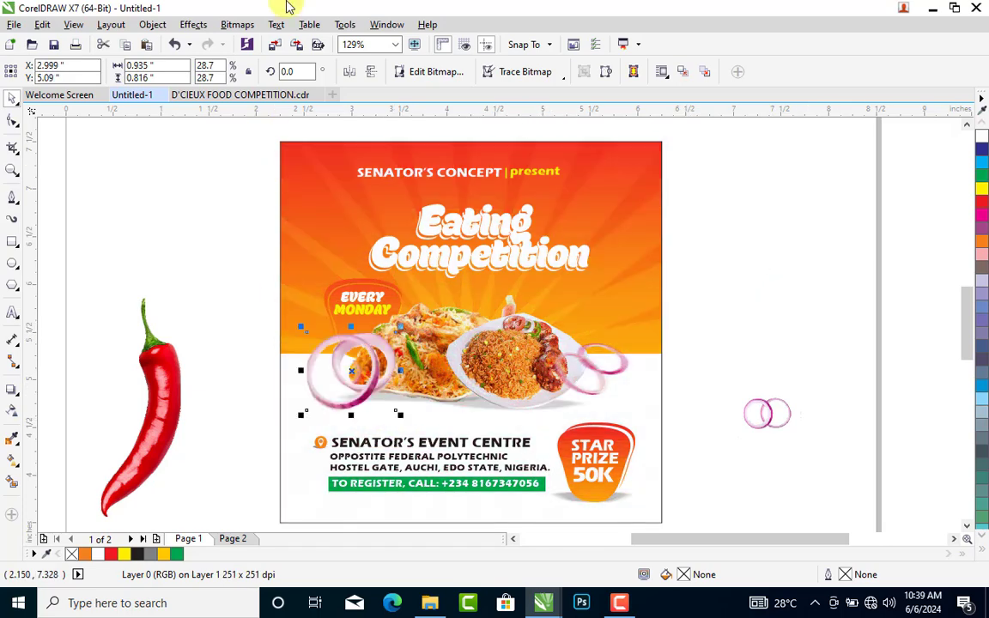
click(238, 25)
mouse_move(293, 360)
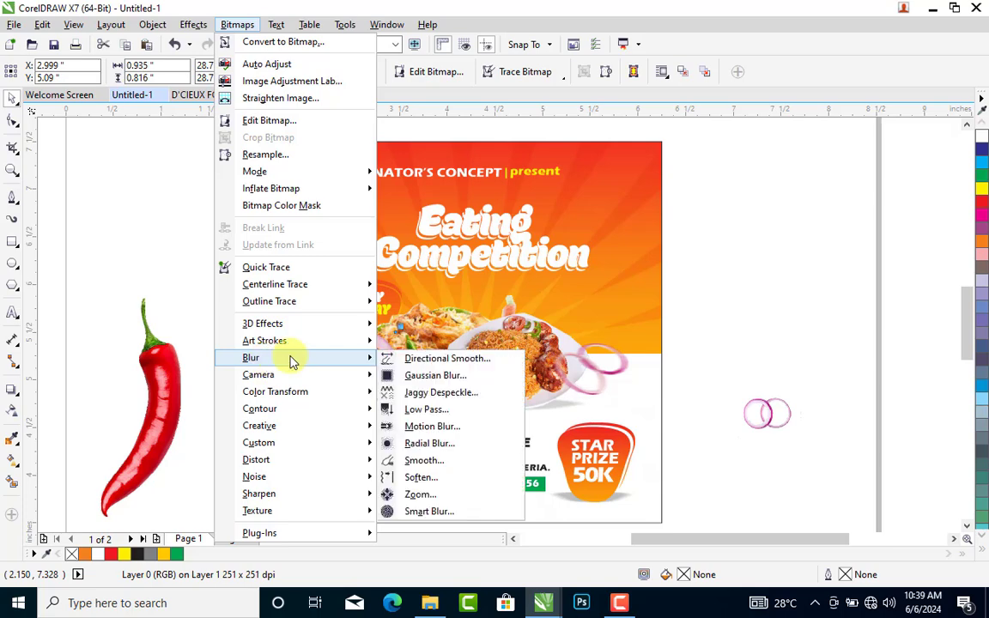
click(418, 427)
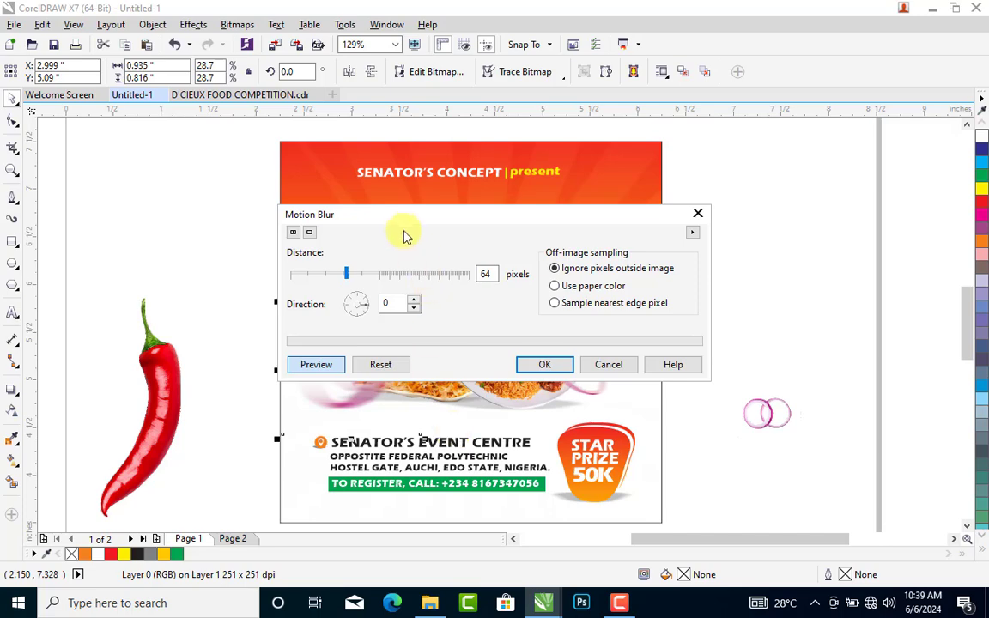
drag(395, 215, 715, 97)
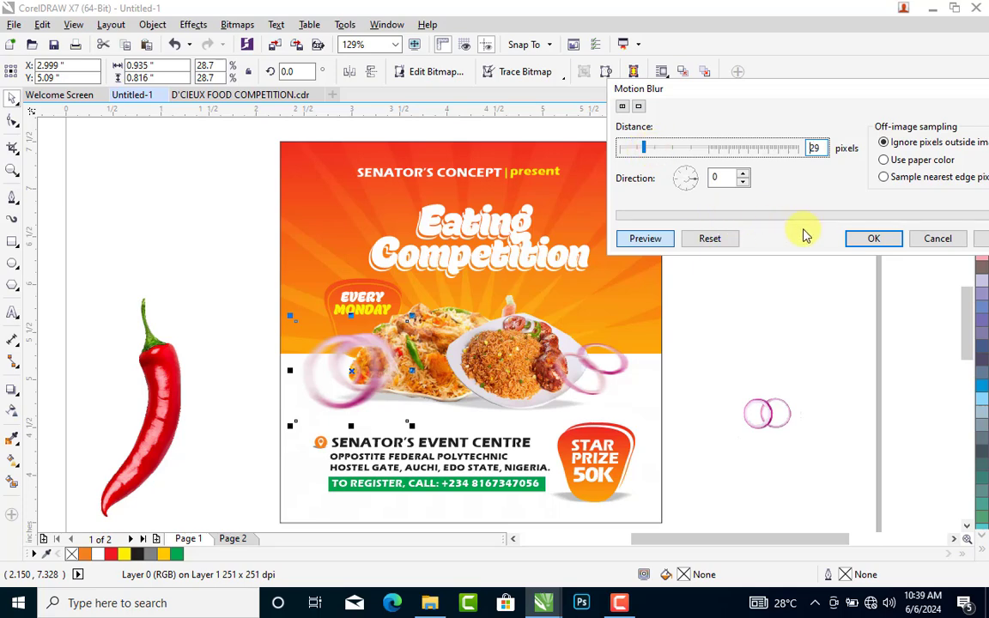
click(874, 240)
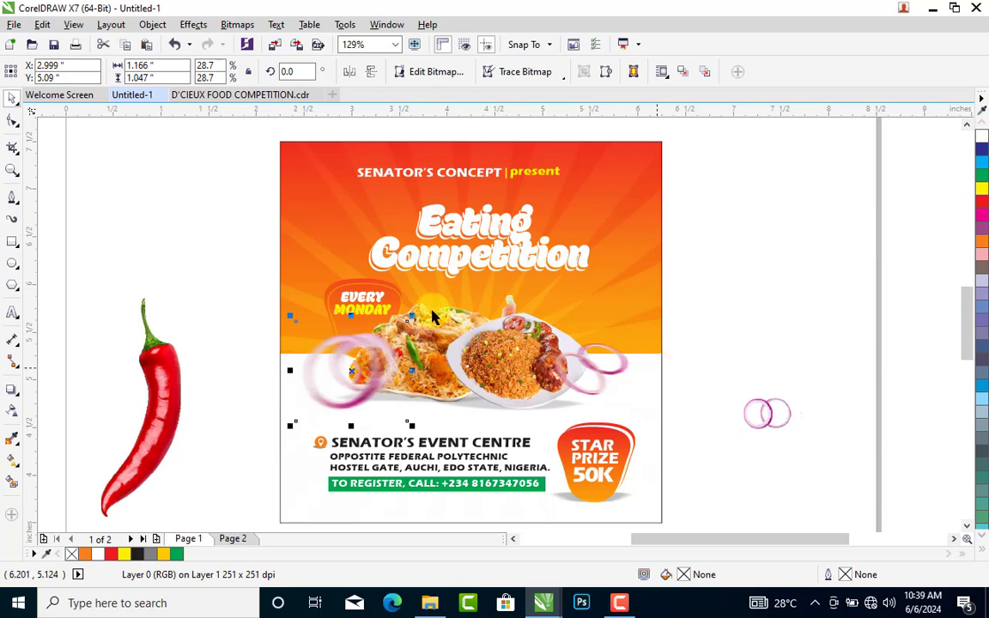
- Shrink and reposition the blurred onion rings beside the noodles, and delete the spare small onion ring pair outside the flyer
drag(412, 318, 404, 340)
drag(343, 381, 347, 383)
click(794, 271)
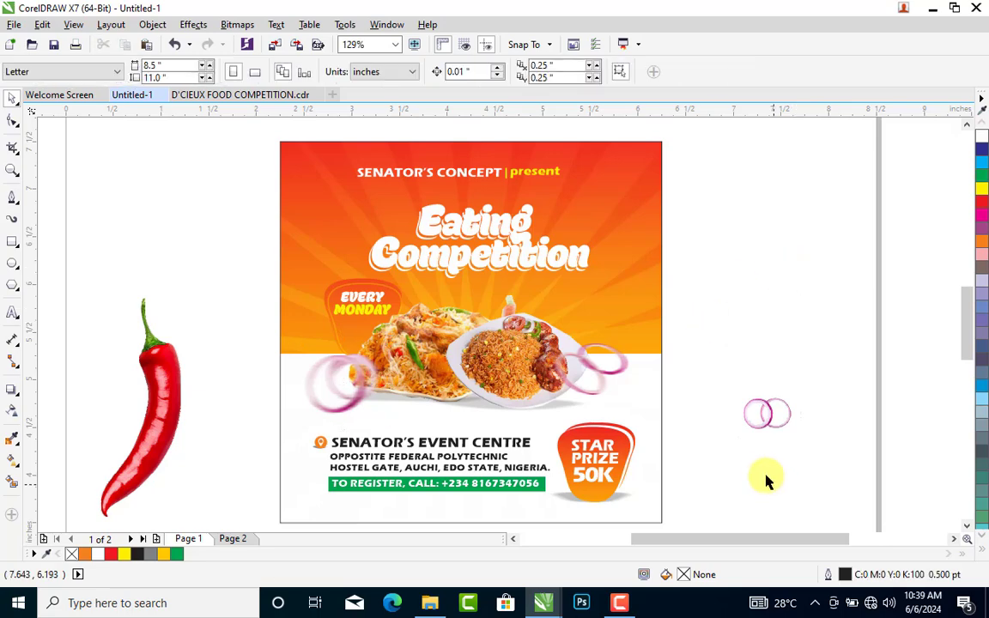
click(759, 421)
key(Delete)
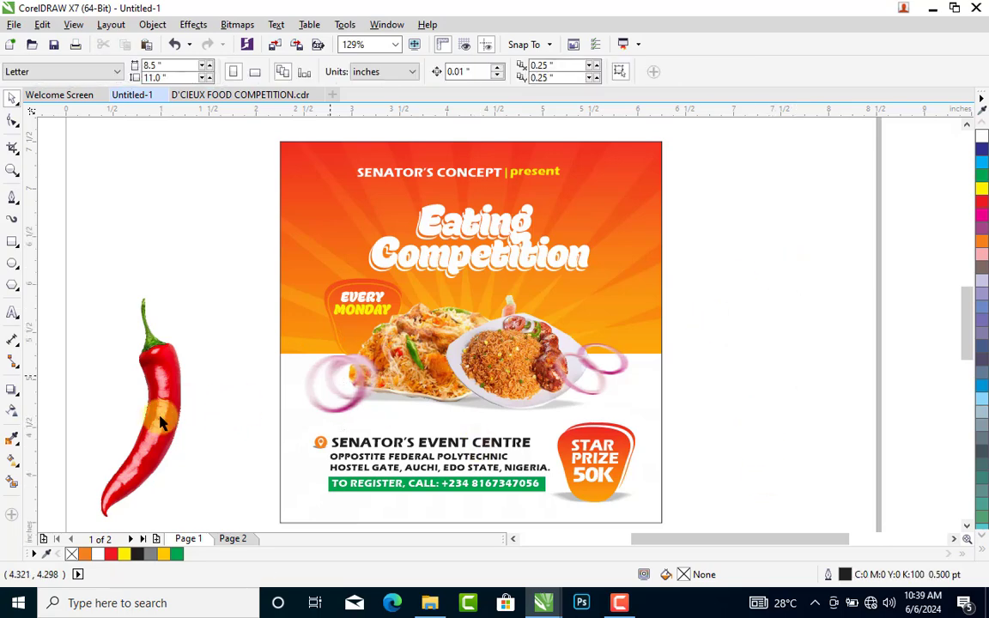
- Move the red chilli pepper over the flyer's right side and apply a 29-pixel Motion Blur to it
click(156, 420)
drag(157, 421, 647, 343)
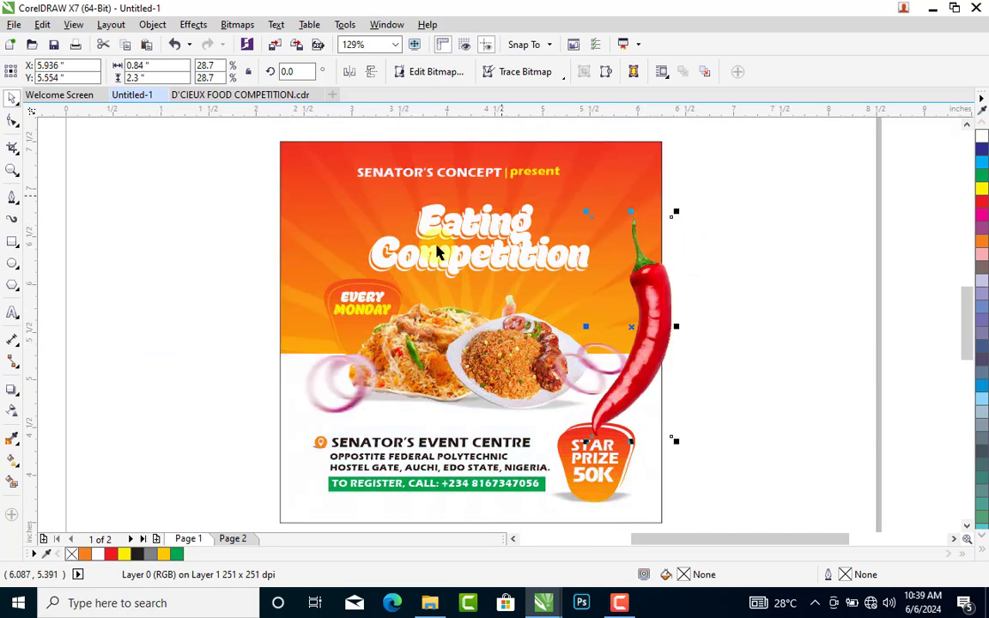
click(235, 25)
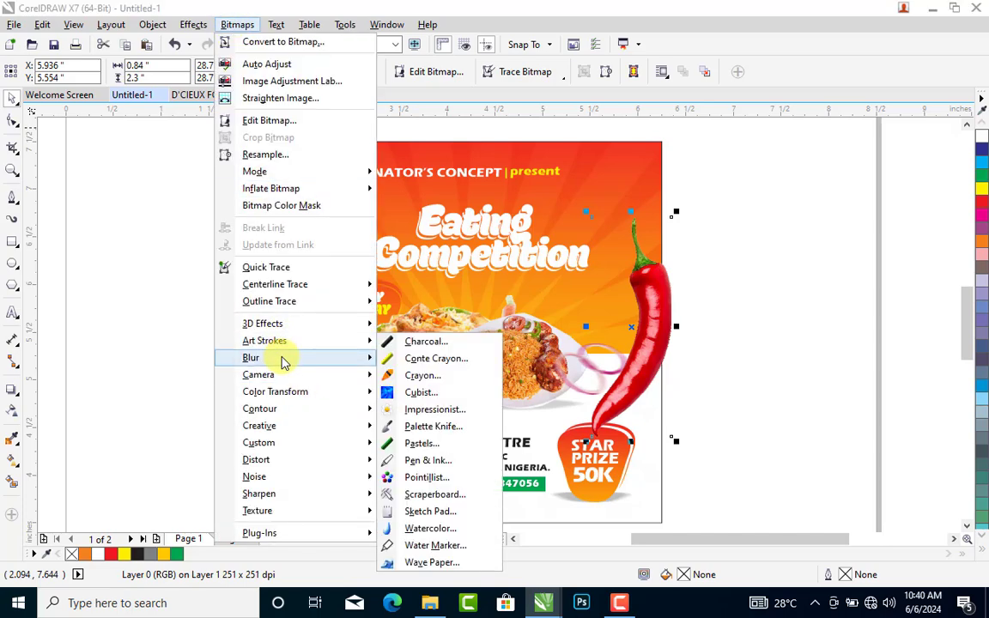
mouse_move(283, 359)
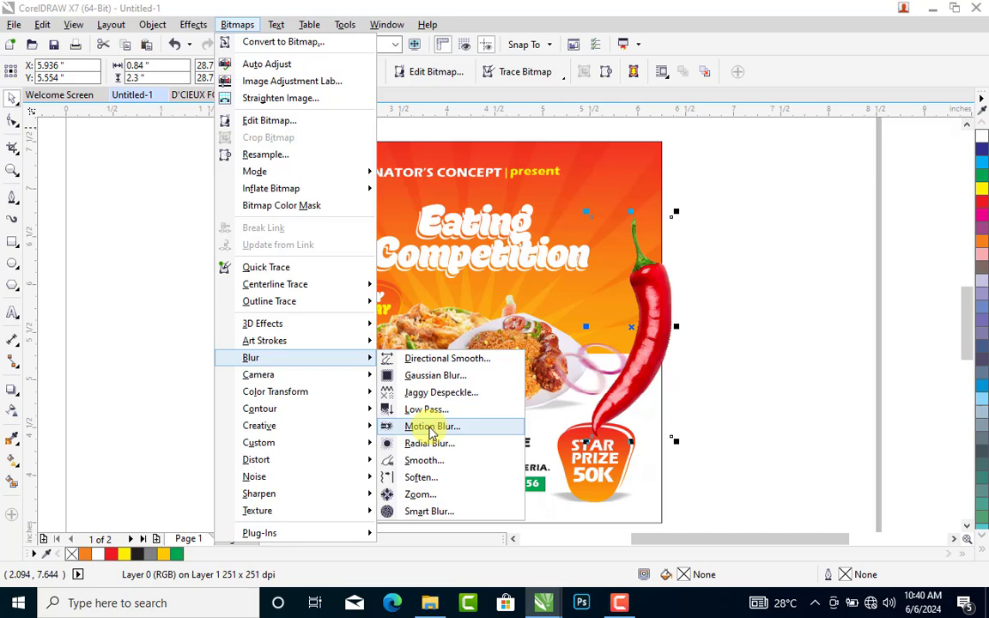
click(429, 430)
drag(320, 214, 255, 115)
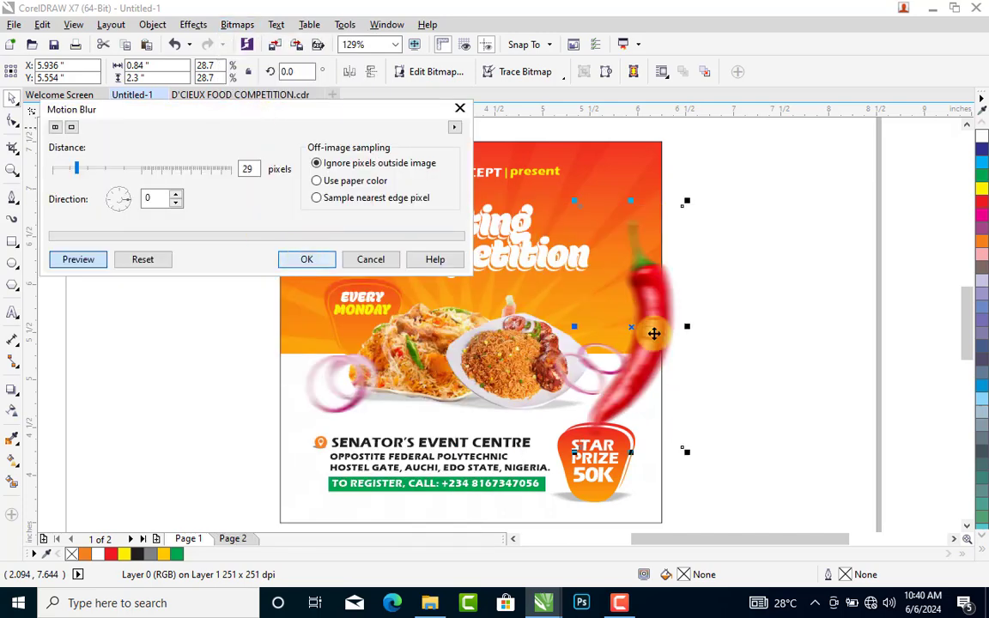
key(Return)
- Move the blurred pepper to the flyer's upper-left corner, rotate it to about 352 degrees and give it uniform transparency
drag(371, 281, 322, 220)
click(322, 220)
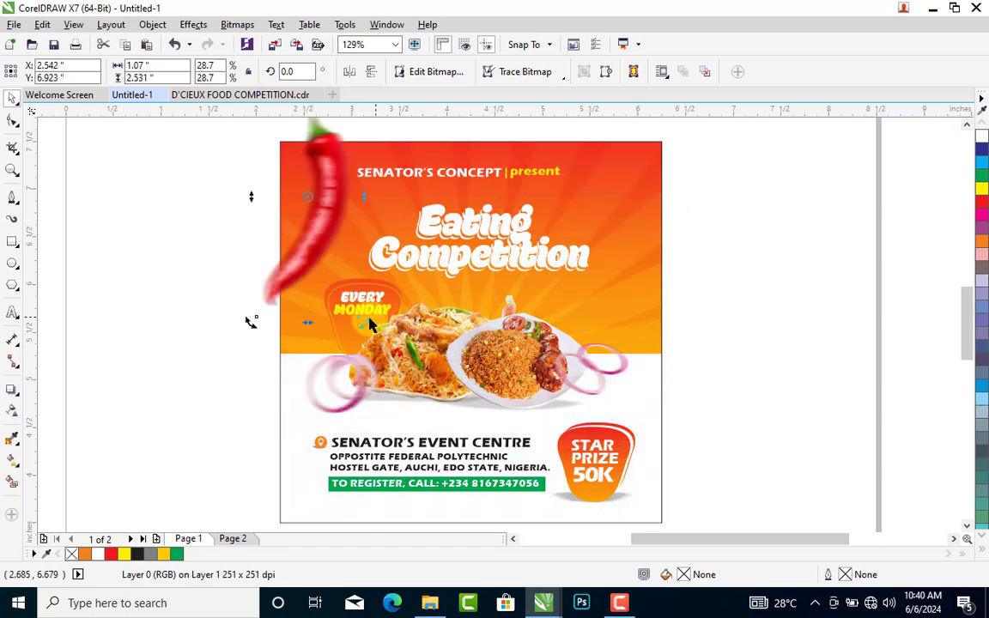
drag(250, 320, 242, 311)
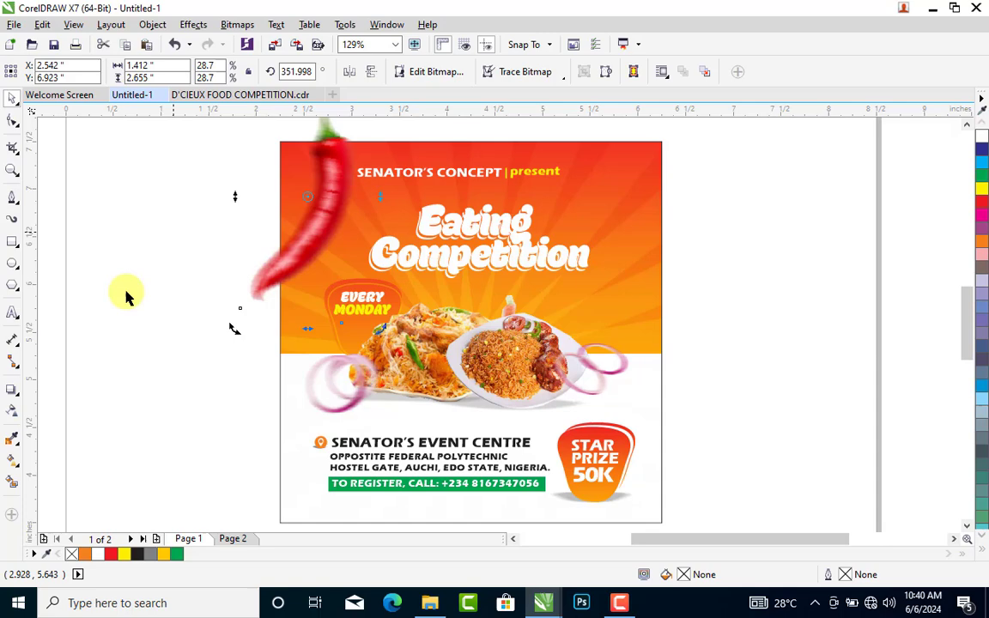
click(12, 411)
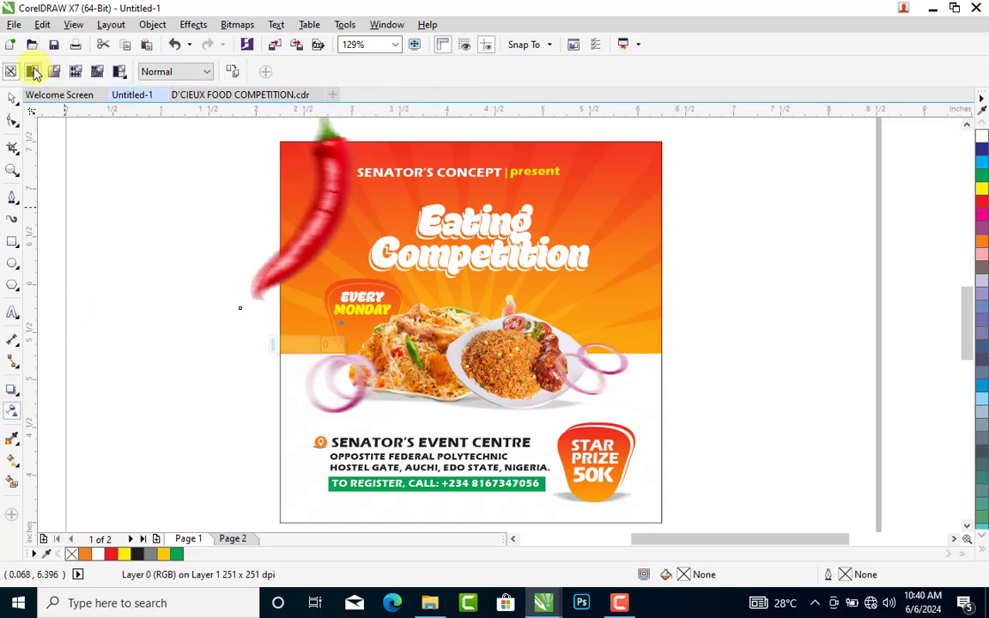
click(33, 72)
click(13, 99)
- PowerClip the transparent pepper inside the flyer background
right_click(344, 178)
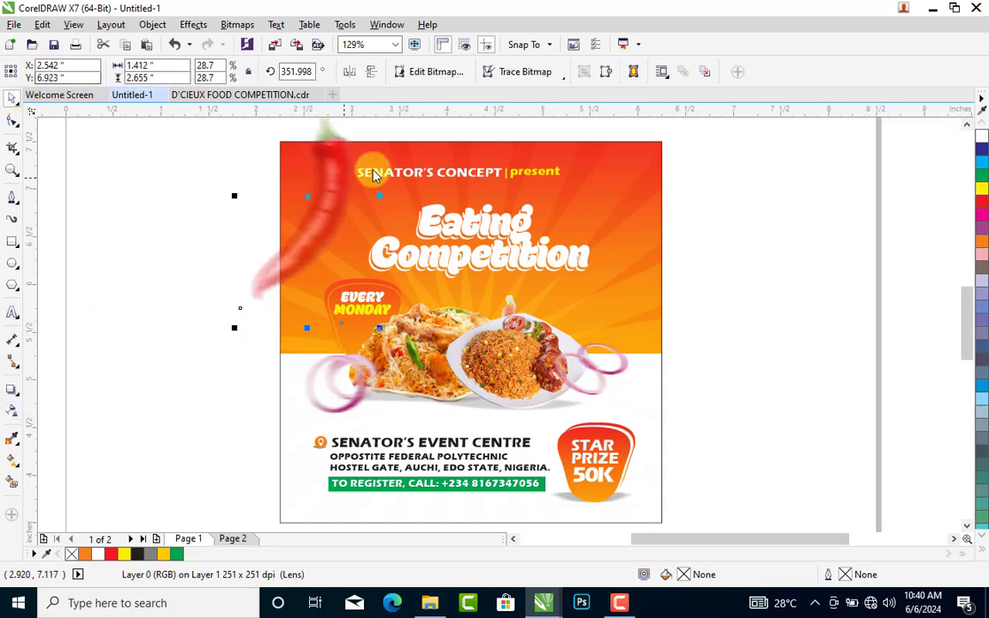
click(408, 161)
click(326, 215)
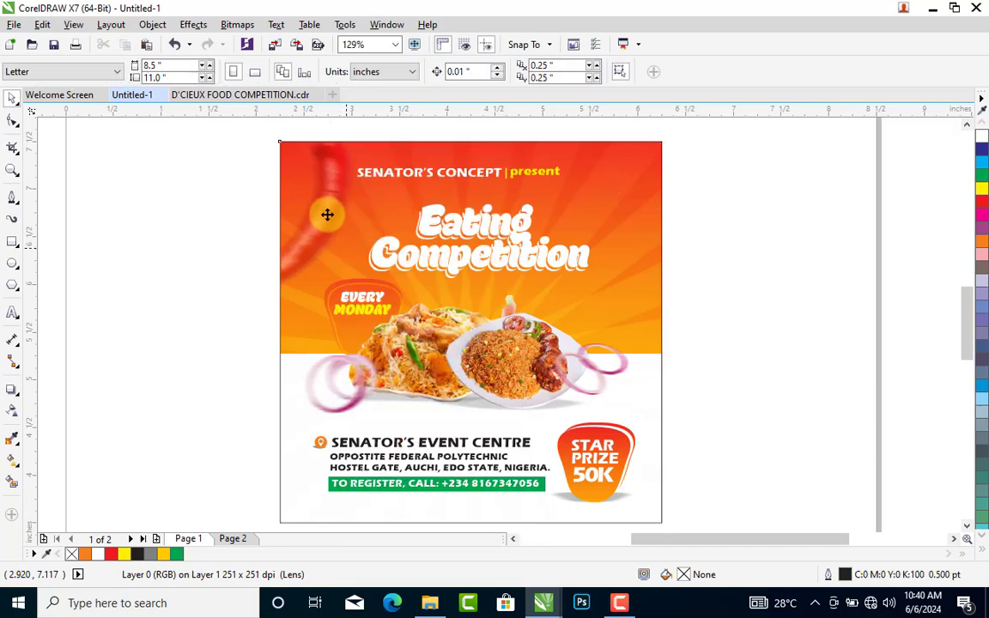
- Duplicate the clipped pepper lower on the flyer's left edge and shrink the copy to about 0.65 by 1.21 in
alt+click(323, 214)
drag(320, 206, 286, 398)
right_click(291, 398)
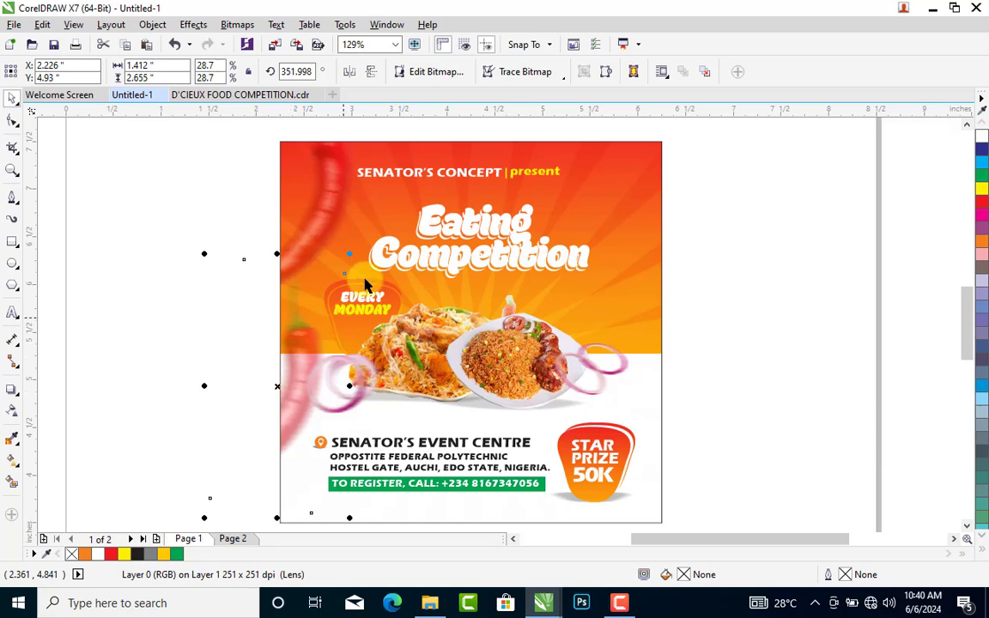
drag(347, 259, 313, 322)
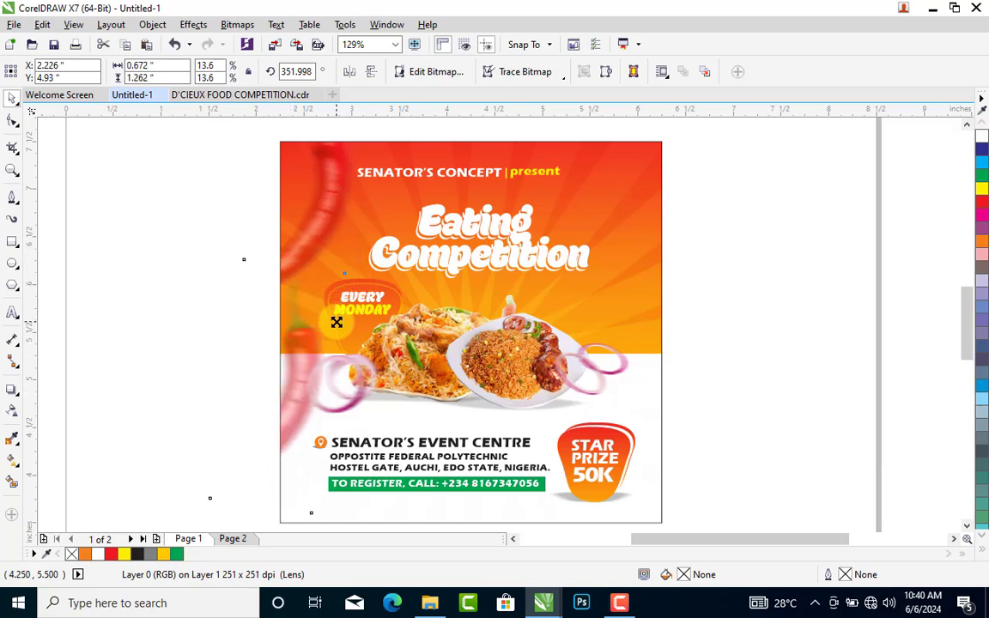
drag(295, 373, 296, 366)
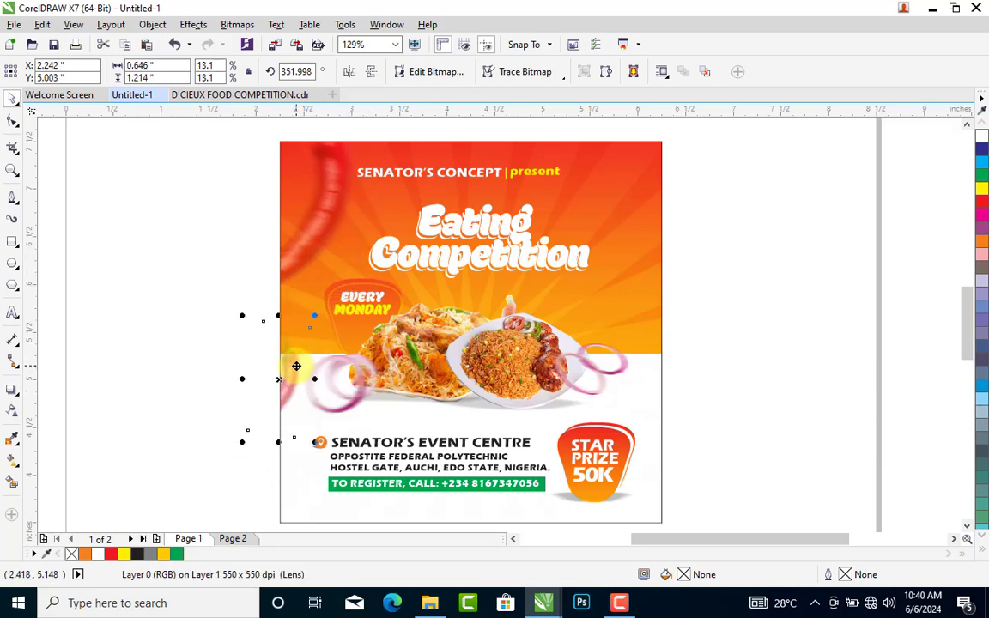
click(753, 252)
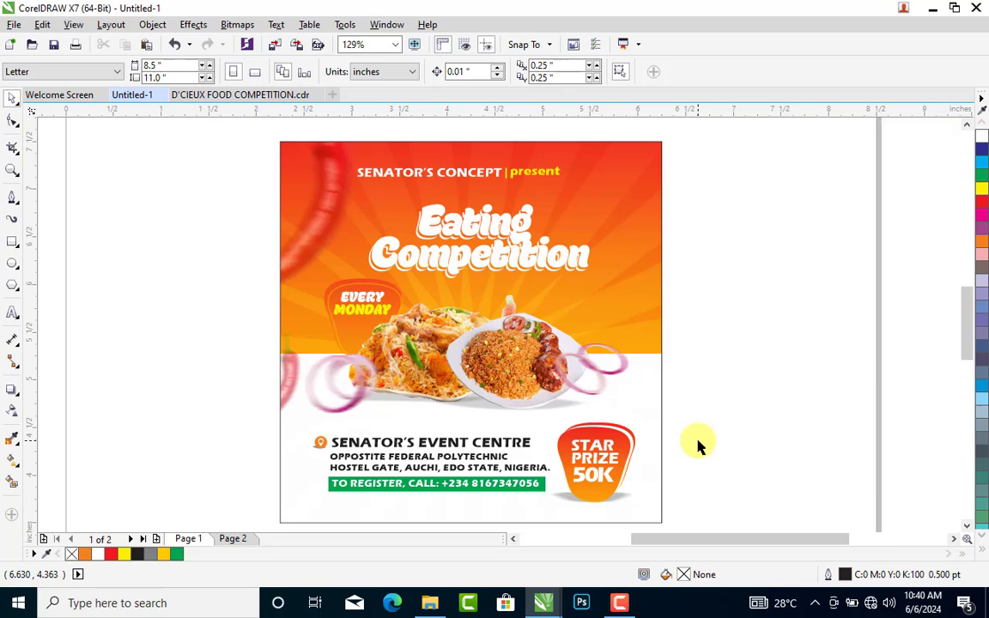
- Move the watermelon drink, food bowl and cutting board images on page 2 off the page edges, and return to page 1
key(Page_Down)
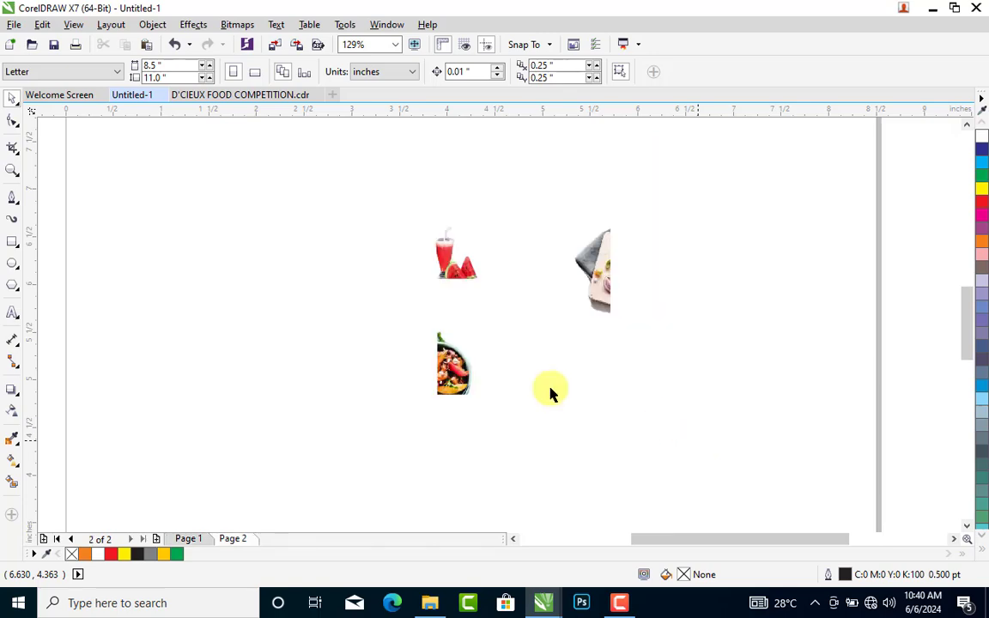
click(461, 369)
scroll(490, 289, down, 2)
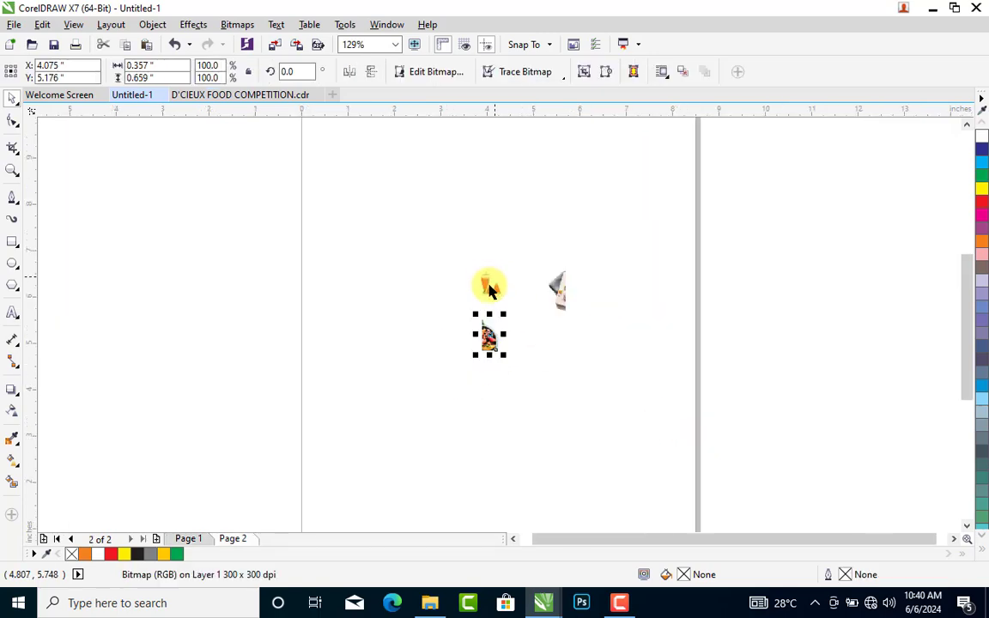
click(489, 289)
shift+click(488, 335)
drag(489, 341, 217, 377)
drag(555, 296, 729, 298)
click(651, 333)
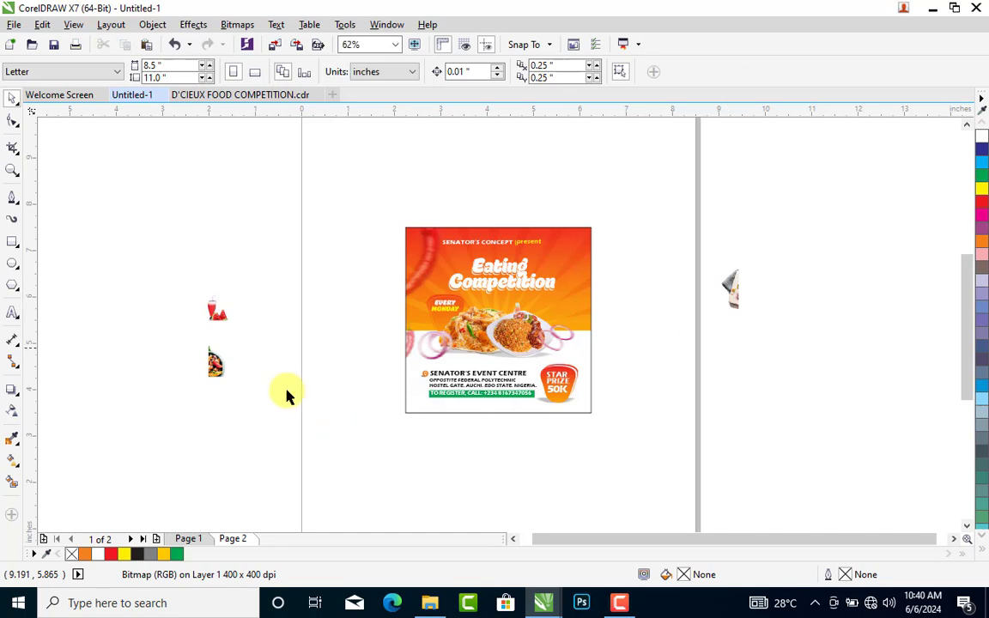
- Place the watermelon drink in the flyer's lower-right corner and the food bowl in its lower-left corner
click(217, 314)
click(580, 402)
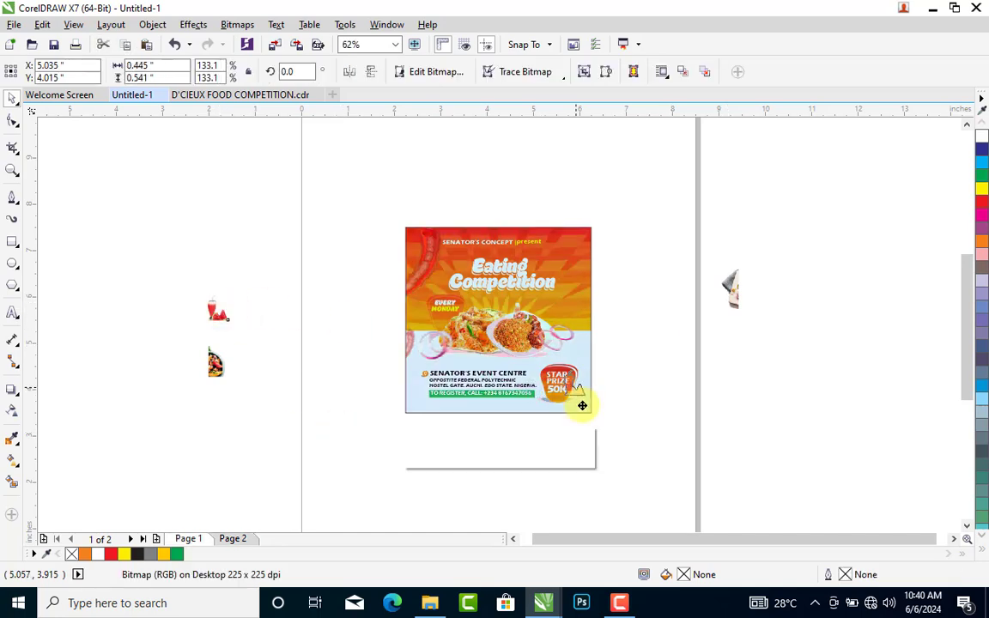
drag(582, 405, 583, 405)
drag(214, 362, 256, 369)
click(287, 367)
drag(213, 367, 413, 409)
- Bring the cutting board image next to the flyer's right edge, level with the food plates
click(732, 289)
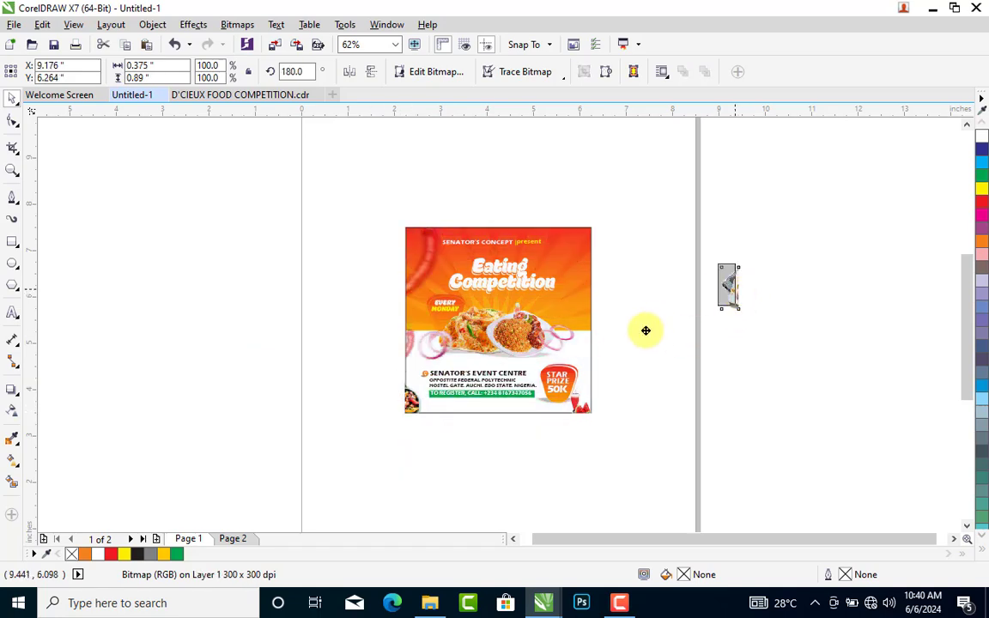
drag(646, 330, 610, 335)
scroll(610, 336, up, 2)
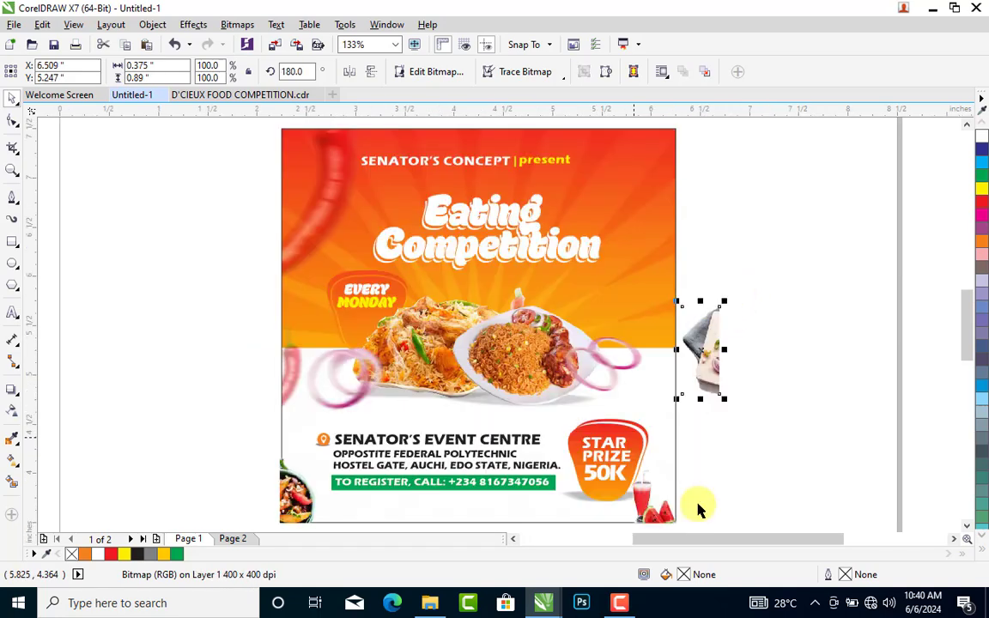
- Shift the watermelon drink slightly outward in the flyer's lower-right corner and PowerClip it inside the background rectangle
click(643, 510)
click(659, 511)
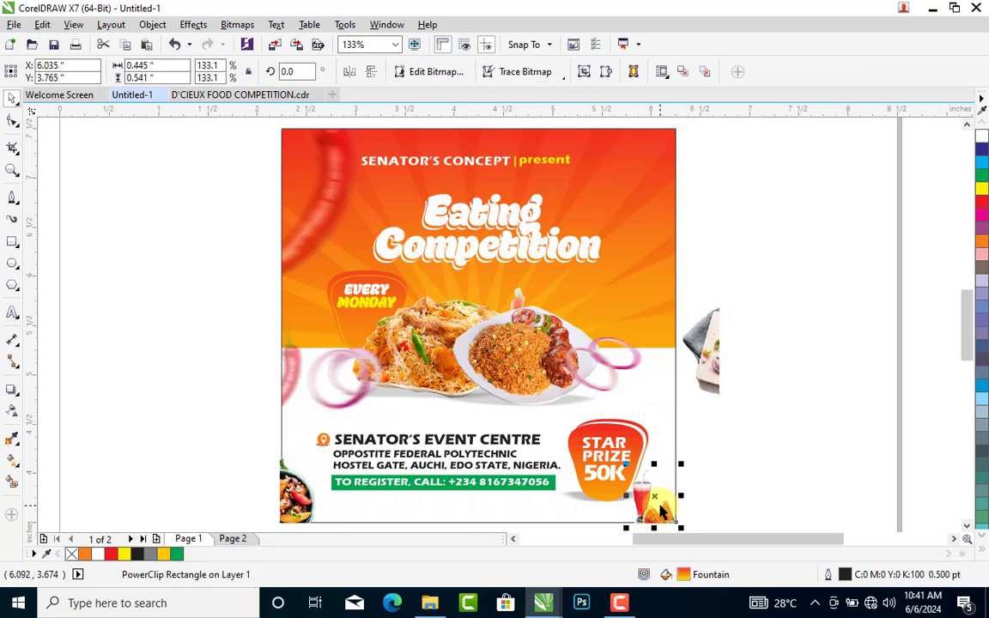
drag(660, 511, 666, 509)
right_click(667, 508)
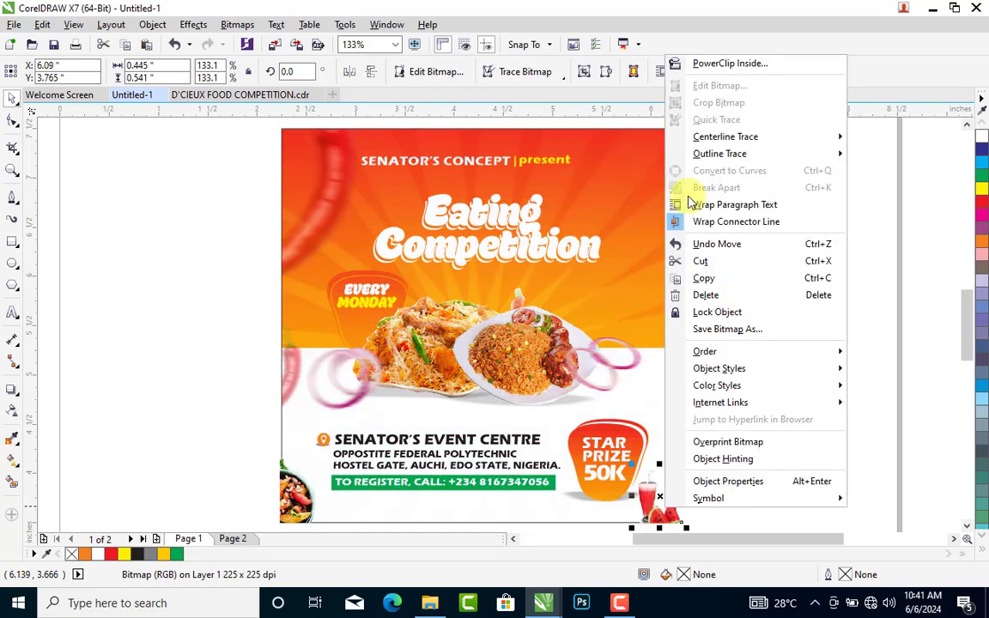
click(721, 66)
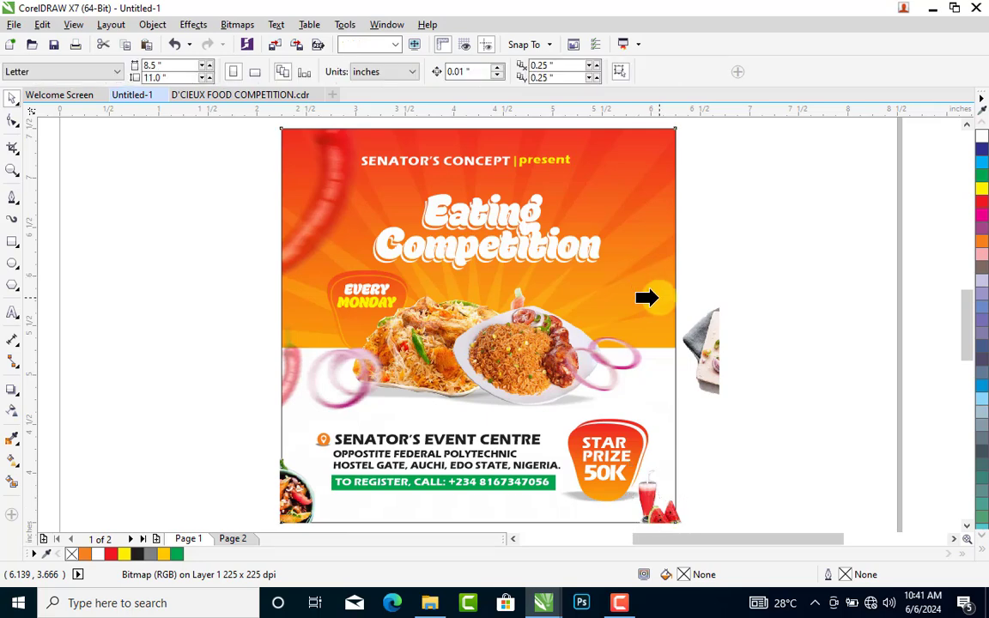
click(394, 511)
- PowerClip the food bowl and the cutting board image inside the flyer's background rectangle
click(296, 485)
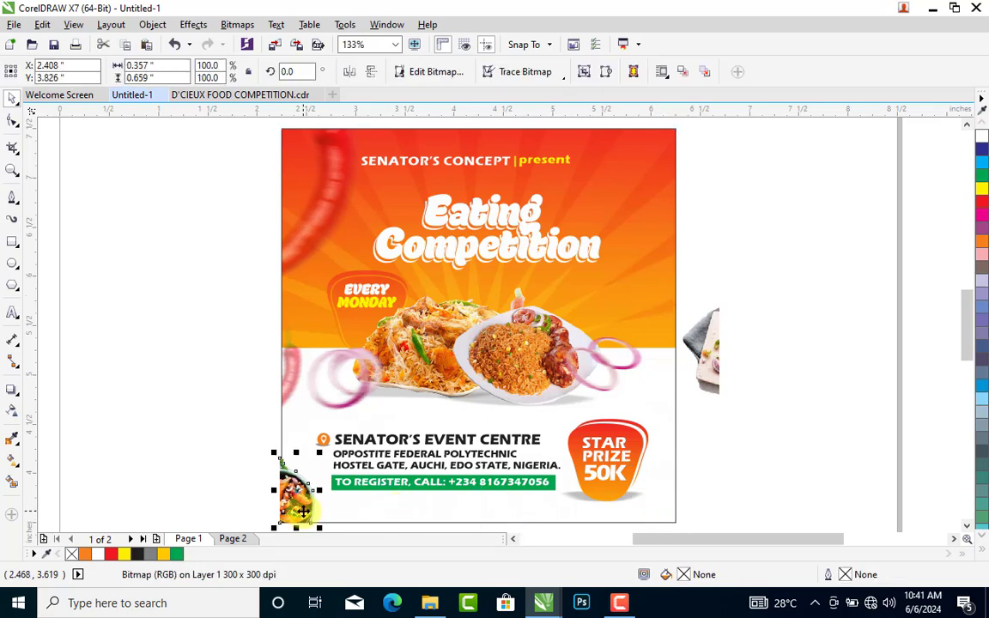
right_click(300, 506)
click(361, 69)
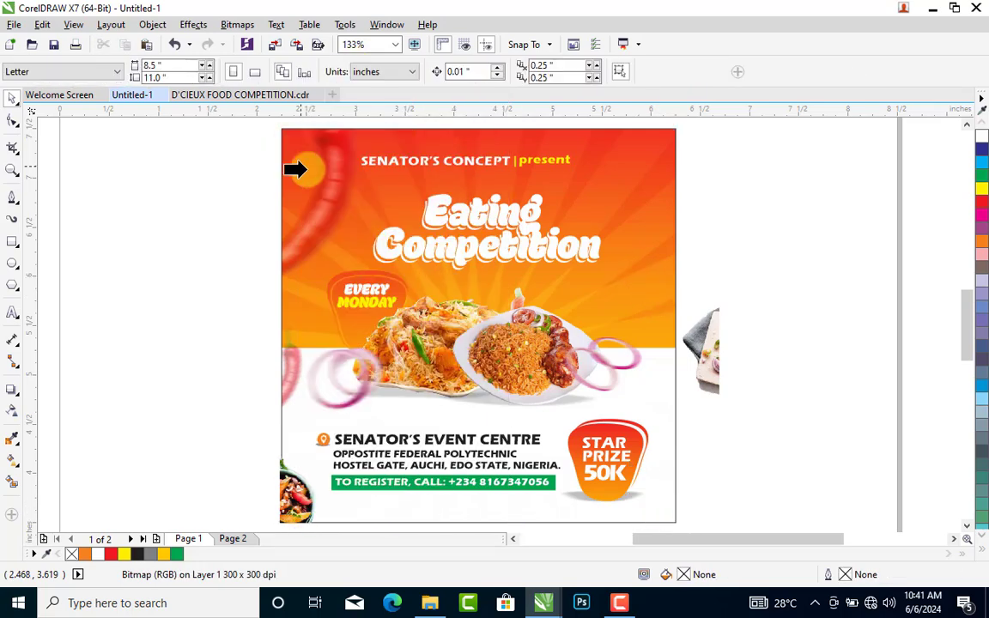
click(570, 266)
right_click(713, 336)
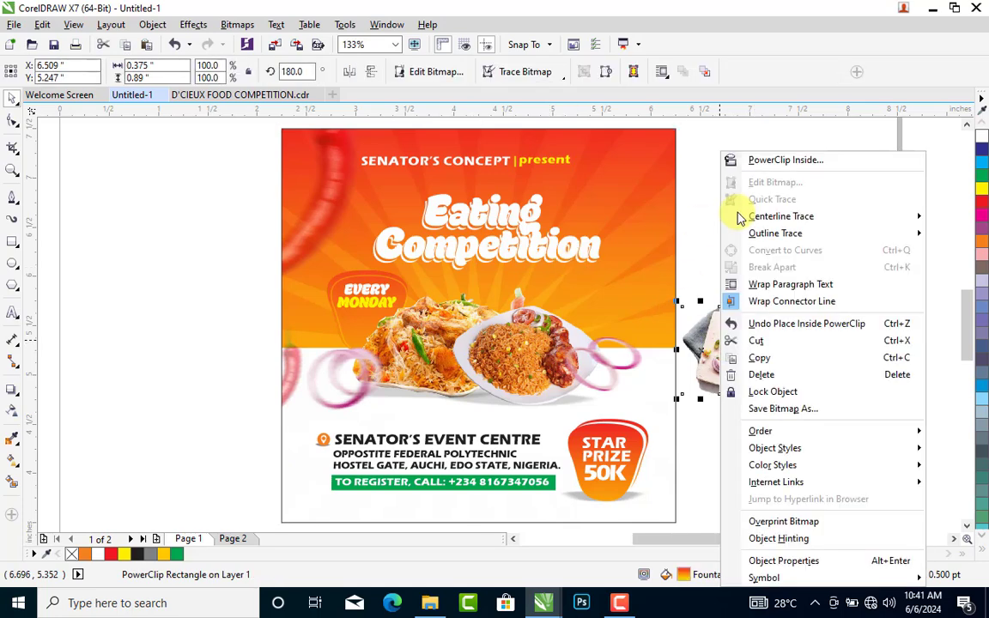
click(759, 161)
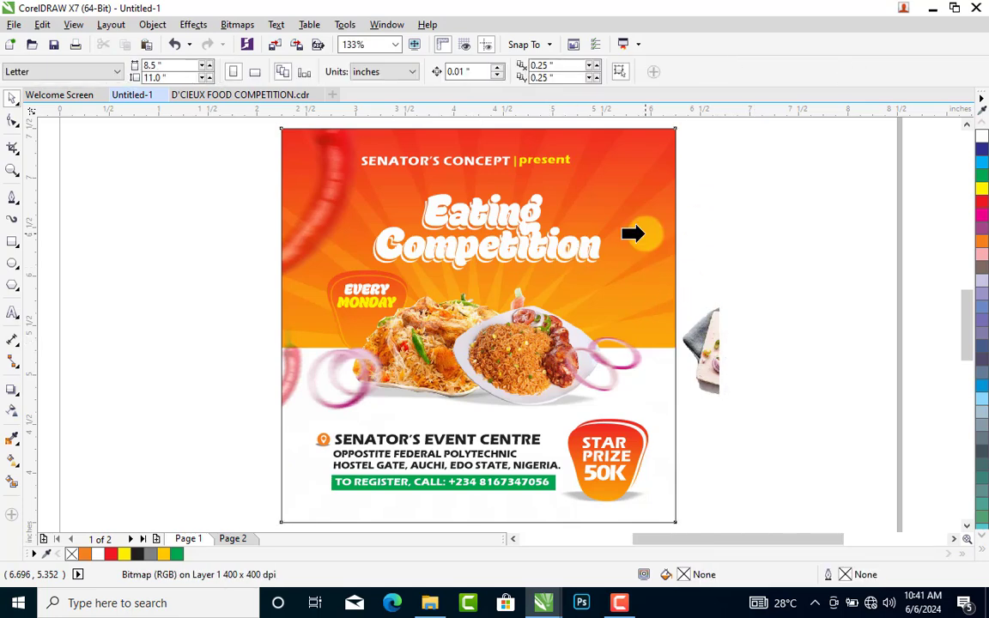
click(634, 234)
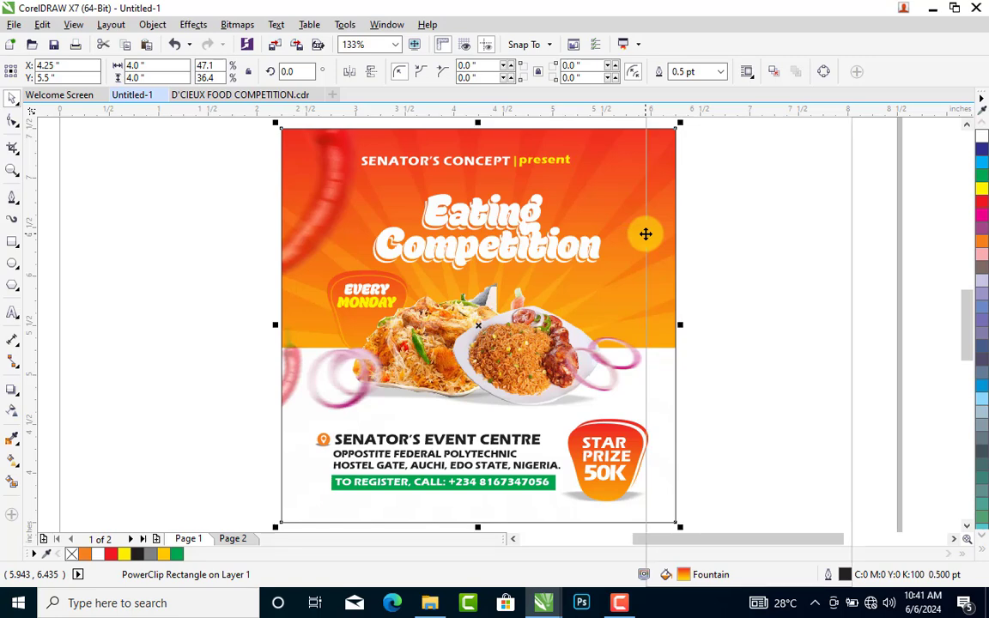
- Edit the background's PowerClip contents, moving the cutting board to the upper right edge, the bowl to the lower-left corner and the drink to the lower-right corner
right_click(645, 233)
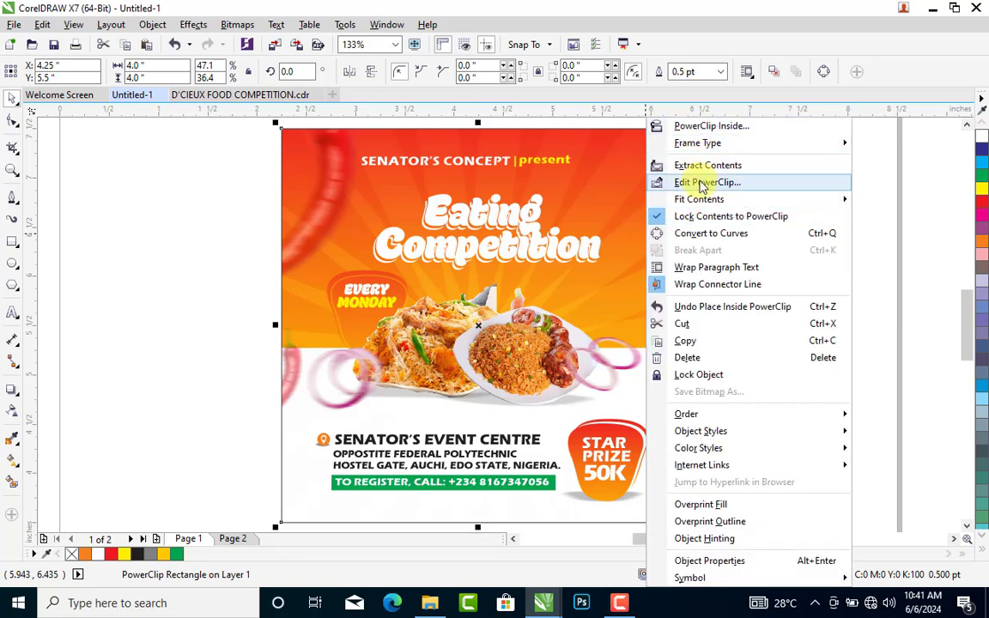
click(703, 183)
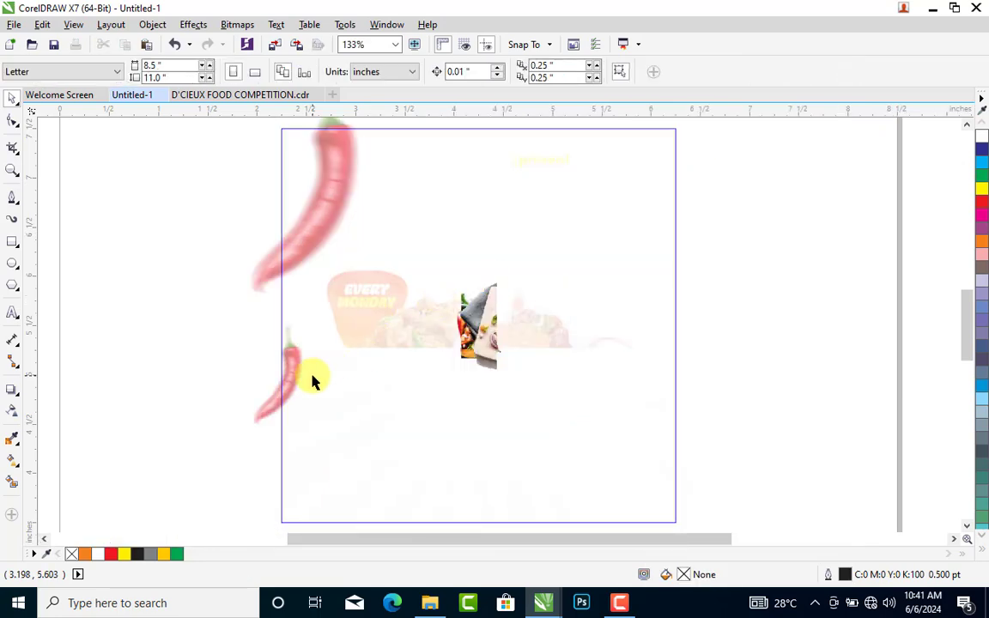
drag(487, 335, 537, 318)
drag(479, 333, 297, 499)
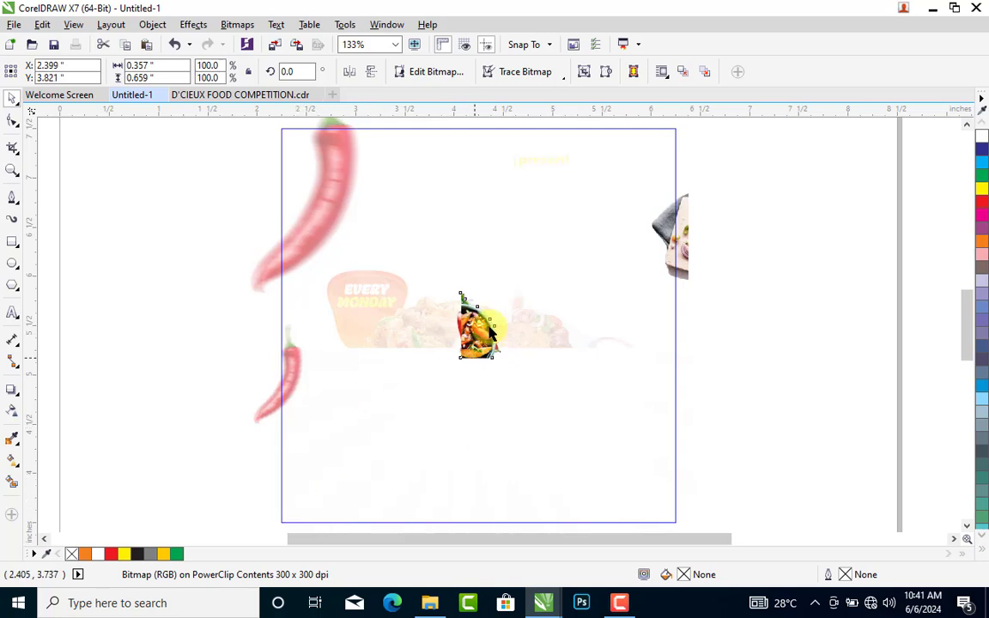
drag(466, 328, 654, 512)
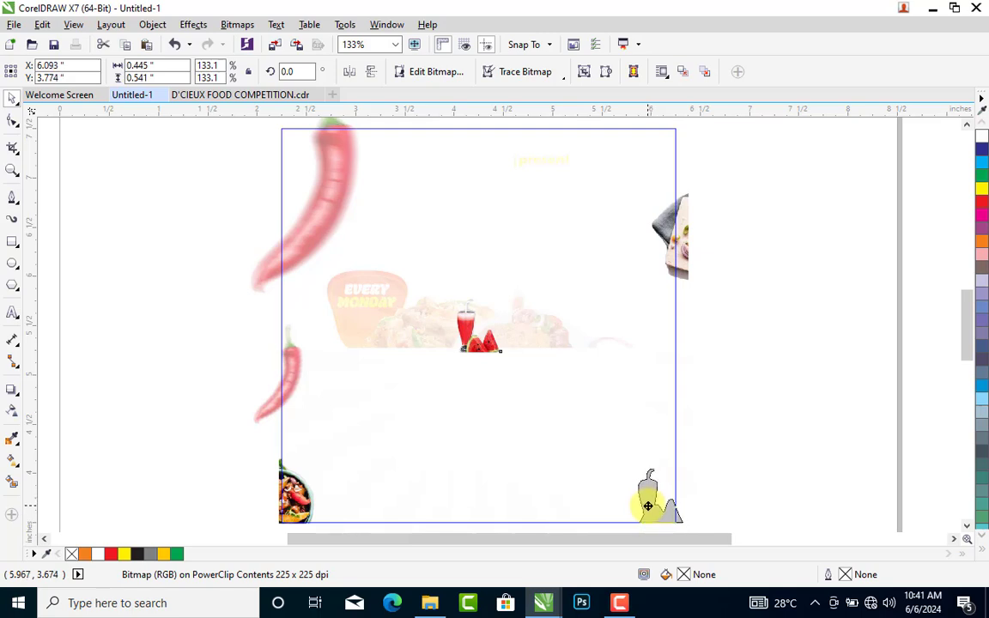
drag(648, 507, 647, 507)
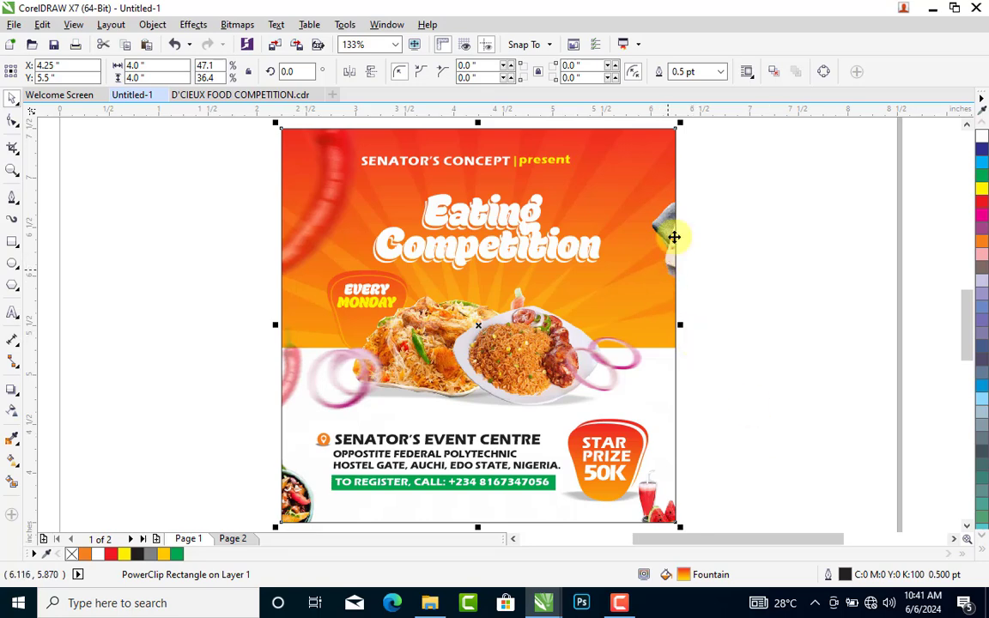
- Move the clipped cutting board down the flyer's right edge to above the drink and give it a uniform transparency of 50
drag(675, 242, 667, 405)
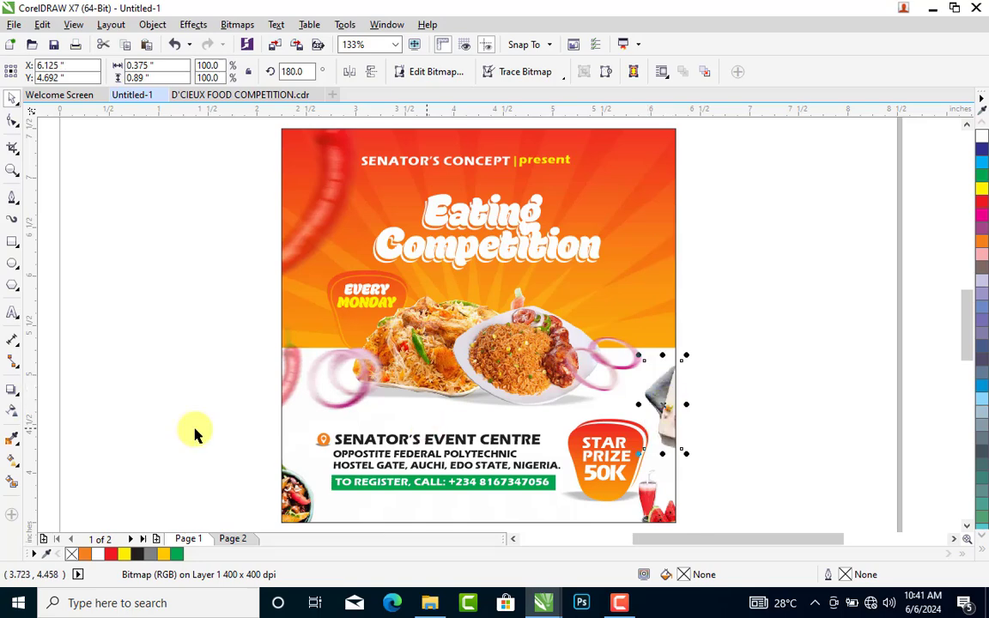
click(13, 414)
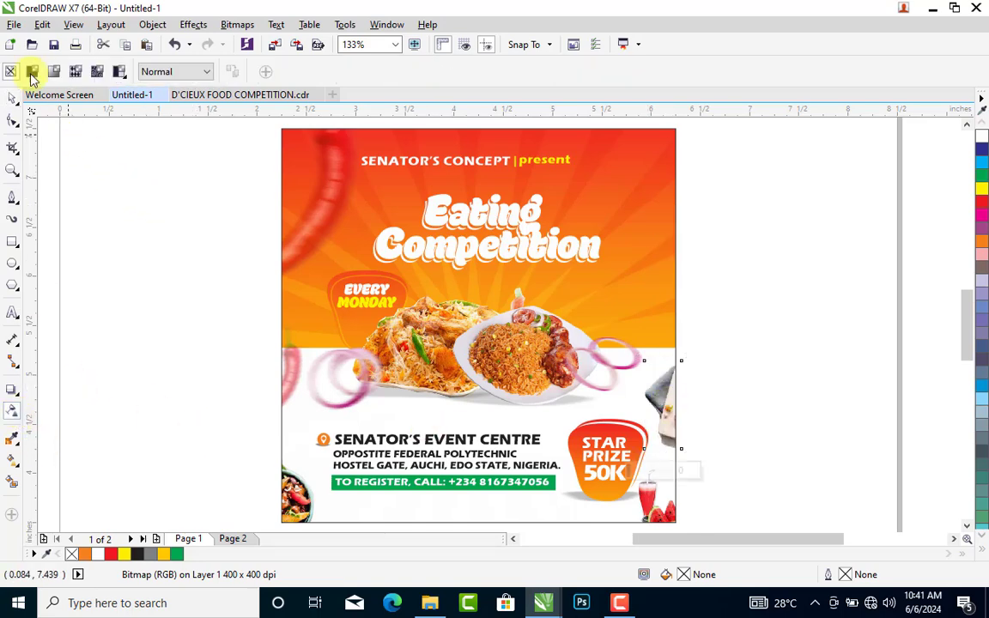
click(31, 72)
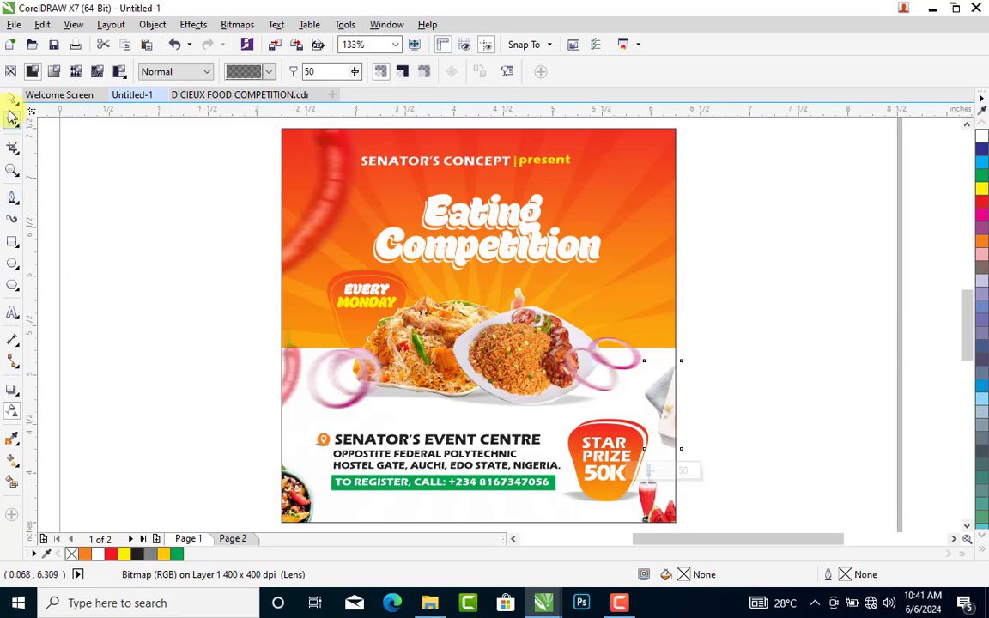
key(space)
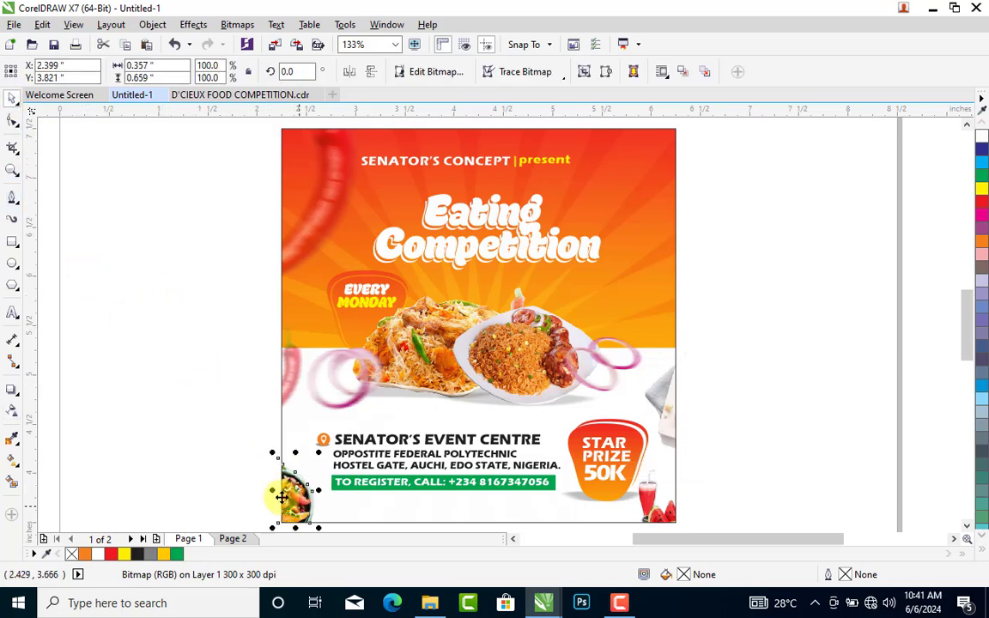
- Apply uniform transparency to the clipped food bowl in the flyer's lower-left corner
click(15, 413)
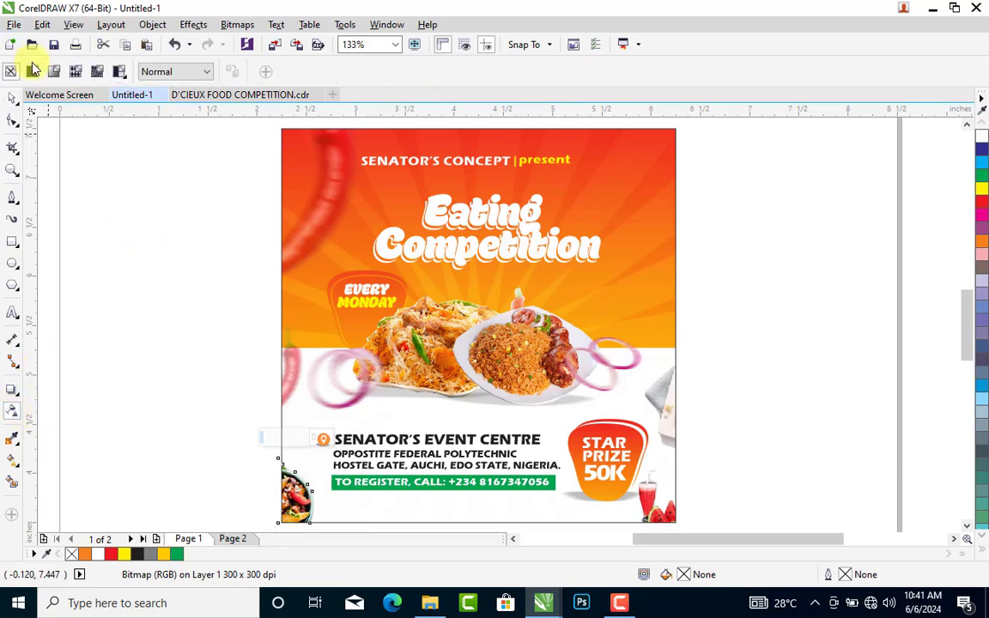
click(32, 73)
click(12, 98)
click(275, 272)
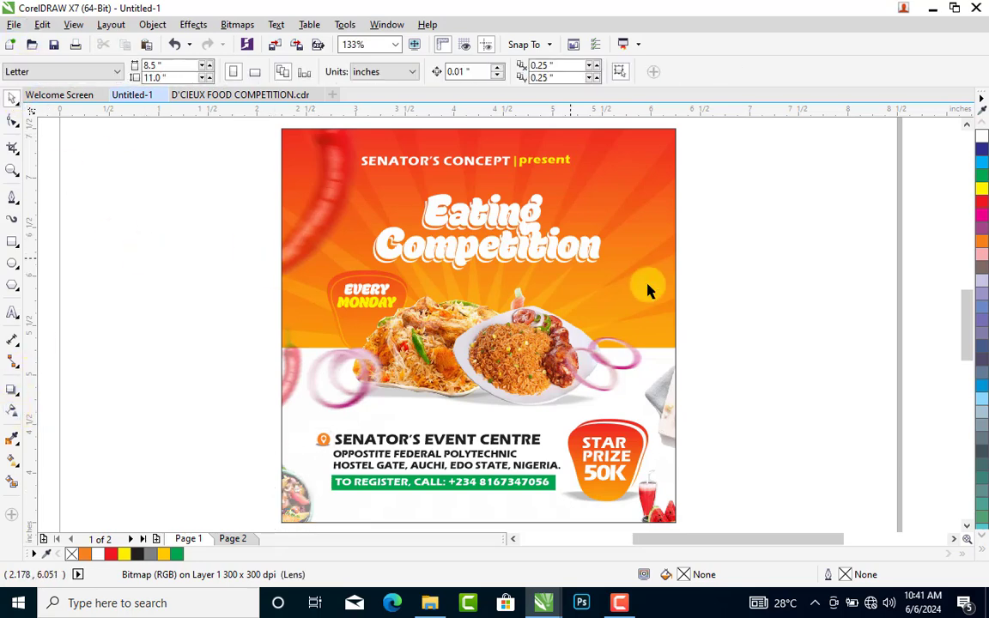
- Select the flyer's background rectangle and expand the full color palette
click(611, 203)
click(611, 208)
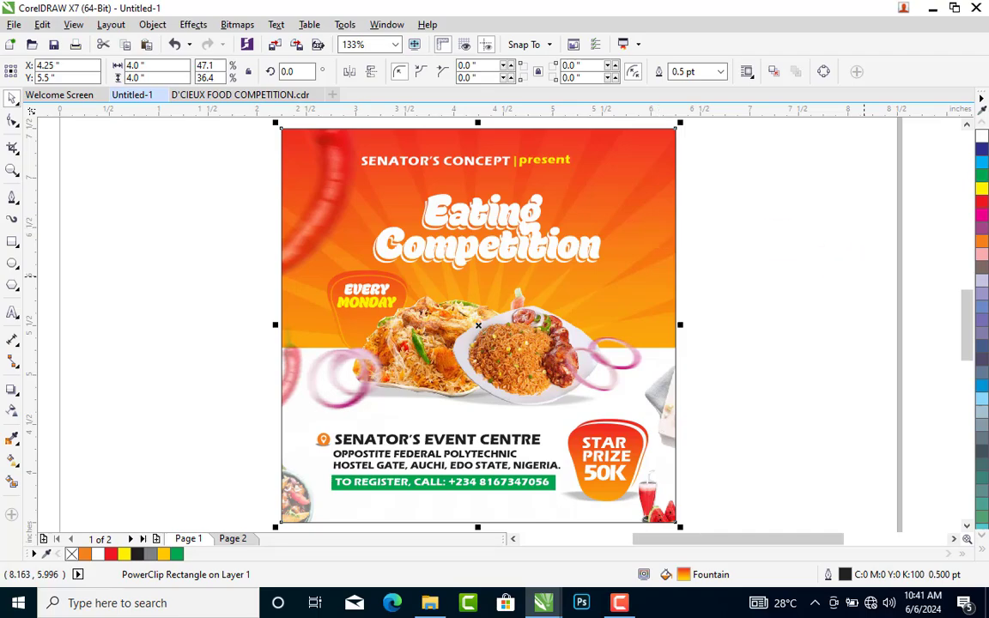
click(980, 538)
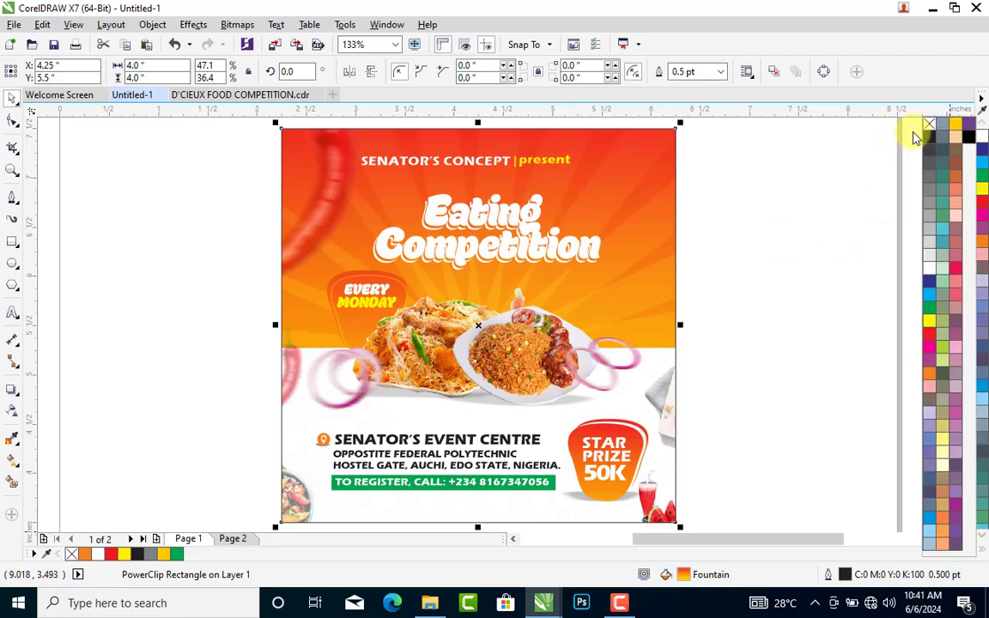